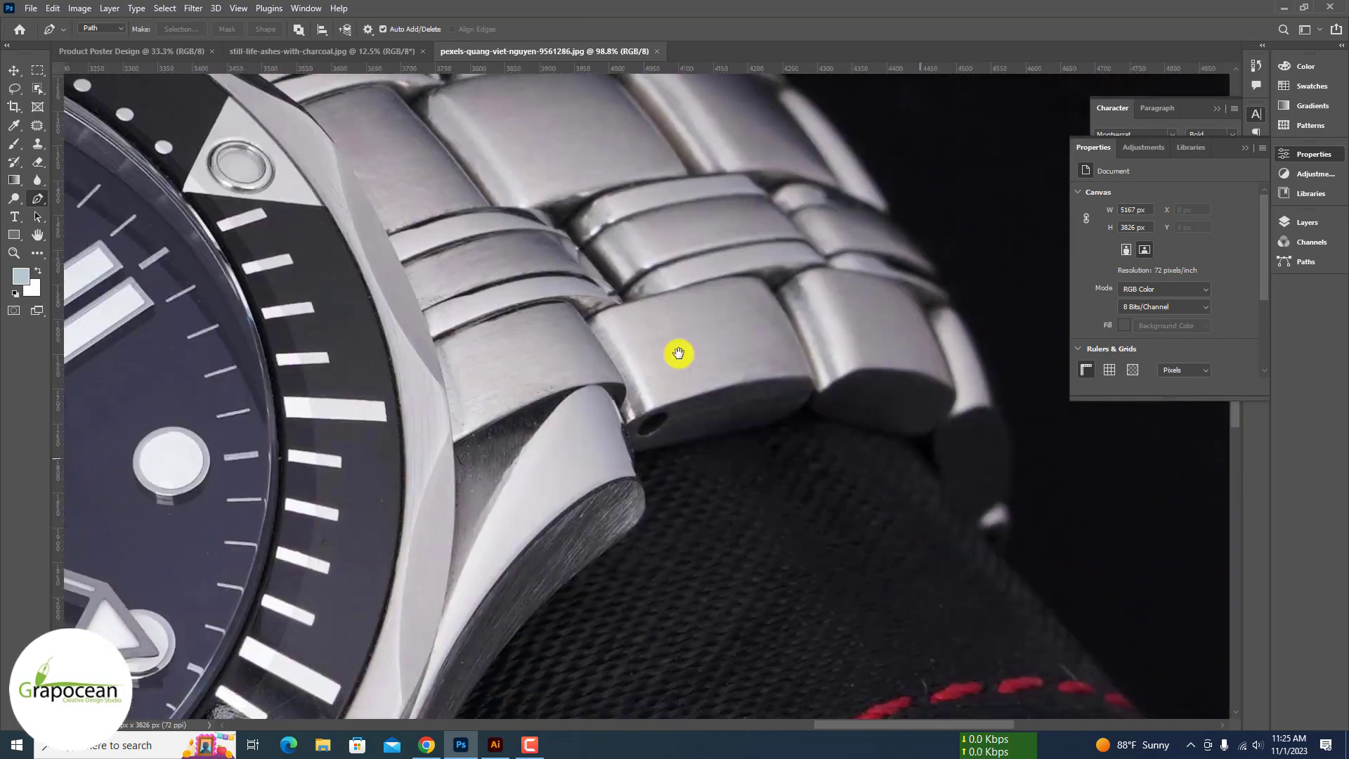
# Step: Duplicate the Blue channel and brighten the copy strongly, displaying only that copy
pyautogui.click(1244, 147)
pyautogui.click(1316, 222)
pyautogui.click(1315, 223)
pyautogui.click(1324, 247)
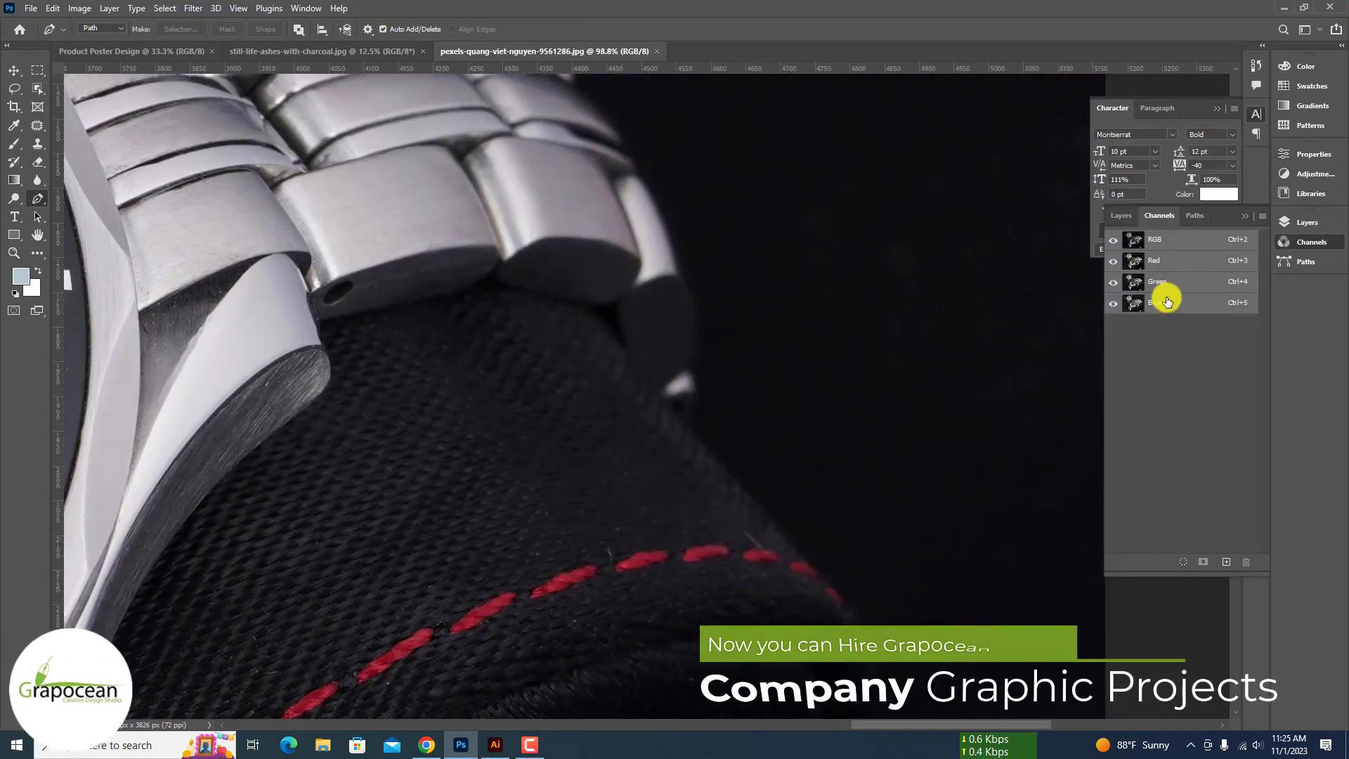
pyautogui.click(1168, 300)
pyautogui.click(1176, 284)
pyautogui.click(1166, 304)
pyautogui.click(1163, 262)
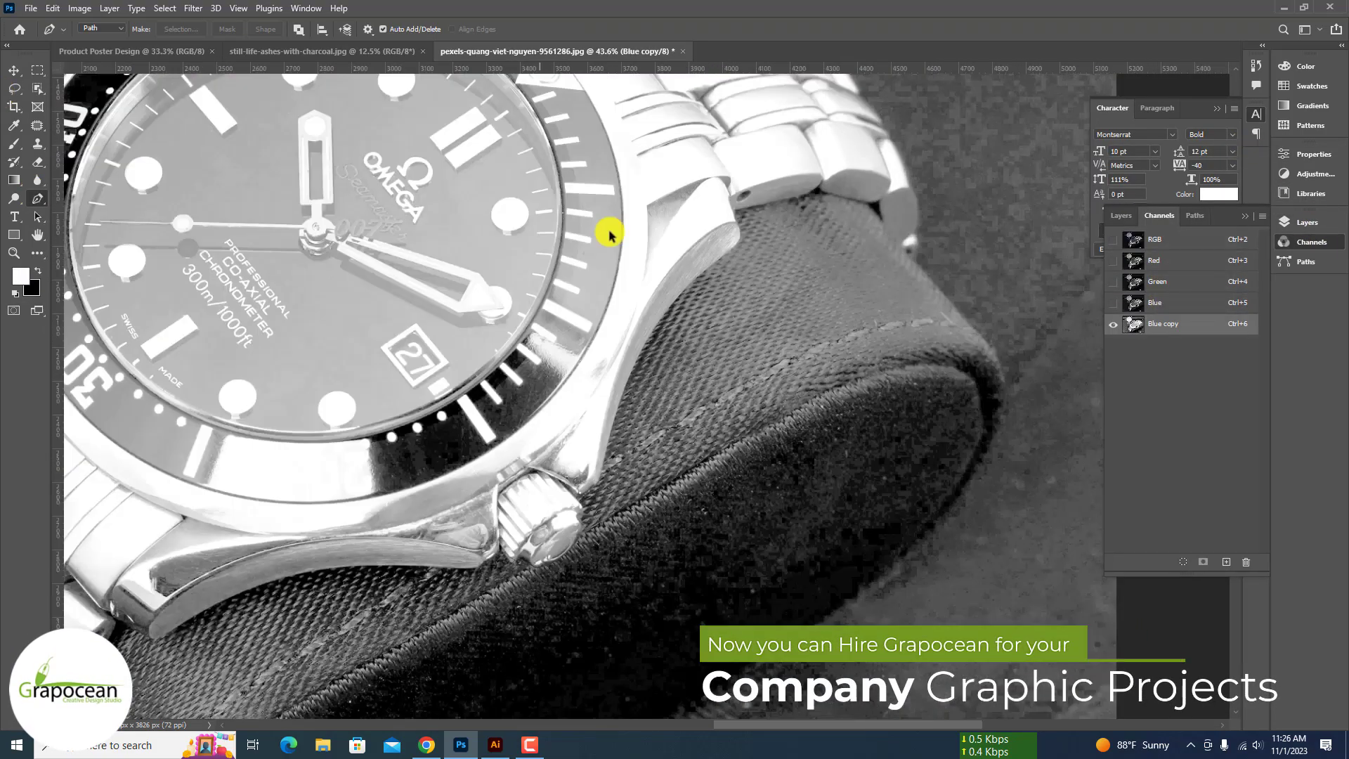
# Step: Start a Pen path beside the bright tip of the upper-right bracelet end link and trace around the tip
pyautogui.scroll(6, 702, 175)
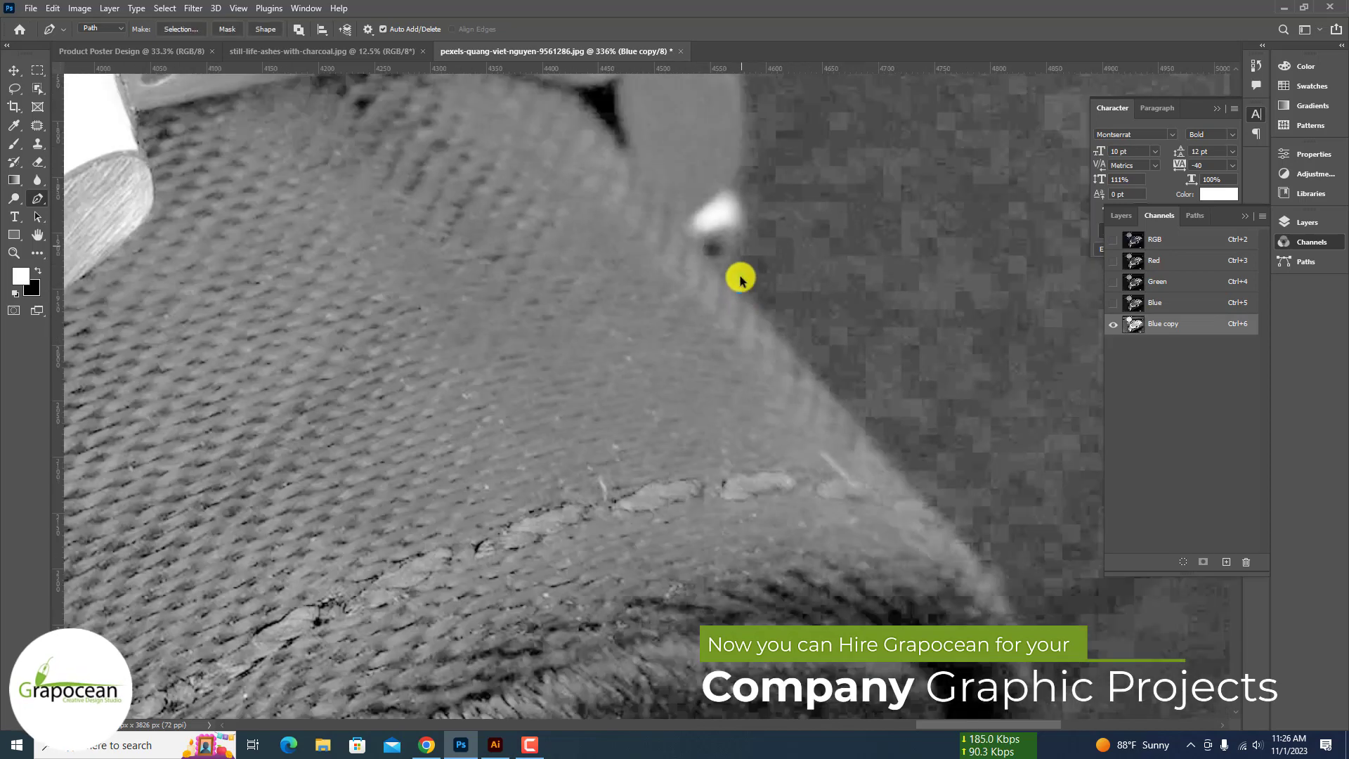
pyautogui.scroll(-1, 740, 281)
pyautogui.click(735, 332)
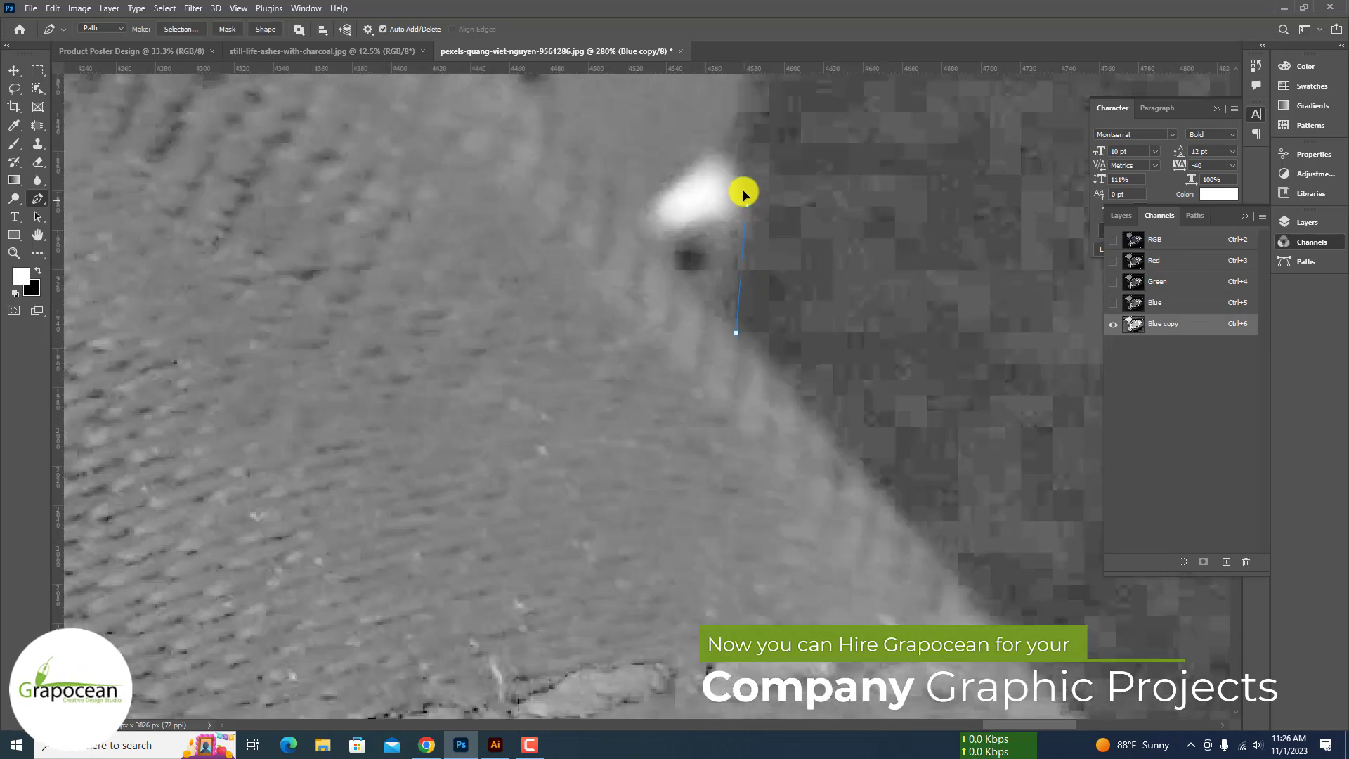
pyautogui.click(712, 153)
pyautogui.moveTo(722, 150); pyautogui.dragTo(687, 508)
# Step: Curve the path up the outer edge of the grey end link to the start of its bright face
pyautogui.moveTo(705, 376); pyautogui.dragTo(689, 272)
pyautogui.hotkey('ctrl', 'z')
pyautogui.moveTo(696, 444); pyautogui.dragTo(701, 387)
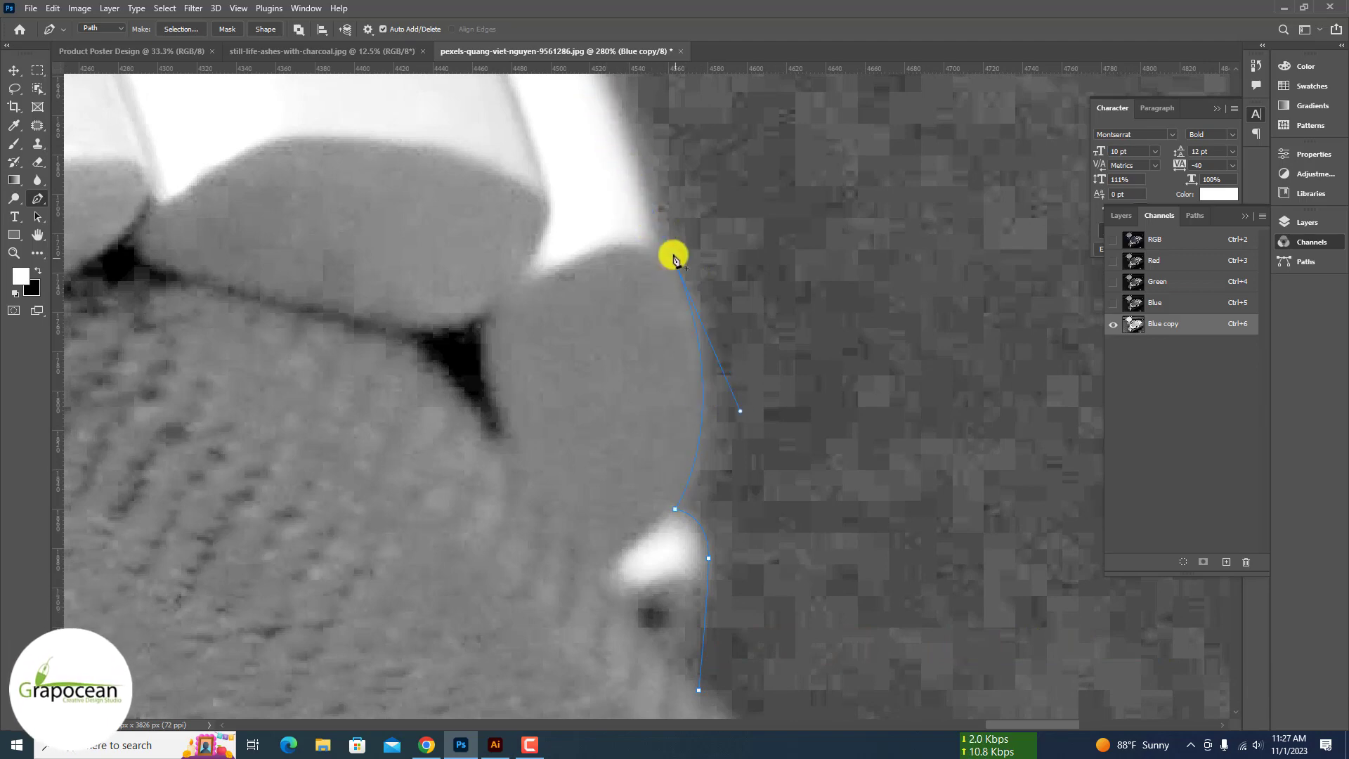
pyautogui.scroll(-2, 674, 257)
pyautogui.moveTo(673, 259); pyautogui.dragTo(687, 469)
pyautogui.scroll(2, 630, 300)
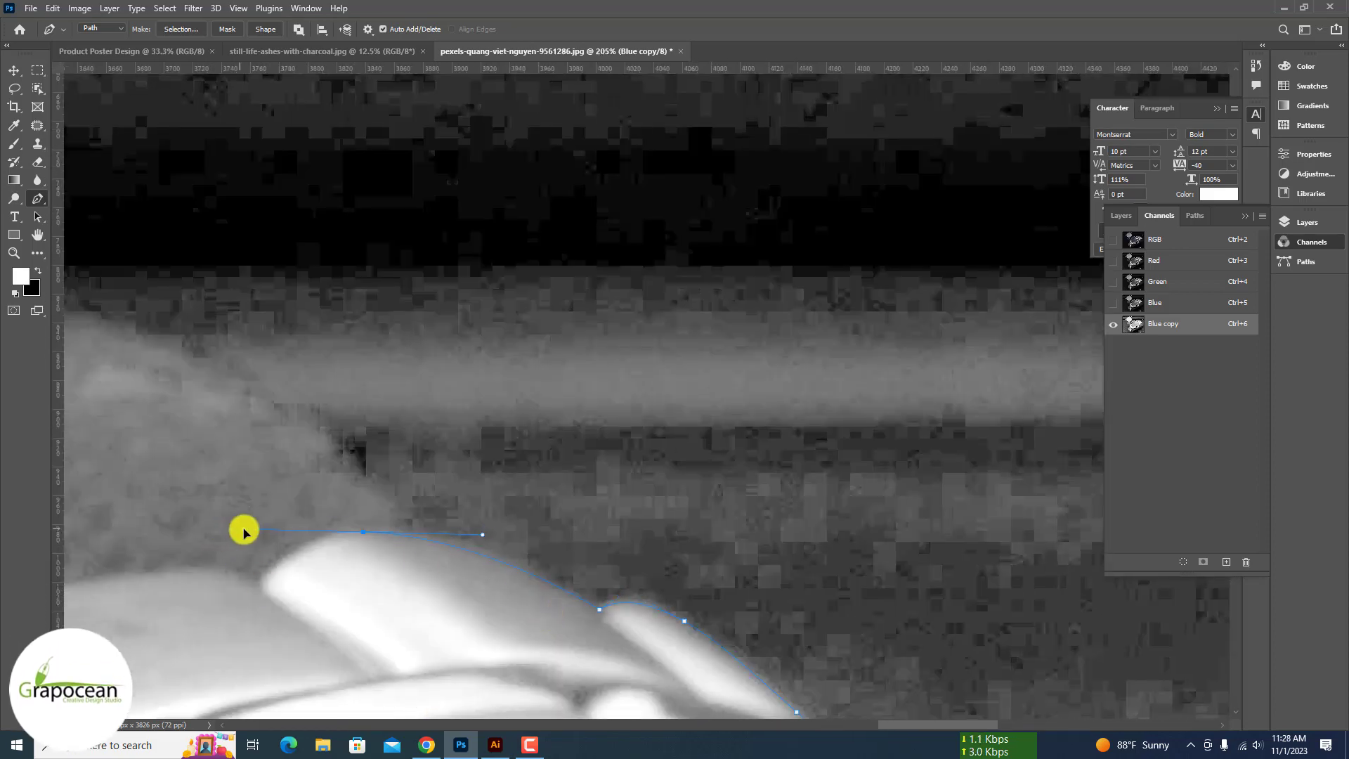
# Step: Trace the Pen path along the curved top edges of the upper bracelet links, with sharp corners where links meet
pyautogui.moveTo(270, 596); pyautogui.dragTo(289, 616)
pyautogui.keyDown('alt'); pyautogui.click(270, 597); pyautogui.keyUp('alt')
pyautogui.moveTo(233, 589); pyautogui.dragTo(412, 537)
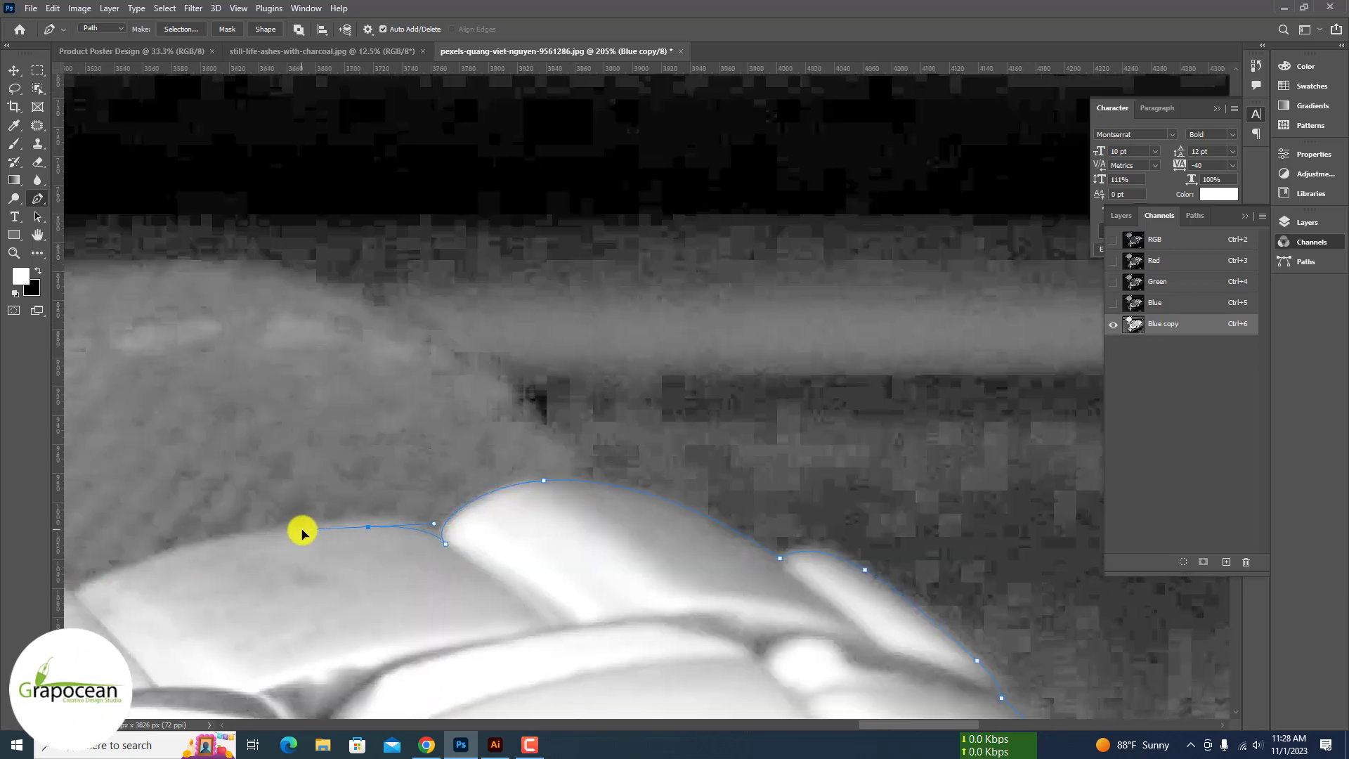
pyautogui.moveTo(302, 530); pyautogui.dragTo(680, 442)
pyautogui.moveTo(450, 504); pyautogui.dragTo(299, 573)
pyautogui.scroll(3, 736, 433)
pyautogui.moveTo(295, 485); pyautogui.dragTo(442, 388)
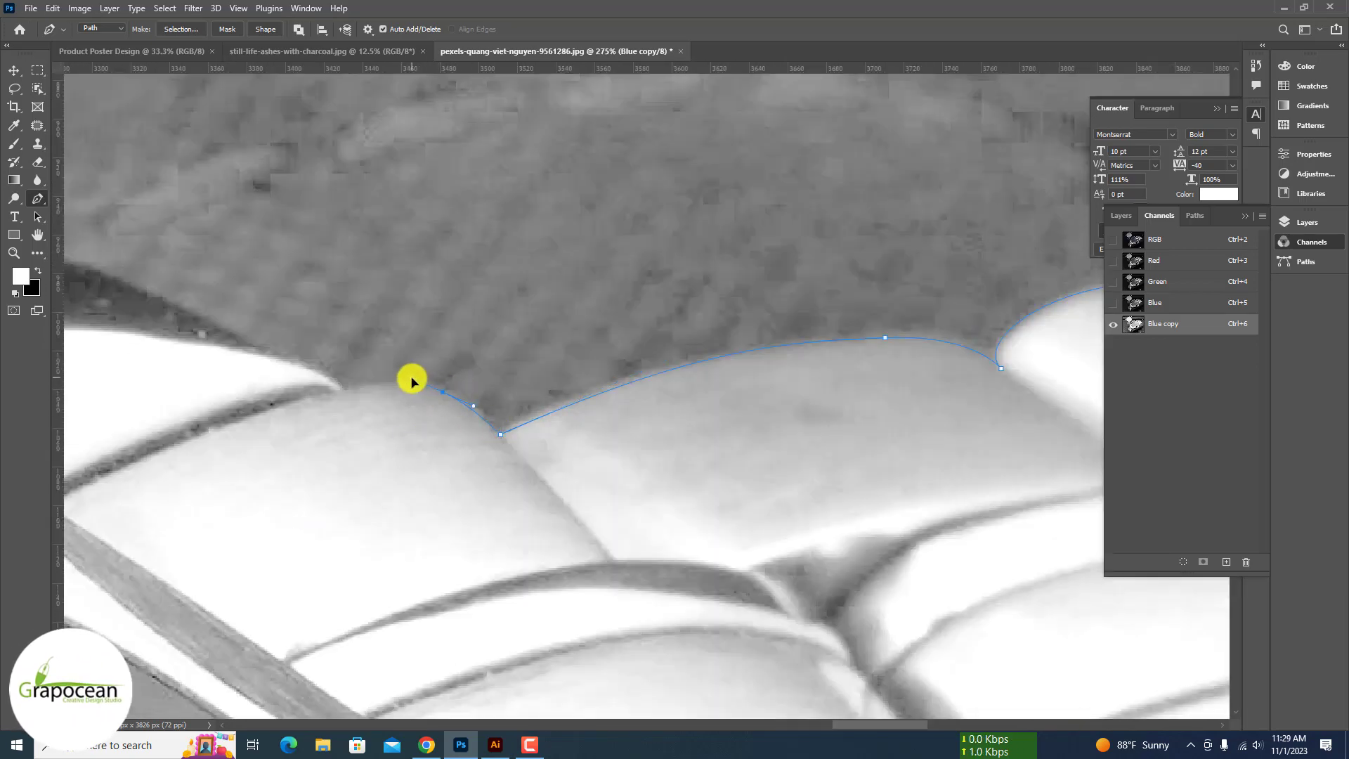
# Step: Extend the path over the last upper link and along the case lug to the ridged knob above the 50 marker
pyautogui.keyDown('alt'); pyautogui.click(346, 390); pyautogui.keyUp('alt')
pyautogui.moveTo(345, 389); pyautogui.dragTo(533, 490)
pyautogui.moveTo(495, 462); pyautogui.dragTo(459, 447)
pyautogui.scroll(-5, 333, 393)
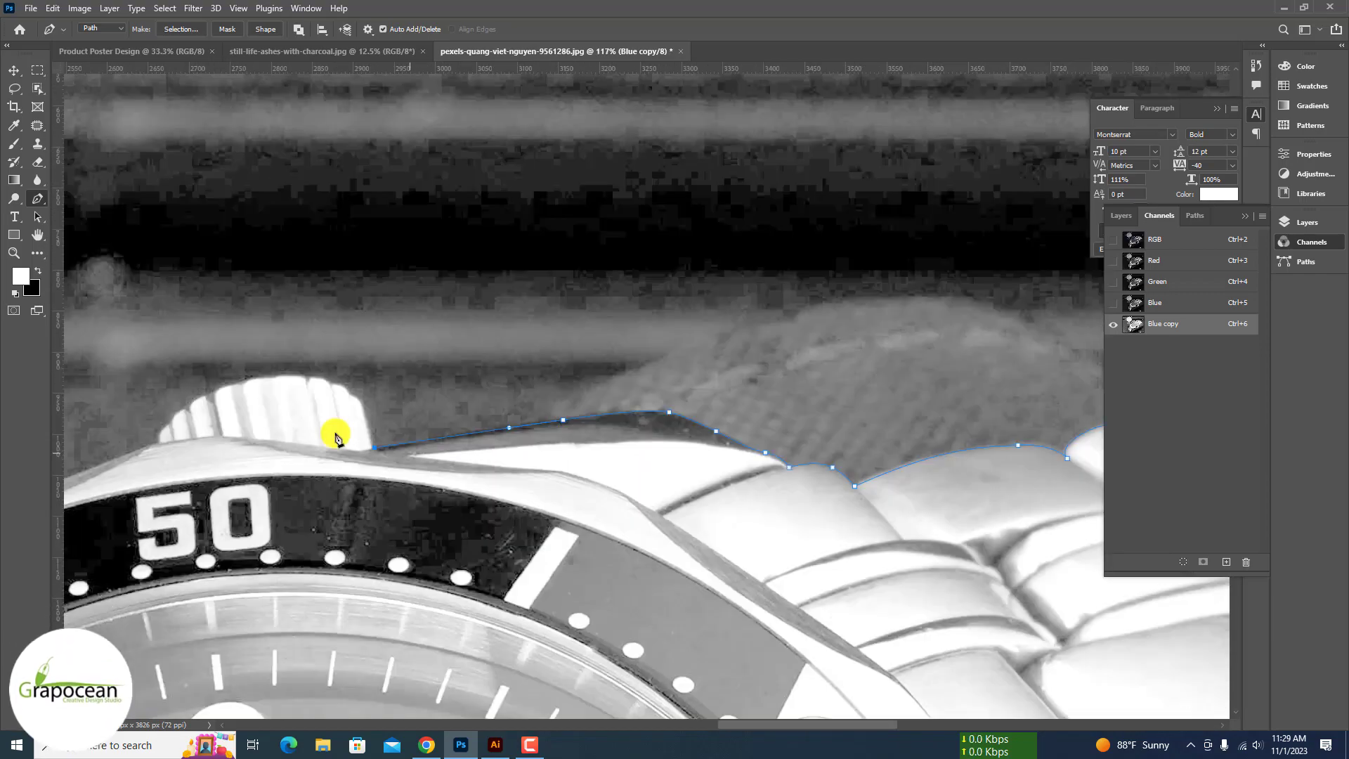
pyautogui.scroll(5, 336, 438)
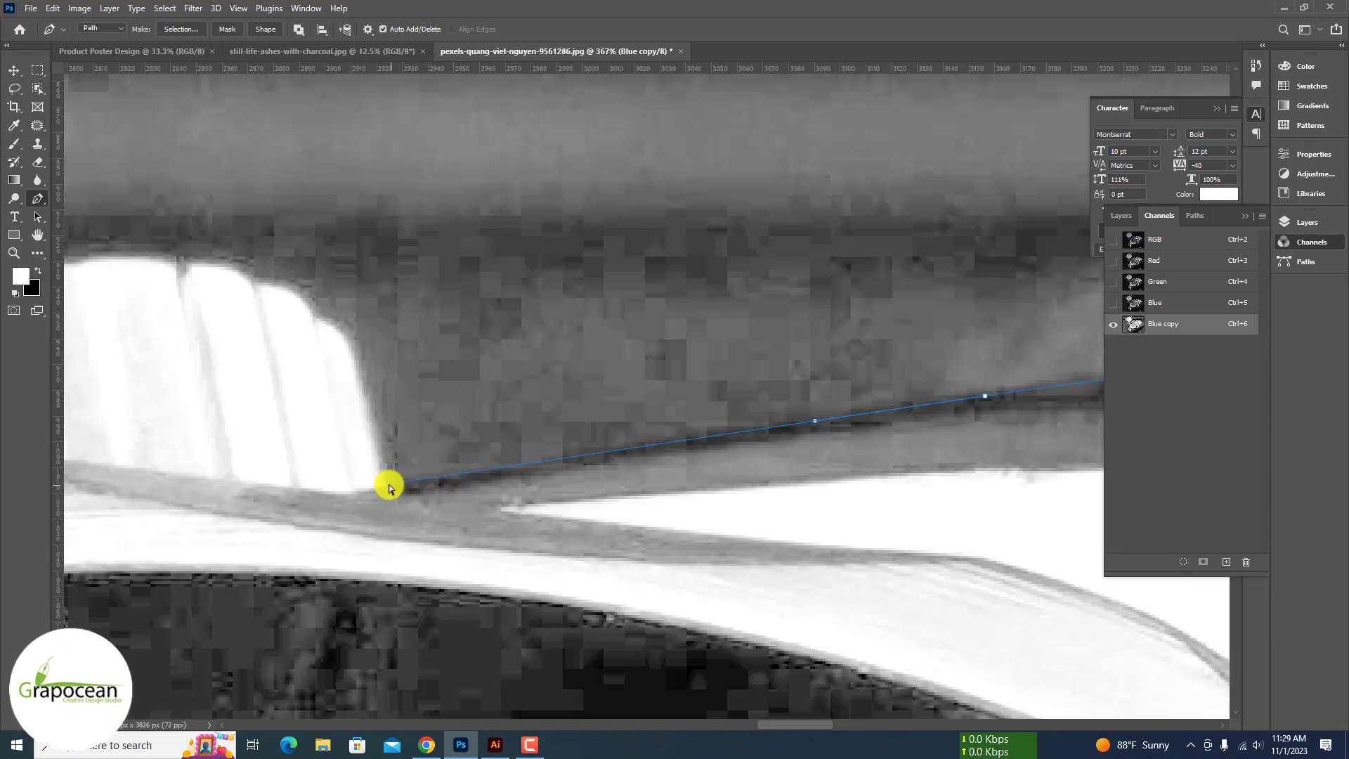
# Step: Trace the path up the ridged knob's right side and over its first rounded ridges
pyautogui.scroll(3, 388, 486)
pyautogui.keyDown('alt'); pyautogui.click(320, 203); pyautogui.keyUp('alt')
pyautogui.moveTo(320, 204); pyautogui.dragTo(446, 485)
pyautogui.moveTo(321, 419); pyautogui.dragTo(708, 525)
pyautogui.scroll(2, 708, 525)
pyautogui.moveTo(553, 494); pyautogui.dragTo(556, 486)
pyautogui.moveTo(441, 510); pyautogui.dragTo(400, 535)
pyautogui.keyDown('alt'); pyautogui.click(440, 510); pyautogui.keyUp('alt')
pyautogui.moveTo(328, 517); pyautogui.dragTo(475, 522)
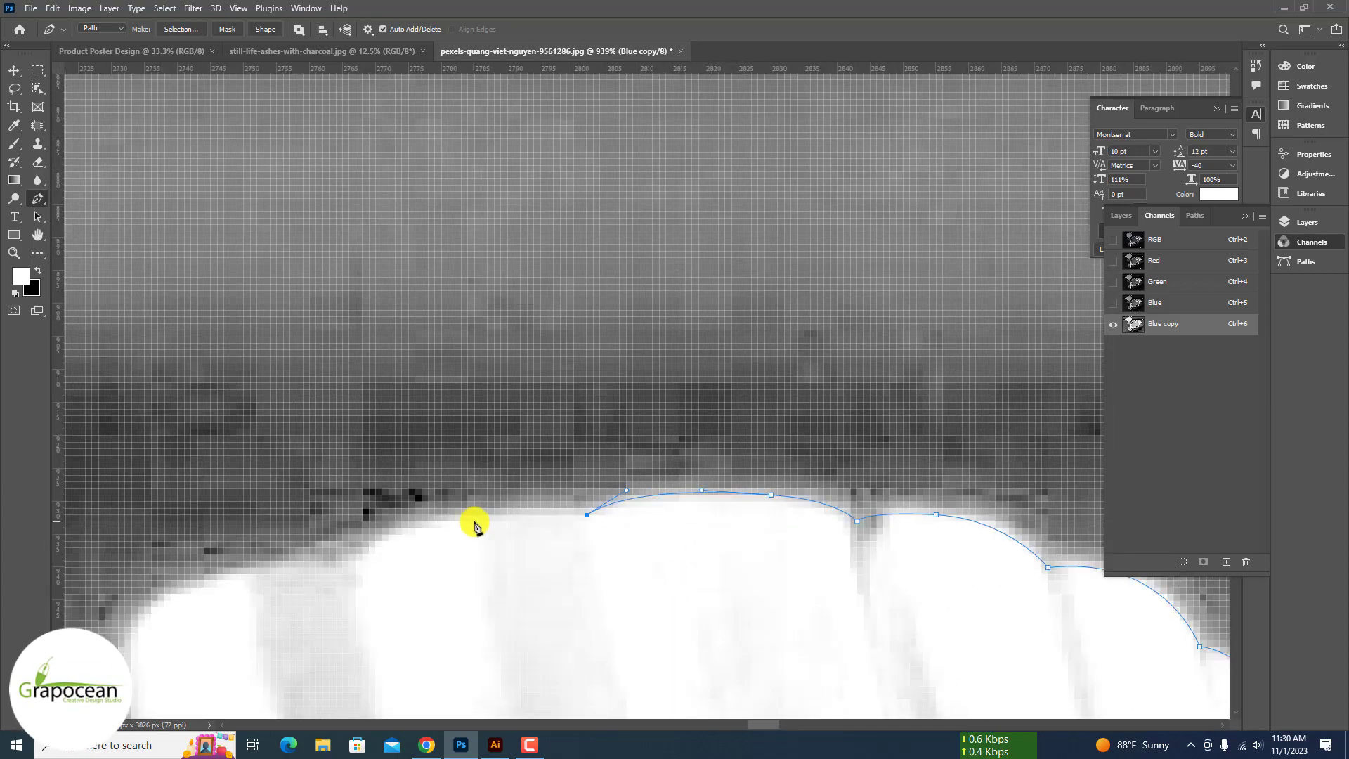
# Step: Trace the knob's remaining ridges down its left side, placing an anchor point at each notch
pyautogui.scroll(-3, 352, 552)
pyautogui.scroll(3, 316, 565)
pyautogui.click(416, 559)
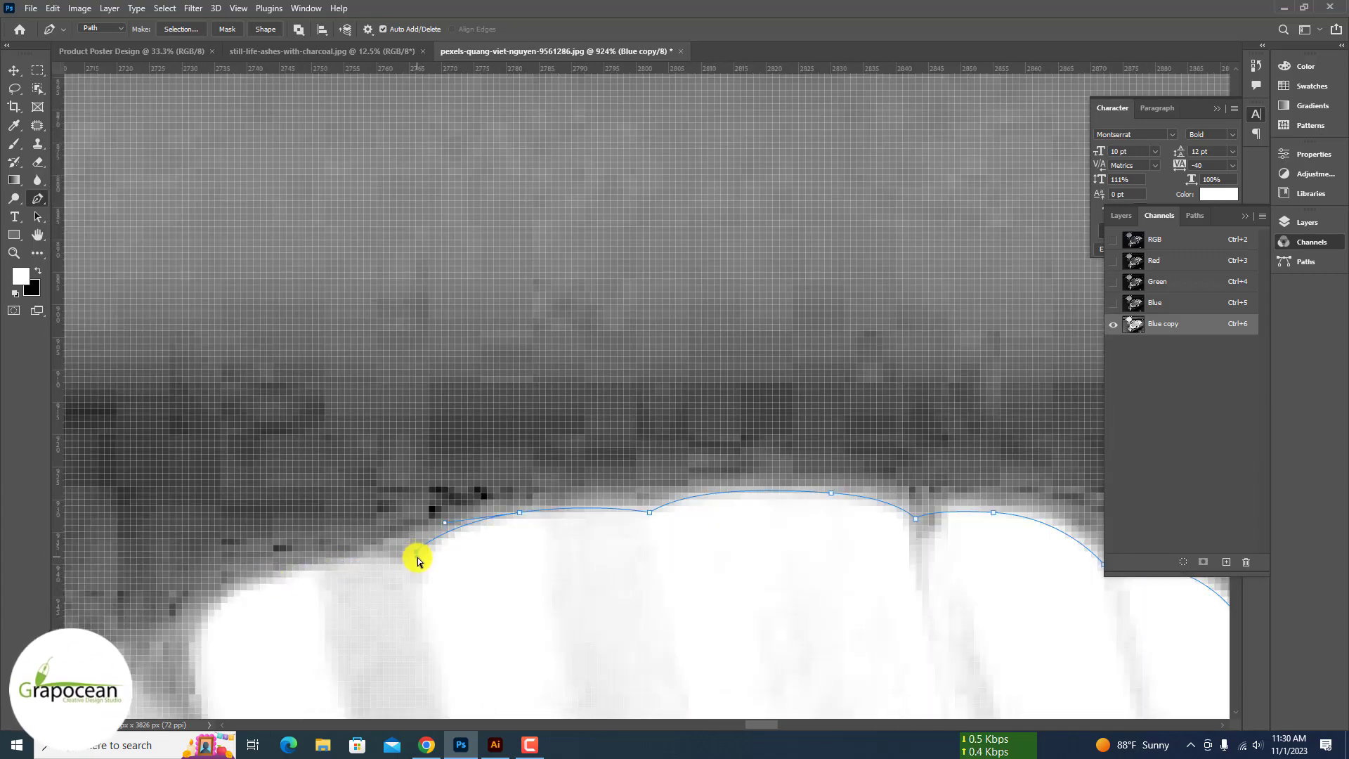
pyautogui.moveTo(321, 560); pyautogui.dragTo(265, 569)
pyautogui.moveTo(257, 614); pyautogui.dragTo(437, 510)
pyautogui.keyDown('alt'); pyautogui.click(450, 488); pyautogui.keyUp('alt')
pyautogui.scroll(-6, 452, 491)
pyautogui.scroll(4, 452, 491)
pyautogui.moveTo(391, 555); pyautogui.dragTo(386, 562)
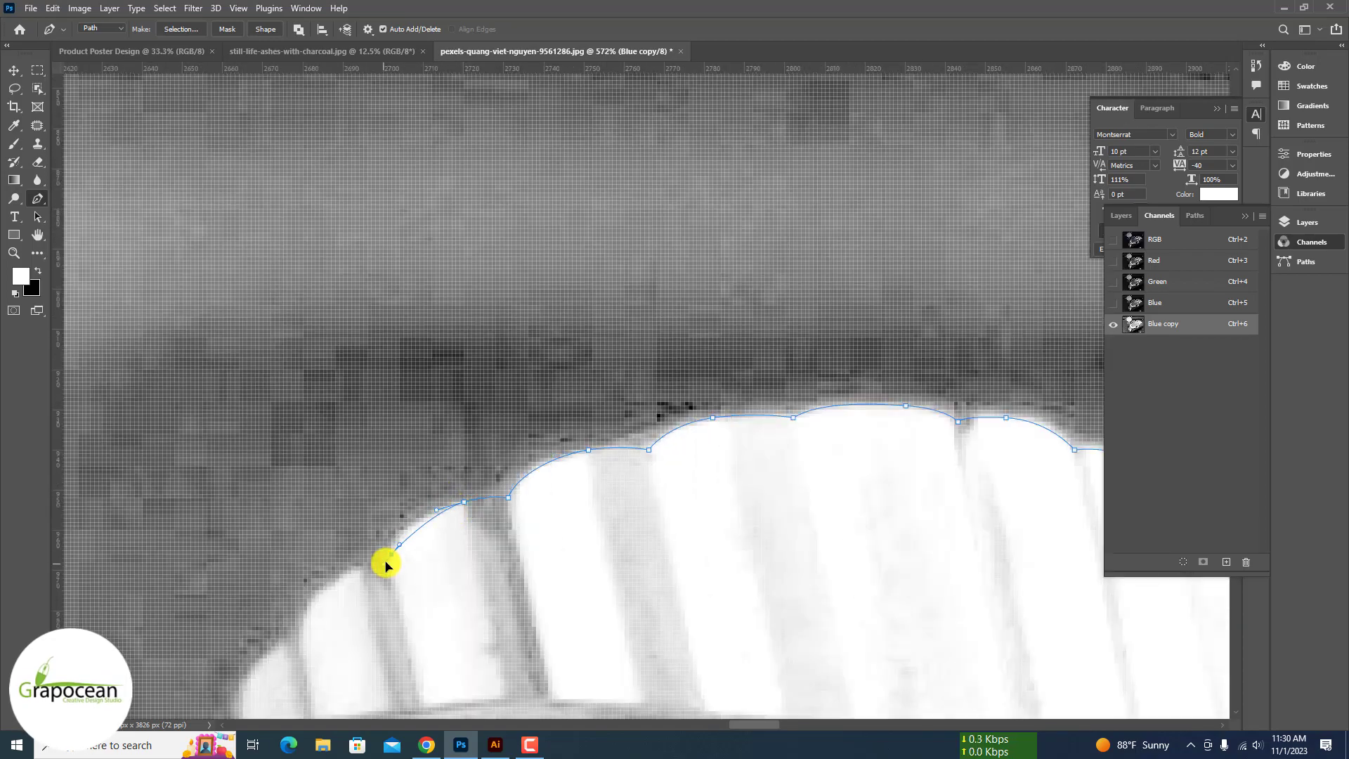
# Step: Finish outlining the knob's base and trace the case edge leftward beside the 50 marker
pyautogui.scroll(-3, 317, 590)
pyautogui.scroll(-10, 398, 473)
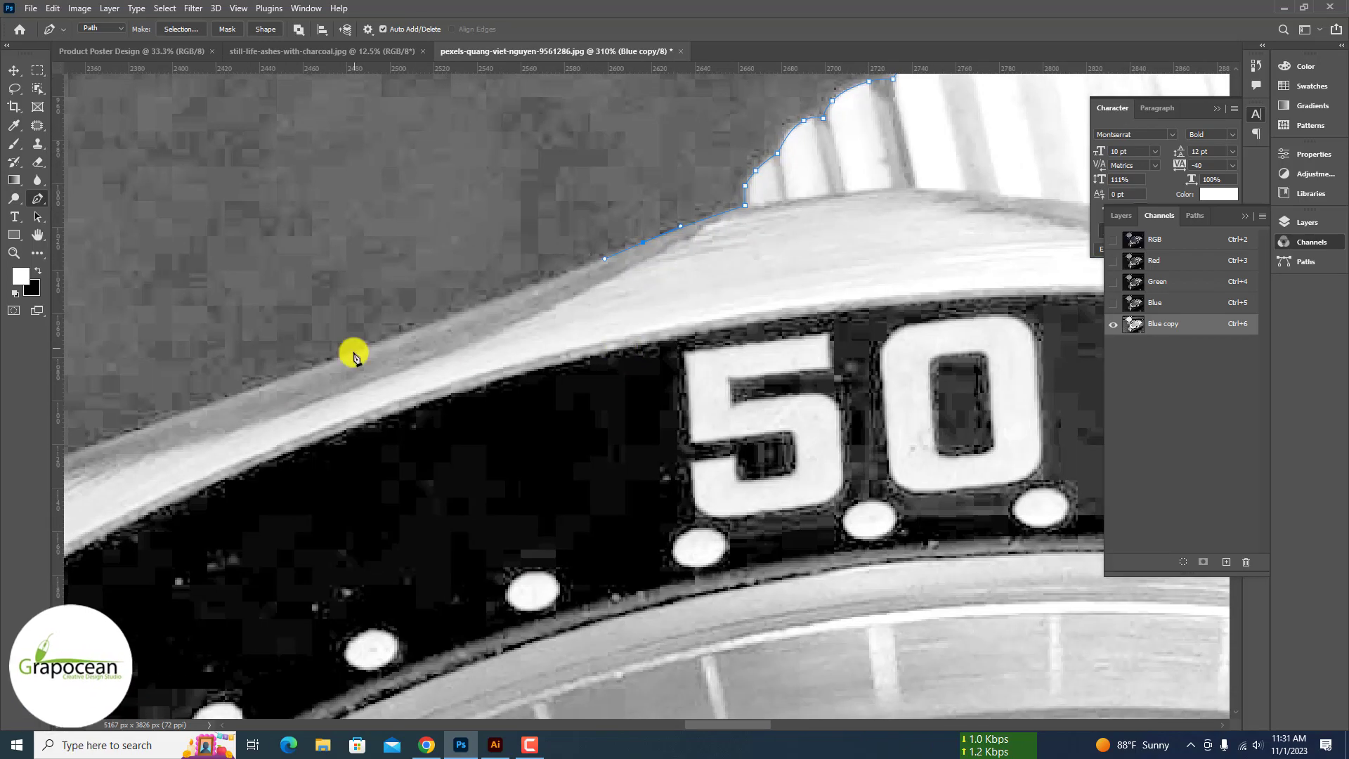
pyautogui.moveTo(353, 354); pyautogui.dragTo(309, 373)
pyautogui.scroll(4, 353, 355)
pyautogui.moveTo(506, 246); pyautogui.dragTo(370, 289)
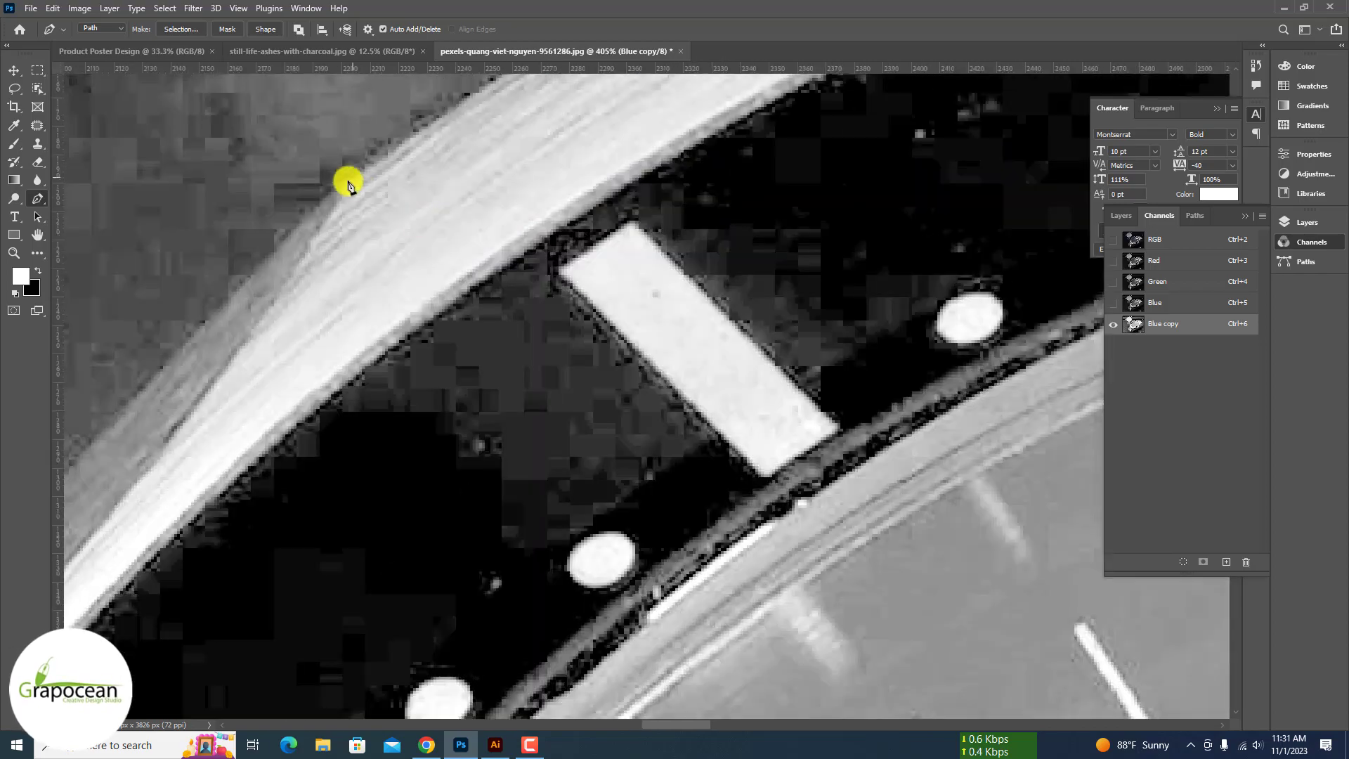
# Step: Trace the case's left edge past the 40 marker and down around the lower-left lug
pyautogui.scroll(-7, 346, 183)
pyautogui.moveTo(451, 150); pyautogui.dragTo(403, 214)
pyautogui.moveTo(386, 199); pyautogui.dragTo(351, 235)
pyautogui.scroll(-8, 351, 239)
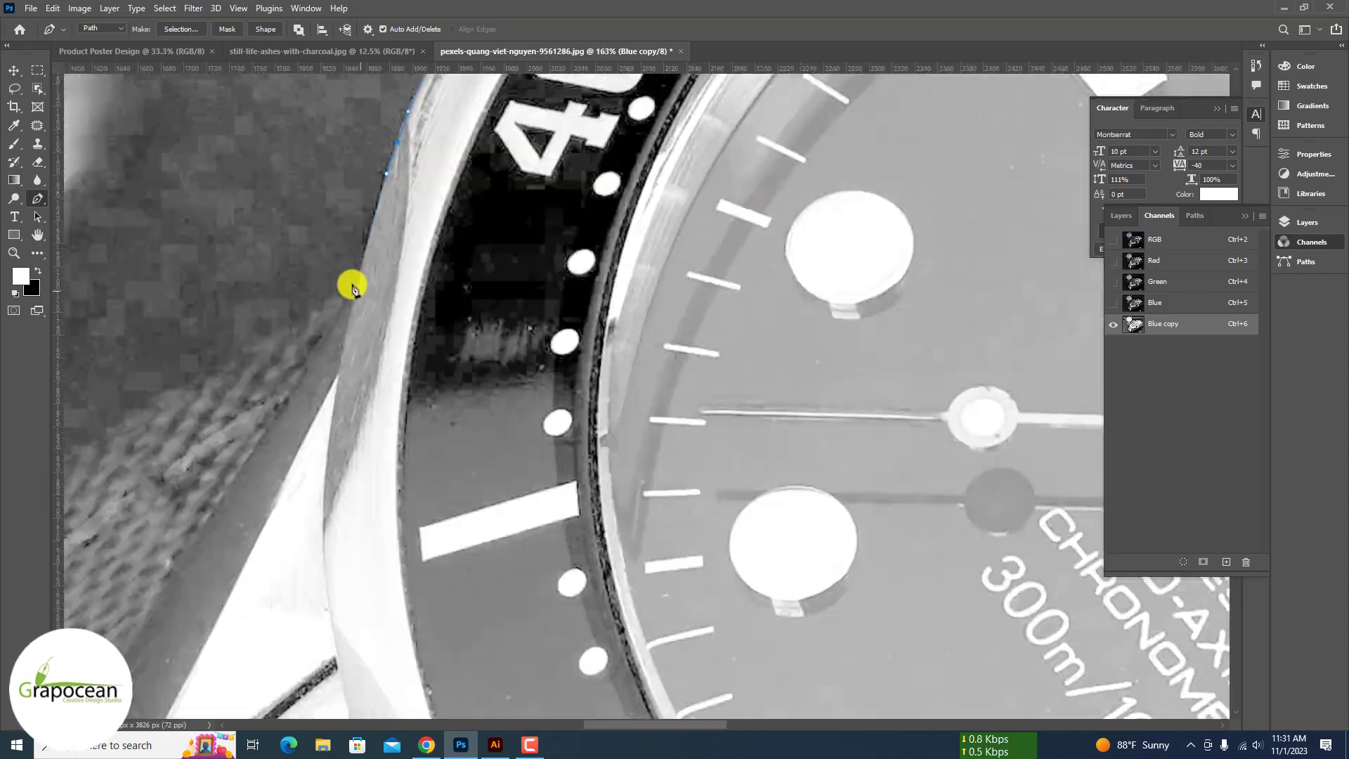
pyautogui.scroll(-4, 386, 249)
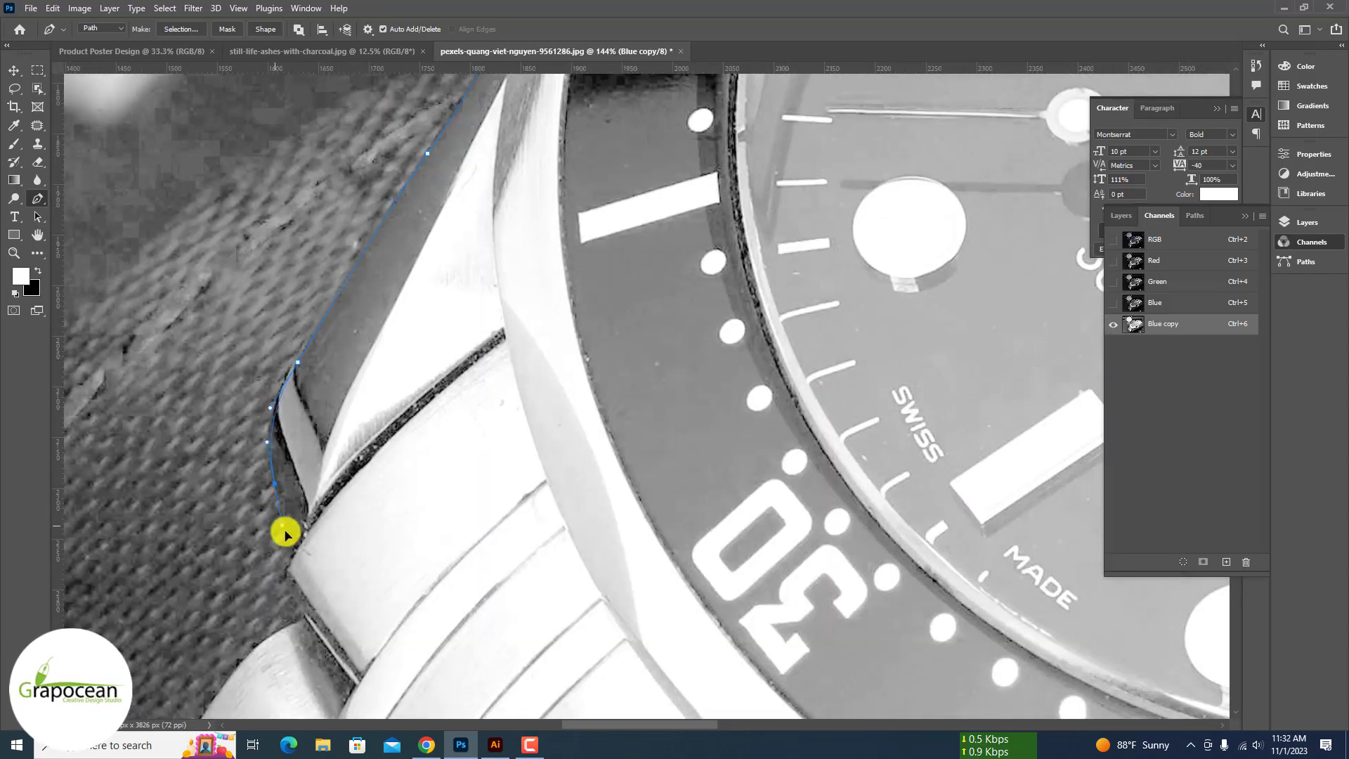
# Step: Outline the narrow corner where the lower-left lug meets the first bracelet links with closely spaced anchor points
pyautogui.scroll(15, 409, 346)
pyautogui.scroll(7, 441, 490)
pyautogui.click(441, 468)
pyautogui.click(421, 490)
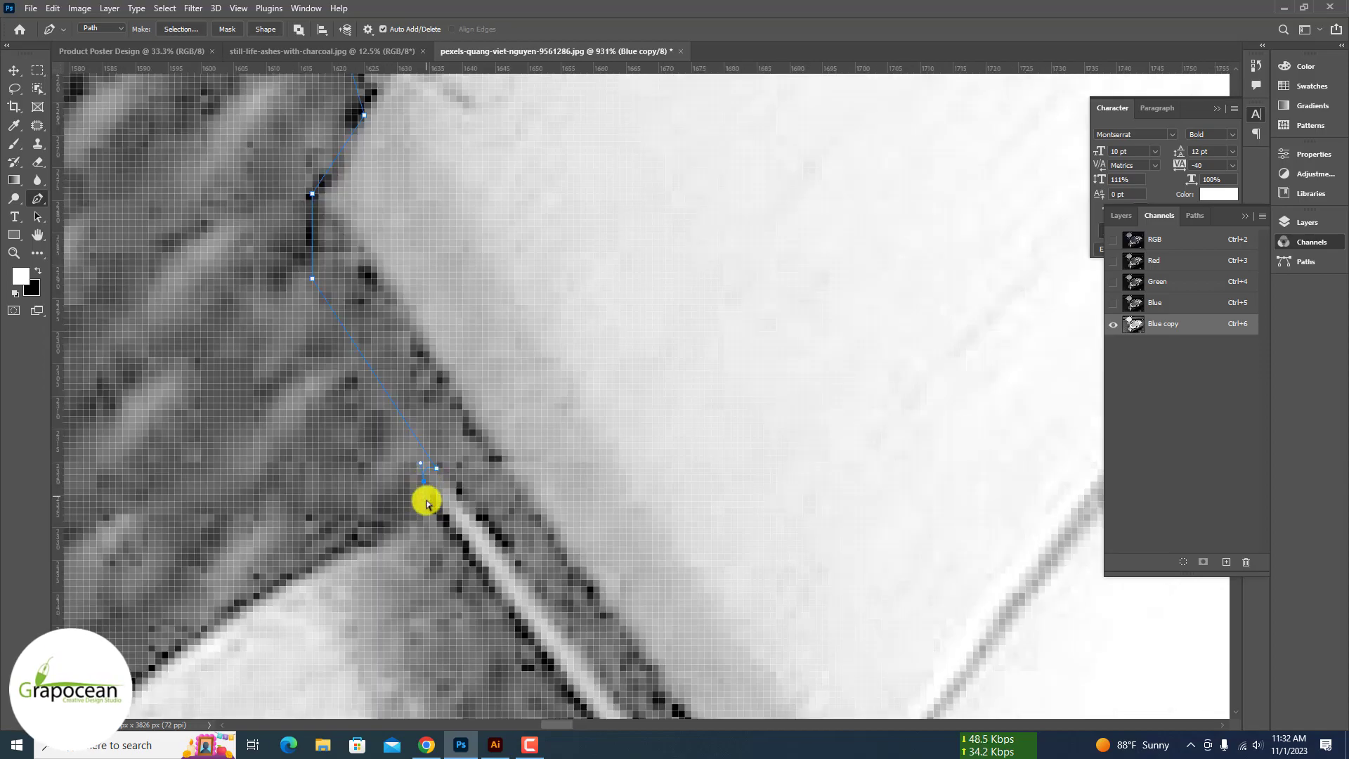
pyautogui.click(427, 513)
# Step: Trace the outer left edge of the next bracelet link down to its lower corner
pyautogui.scroll(-7, 427, 517)
pyautogui.moveTo(408, 410); pyautogui.dragTo(289, 622)
pyautogui.scroll(-7, 355, 464)
pyautogui.scroll(5, 289, 622)
pyautogui.moveTo(468, 382); pyautogui.dragTo(444, 438)
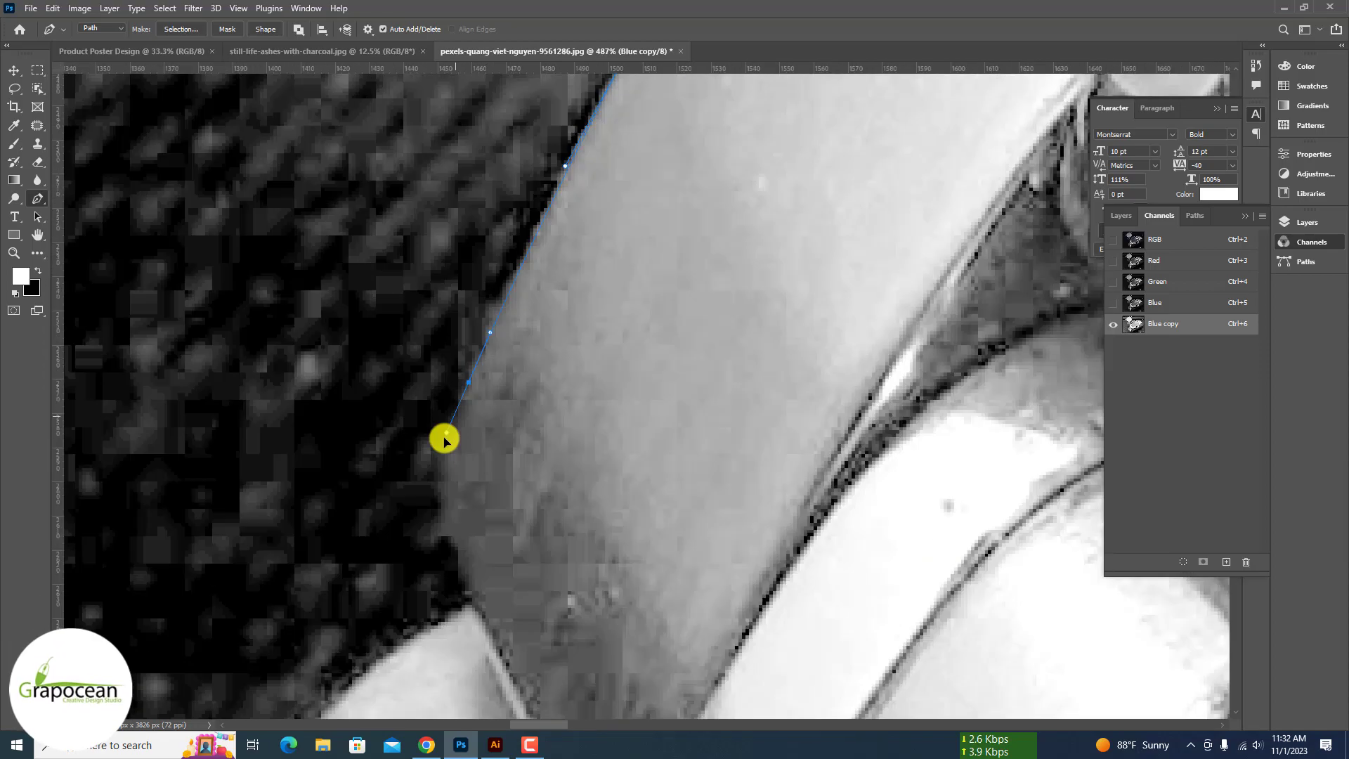
# Step: Turn the path at the link joint and follow the left edge of the following bracelet link
pyautogui.keyDown('alt'); pyautogui.click(474, 597); pyautogui.keyUp('alt')
pyautogui.moveTo(401, 533); pyautogui.dragTo(302, 646)
pyautogui.scroll(-6, 496, 314)
pyautogui.moveTo(361, 512); pyautogui.dragTo(281, 632)
pyautogui.scroll(-7, 518, 335)
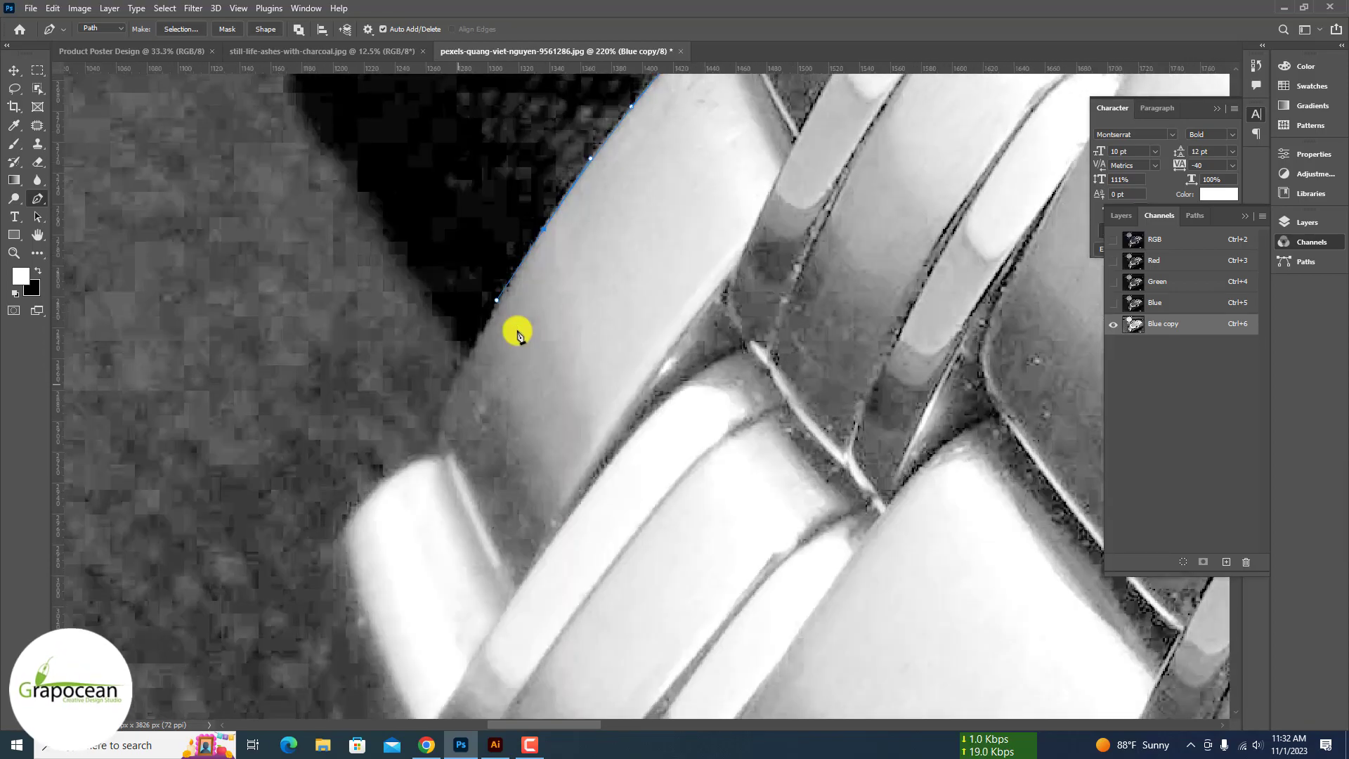
# Step: Outline the lower link joint and begin the path around the bracelet's leftmost bright link
pyautogui.scroll(7, 451, 409)
pyautogui.moveTo(446, 477); pyautogui.dragTo(461, 564)
pyautogui.keyDown('alt'); pyautogui.click(446, 478); pyautogui.keyUp('alt')
pyautogui.moveTo(411, 495); pyautogui.dragTo(571, 307)
pyautogui.moveTo(423, 437); pyautogui.dragTo(404, 484)
pyautogui.scroll(-10, 498, 235)
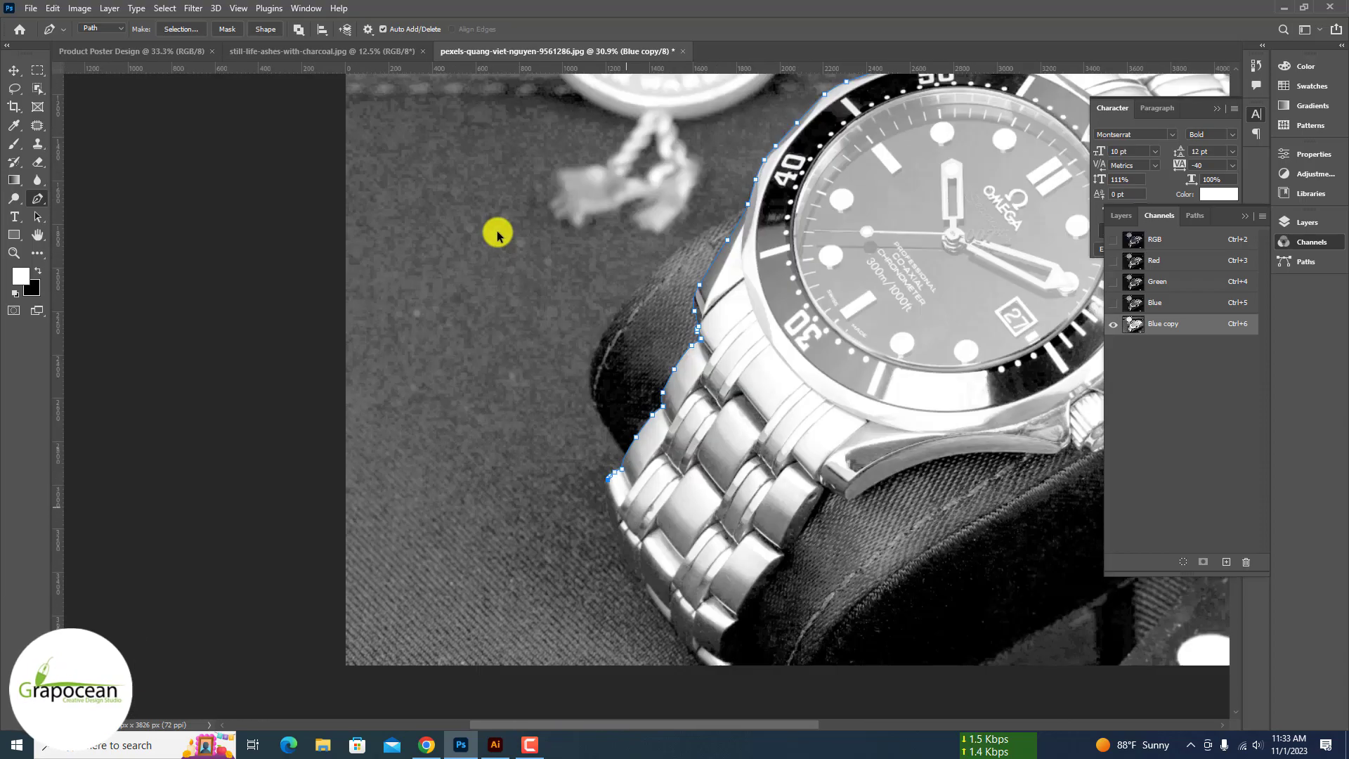
# Step: Trace the bracelet's curved lower-left edge, placing a corner point at each link joint
pyautogui.scroll(8, 624, 502)
pyautogui.moveTo(599, 508); pyautogui.dragTo(618, 644)
pyautogui.scroll(-3, 618, 492)
pyautogui.moveTo(656, 382); pyautogui.dragTo(701, 448)
pyautogui.keyDown('alt'); pyautogui.click(657, 382); pyautogui.keyUp('alt')
pyautogui.moveTo(772, 501); pyautogui.dragTo(738, 357)
pyautogui.keyDown('alt'); pyautogui.click(780, 506); pyautogui.keyUp('alt')
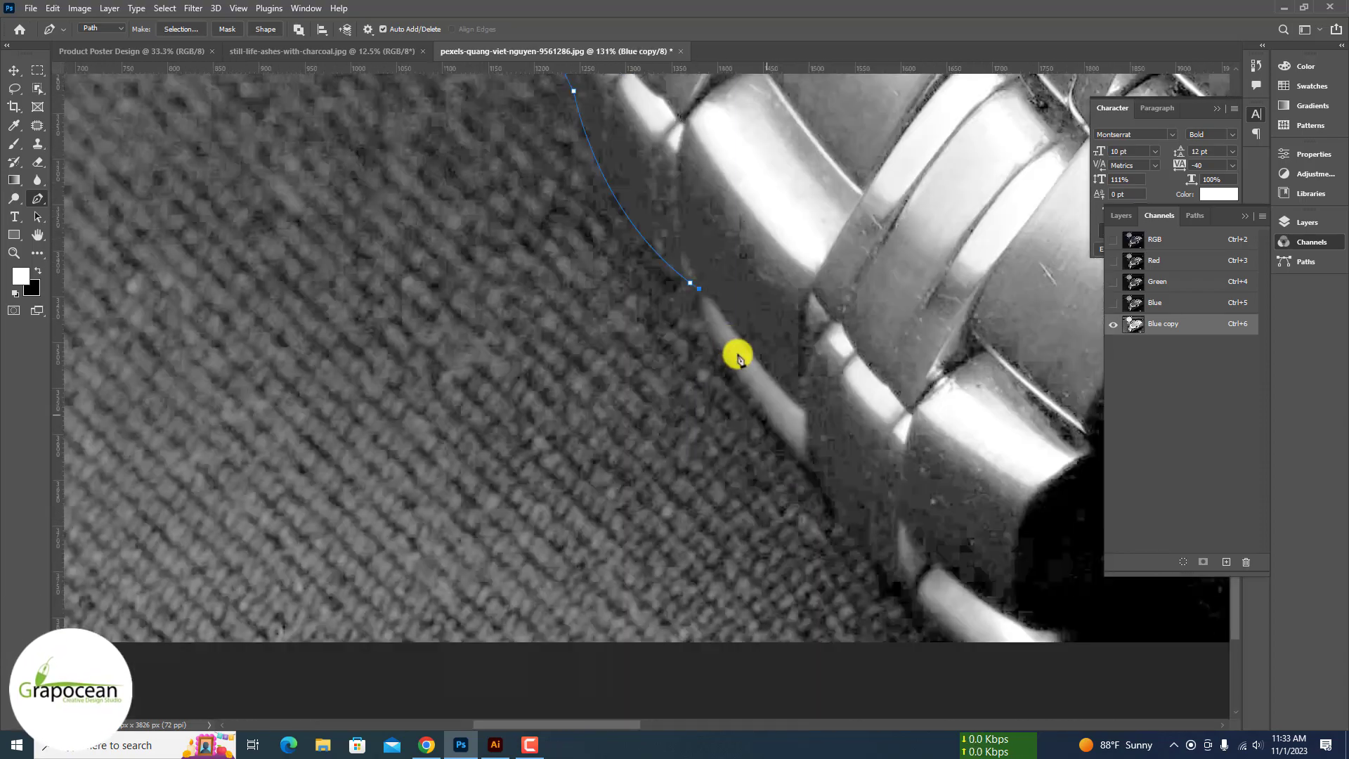
# Step: Trace the bracelet's edge down to the image's bottom border and back up around the lowest right-hand link
pyautogui.moveTo(774, 440); pyautogui.dragTo(860, 540)
pyautogui.moveTo(861, 555); pyautogui.dragTo(734, 247)
pyautogui.moveTo(783, 313); pyautogui.dragTo(855, 362)
pyautogui.hotkey('ctrl', 'z')
pyautogui.moveTo(730, 228); pyautogui.dragTo(723, 329)
pyautogui.scroll(2, 938, 463)
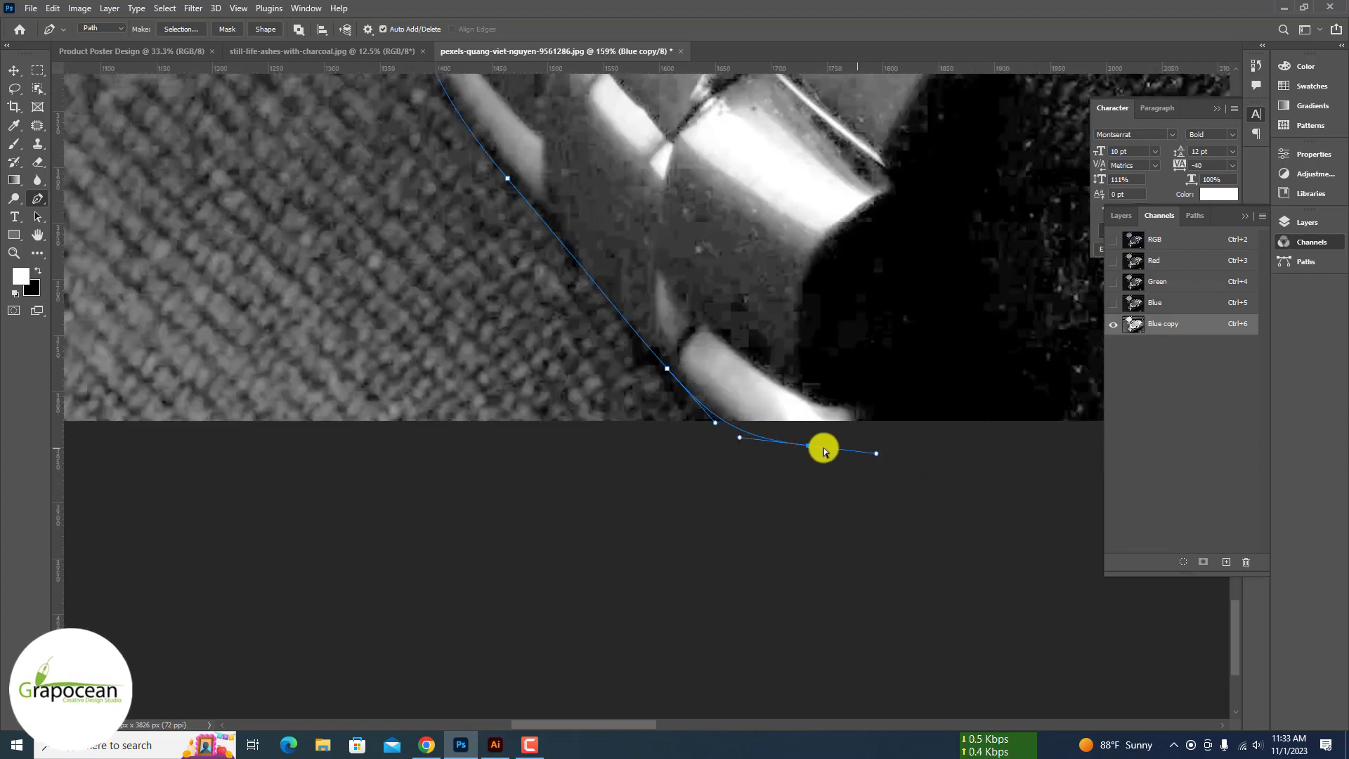
pyautogui.hotkey('ctrl', 'z')
pyautogui.scroll(-1, 890, 404)
pyautogui.scroll(-1, 856, 288)
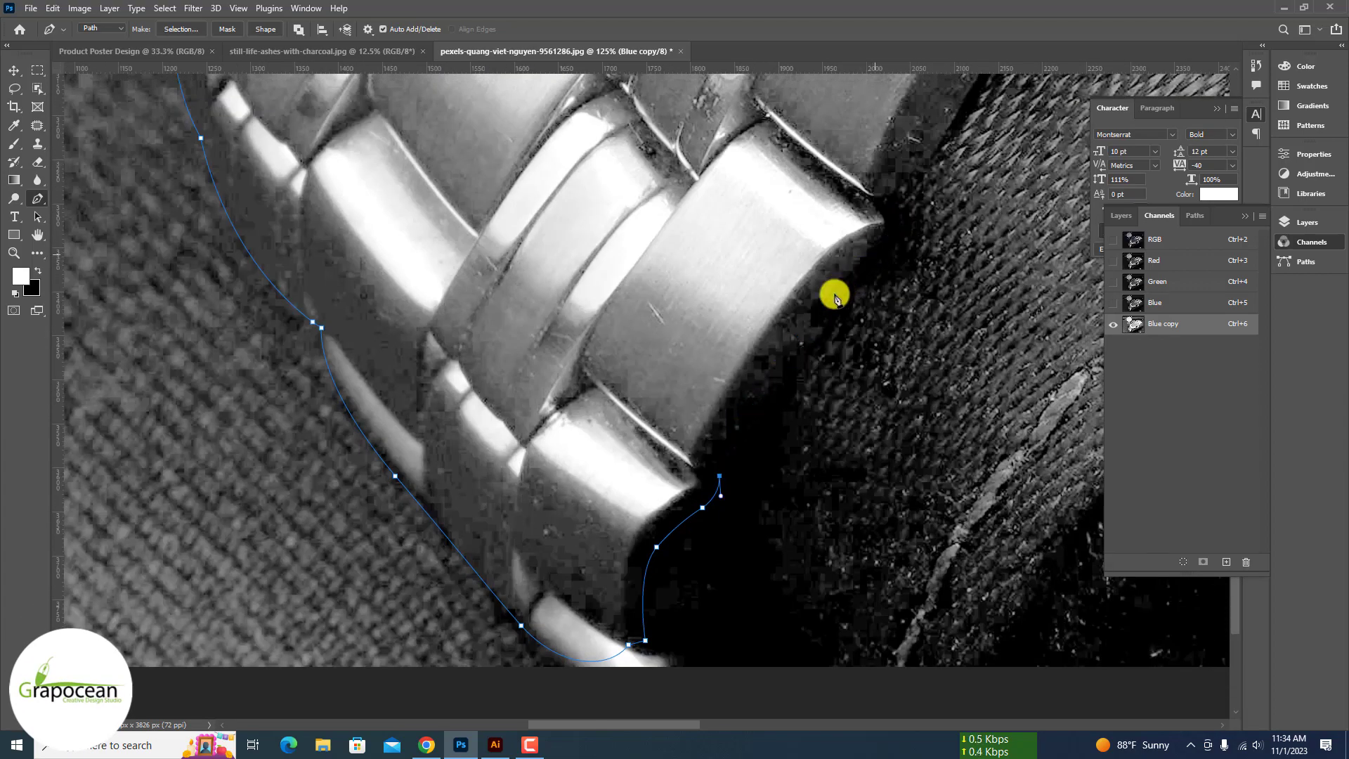
# Step: Trace the right edge of the second-lowest bracelet link and outline its upper corner
pyautogui.scroll(2, 883, 255)
pyautogui.moveTo(867, 262); pyautogui.dragTo(883, 258)
pyautogui.scroll(3, 869, 246)
pyautogui.click(861, 241)
pyautogui.click(849, 212)
pyautogui.scroll(-5, 855, 217)
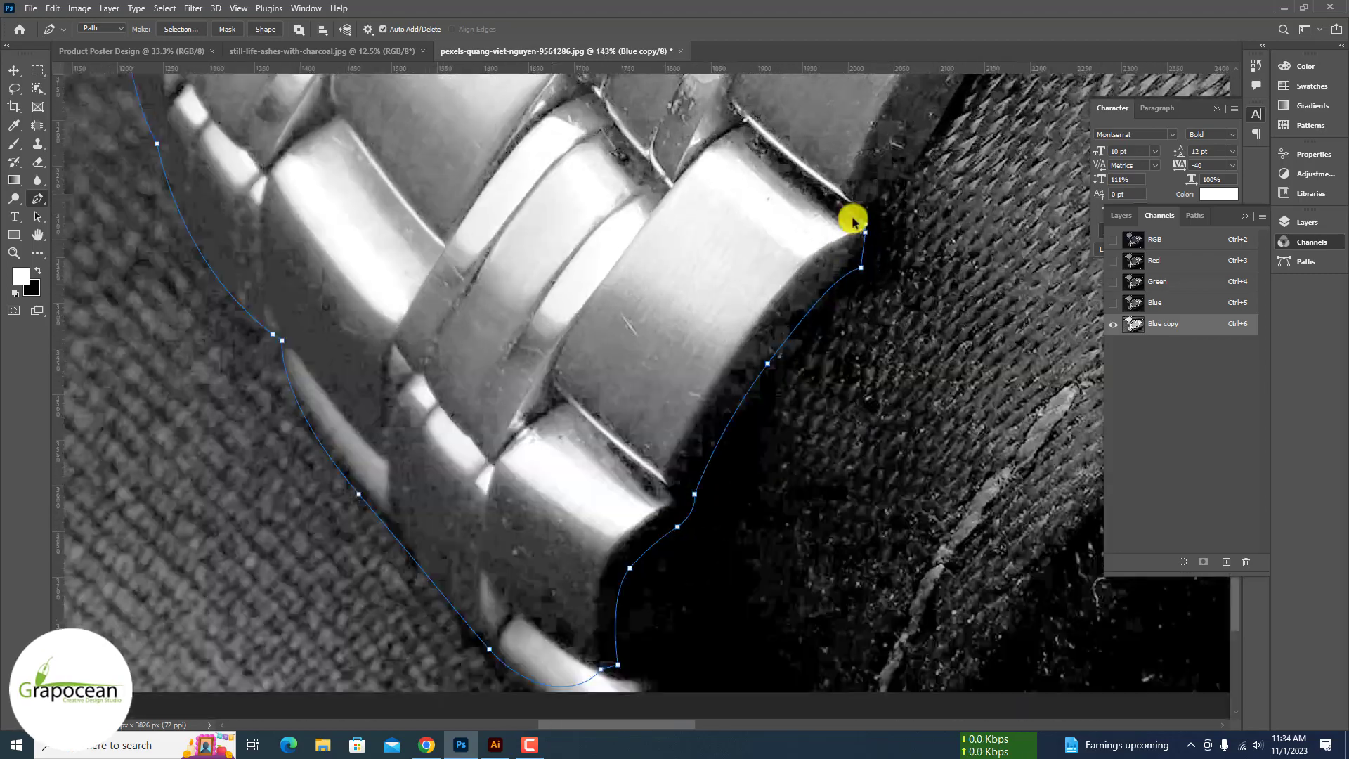
# Step: Trace the right edge of the link with the pin hole up to the case lug
pyautogui.scroll(4, 855, 219)
pyautogui.moveTo(881, 204); pyautogui.dragTo(893, 203)
pyautogui.scroll(-5, 910, 199)
pyautogui.scroll(3, 843, 211)
pyautogui.moveTo(680, 497); pyautogui.dragTo(713, 458)
pyautogui.click(742, 386)
pyautogui.moveTo(769, 333); pyautogui.dragTo(773, 328)
pyautogui.scroll(-4, 779, 320)
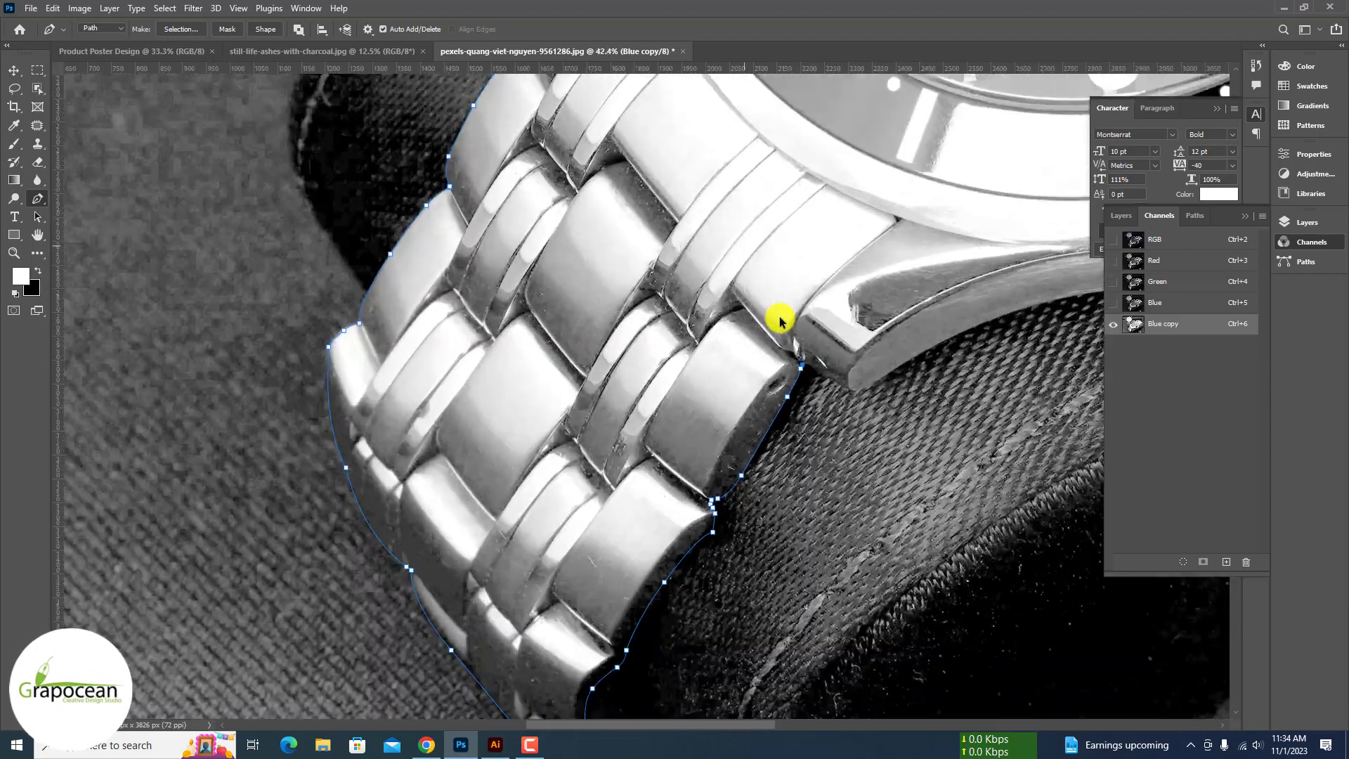
# Step: Outline the lower lug's tip and trace the case's curved underside to the crown
pyautogui.scroll(6, 828, 376)
pyautogui.moveTo(897, 408); pyautogui.dragTo(944, 428)
pyautogui.scroll(-3, 998, 383)
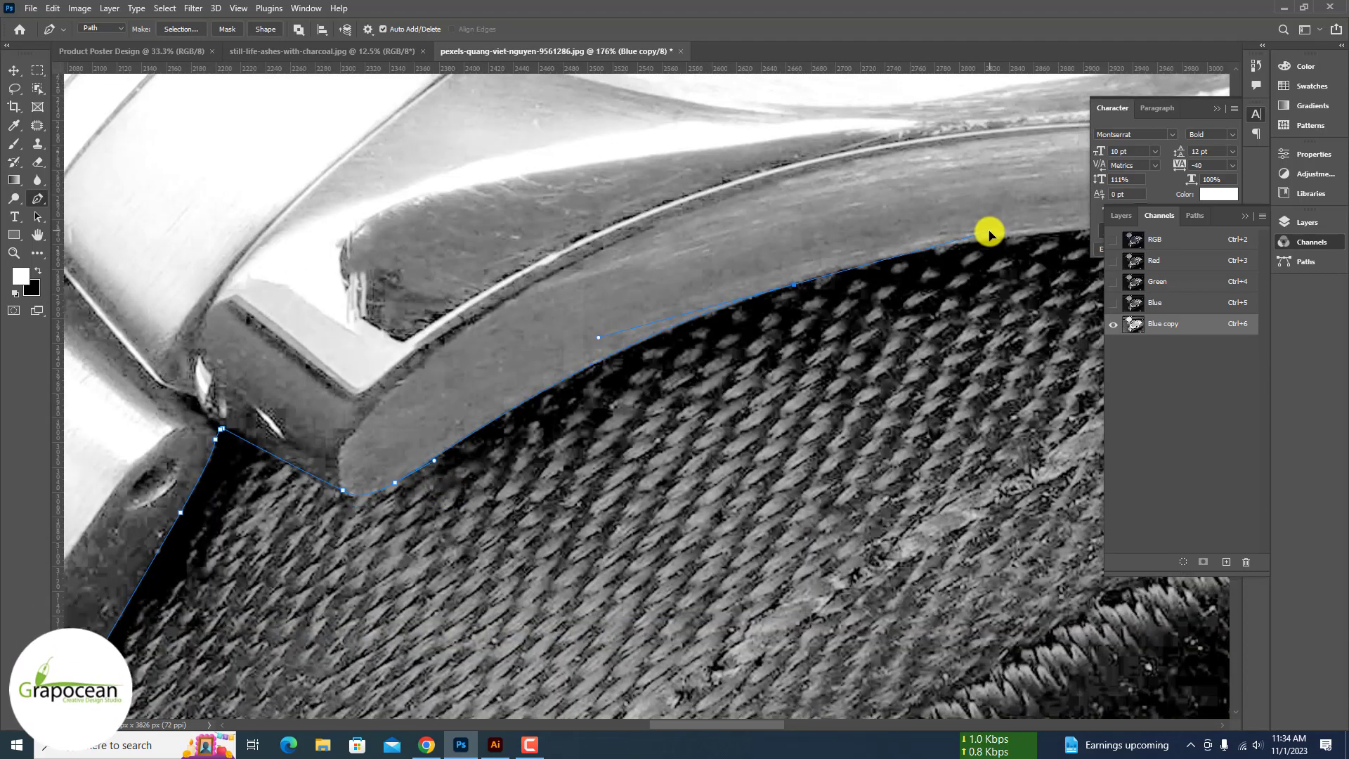
pyautogui.scroll(-2, 988, 234)
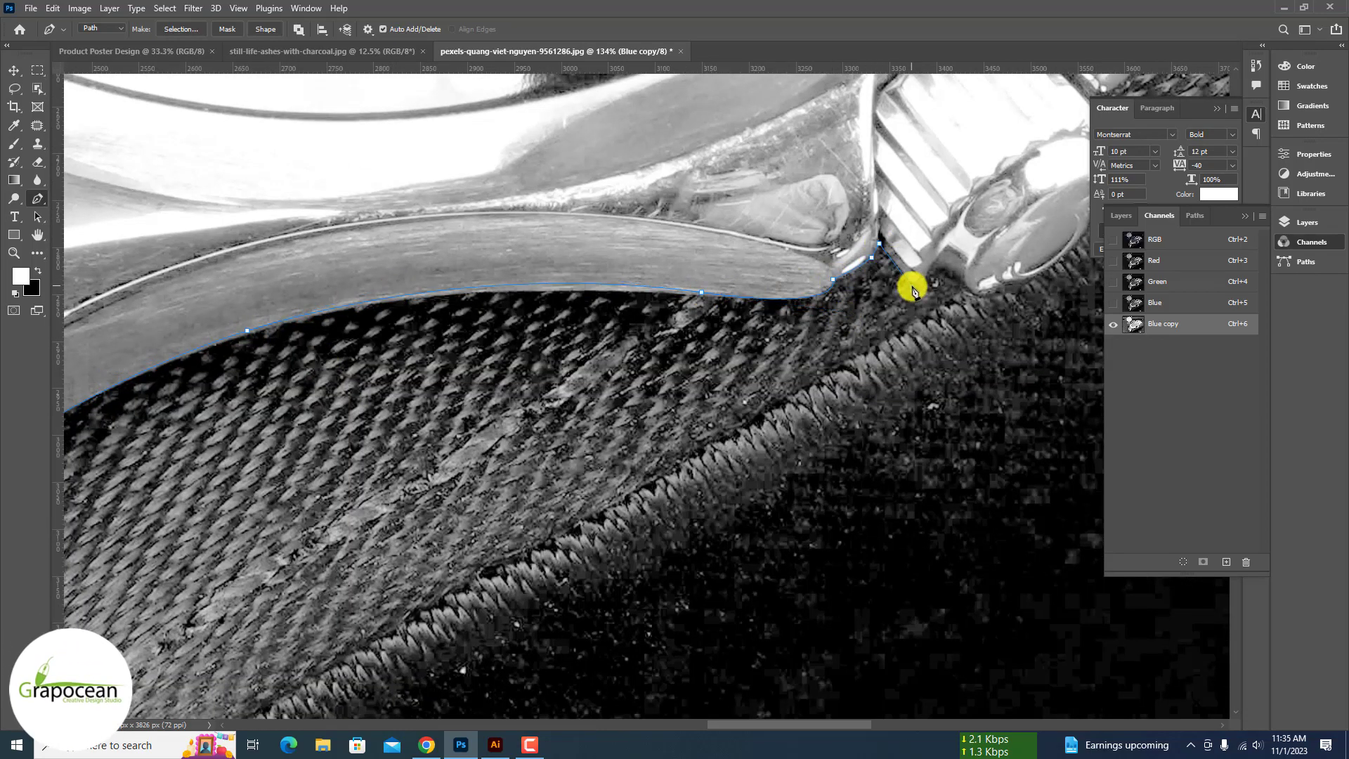
# Step: Place path points in the gap beside the crown and down its ridged side
pyautogui.scroll(7, 911, 286)
pyautogui.click(907, 272)
pyautogui.scroll(1, 831, 178)
pyautogui.scroll(-4, 830, 178)
pyautogui.click(813, 260)
# Step: Curve the path around the crown's dark lower corner and onto the edge of its end cap
pyautogui.scroll(-1, 813, 259)
pyautogui.moveTo(880, 257); pyautogui.dragTo(512, 299)
pyautogui.keyDown('alt'); pyautogui.click(880, 257); pyautogui.keyUp('alt')
pyautogui.moveTo(512, 299); pyautogui.dragTo(551, 292)
pyautogui.scroll(1, 629, 210)
pyautogui.scroll(1, 660, 204)
pyautogui.moveTo(680, 197); pyautogui.dragTo(735, 84)
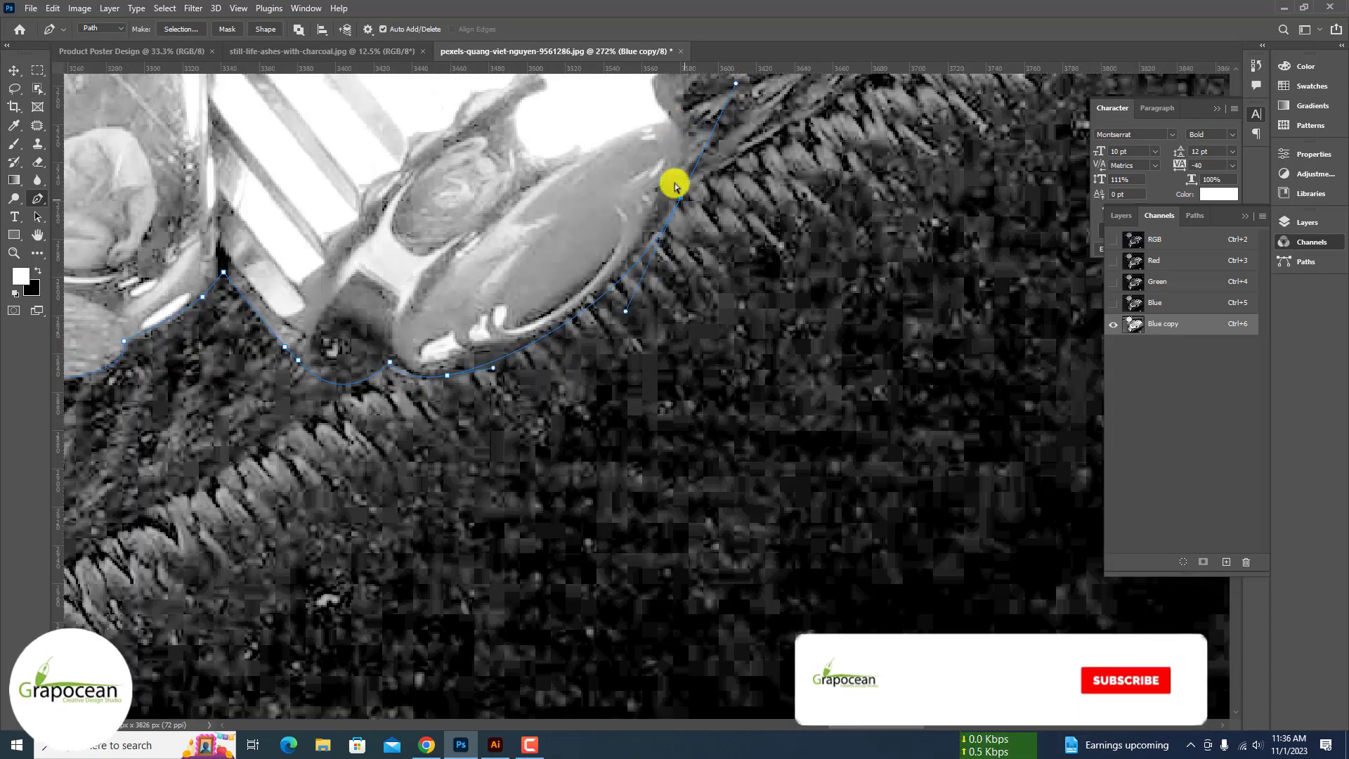
pyautogui.scroll(-4, 692, 169)
pyautogui.scroll(5, 723, 108)
pyautogui.hotkey('ctrl', 'z')
pyautogui.moveTo(635, 322); pyautogui.dragTo(676, 222)
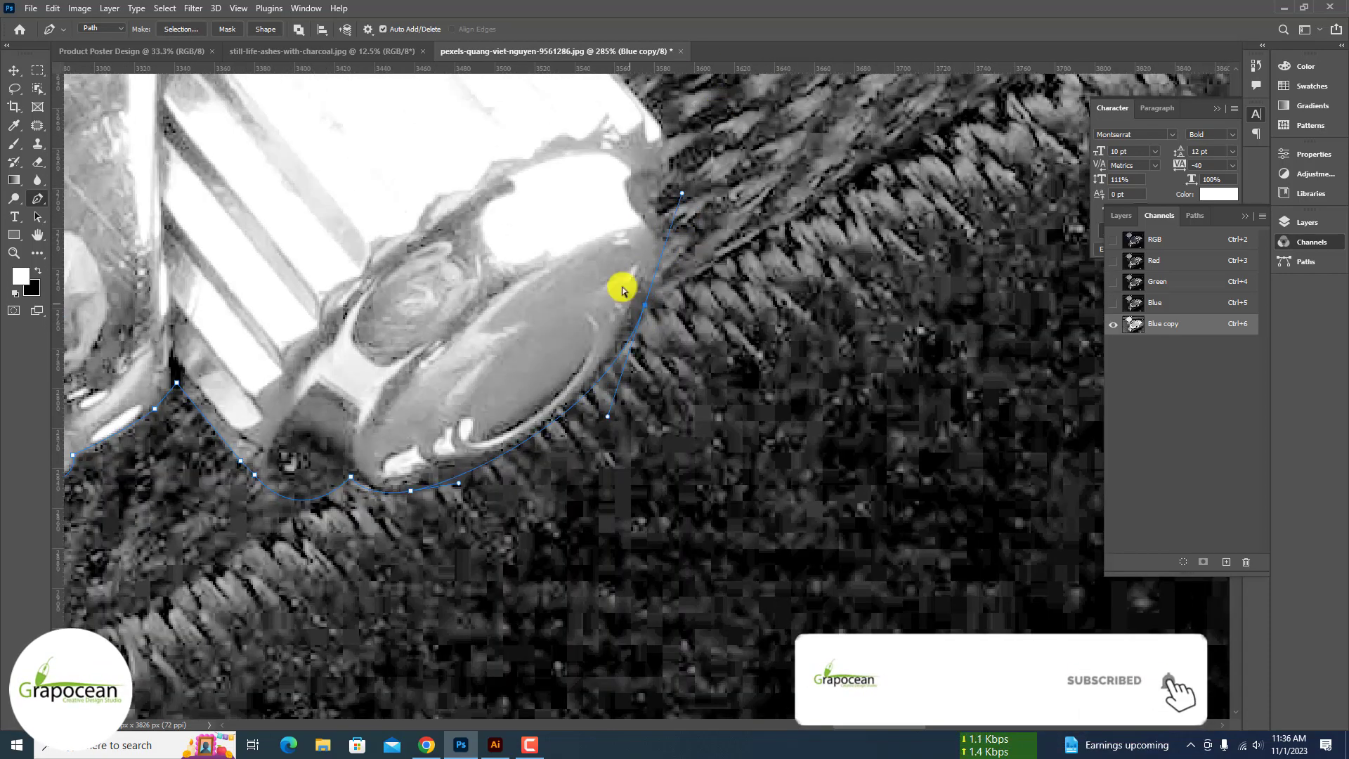
pyautogui.hotkey('ctrl', 'z')
pyautogui.hotkey('ctrl', 'z')
# Step: Trace the crown's rounded end cap and continue around its outer corner onto the upper ridged side
pyautogui.moveTo(472, 472); pyautogui.dragTo(565, 433)
pyautogui.moveTo(646, 312); pyautogui.dragTo(653, 298)
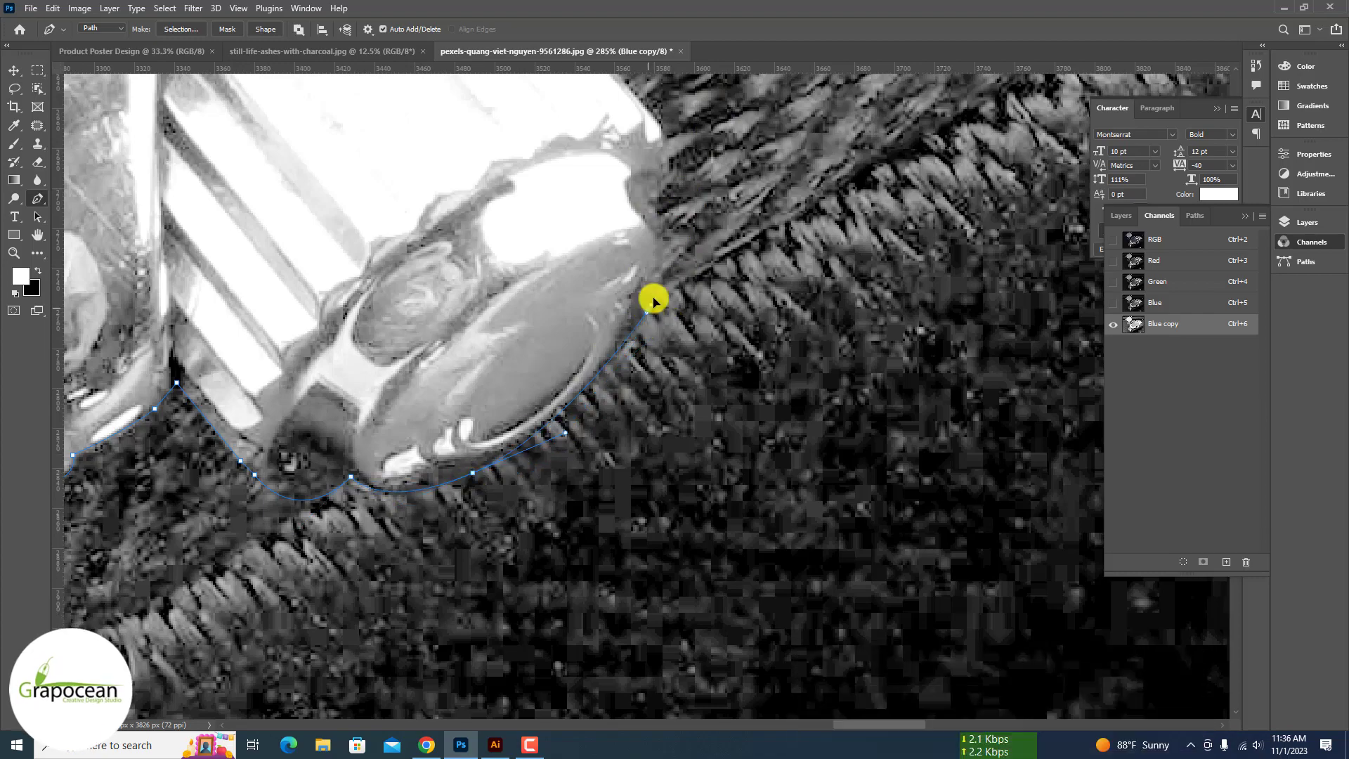
pyautogui.scroll(3, 635, 221)
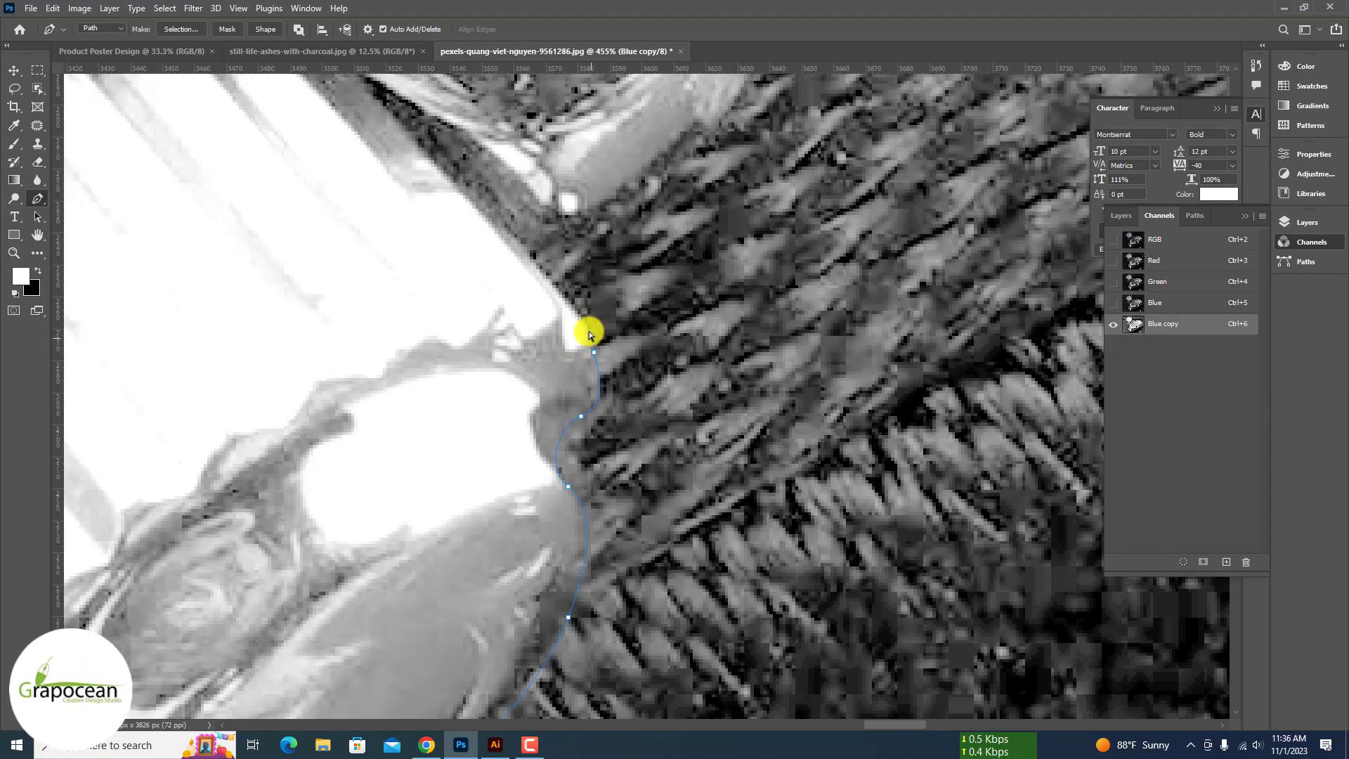
pyautogui.moveTo(588, 331); pyautogui.dragTo(580, 318)
pyautogui.click(549, 281)
# Step: Trace the path along the upper-right lug's lower edge and around its rounded tip to the bracelet gap
pyautogui.scroll(-5, 547, 277)
pyautogui.scroll(6, 586, 246)
pyautogui.scroll(-6, 658, 171)
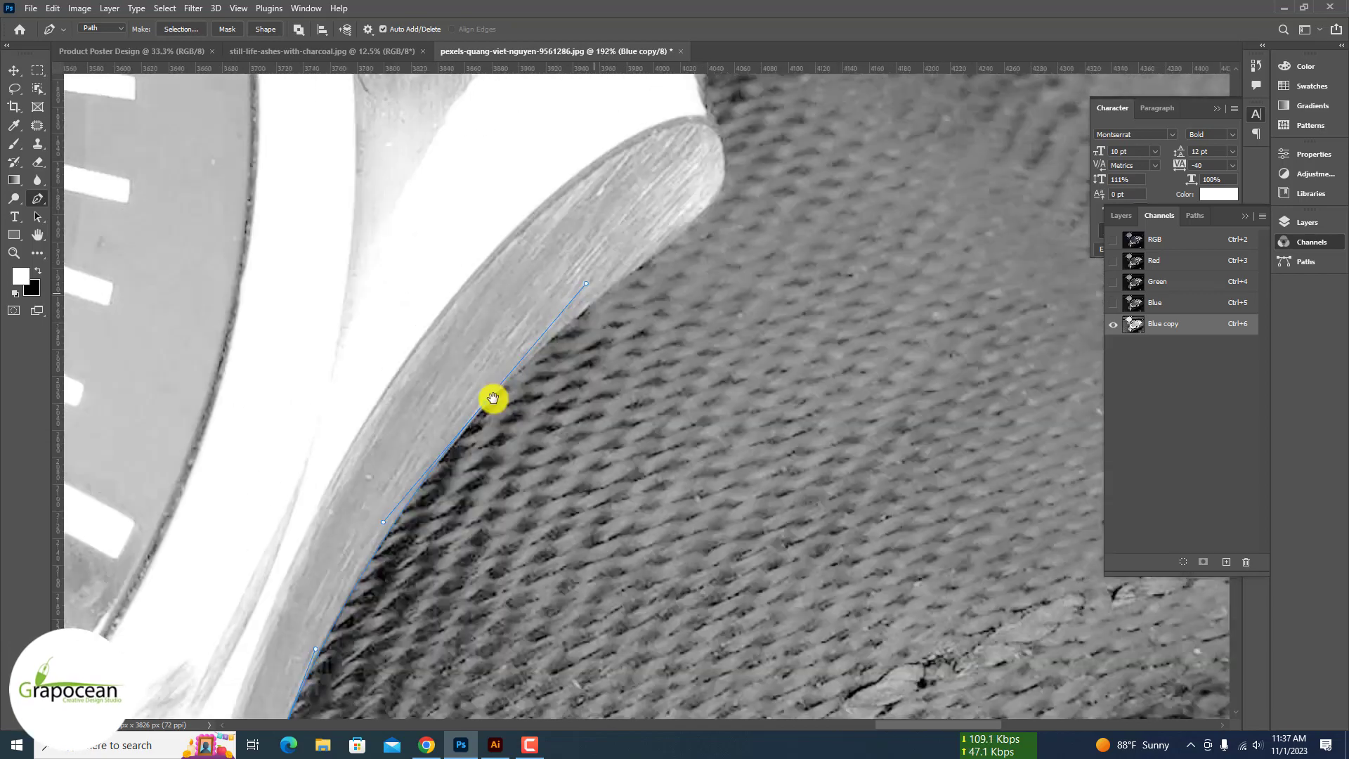
pyautogui.moveTo(593, 293); pyautogui.dragTo(491, 403)
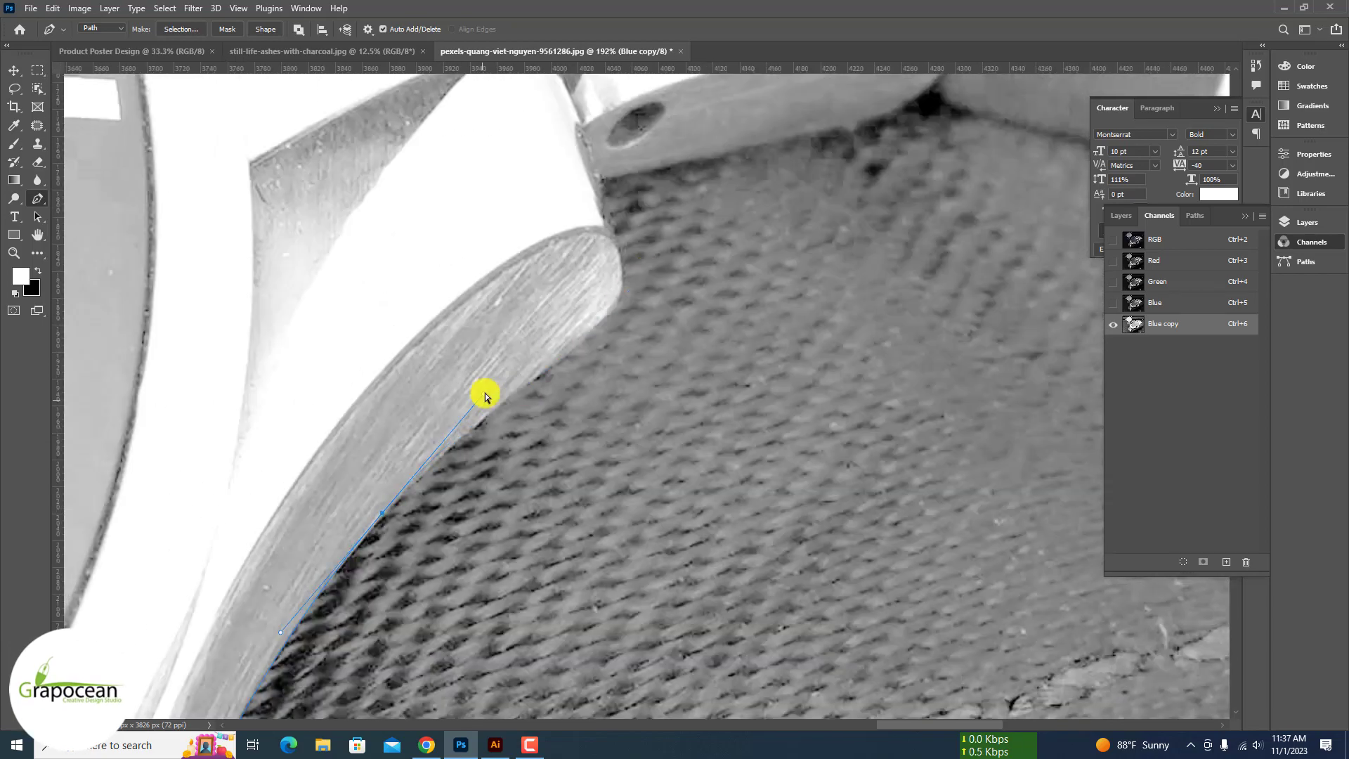
pyautogui.moveTo(603, 323); pyautogui.dragTo(605, 320)
pyautogui.scroll(3, 606, 292)
pyautogui.moveTo(634, 266); pyautogui.dragTo(593, 309)
pyautogui.keyDown('alt'); pyautogui.click(607, 188); pyautogui.keyUp('alt')
pyautogui.scroll(3, 606, 188)
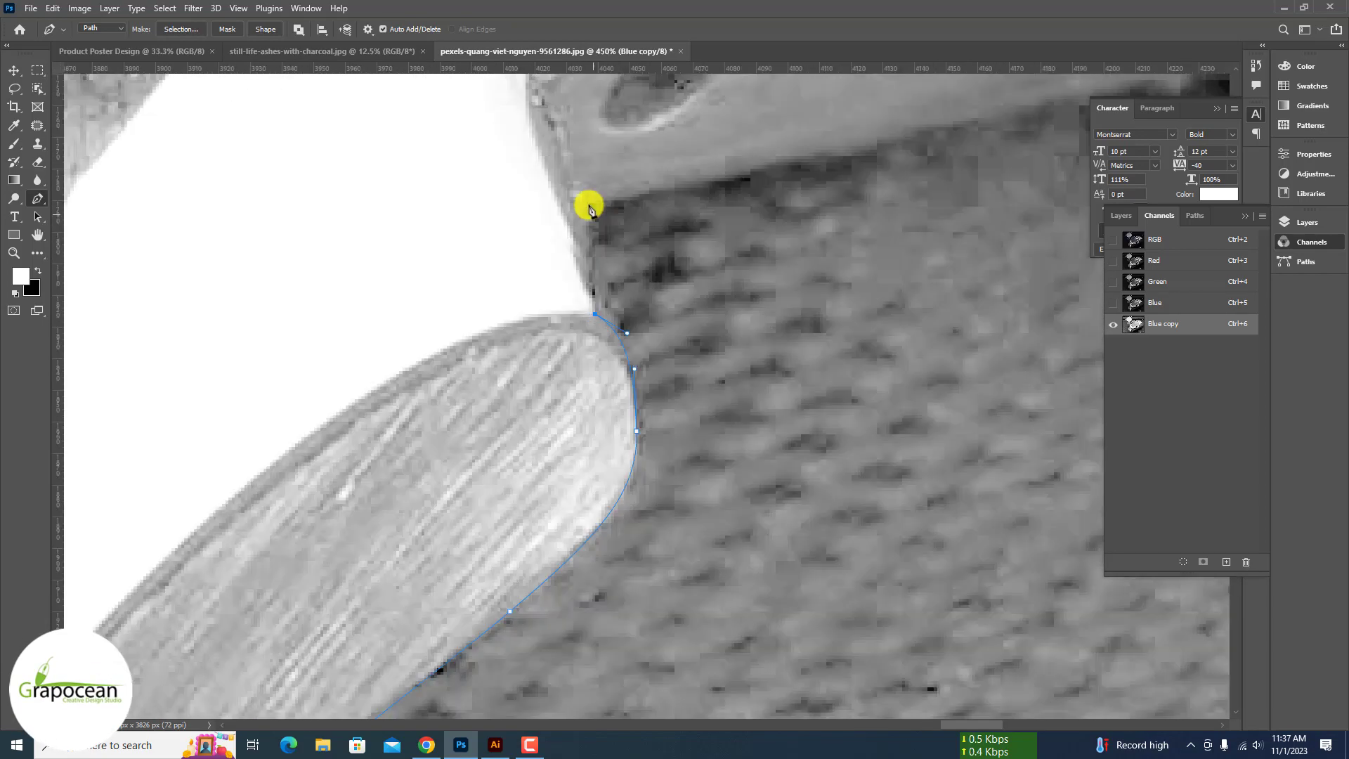
# Step: Trace the path from the lug corner along the lower edge of the first bracelet link
pyautogui.click(587, 205)
pyautogui.moveTo(728, 174); pyautogui.dragTo(776, 165)
pyautogui.scroll(-9, 787, 162)
pyautogui.scroll(4, 871, 140)
pyautogui.scroll(1, 920, 108)
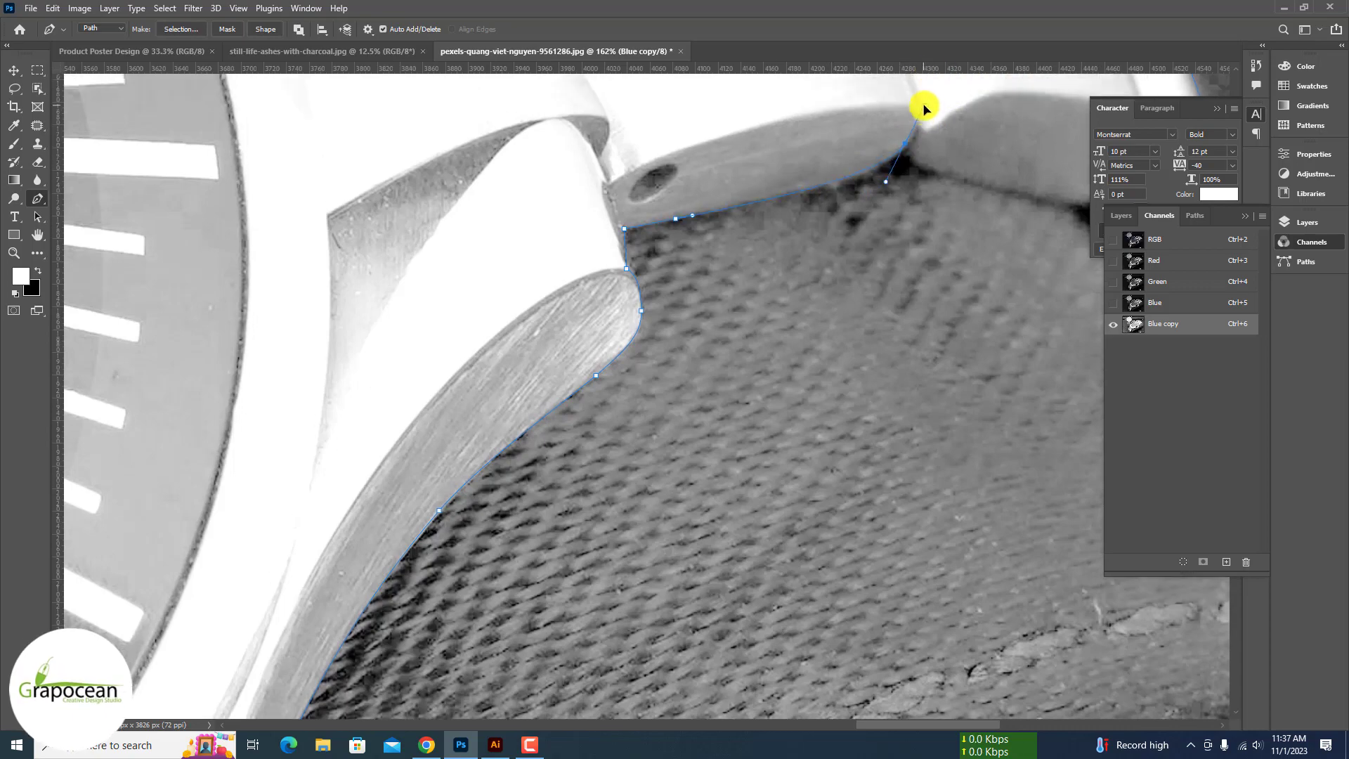
pyautogui.scroll(4, 913, 151)
# Step: Continue the path along the second link's lower edge and down the dark gap to the last link
pyautogui.moveTo(930, 172); pyautogui.dragTo(966, 184)
pyautogui.moveTo(1072, 223); pyautogui.dragTo(469, 129)
pyautogui.click(597, 122)
pyautogui.moveTo(611, 216); pyautogui.dragTo(633, 248)
pyautogui.keyDown('alt'); pyautogui.click(610, 216); pyautogui.keyUp('alt')
pyautogui.scroll(-3, 694, 351)
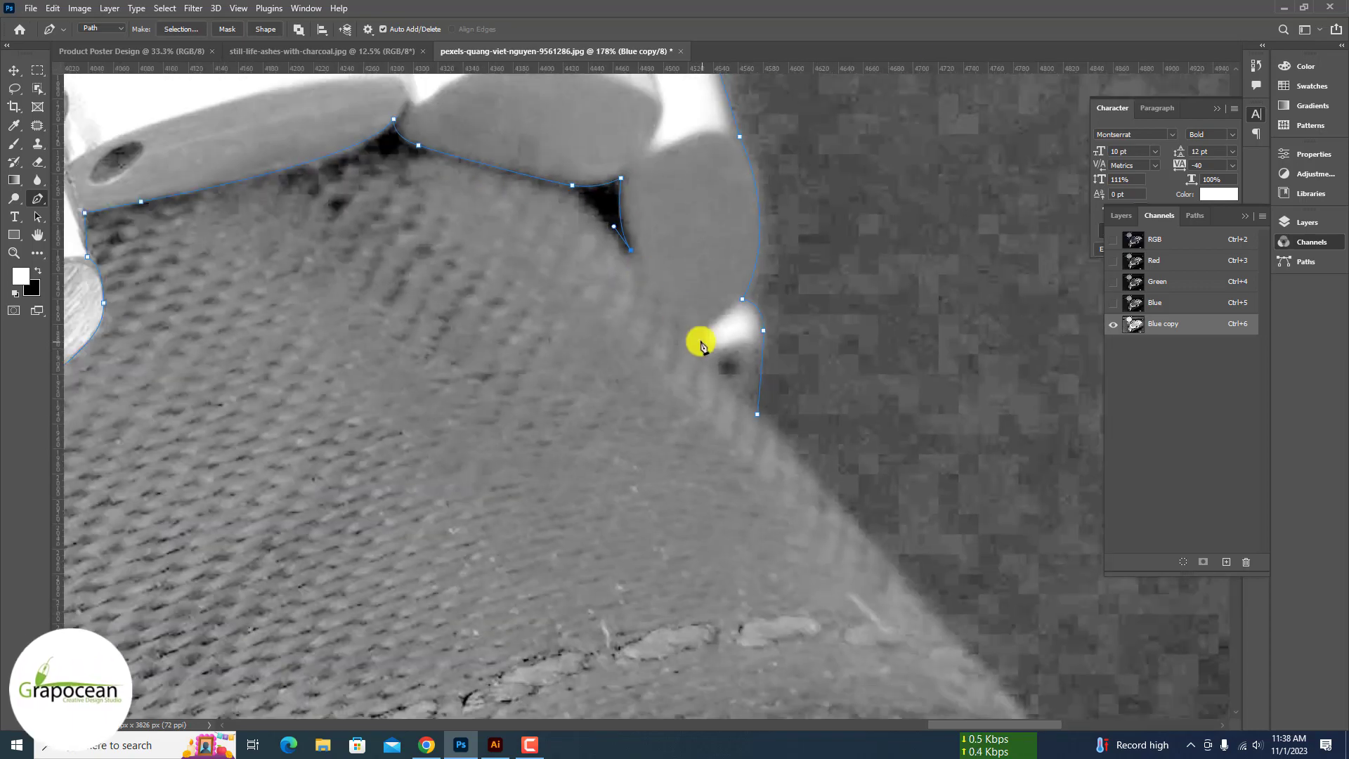
# Step: Turn the watch path into a selection and display the RGB composite instead of the Blue copy channel
pyautogui.scroll(-20, 764, 416)
pyautogui.hotkey('ctrl', 'Return')
pyautogui.click(1112, 240)
pyautogui.click(1112, 325)
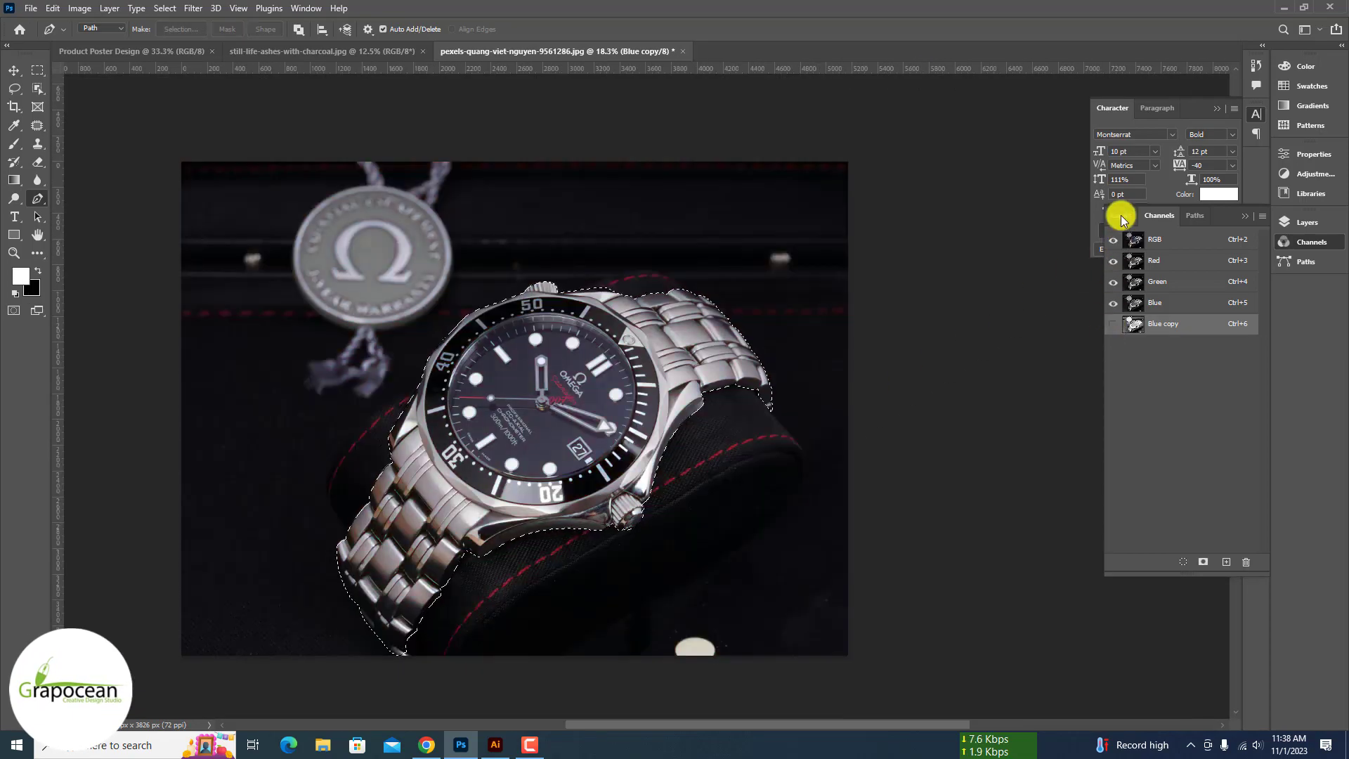
# Step: Unlock the background layer and mask it with the watch selection
pyautogui.click(1119, 216)
pyautogui.click(1244, 303)
pyautogui.click(1170, 562)
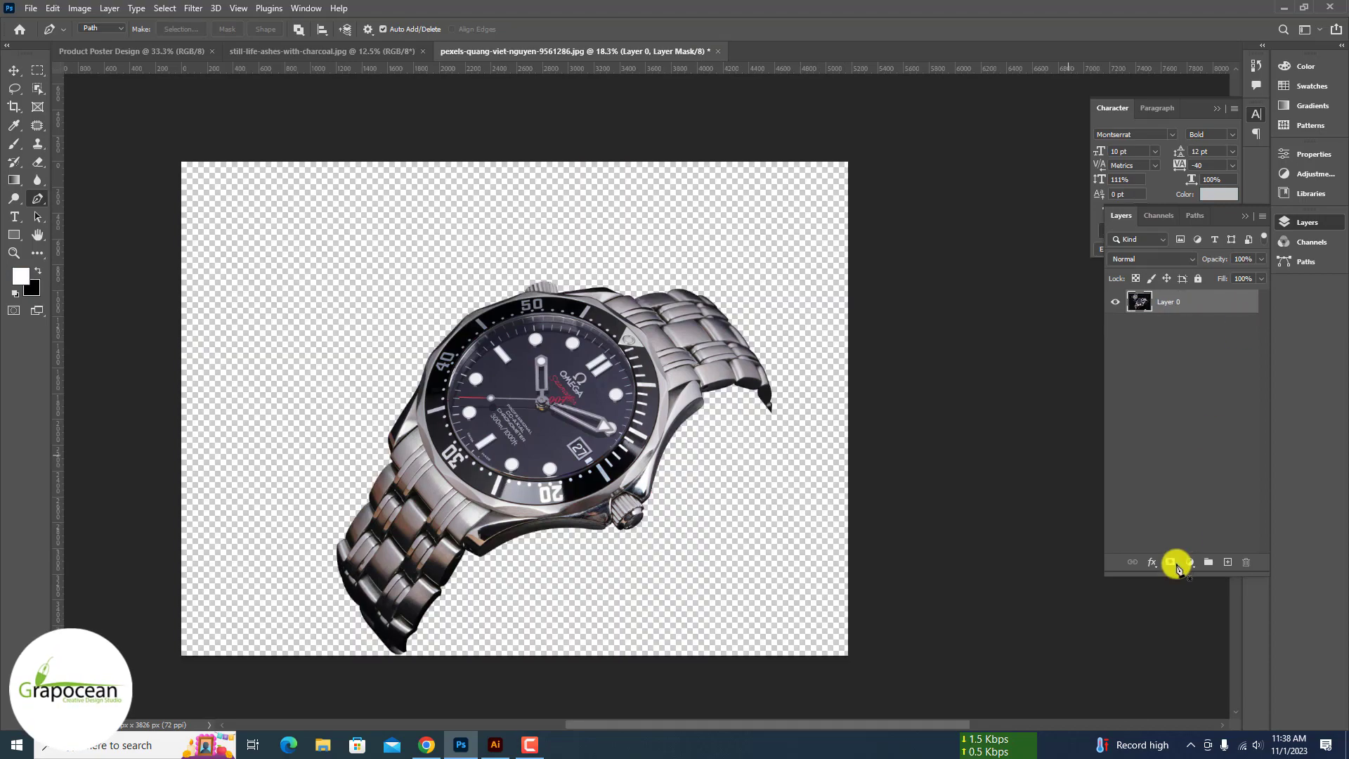
pyautogui.hotkey('ctrl', 'z')
pyautogui.click(1171, 562)
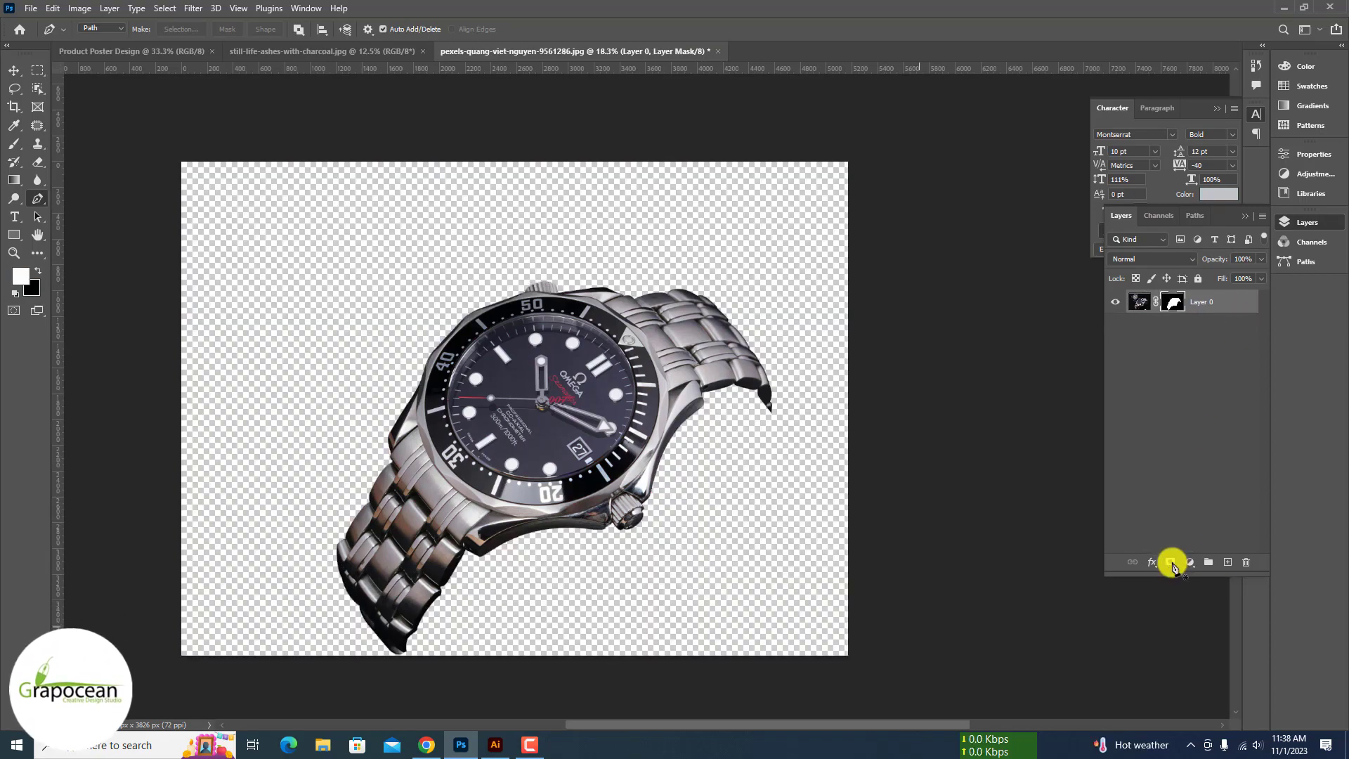
pyautogui.scroll(13, 1172, 564)
pyautogui.scroll(-11, 1172, 564)
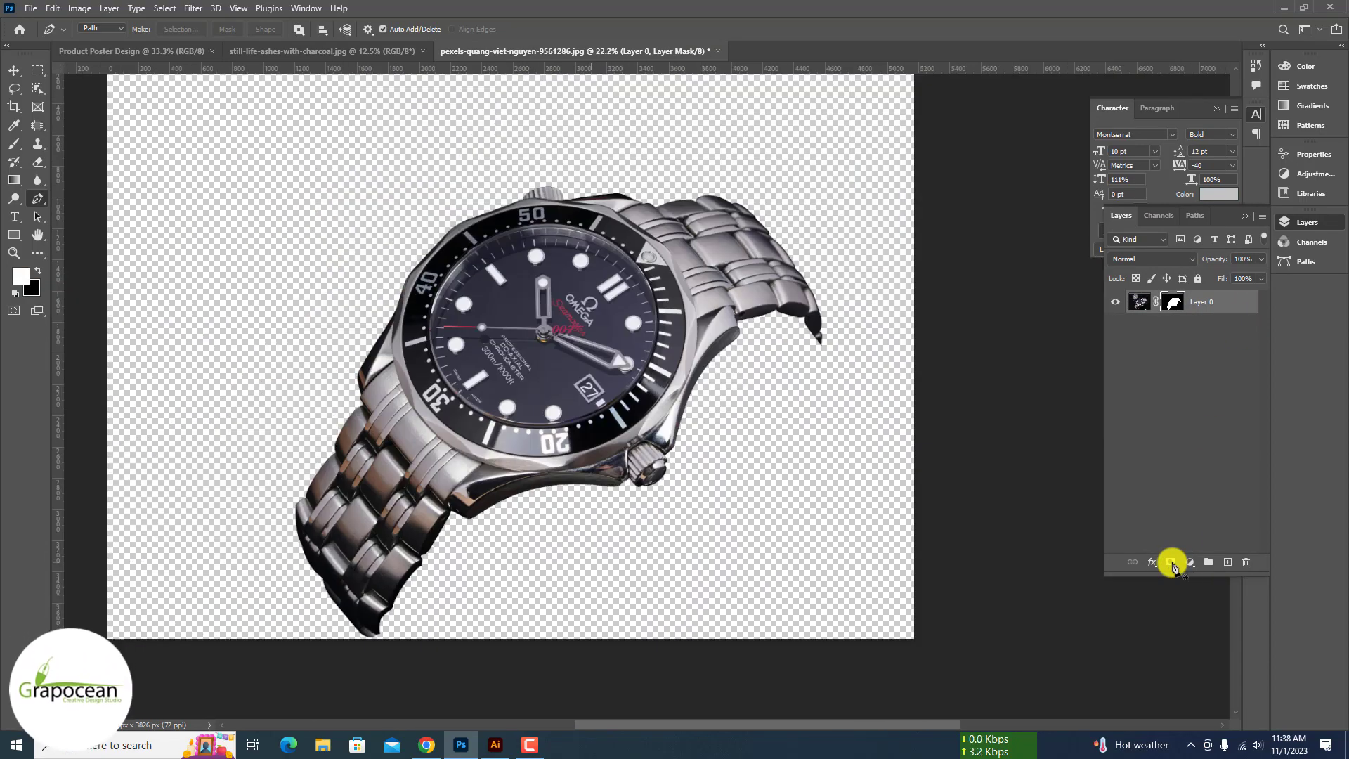
pyautogui.scroll(-5, 1171, 564)
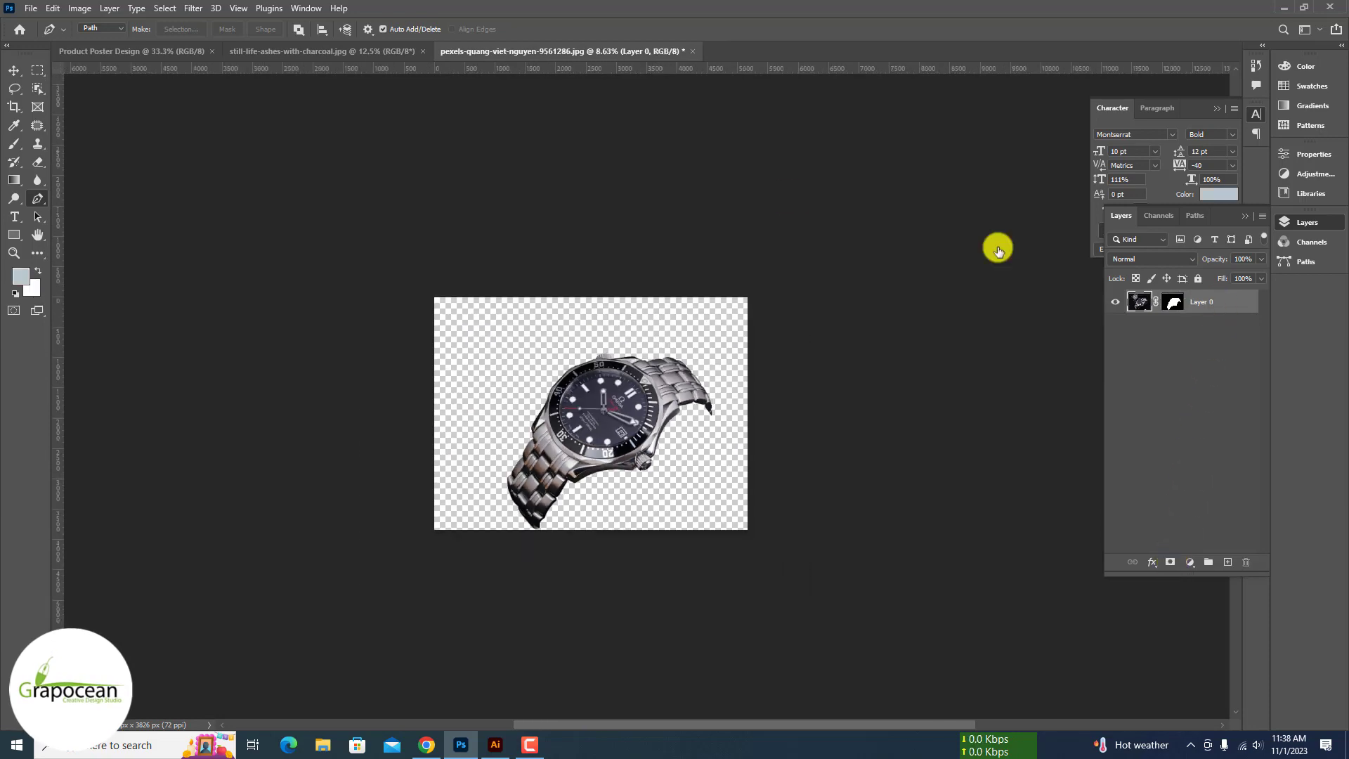
# Step: Copy the masked watch layer into the Product Poster Design document and convert it to a Smart Object
pyautogui.moveTo(997, 249); pyautogui.dragTo(1081, 267)
pyautogui.rightClick(1226, 304)
pyautogui.click(1107, 330)
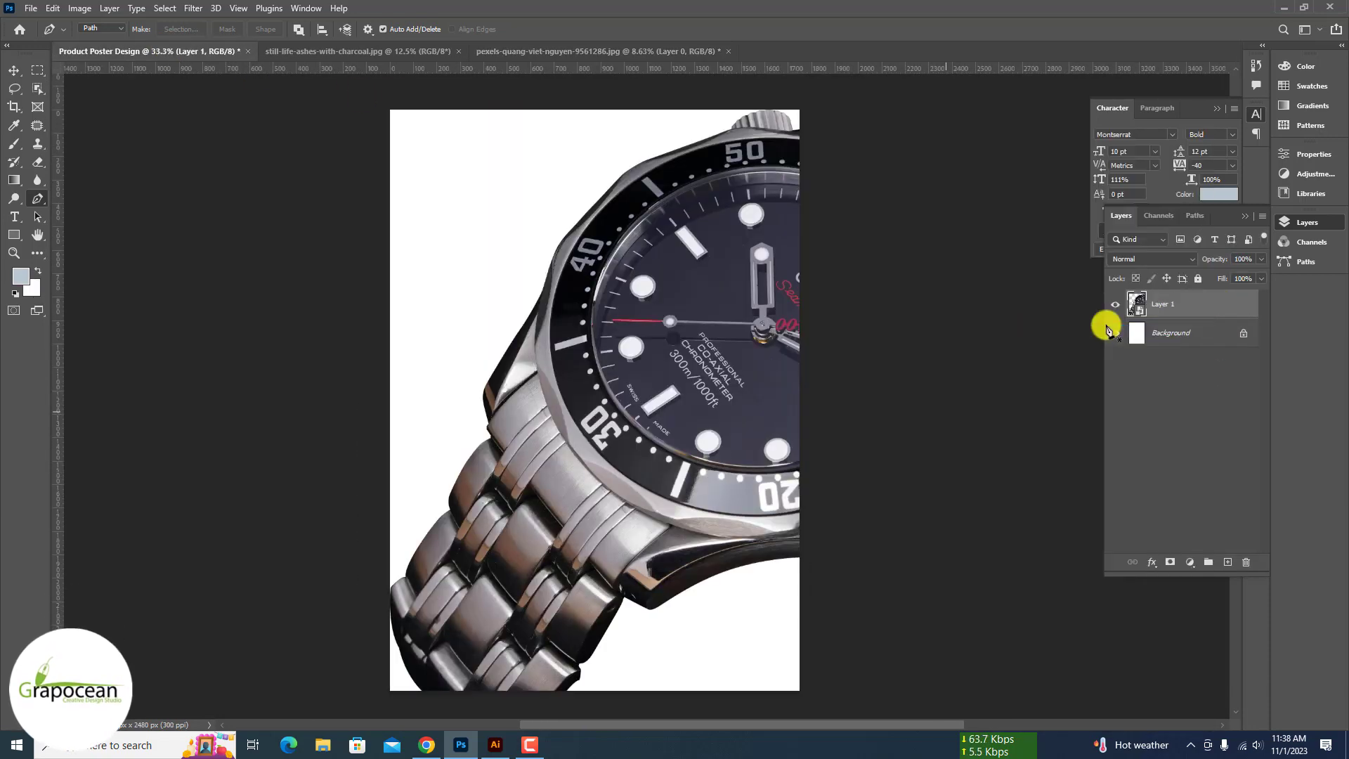
pyautogui.hotkey('ctrl', 't')
pyautogui.scroll(-4, 973, 552)
pyautogui.moveTo(944, 590); pyautogui.dragTo(831, 534)
pyautogui.moveTo(728, 457); pyautogui.dragTo(641, 472)
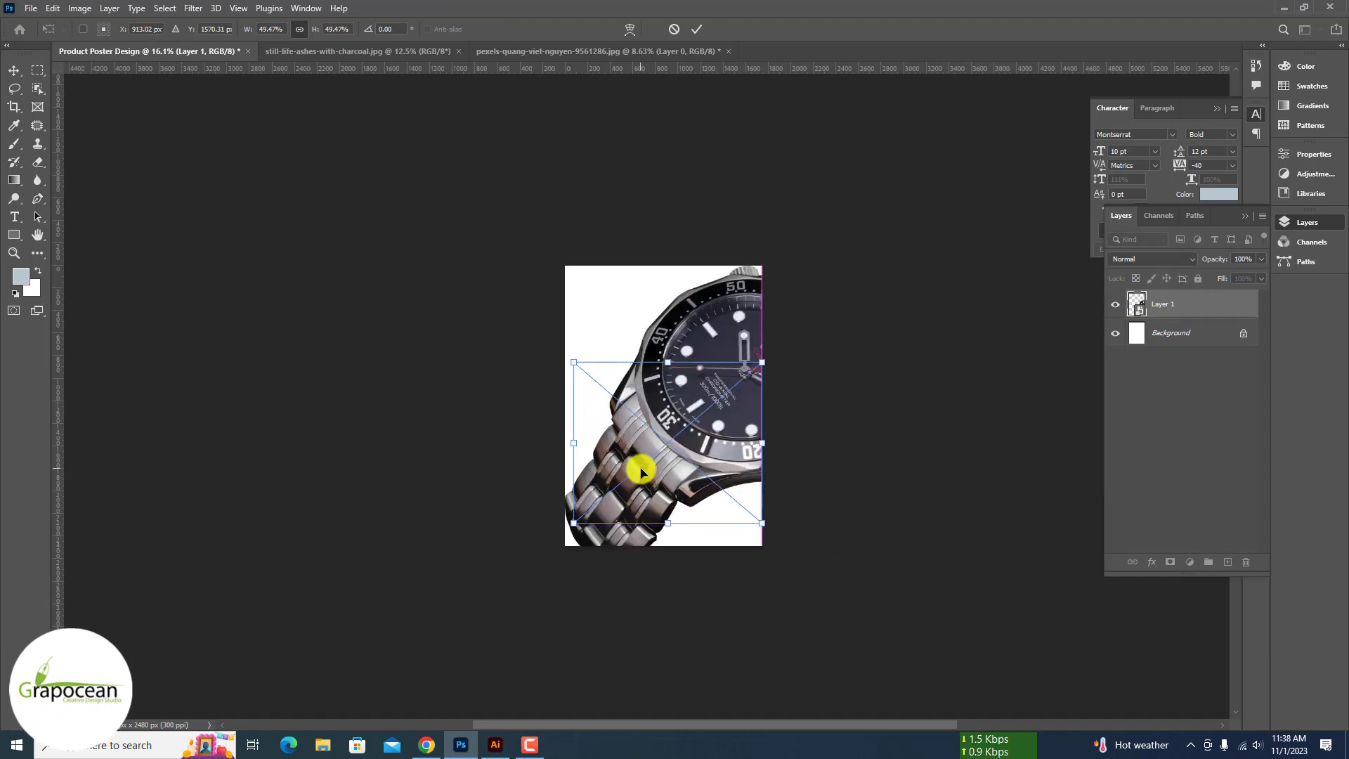
pyautogui.moveTo(762, 523); pyautogui.dragTo(734, 502)
pyautogui.scroll(2, 663, 444)
pyautogui.rightClick(662, 444)
pyautogui.click(716, 516)
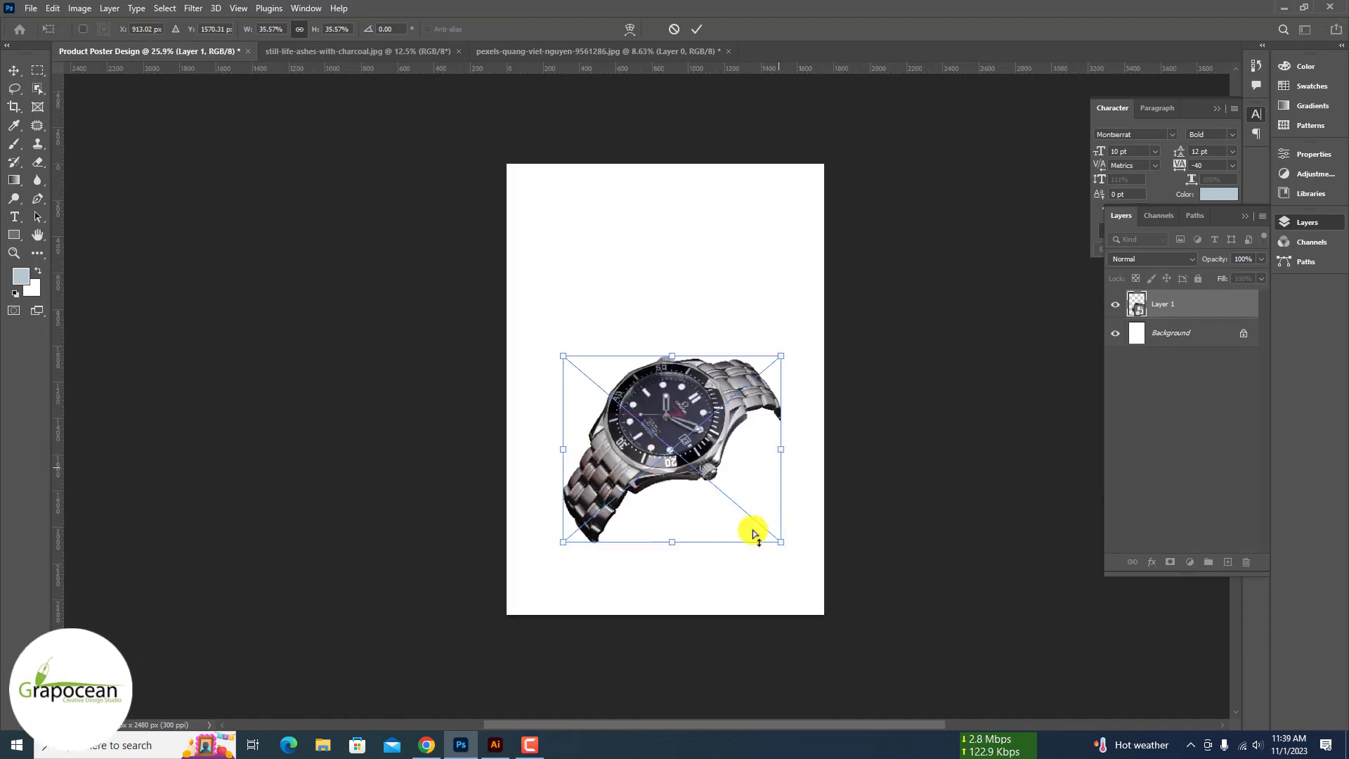
pyautogui.moveTo(780, 541); pyautogui.dragTo(765, 544)
pyautogui.moveTo(562, 356); pyautogui.dragTo(580, 358)
pyautogui.moveTo(578, 541); pyautogui.dragTo(617, 536)
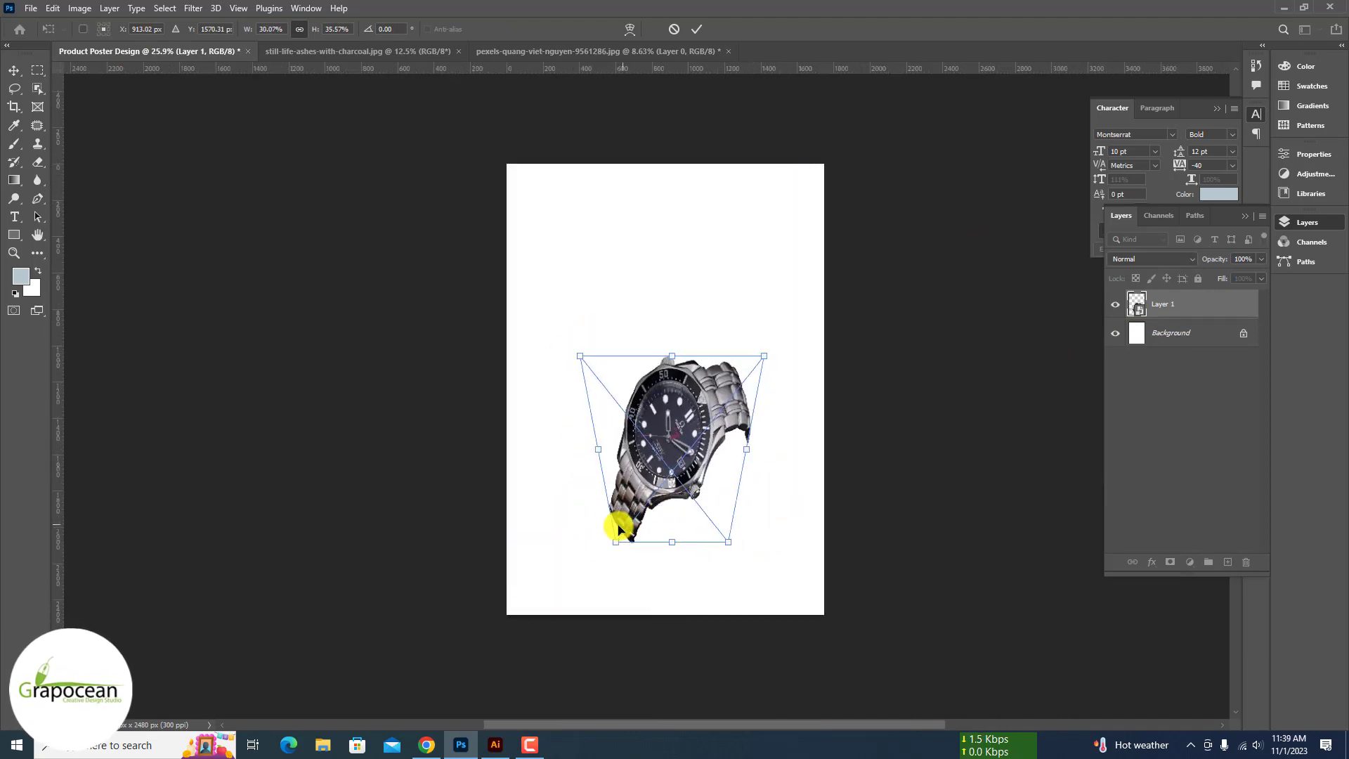
pyautogui.moveTo(764, 357); pyautogui.dragTo(822, 383)
pyautogui.moveTo(729, 540); pyautogui.dragTo(752, 536)
pyautogui.click(673, 29)
# Step: Scale the watch to 38.75% and place it horizontally centred, slightly below the poster's middle, at X 874 and Y 1519.40 px
pyautogui.hotkey('ctrl', 't')
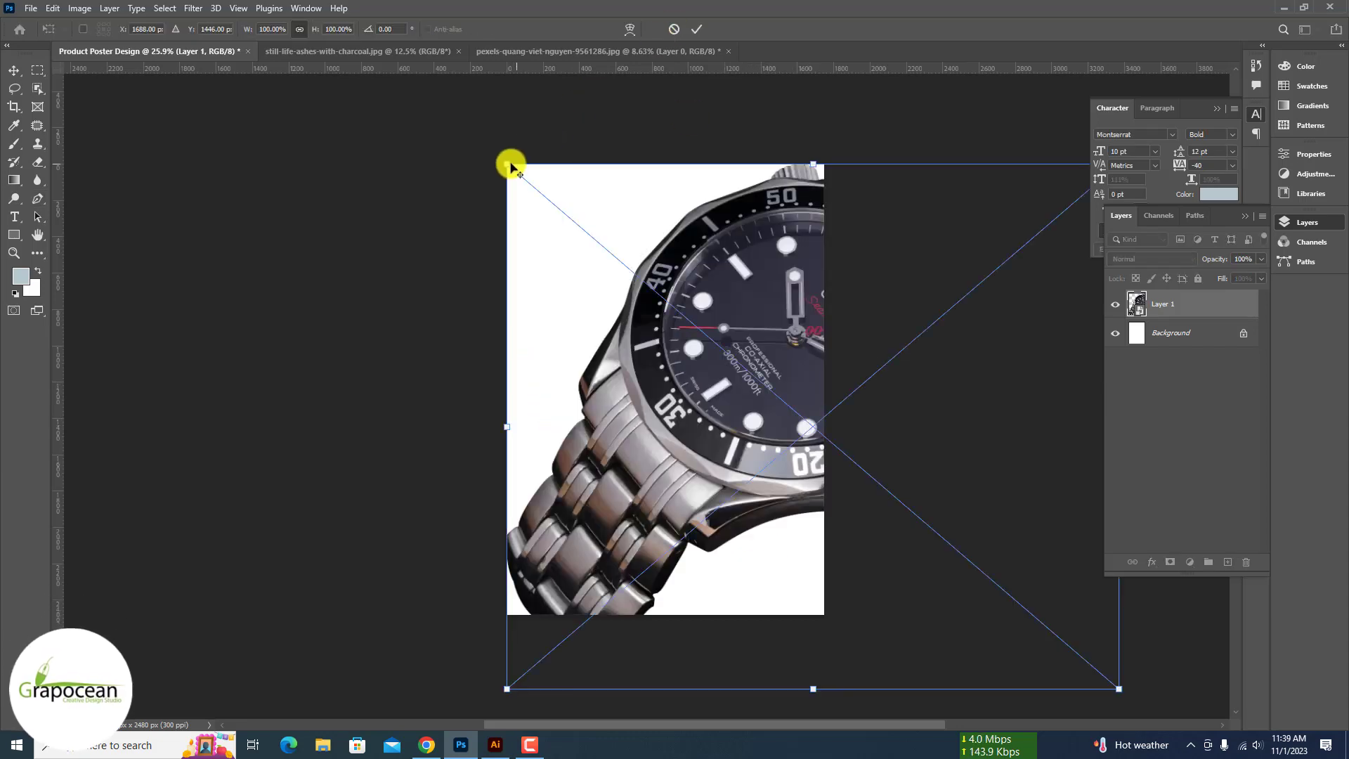
pyautogui.moveTo(508, 164); pyautogui.dragTo(702, 330)
pyautogui.moveTo(766, 407); pyautogui.dragTo(635, 403)
pyautogui.moveTo(792, 328); pyautogui.dragTo(799, 321)
pyautogui.moveTo(737, 368); pyautogui.dragTo(722, 376)
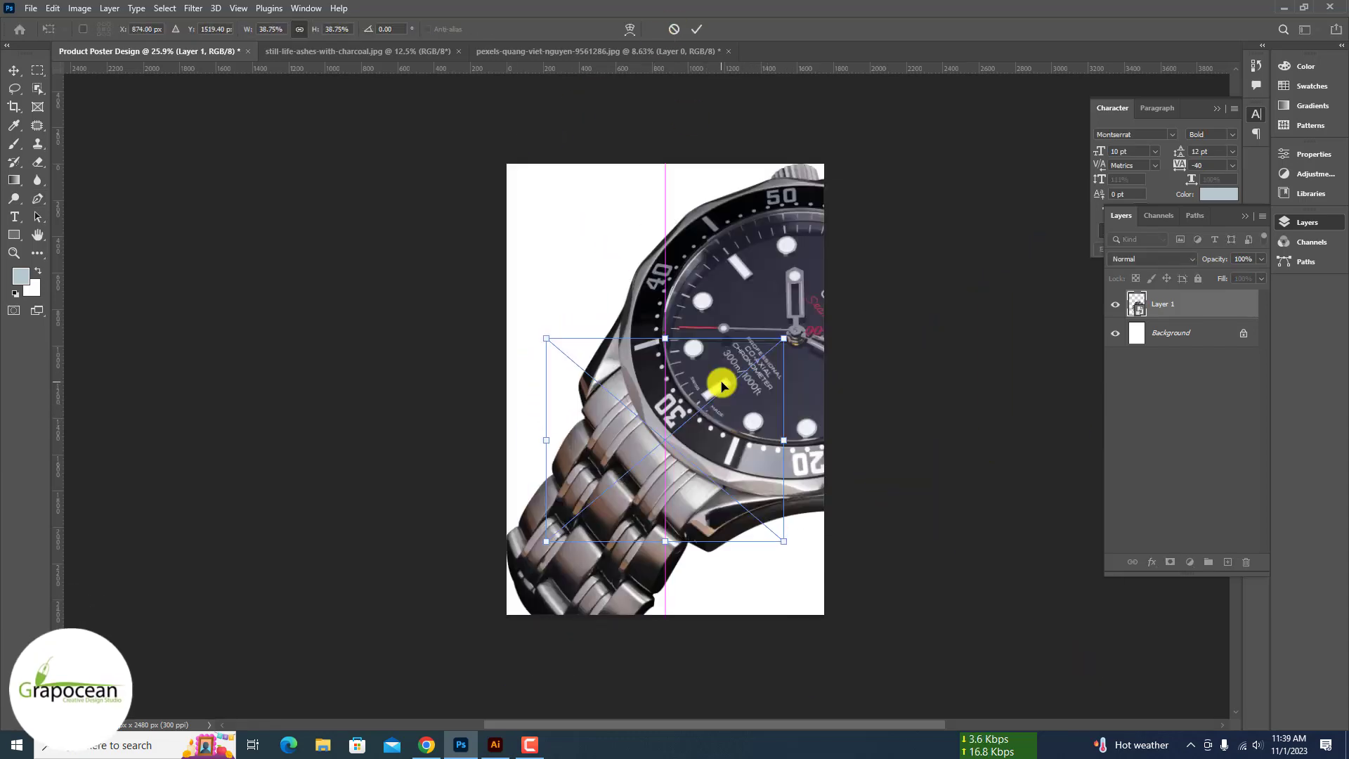
pyautogui.click(696, 28)
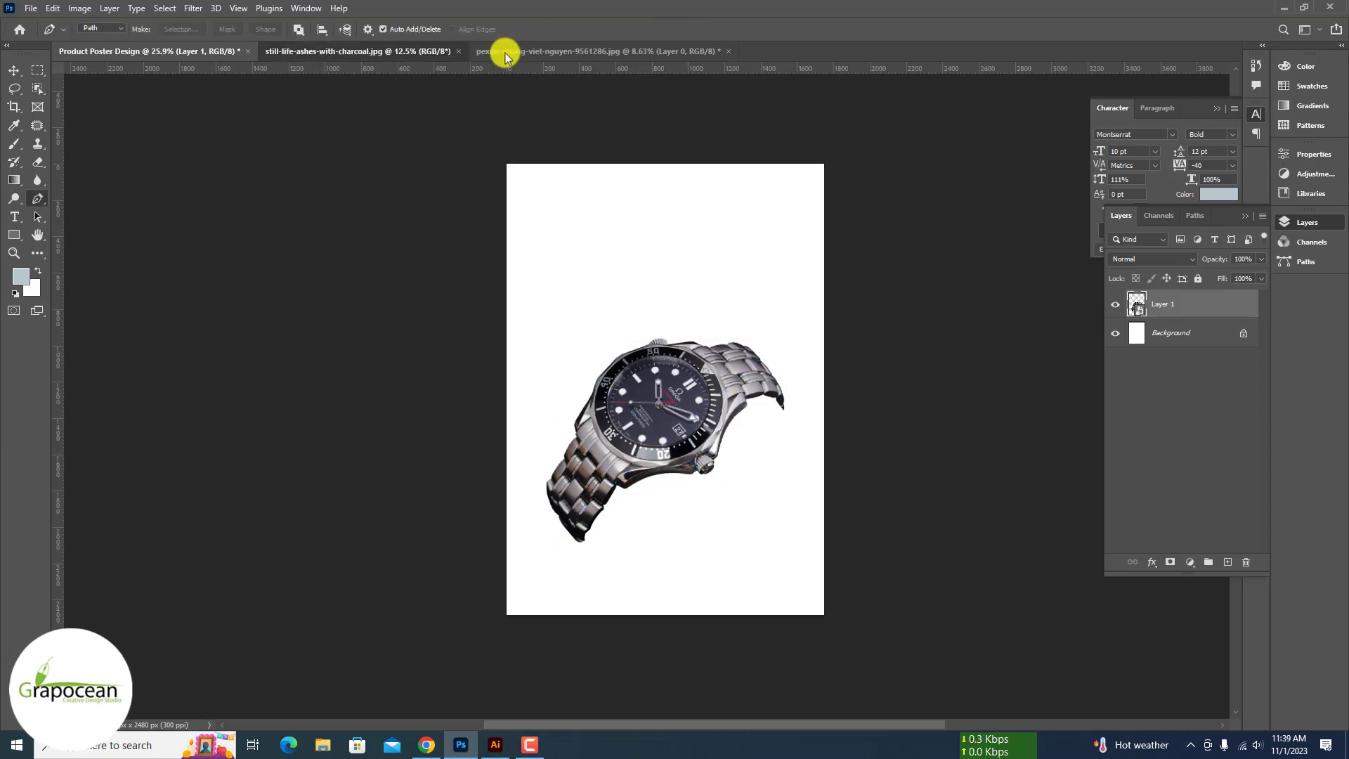
# Step: Switch to the still-life-ashes-with-charcoal image and duplicate its Blue channel
pyautogui.click(544, 51)
pyautogui.click(409, 51)
pyautogui.scroll(6, 554, 87)
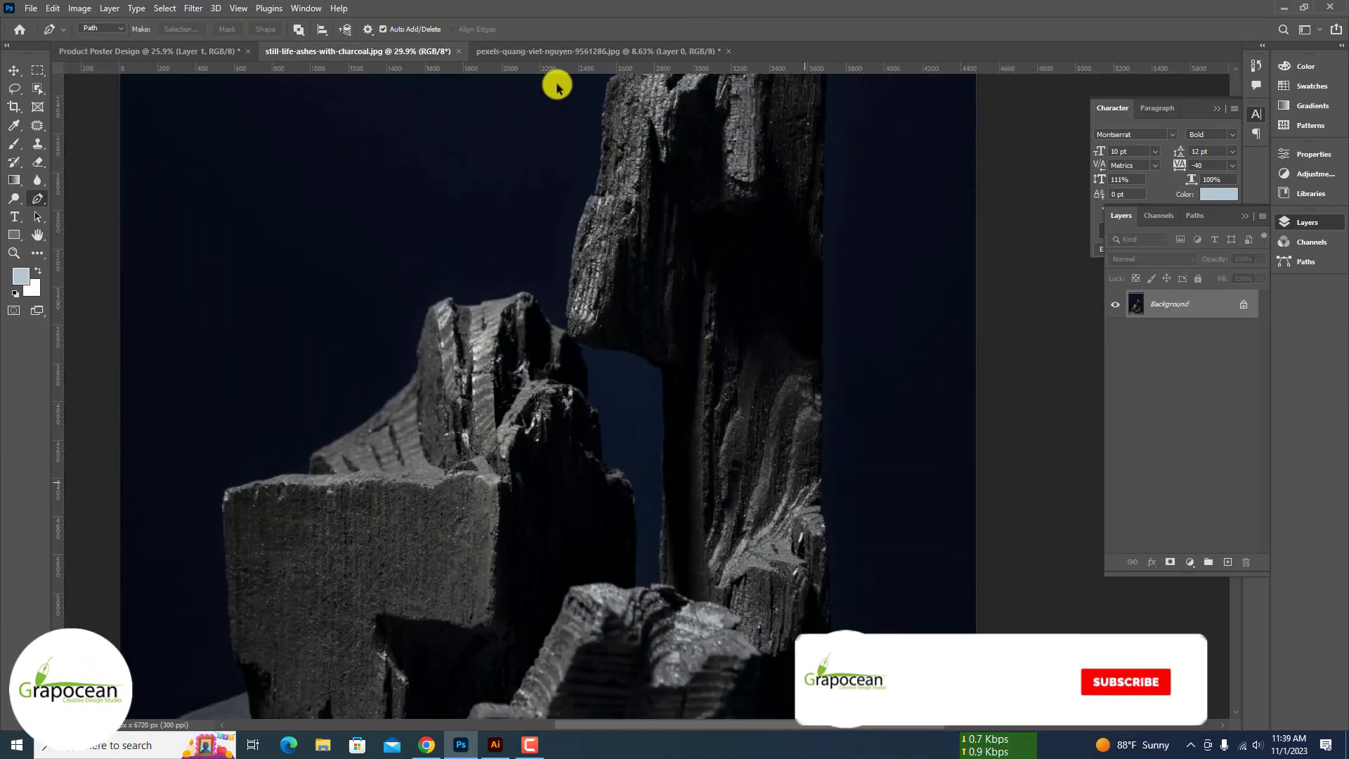
pyautogui.scroll(-3, 562, 90)
pyautogui.click(1158, 215)
pyautogui.click(1165, 294)
pyautogui.click(1165, 322)
pyautogui.moveTo(1165, 322); pyautogui.dragTo(1224, 559)
# Step: Brighten the Blue copy channel with Levels, setting the midtone input to 1.82
pyautogui.hotkey('ctrl', 'l')
pyautogui.moveTo(579, 420); pyautogui.dragTo(549, 421)
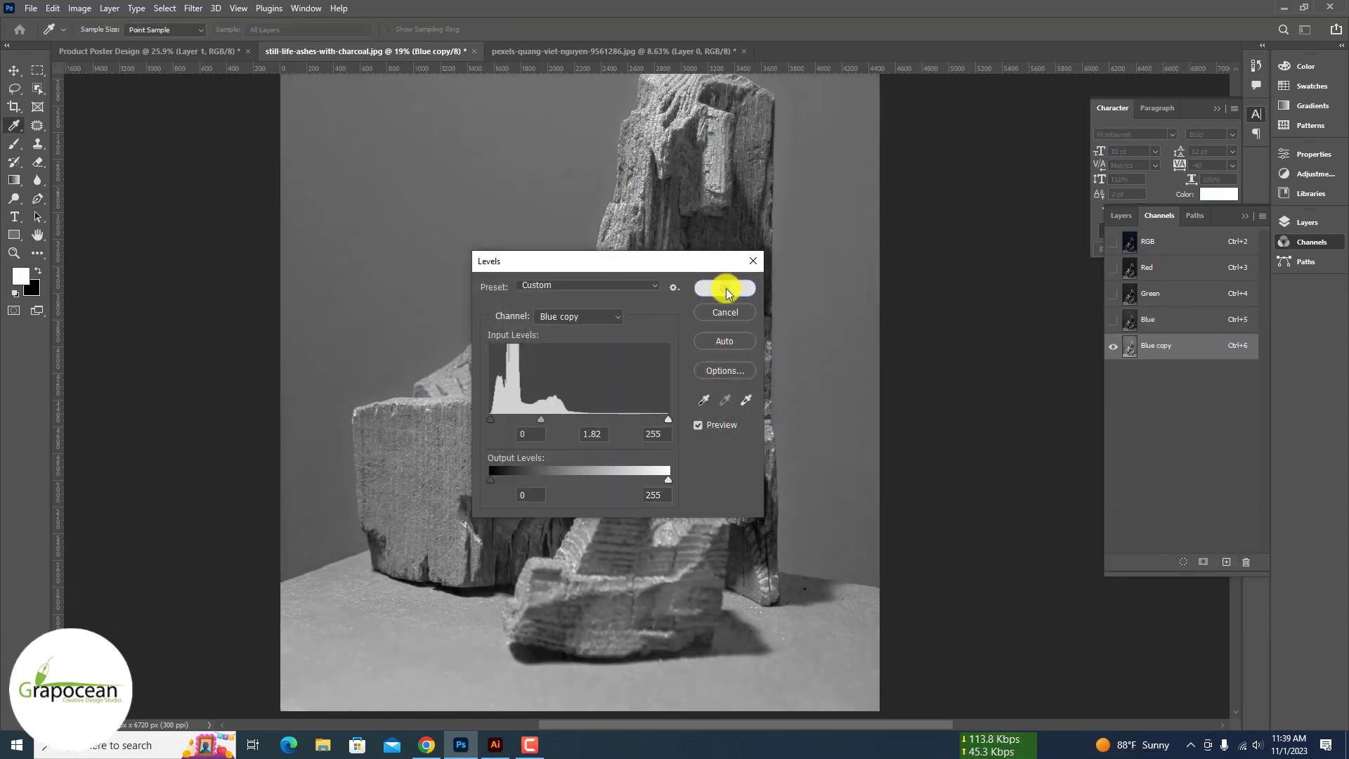
pyautogui.click(724, 288)
# Step: Enter Select and Mask for the charcoal image and set the view mode to the red Overlay
pyautogui.press('p')
pyautogui.click(164, 9)
pyautogui.click(220, 209)
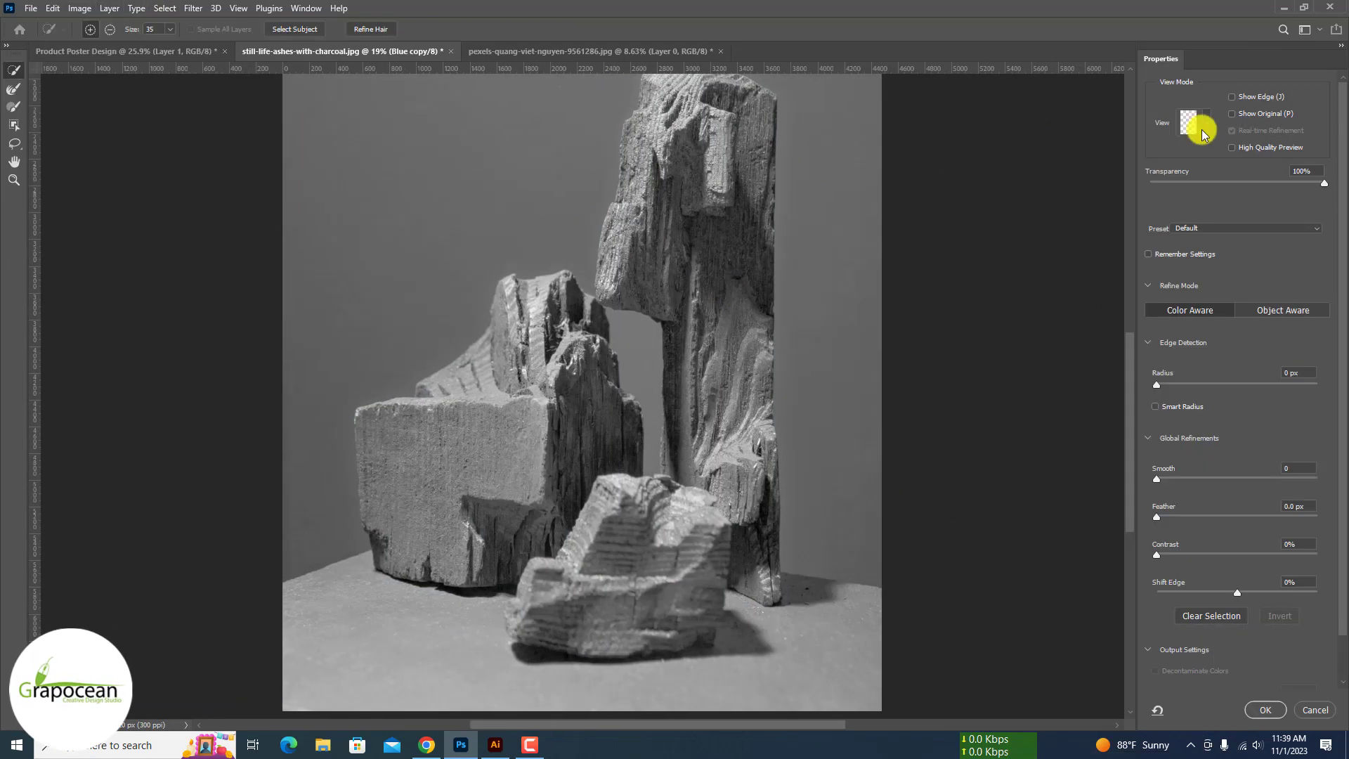
pyautogui.click(1205, 126)
pyautogui.click(1172, 213)
# Step: Paint the quick selection over the tall charcoal column, the front piece and the left block, enlarging the brush to 400
pyautogui.moveTo(665, 223)
pyautogui.mouseDown()
pyautogui.moveTo(742, 100)
pyautogui.moveTo(737, 412)
pyautogui.moveTo(756, 507)
pyautogui.moveTo(641, 590)
pyautogui.moveTo(567, 560)
pyautogui.mouseUp()
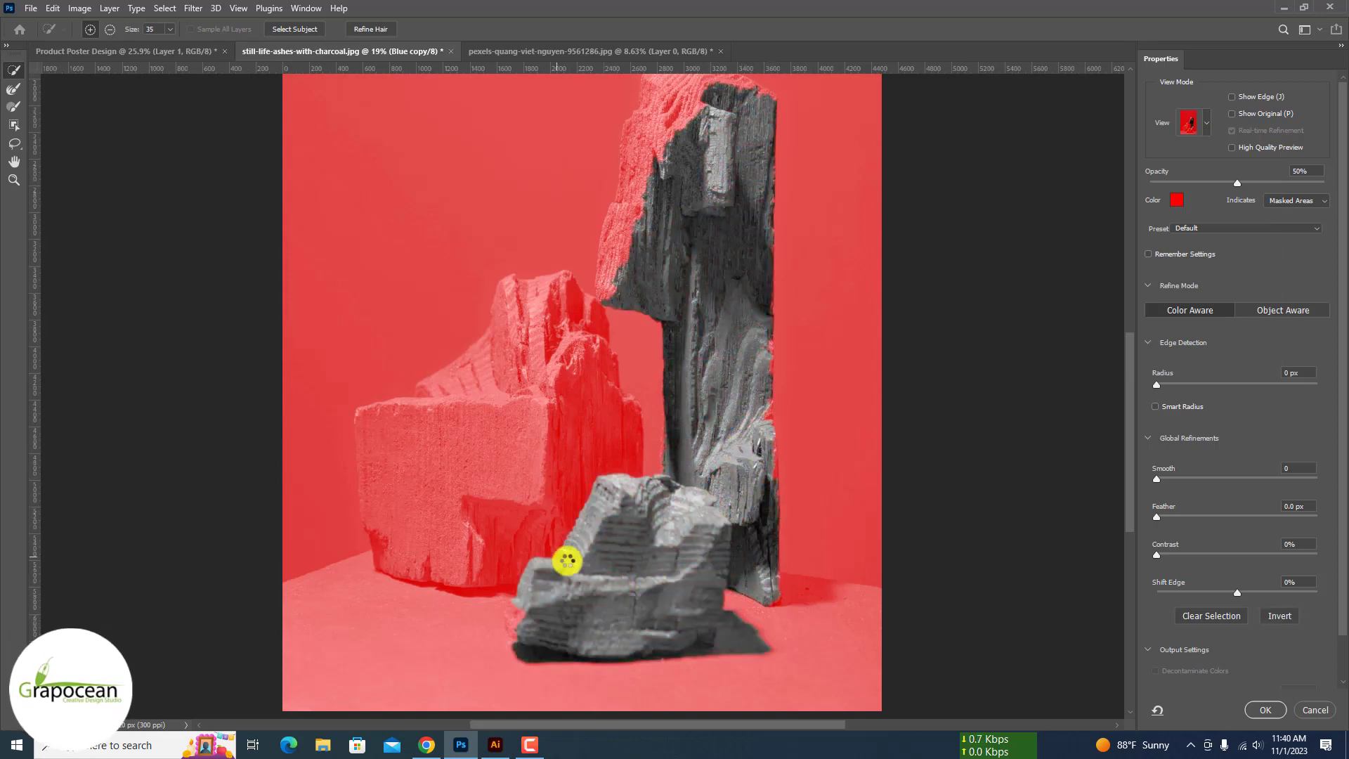
pyautogui.press(']')
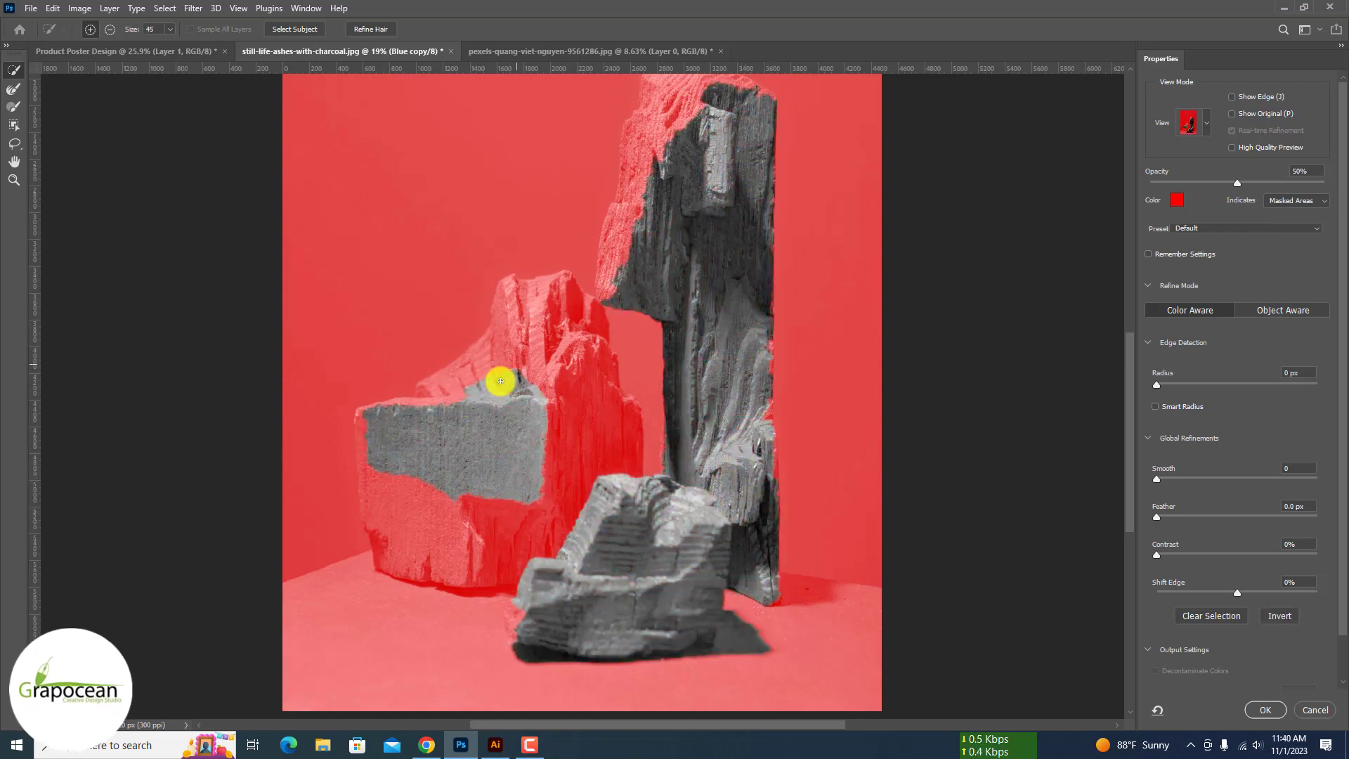
pyautogui.moveTo(547, 346); pyautogui.dragTo(563, 372)
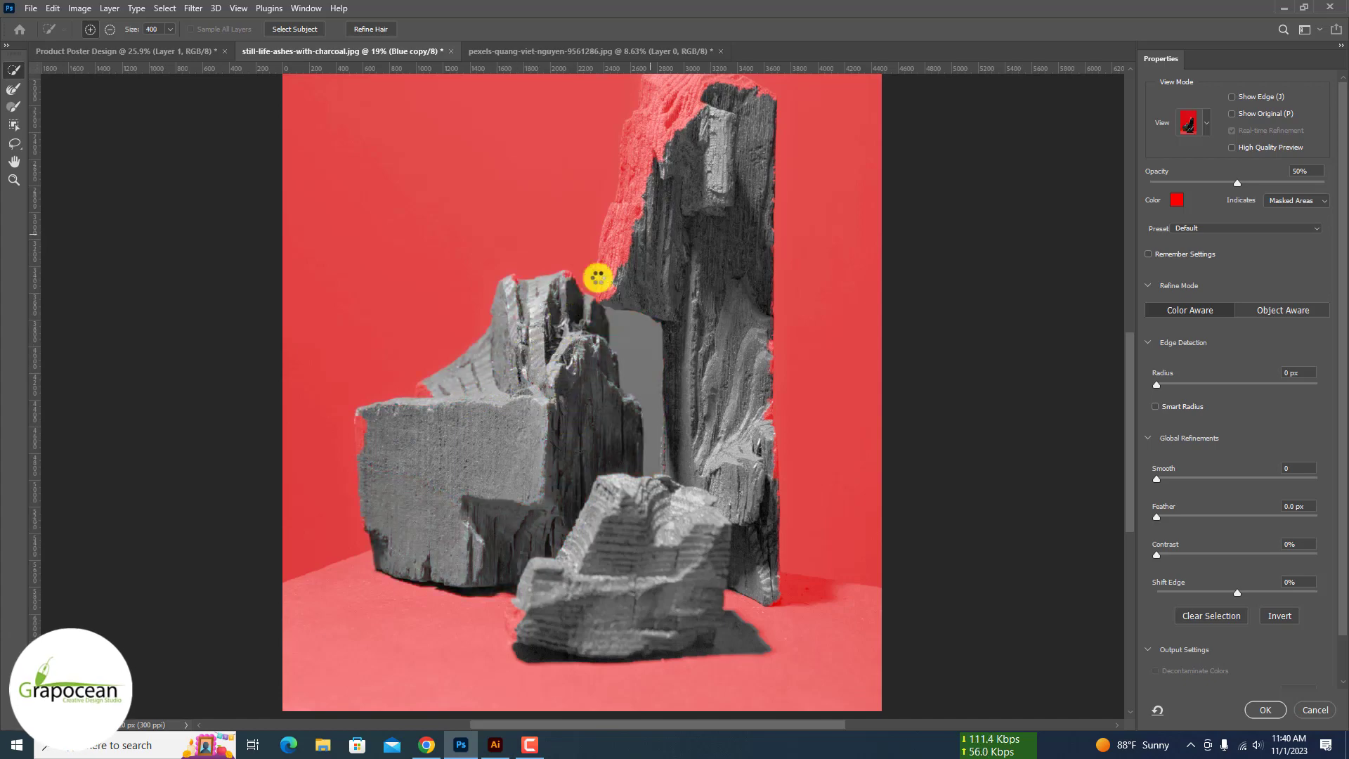
pyautogui.moveTo(598, 277)
pyautogui.mouseDown()
pyautogui.moveTo(662, 147)
pyautogui.moveTo(689, 147)
pyautogui.moveTo(647, 239)
pyautogui.mouseUp()
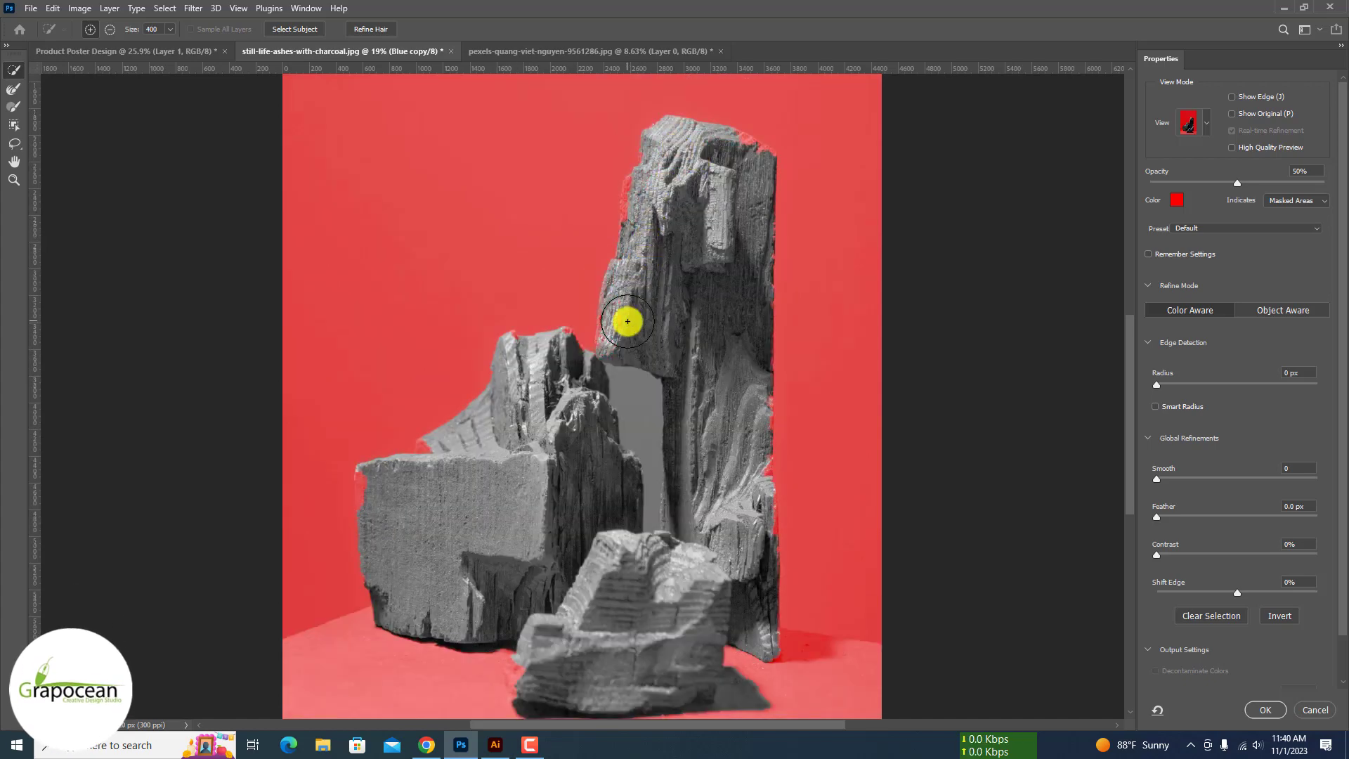
# Step: Exclude the gap between the left block and the tall column from the selection, using a brush size of 200
pyautogui.moveTo(636, 333)
pyautogui.mouseDown()
pyautogui.moveTo(747, 518)
pyautogui.moveTo(741, 441)
pyautogui.mouseUp()
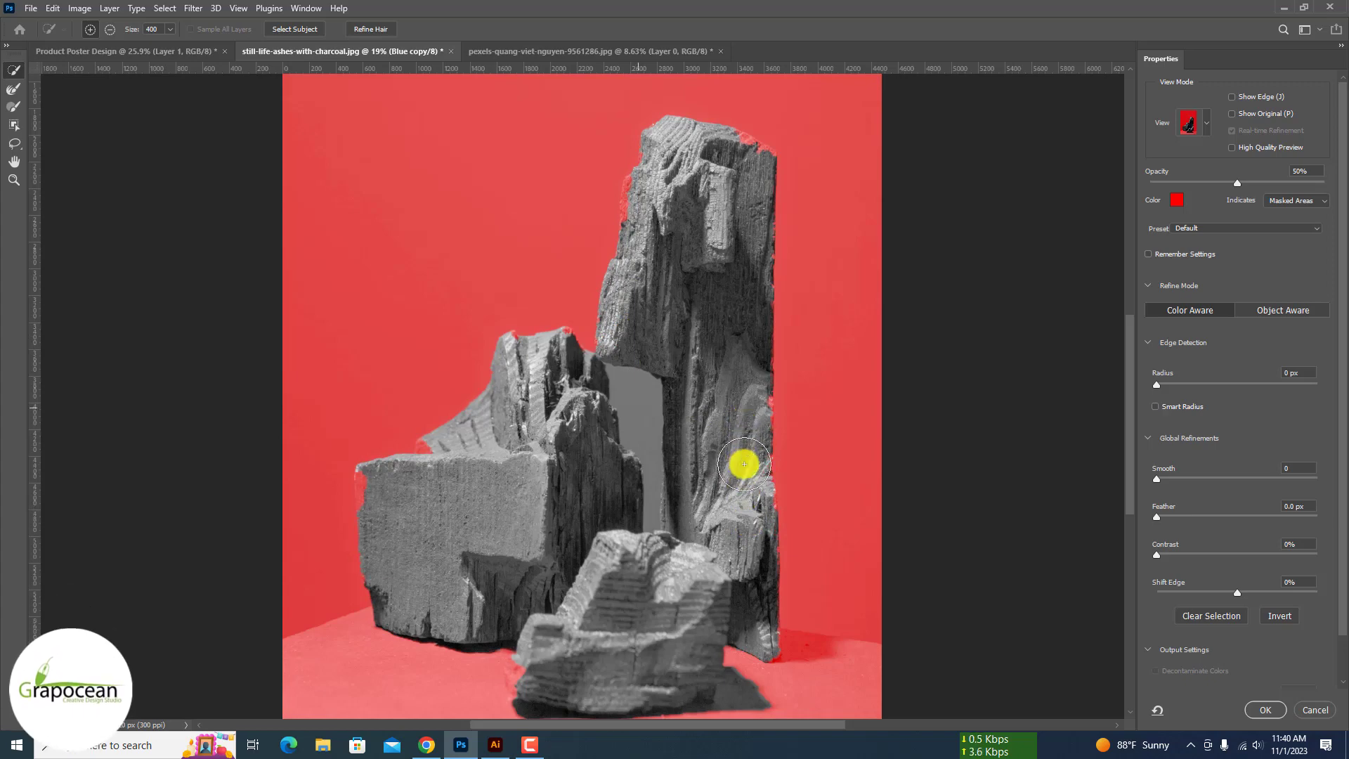
pyautogui.scroll(3, 638, 404)
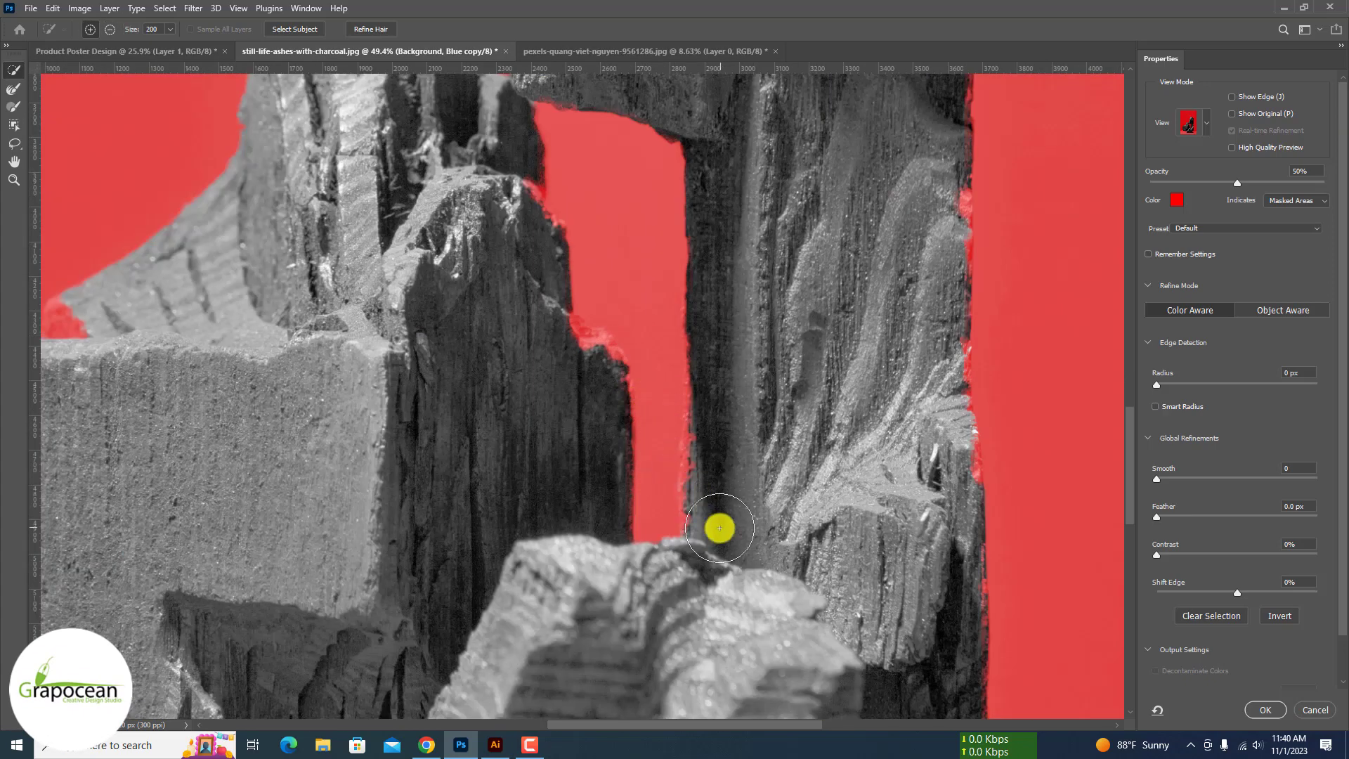
pyautogui.moveTo(720, 528); pyautogui.dragTo(719, 421)
pyautogui.hotkey('ctrl', 'z')
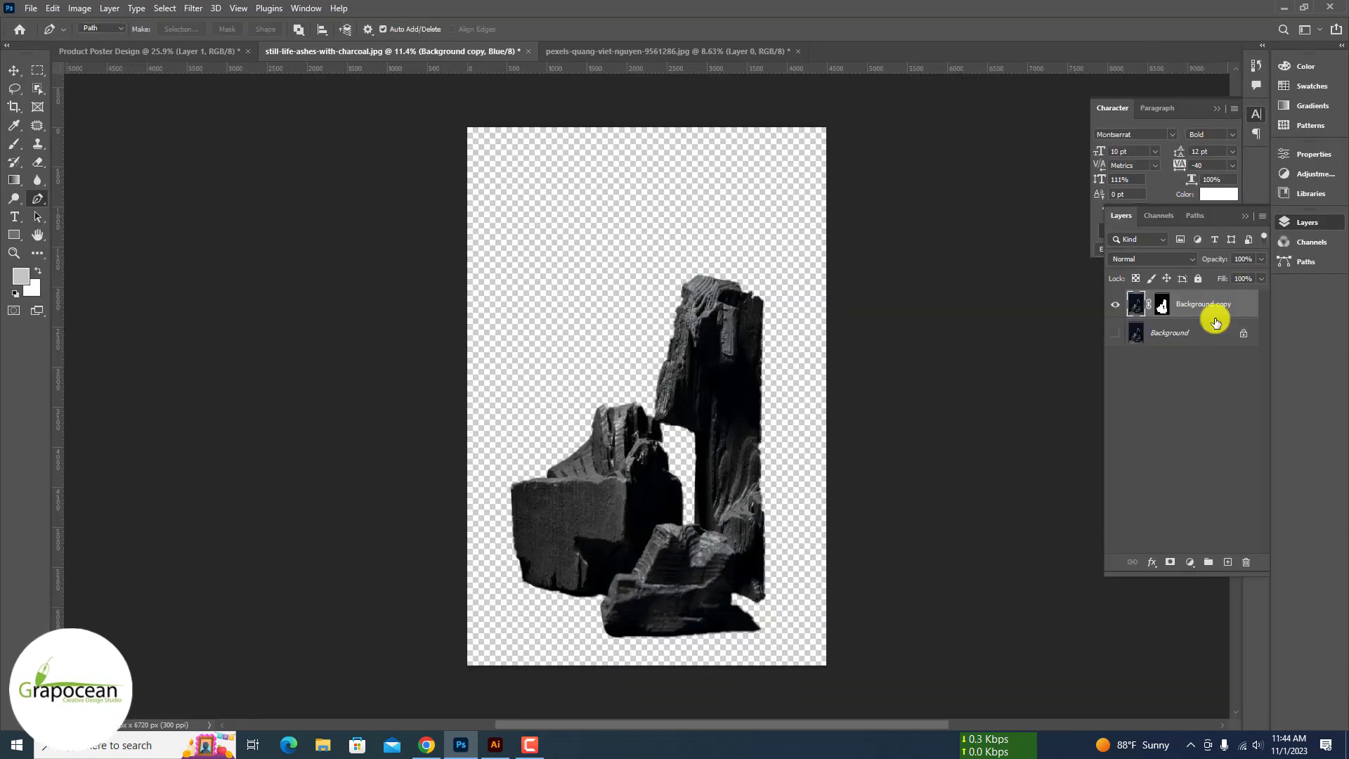
# Step: Copy the masked charcoal layer into the Product Poster Design document and convert it to a Smart Object
pyautogui.click(188, 51)
pyautogui.rightClick(1212, 313)
pyautogui.click(1111, 330)
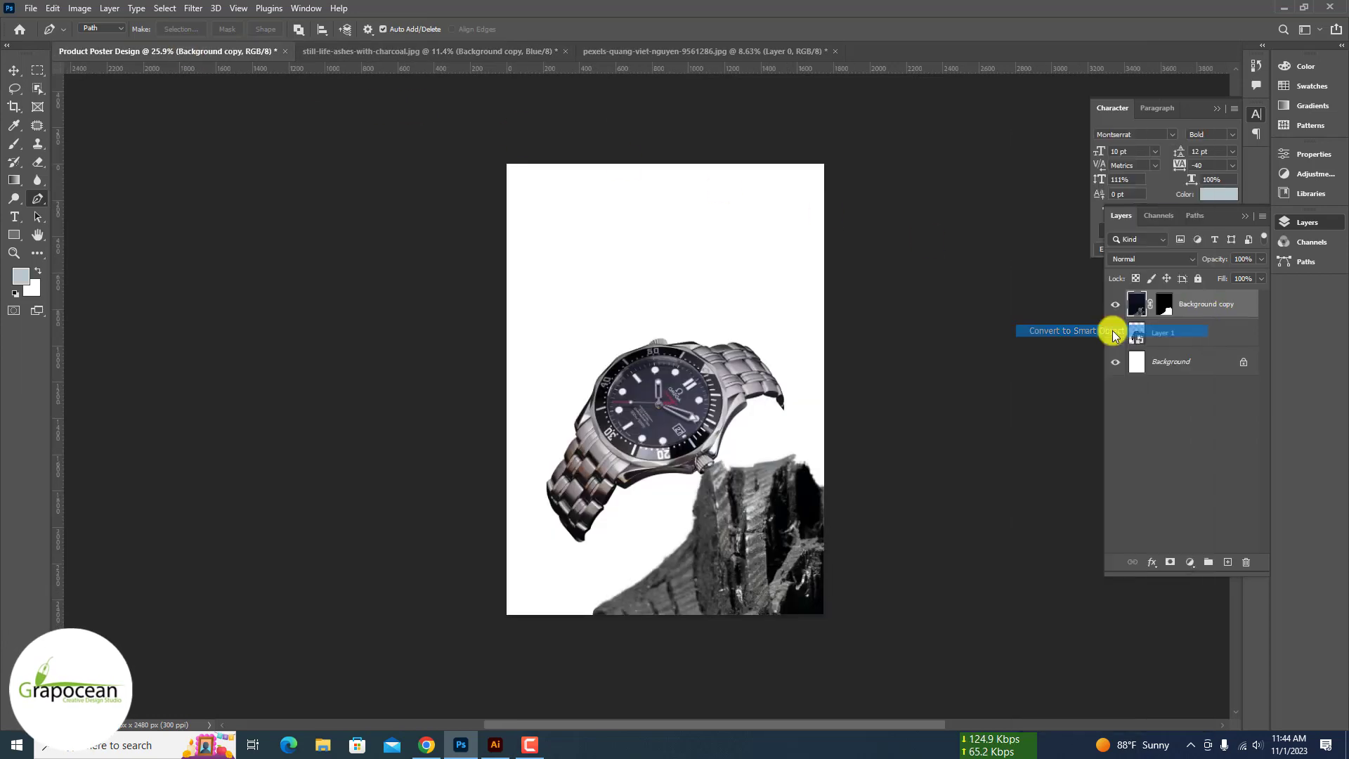
# Step: Scale the charcoal to 36.10%, place it around the watch and move its layer beneath the watch layer
pyautogui.hotkey('ctrl', 't')
pyautogui.moveTo(739, 582); pyautogui.dragTo(654, 346)
pyautogui.scroll(-3, 779, 339)
pyautogui.moveTo(928, 104); pyautogui.dragTo(823, 273)
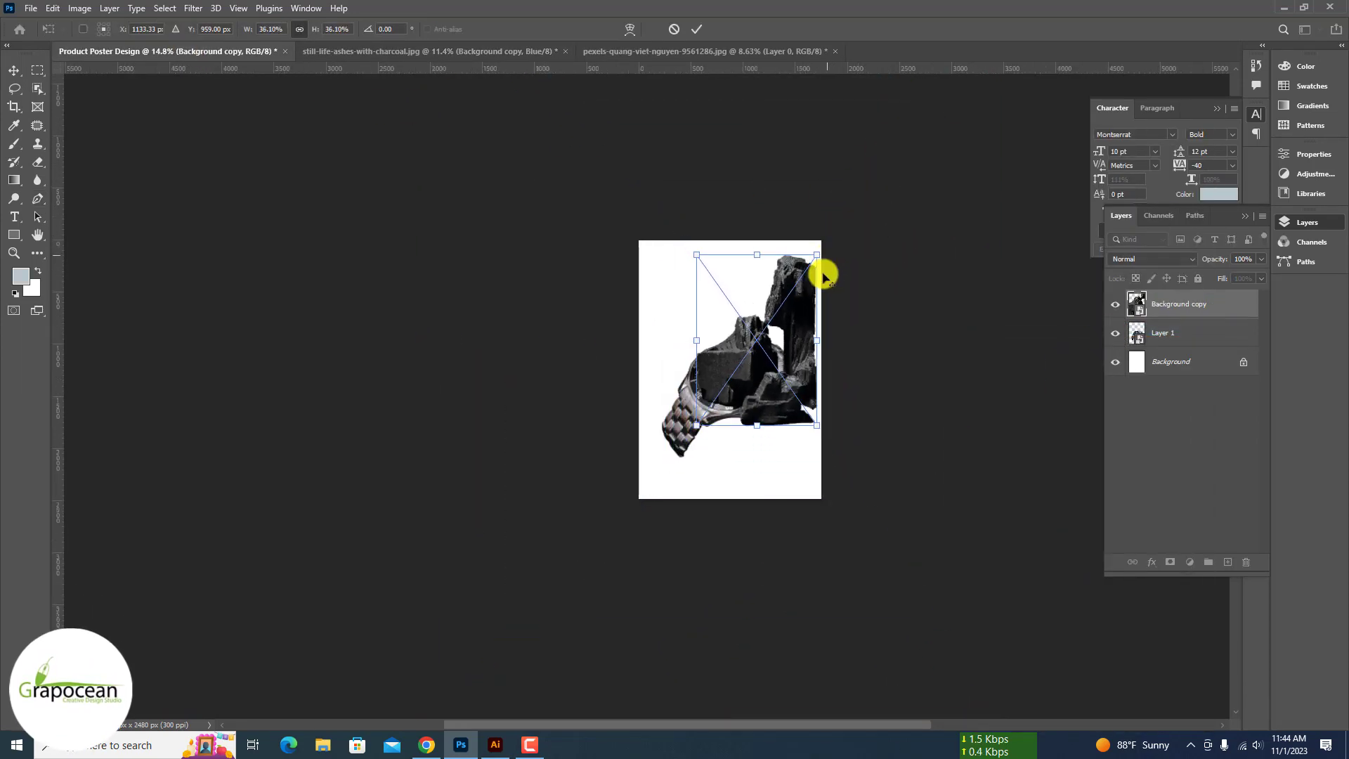
pyautogui.moveTo(799, 373); pyautogui.dragTo(767, 419)
pyautogui.press('Return')
pyautogui.moveTo(1197, 305); pyautogui.dragTo(1182, 348)
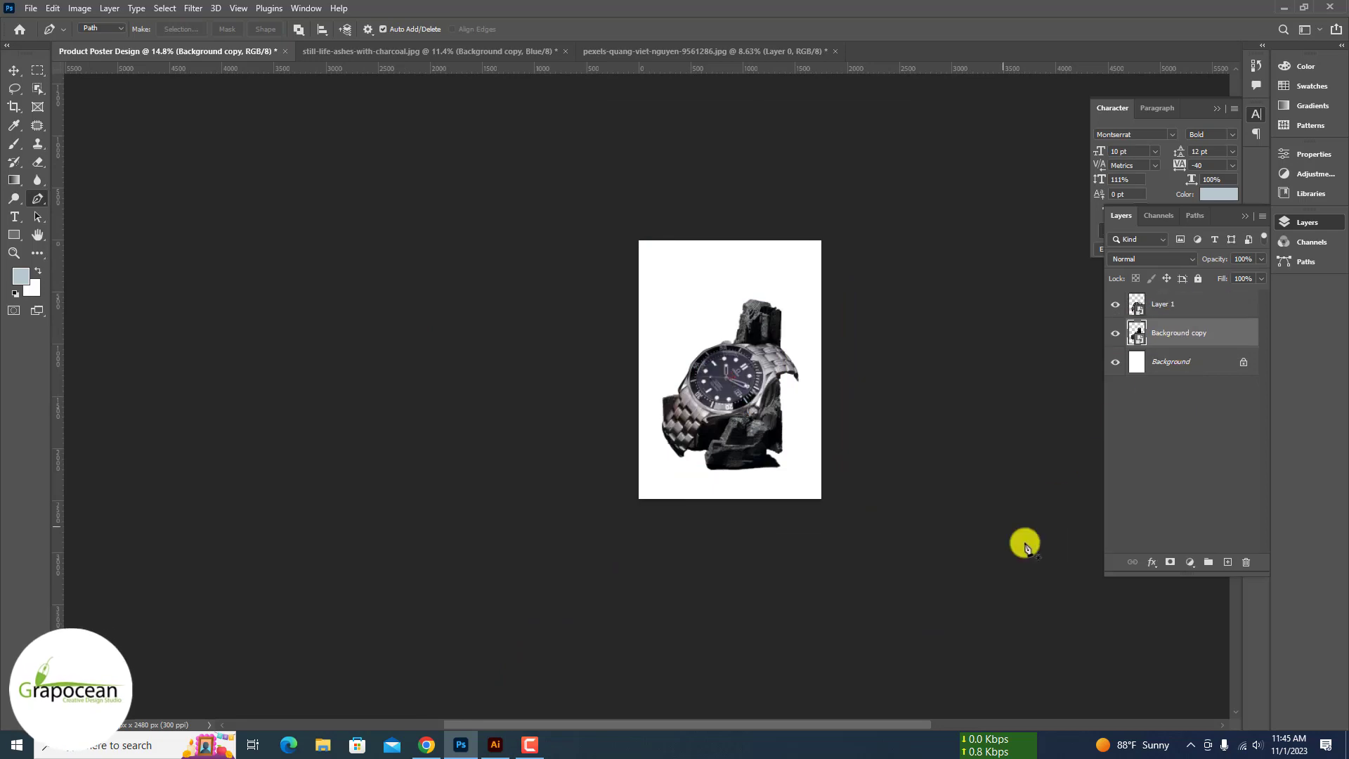
# Step: Reposition the charcoal and move the watch down in front of its lower pieces with the Move tool
pyautogui.click(1017, 552)
pyautogui.scroll(4, 675, 433)
pyautogui.moveTo(717, 395); pyautogui.dragTo(721, 431)
pyautogui.click(13, 74)
pyautogui.scroll(5, 790, 328)
pyautogui.moveTo(803, 239); pyautogui.dragTo(810, 191)
pyautogui.scroll(-5, 696, 446)
pyautogui.click(1066, 580)
pyautogui.scroll(5, 746, 318)
pyautogui.moveTo(774, 309); pyautogui.dragTo(754, 355)
pyautogui.moveTo(743, 428); pyautogui.dragTo(744, 476)
pyautogui.scroll(-8, 829, 505)
# Step: Scale the watch down to 29.12% about its centre so it fits within the charcoal
pyautogui.hotkey('ctrl', 't')
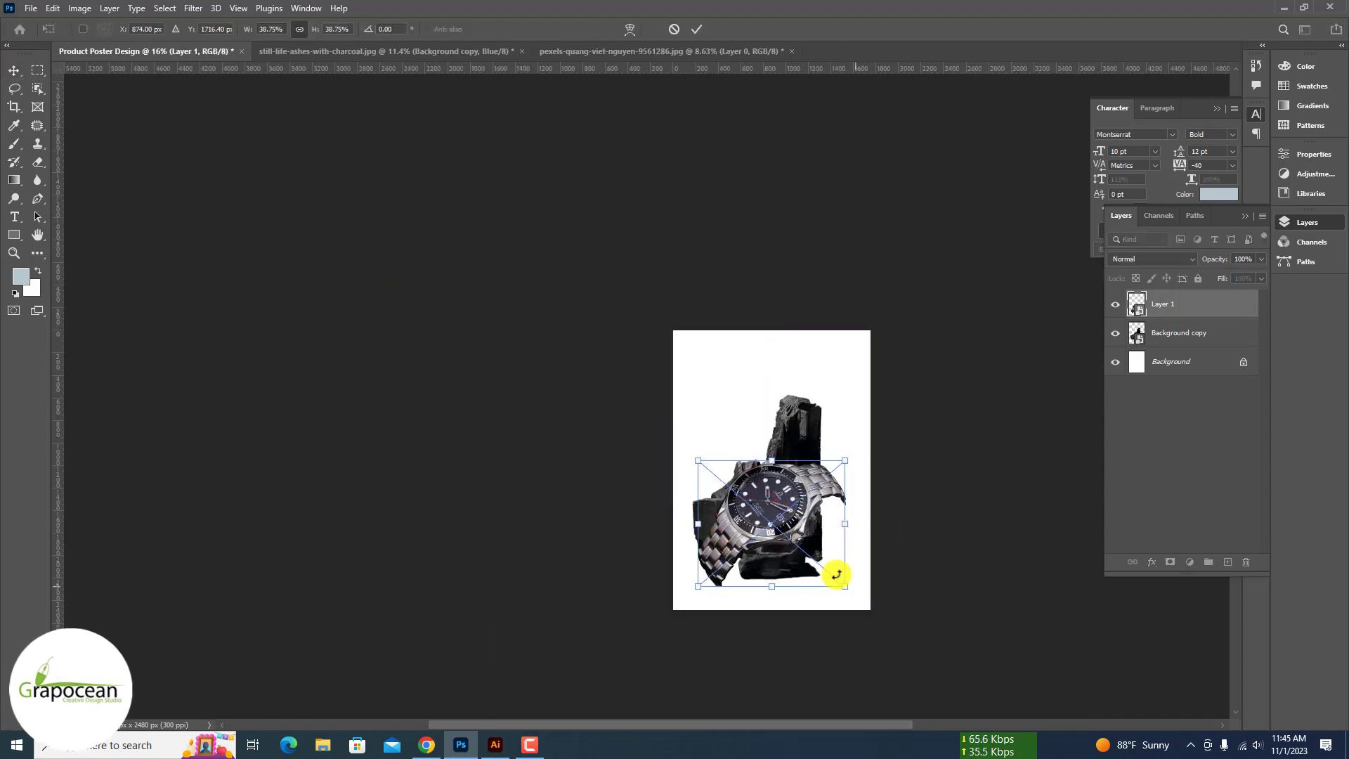
pyautogui.moveTo(837, 569); pyautogui.dragTo(836, 569)
pyautogui.scroll(4, 836, 568)
pyautogui.click(696, 29)
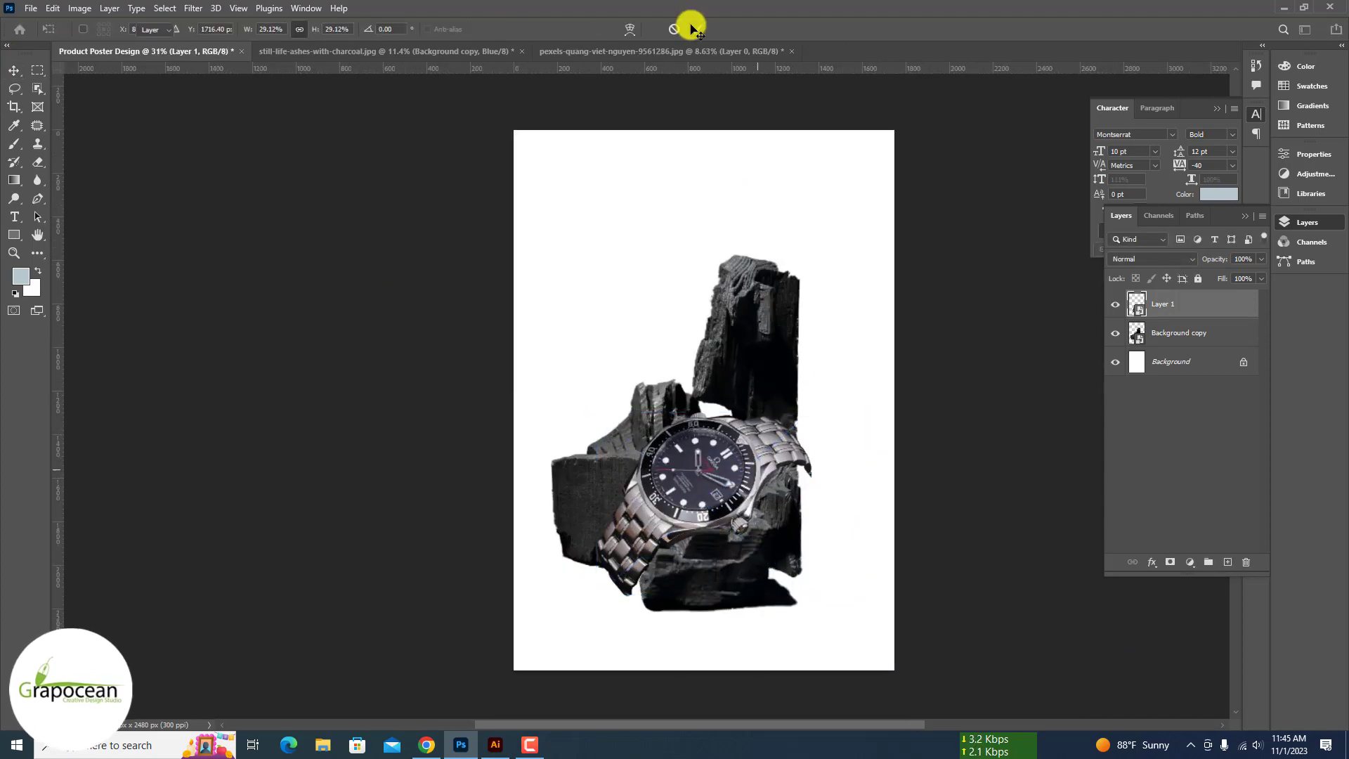
# Step: Add a near-black Solid Color fill layer directly above the Background layer
pyautogui.scroll(3, 853, 126)
pyautogui.click(1211, 364)
pyautogui.click(1189, 562)
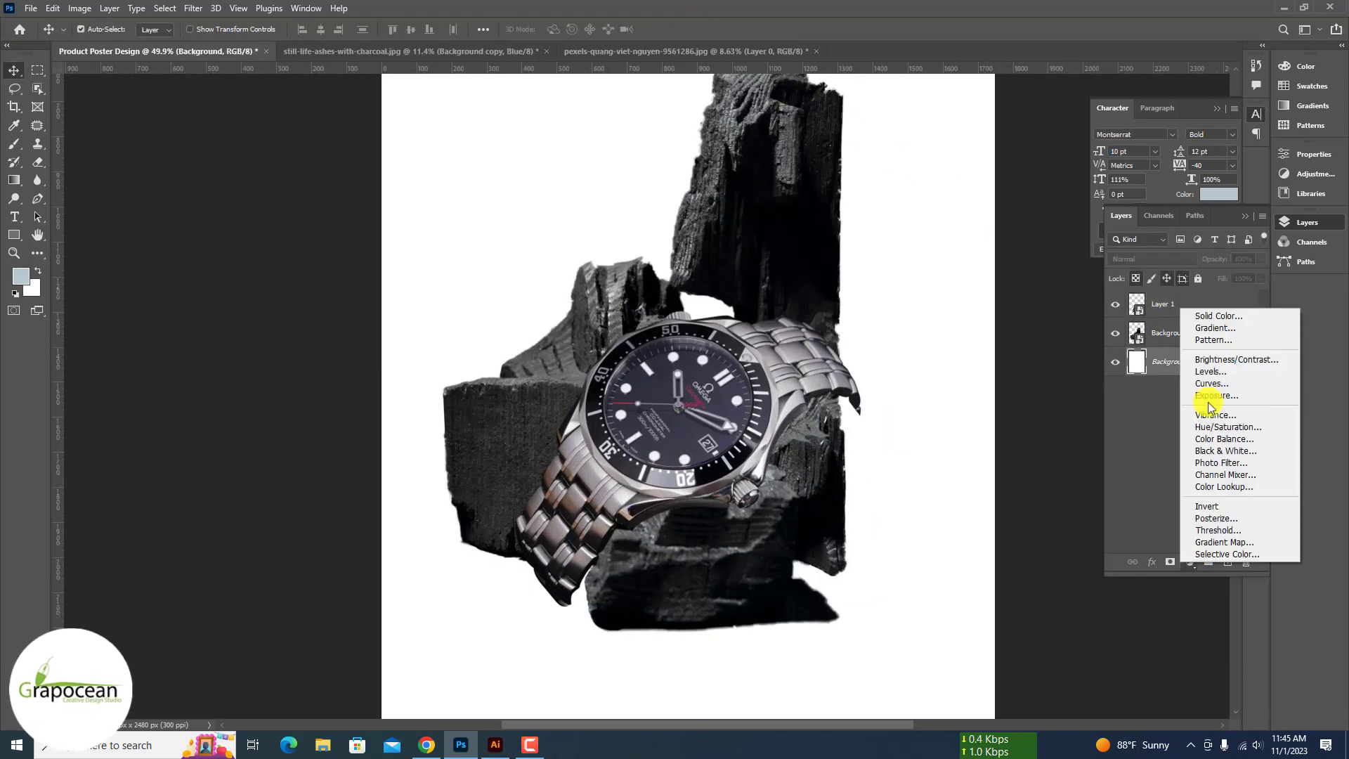
pyautogui.click(1203, 312)
pyautogui.click(716, 211)
pyautogui.click(1162, 475)
# Step: Paint white on the Curves 2 mask with a 1300 px brush to lighten the backdrop's upper-left and lower-right areas
pyautogui.scroll(-5, 917, 502)
pyautogui.scroll(4, 915, 502)
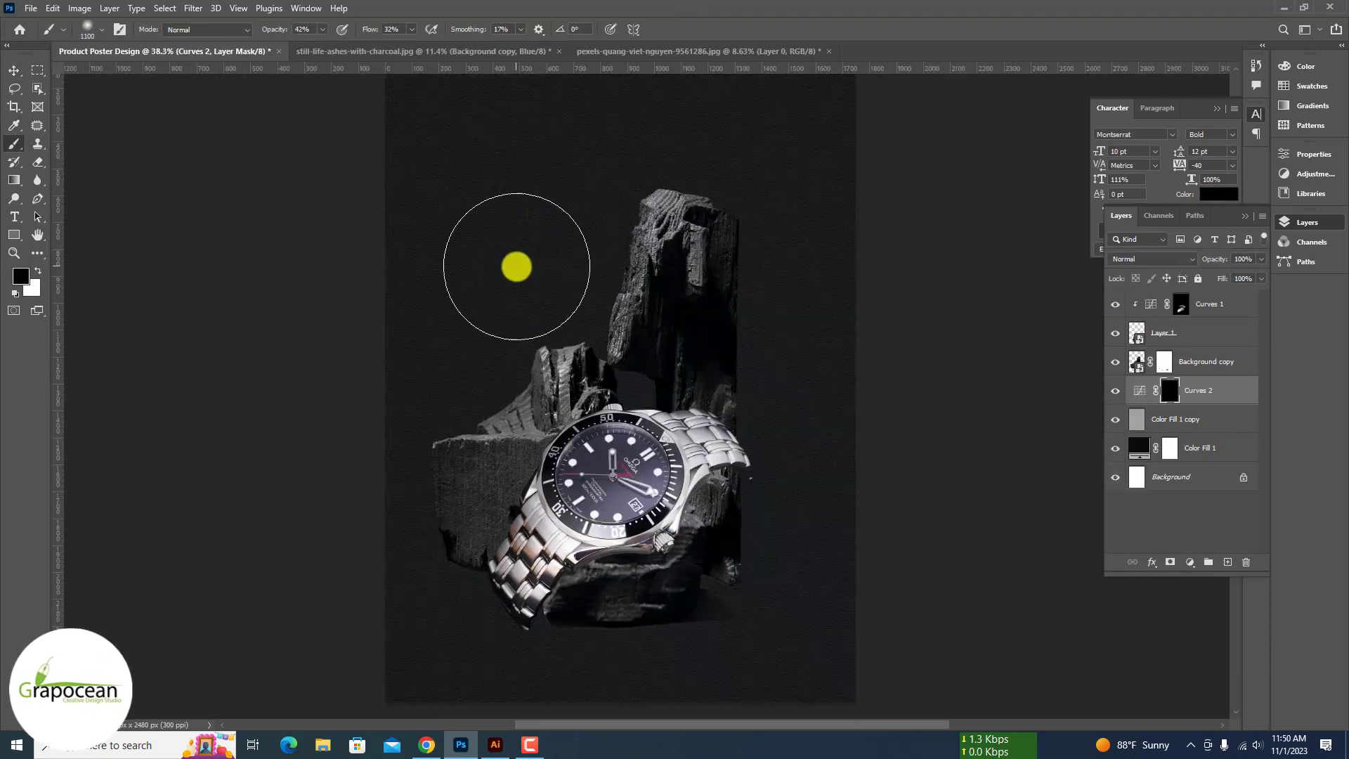
pyautogui.press(']')
pyautogui.press(']')
pyautogui.press('x')
pyautogui.click(523, 267)
pyautogui.click(631, 345)
pyautogui.click(499, 217)
pyautogui.scroll(-4, 740, 502)
pyautogui.scroll(4, 741, 503)
pyautogui.click(771, 512)
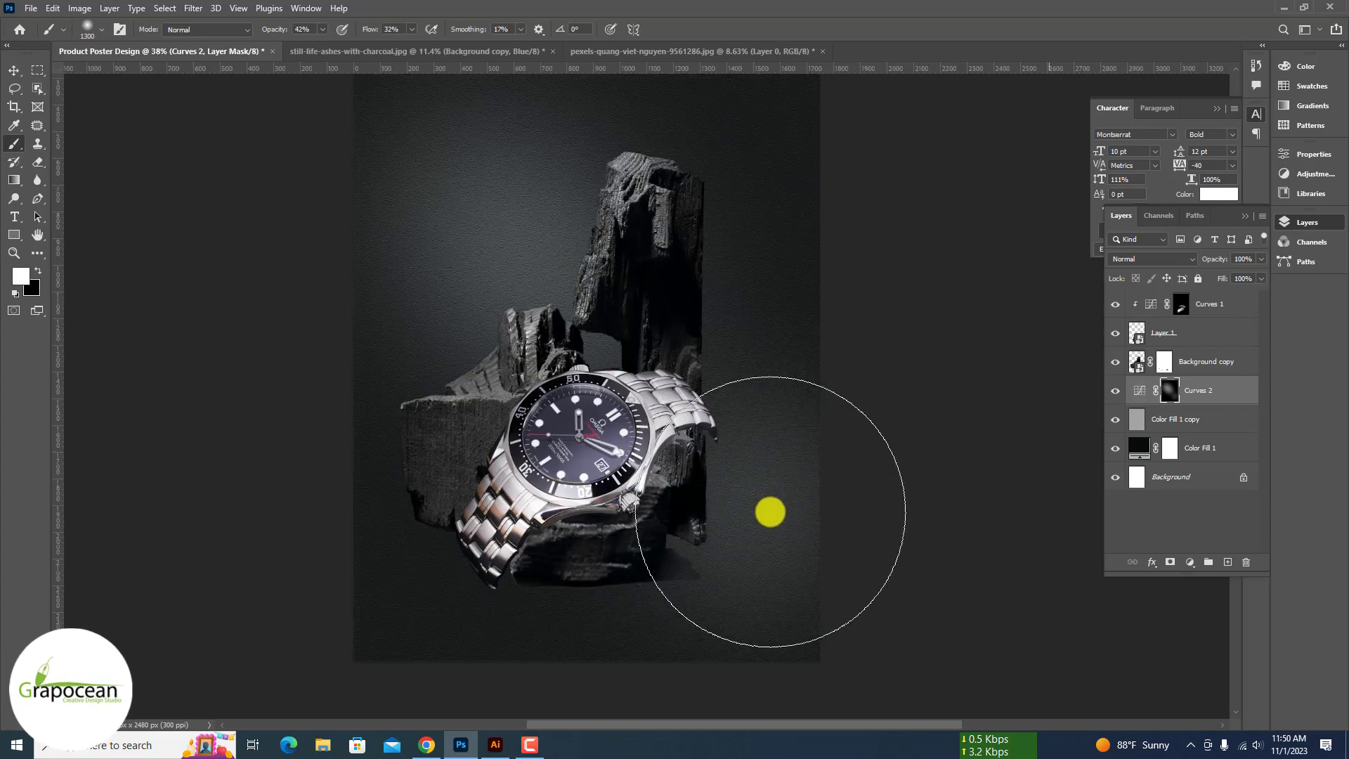
# Step: Strengthen the glow in the backdrop's upper-left area with more white dabs on the Curves 2 mask
pyautogui.scroll(-6, 770, 512)
pyautogui.scroll(5, 770, 512)
pyautogui.scroll(4, 584, 346)
pyautogui.click(509, 241)
pyautogui.click(421, 166)
pyautogui.scroll(-6, 558, 314)
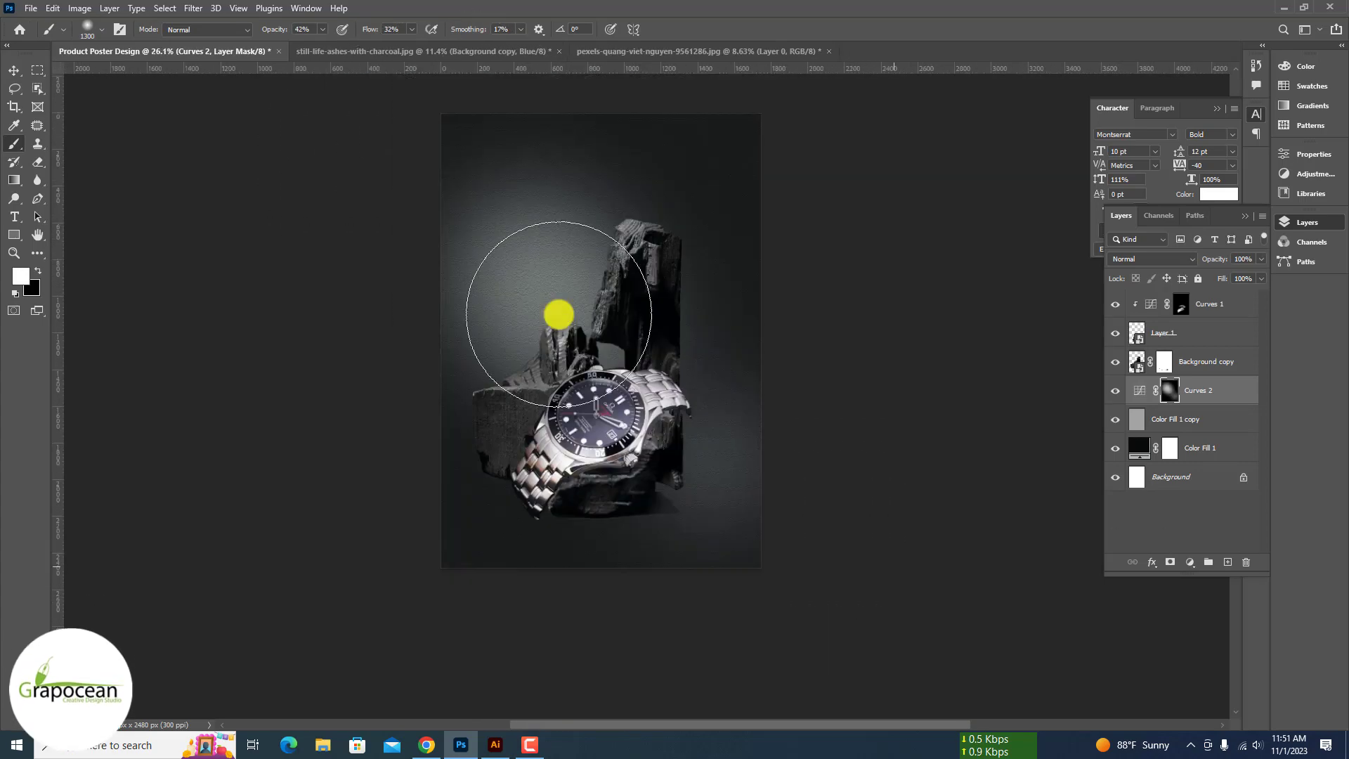
pyautogui.scroll(2, 559, 314)
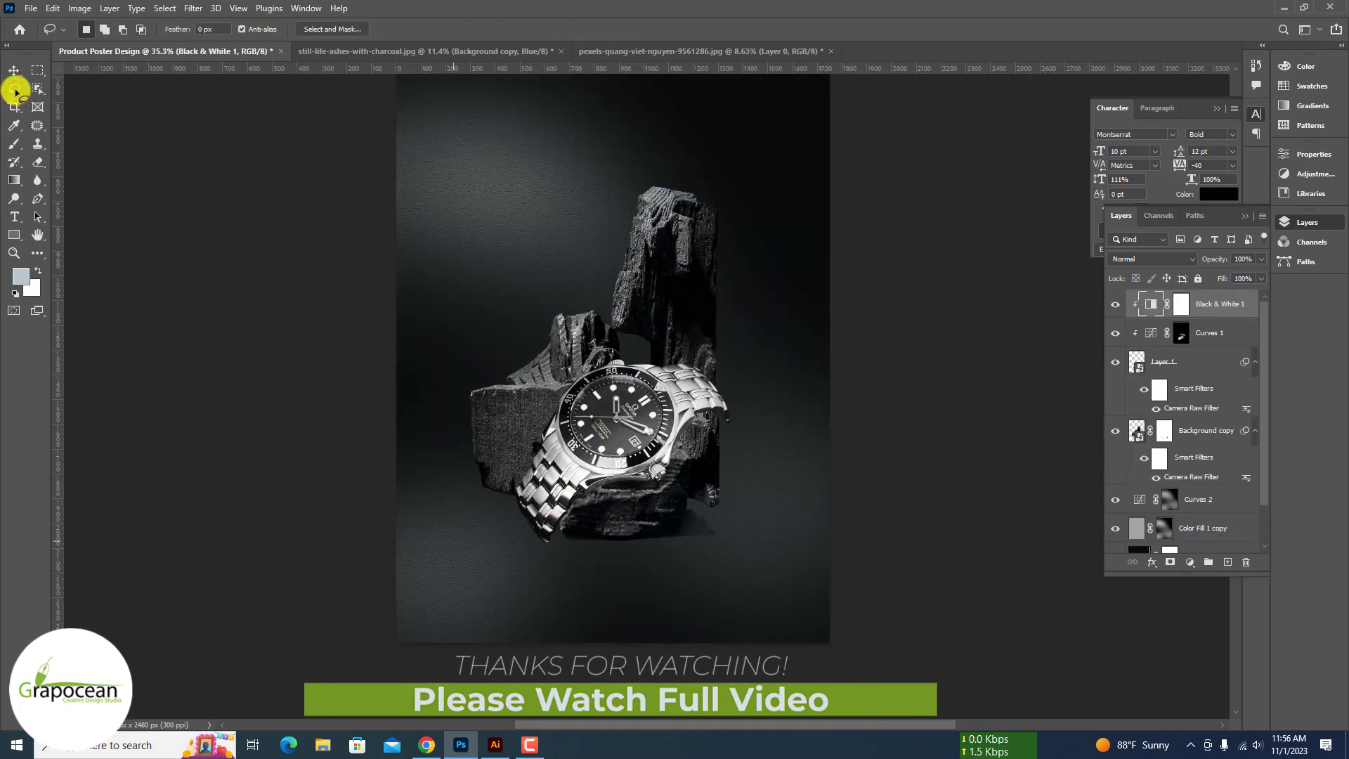
# Step: Create an empty layer on top of the stack and make a circular selection about 142 px wide below the charcoal's lower-left side
pyautogui.click(36, 70)
pyautogui.click(1227, 562)
pyautogui.moveTo(464, 541); pyautogui.dragTo(510, 575)
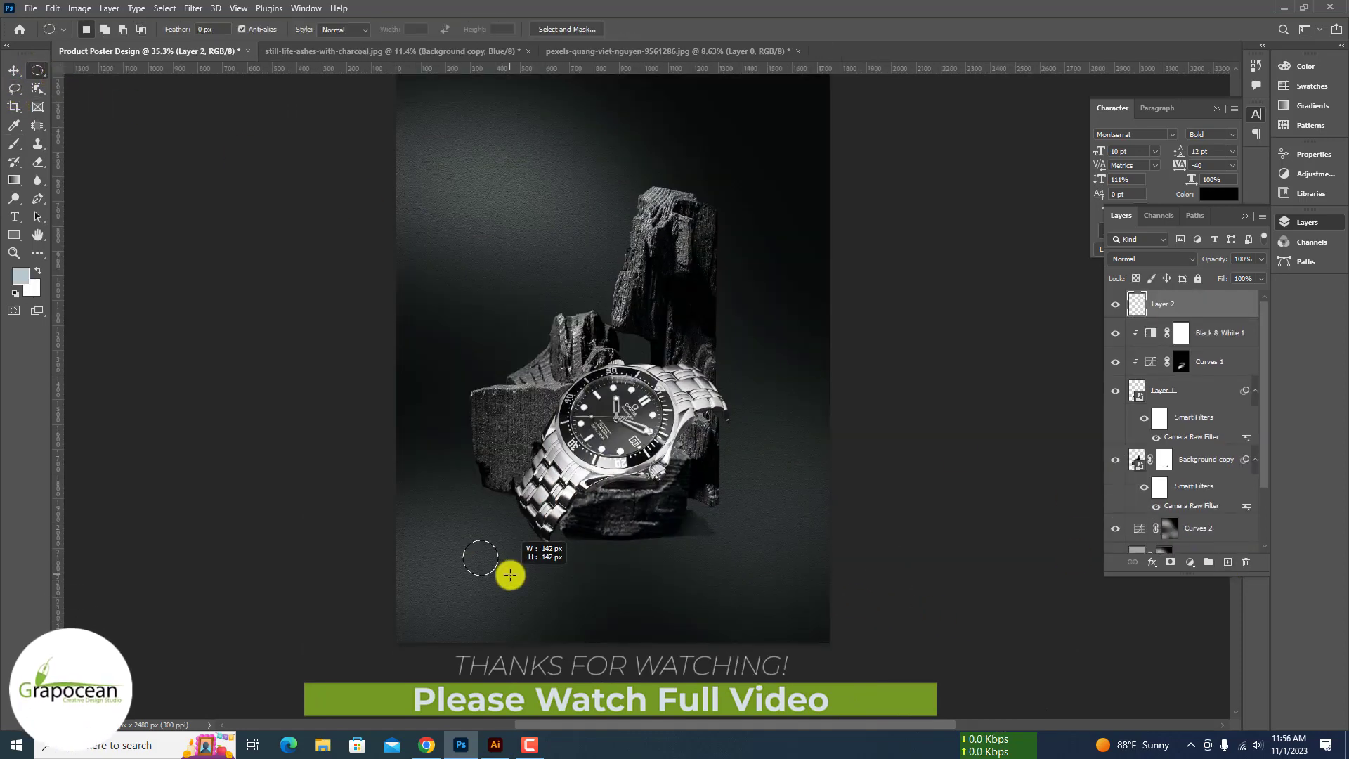
pyautogui.click(15, 239)
pyautogui.click(205, 29)
pyautogui.click(124, 54)
pyautogui.click(156, 29)
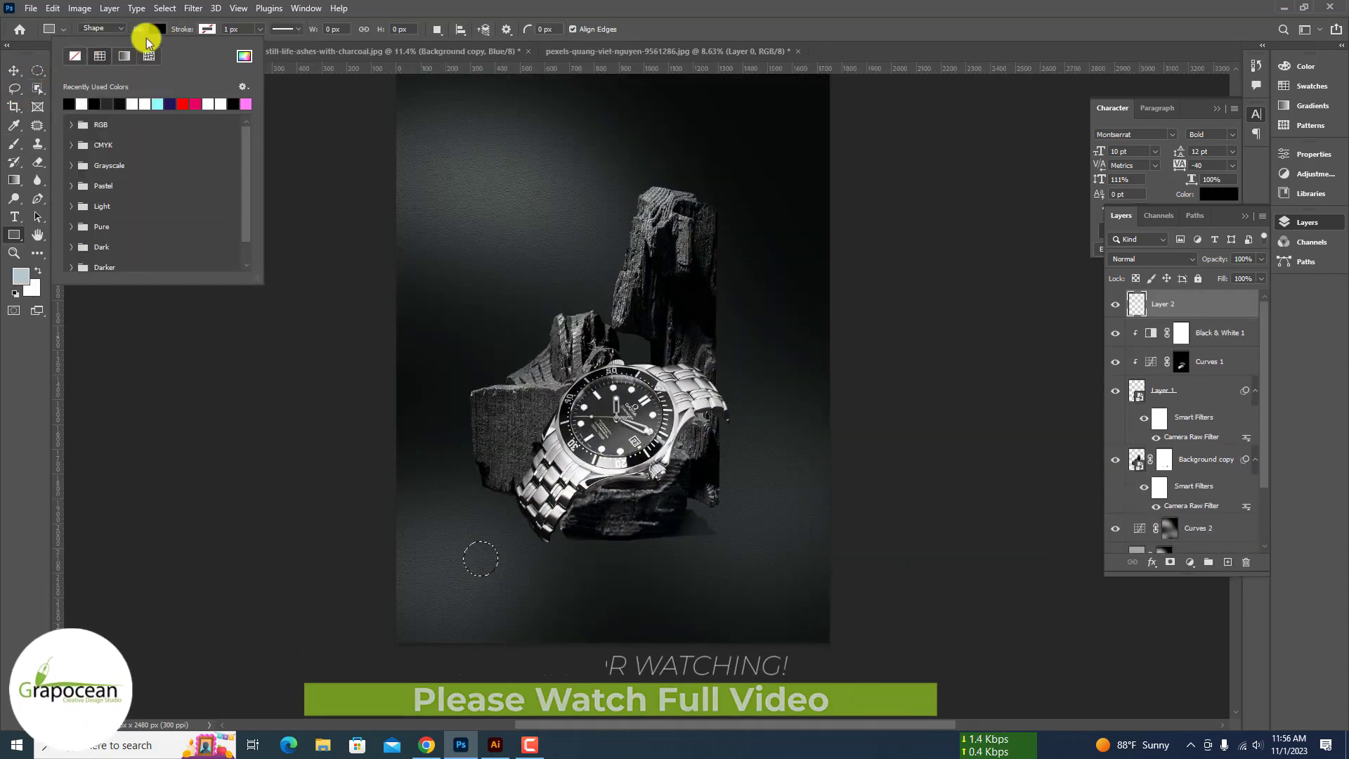
pyautogui.click(123, 54)
pyautogui.moveTo(499, 565)
pyautogui.mouseDown()
pyautogui.moveTo(448, 537)
pyautogui.moveTo(545, 582)
pyautogui.mouseUp()
pyautogui.hotkey('ctrl', 'z')
# Step: Choose the black-to-white gradient preset, try it across the circular selection, undo the fill and make white the foreground colour
pyautogui.click(13, 179)
pyautogui.hotkey('ctrl', 'z')
pyautogui.click(133, 30)
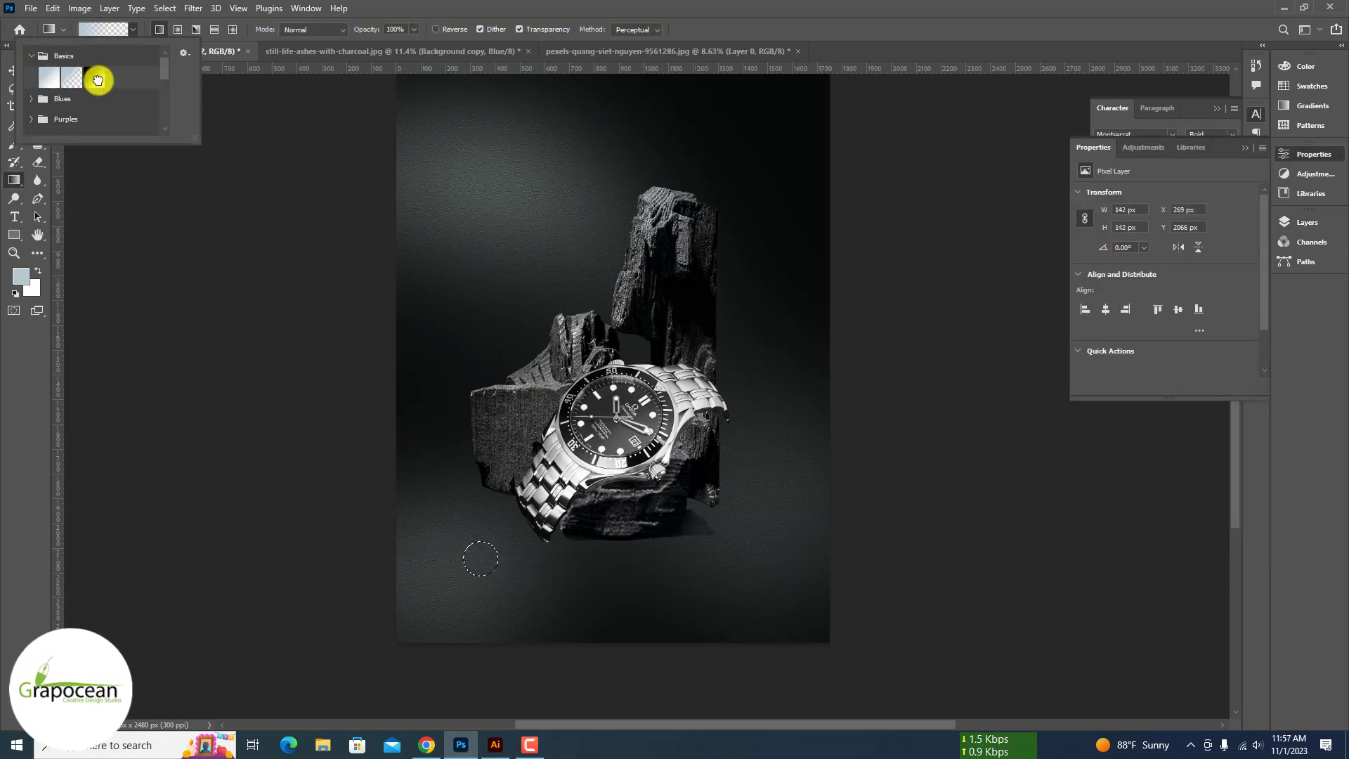
pyautogui.click(98, 80)
pyautogui.moveTo(478, 553); pyautogui.dragTo(420, 523)
pyautogui.hotkey('ctrl', 'z')
pyautogui.press('d')
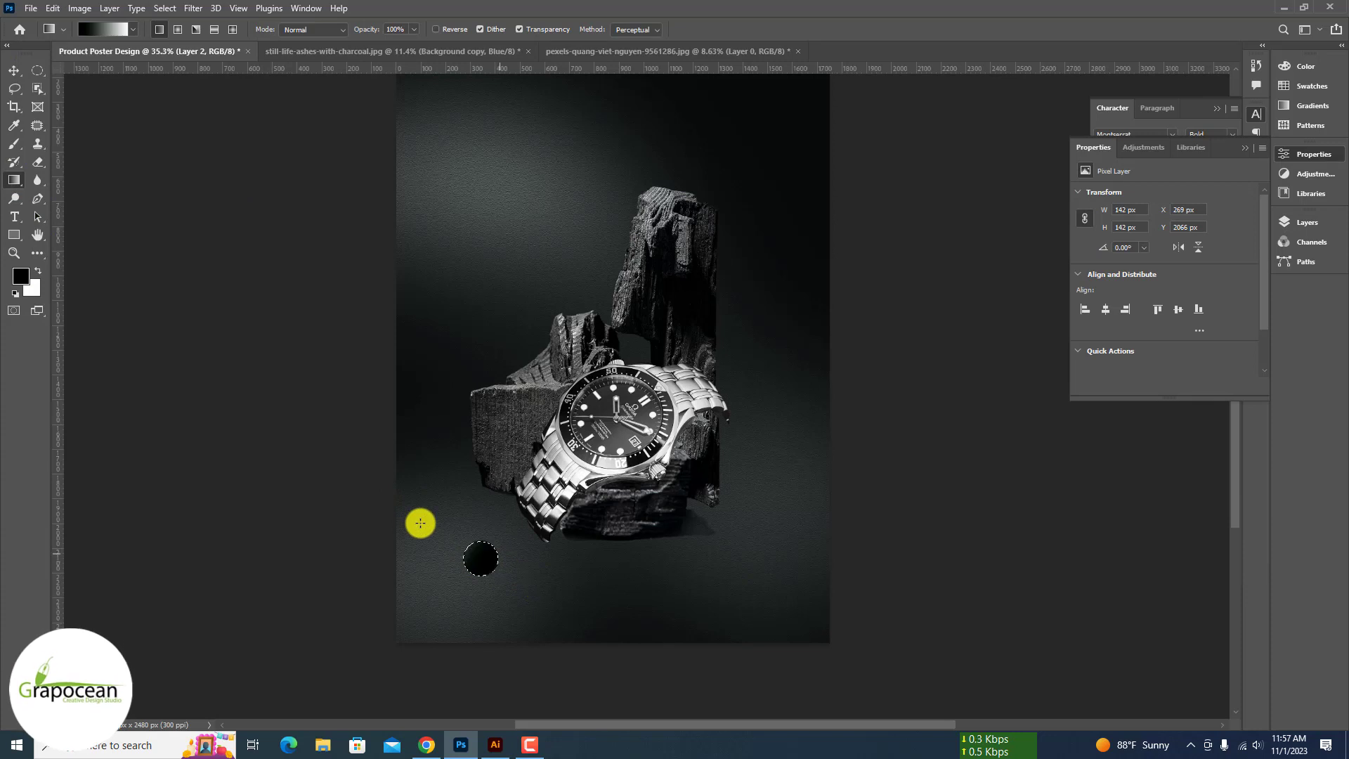
pyautogui.press('x')
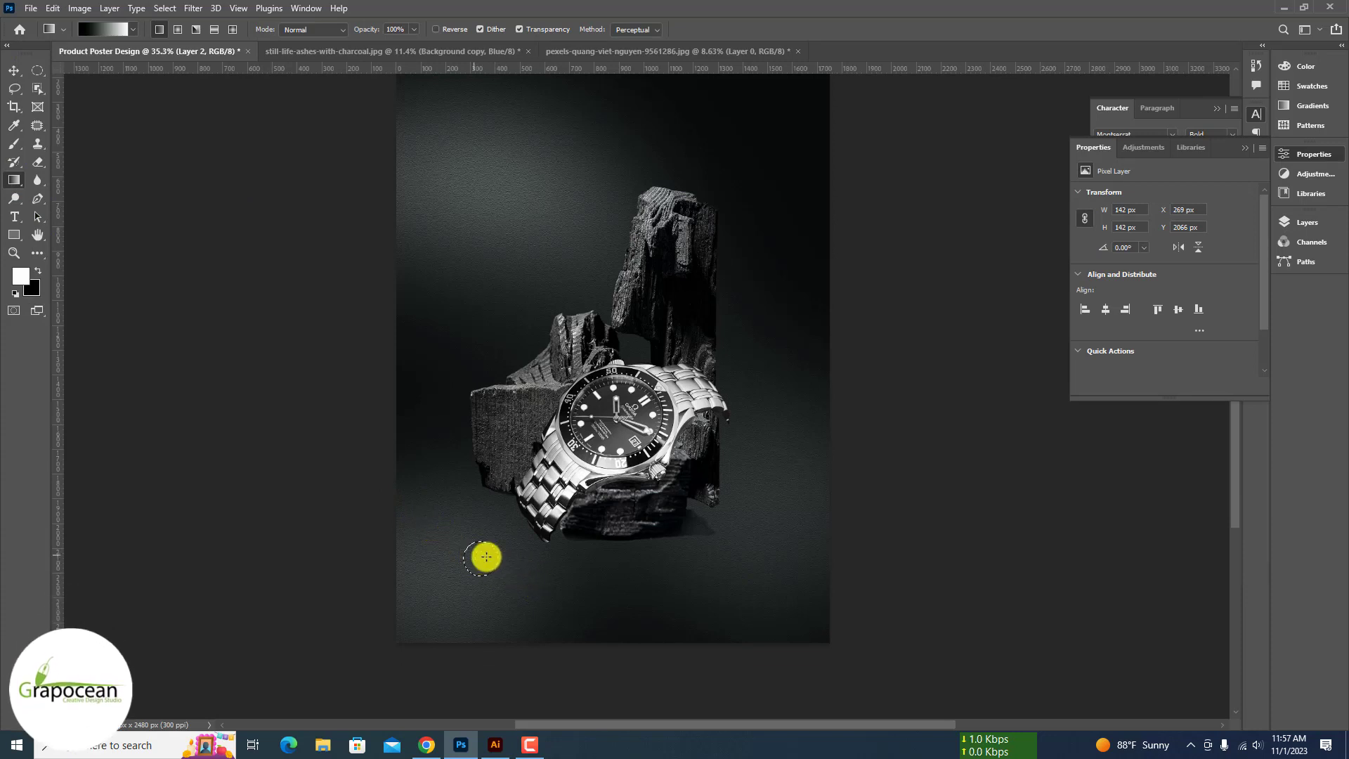
# Step: Edit the gradient so its white stop sits near the middle and its starting stop is black (000000)
pyautogui.click(1329, 220)
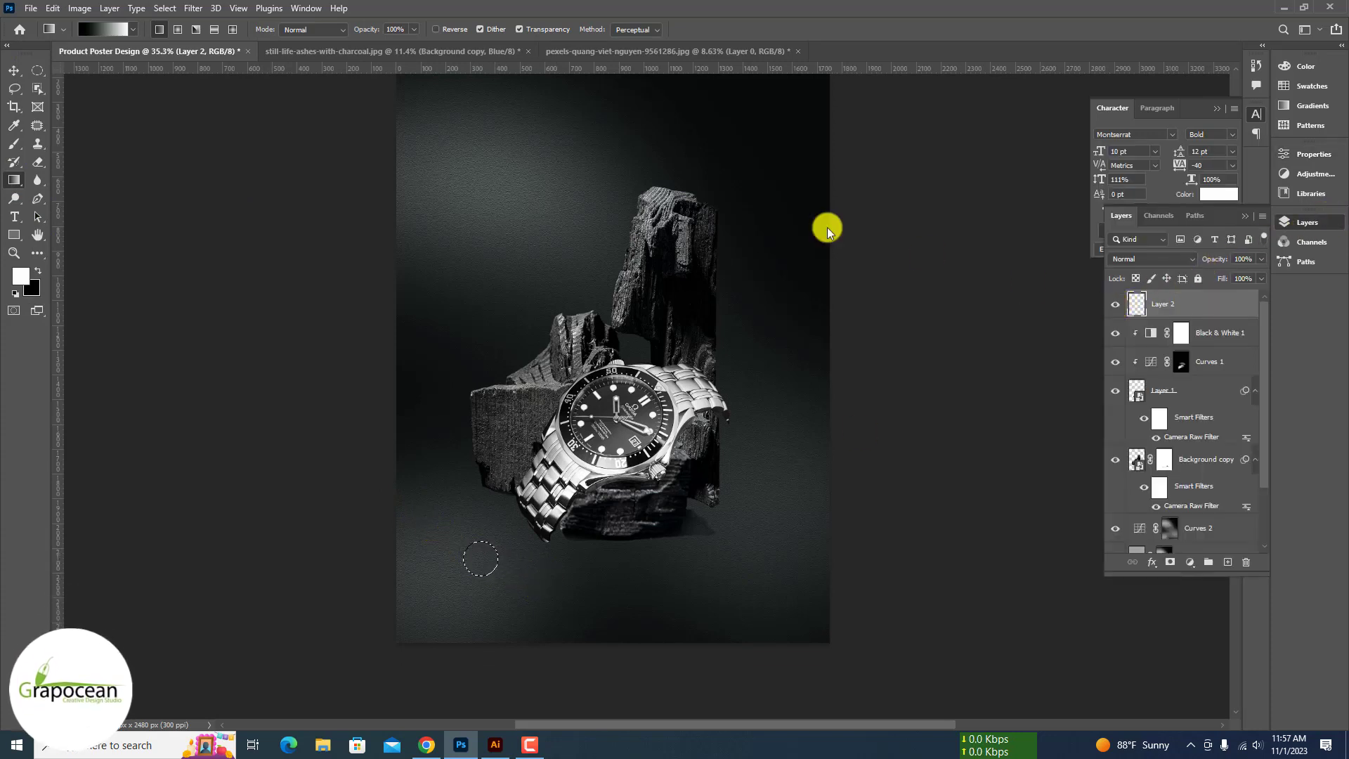
pyautogui.click(105, 29)
pyautogui.moveTo(808, 366); pyautogui.dragTo(652, 366)
pyautogui.doubleClick(525, 366)
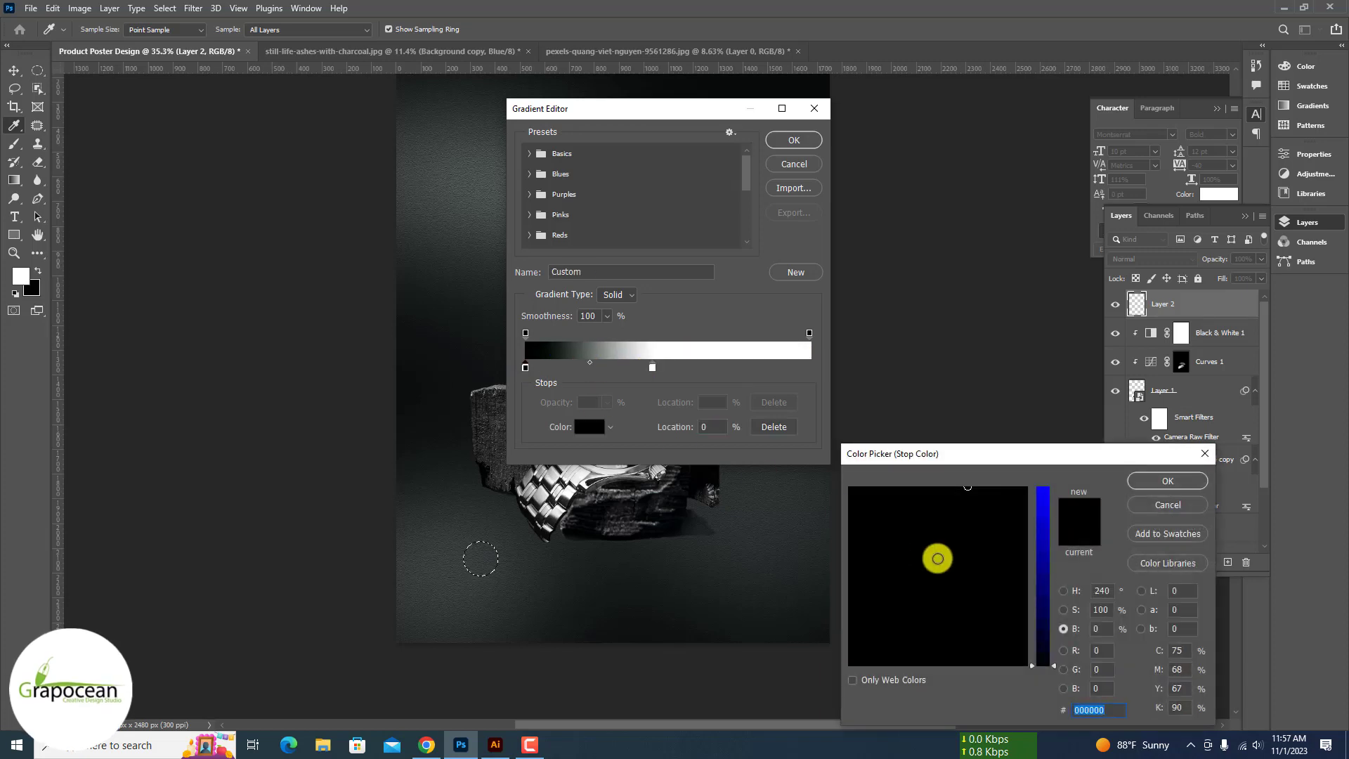
pyautogui.click(1168, 481)
pyautogui.press('Return')
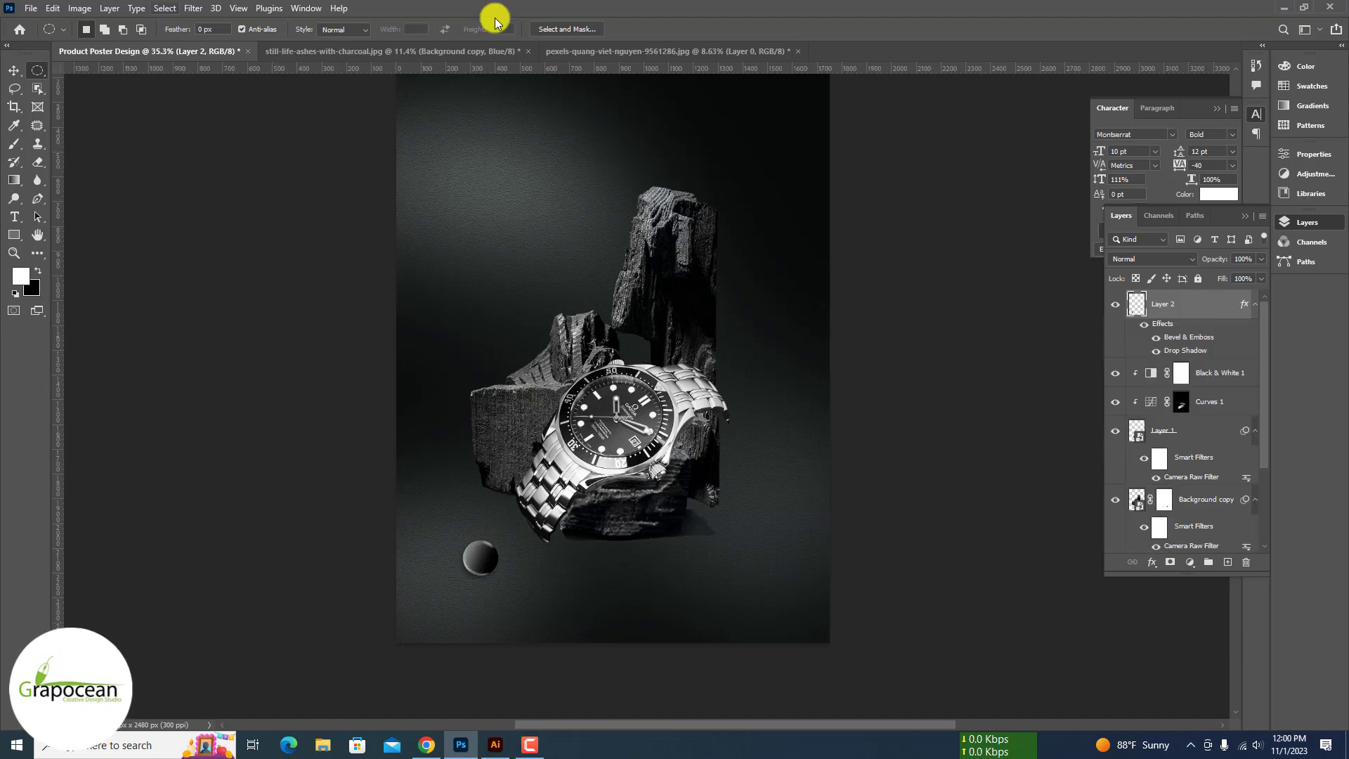
# Step: Stretch the small circle toward its lower right with Liquify into a teardrop, and change the layer's blend mode
pyautogui.click(166, 9)
pyautogui.moveTo(193, 8)
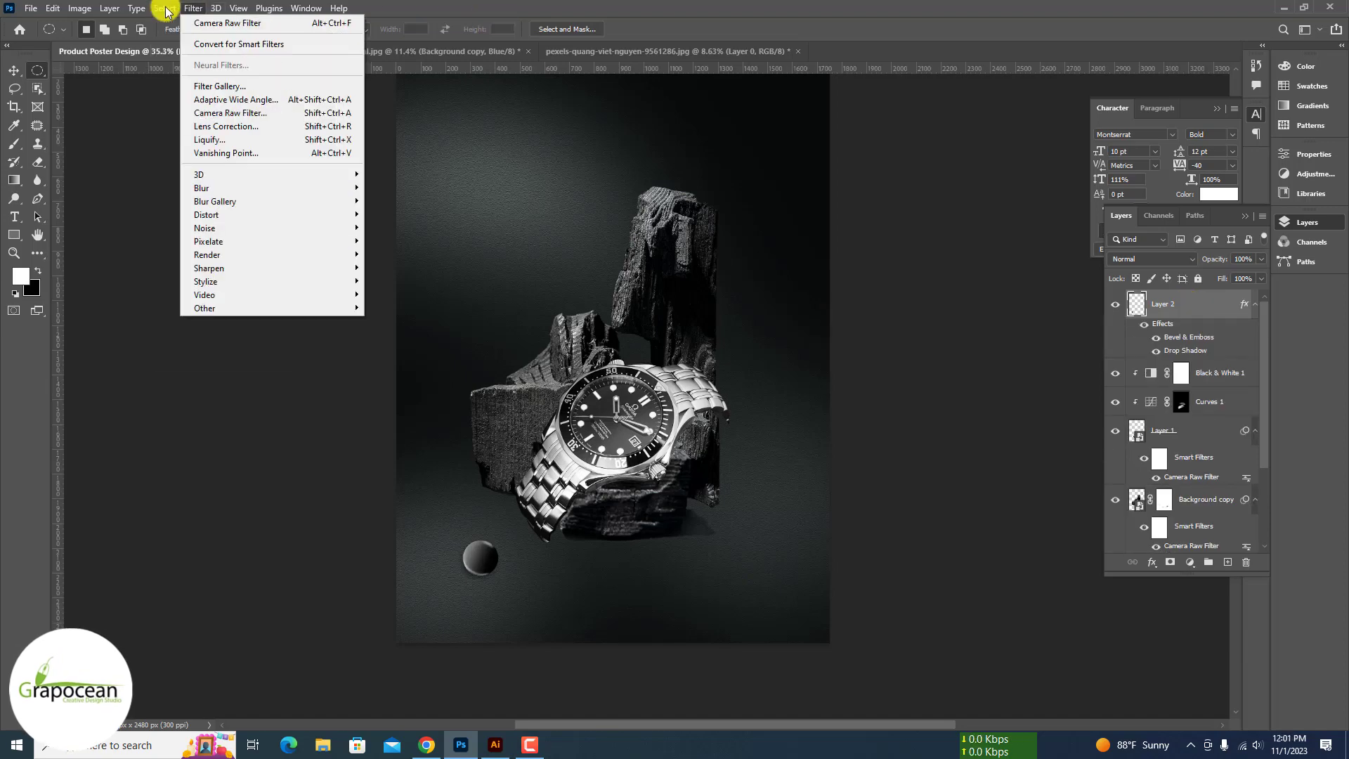
pyautogui.click(223, 146)
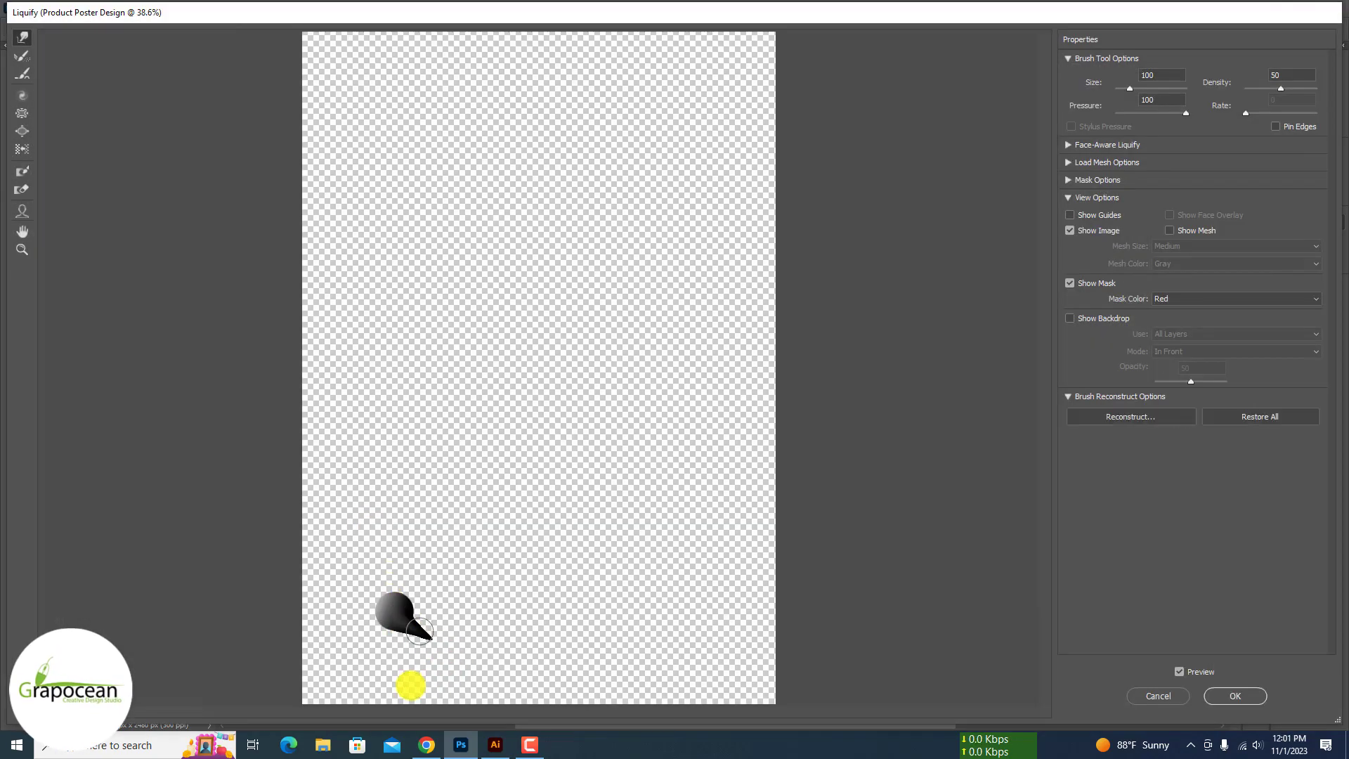
pyautogui.moveTo(417, 637)
pyautogui.mouseDown()
pyautogui.moveTo(397, 583)
pyautogui.moveTo(355, 552)
pyautogui.mouseUp()
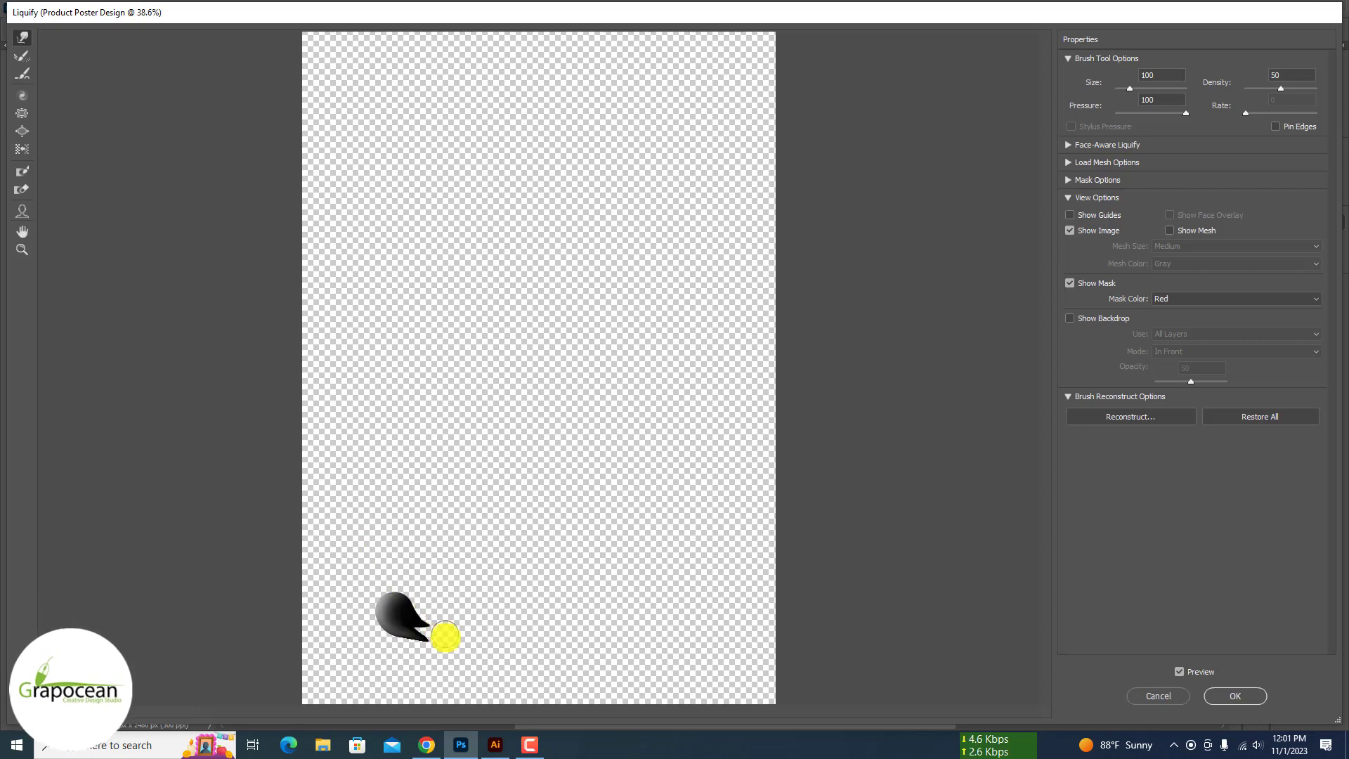
pyautogui.moveTo(388, 614); pyautogui.dragTo(425, 627)
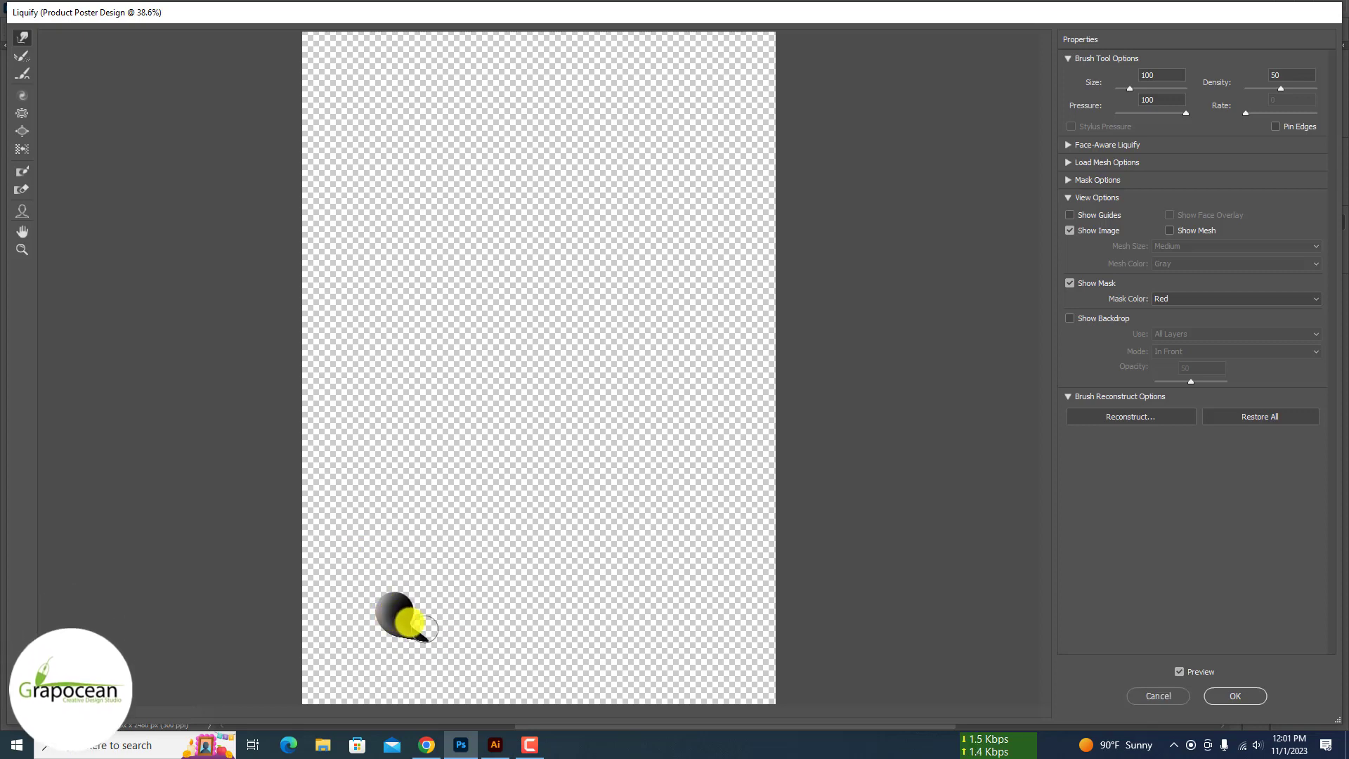
pyautogui.click(1223, 694)
pyautogui.click(1150, 260)
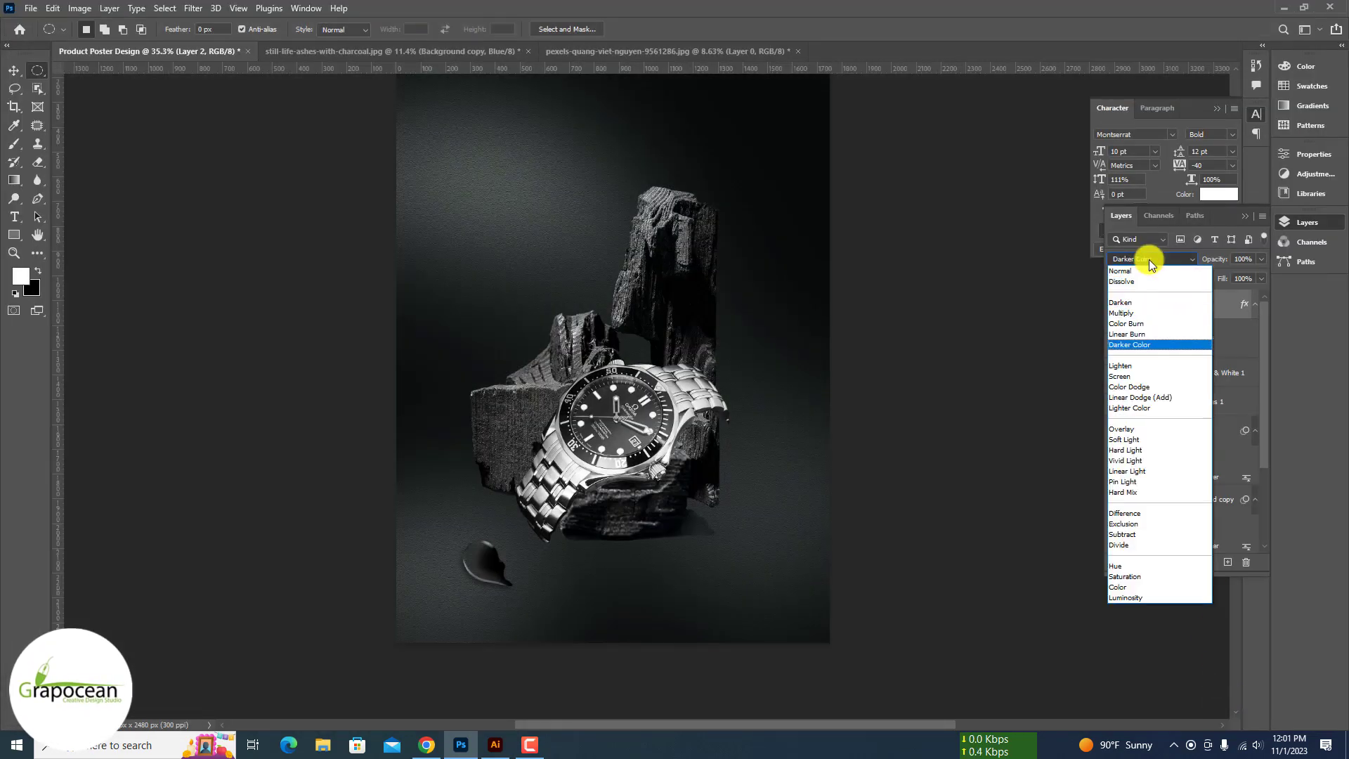
pyautogui.click(1159, 358)
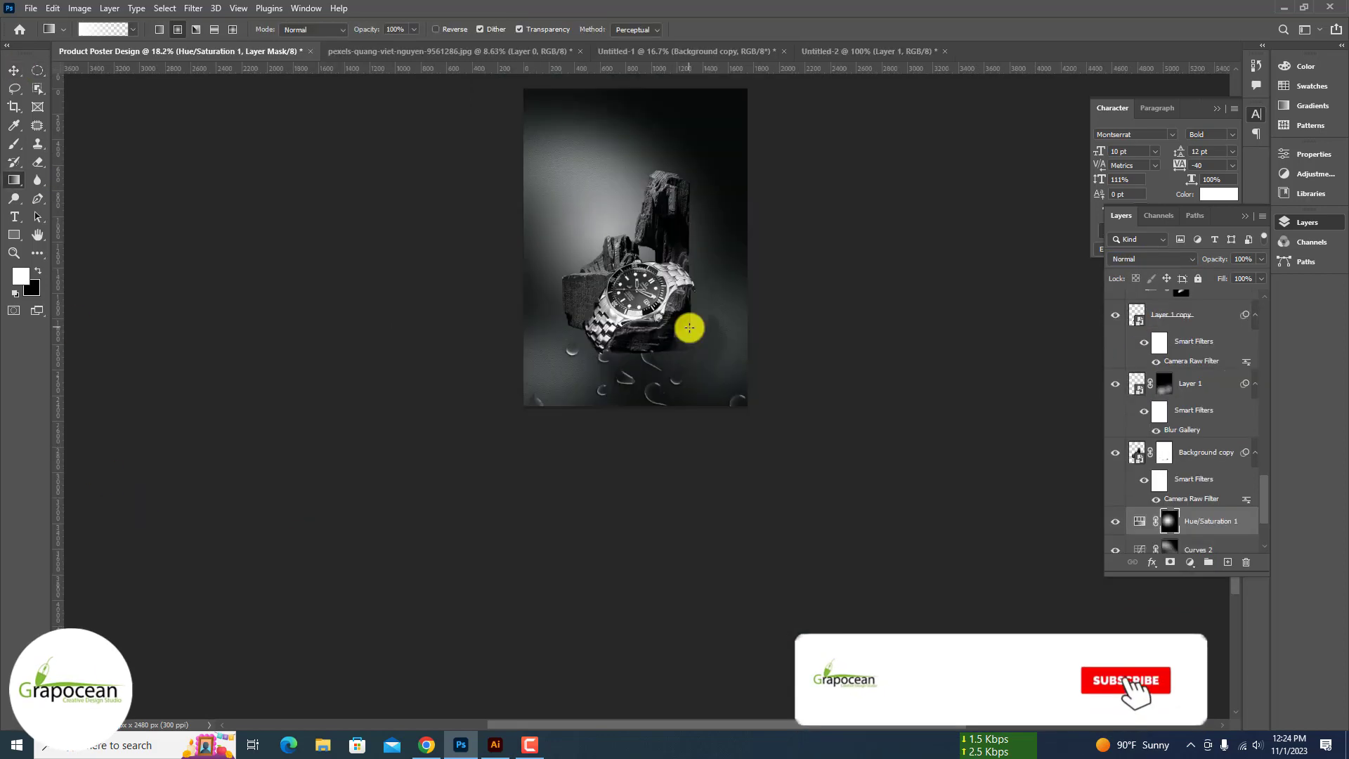
# Step: Add the white title OMEGA above the charcoal in Fathan DisplaySerif at 41 pt
pyautogui.scroll(1, 684, 269)
pyautogui.click(14, 72)
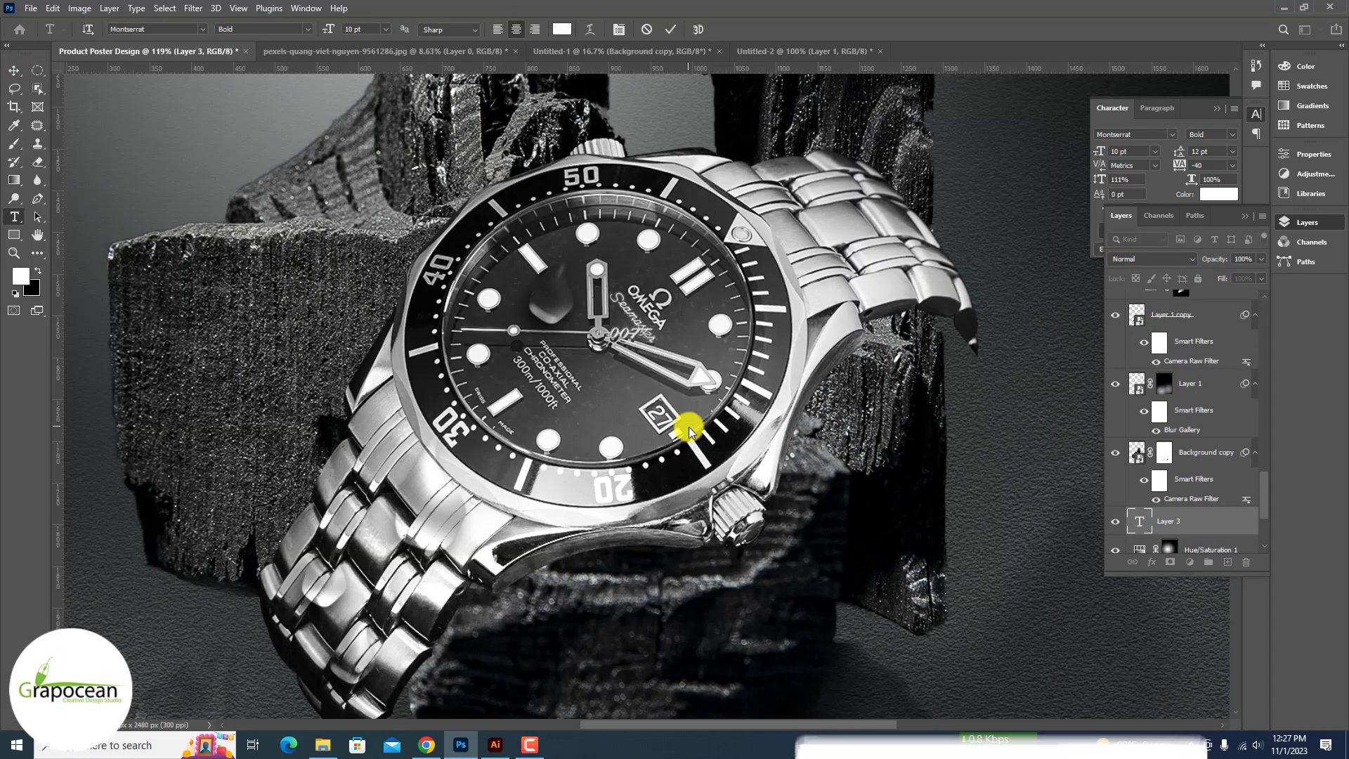
pyautogui.scroll(-5, 687, 427)
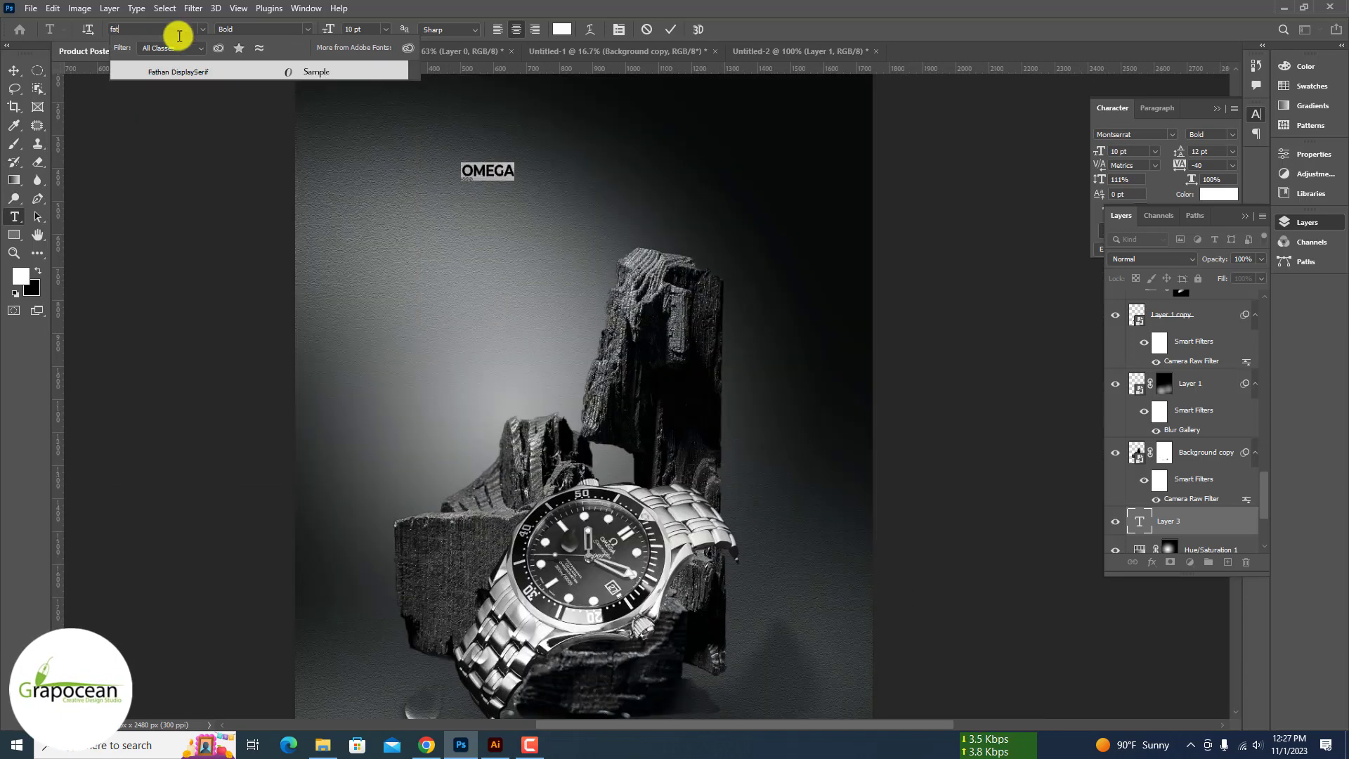
pyautogui.click(204, 76)
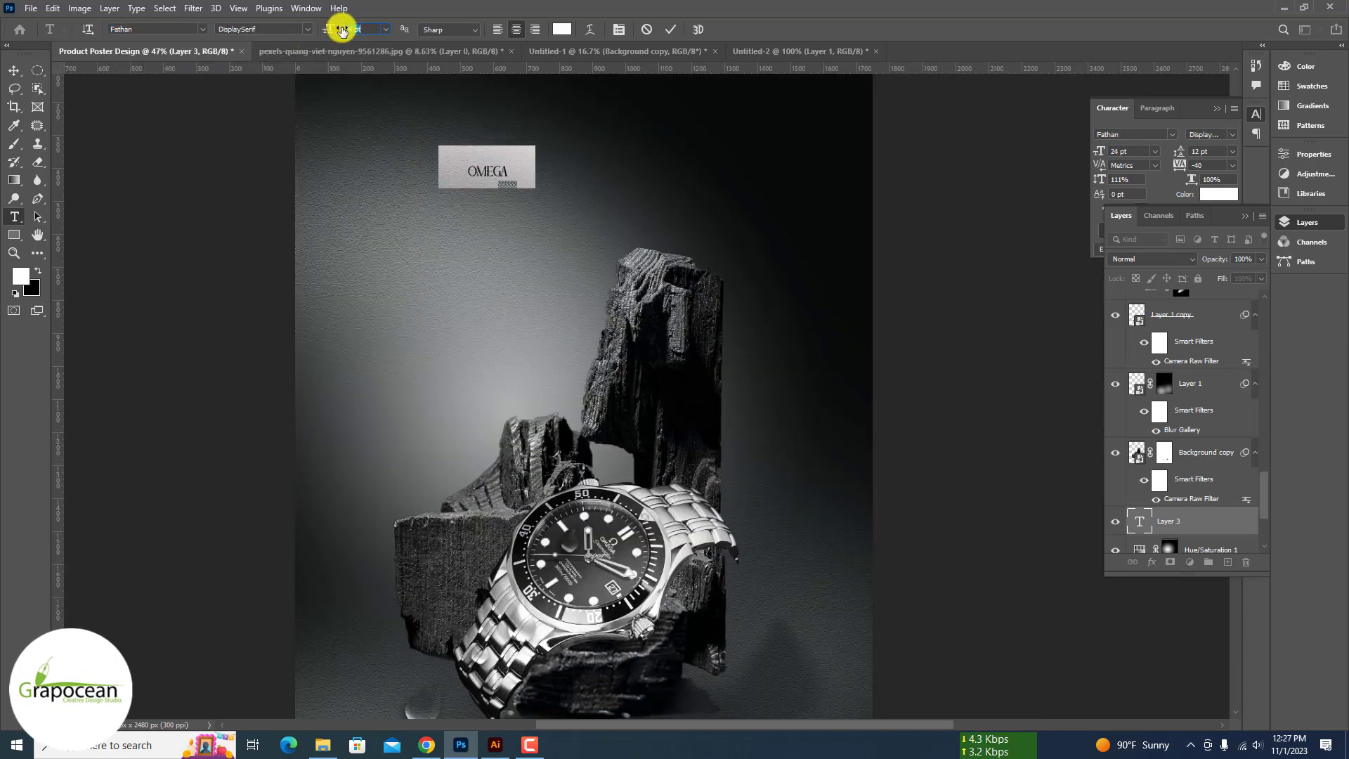
pyautogui.write('41')
pyautogui.press('Return')
# Step: Change the title's lettering to read Omega with only the initial capitalised, and move it to the poster's horizontal centre
pyautogui.click(1159, 196)
pyautogui.click(1140, 210)
pyautogui.click(503, 170)
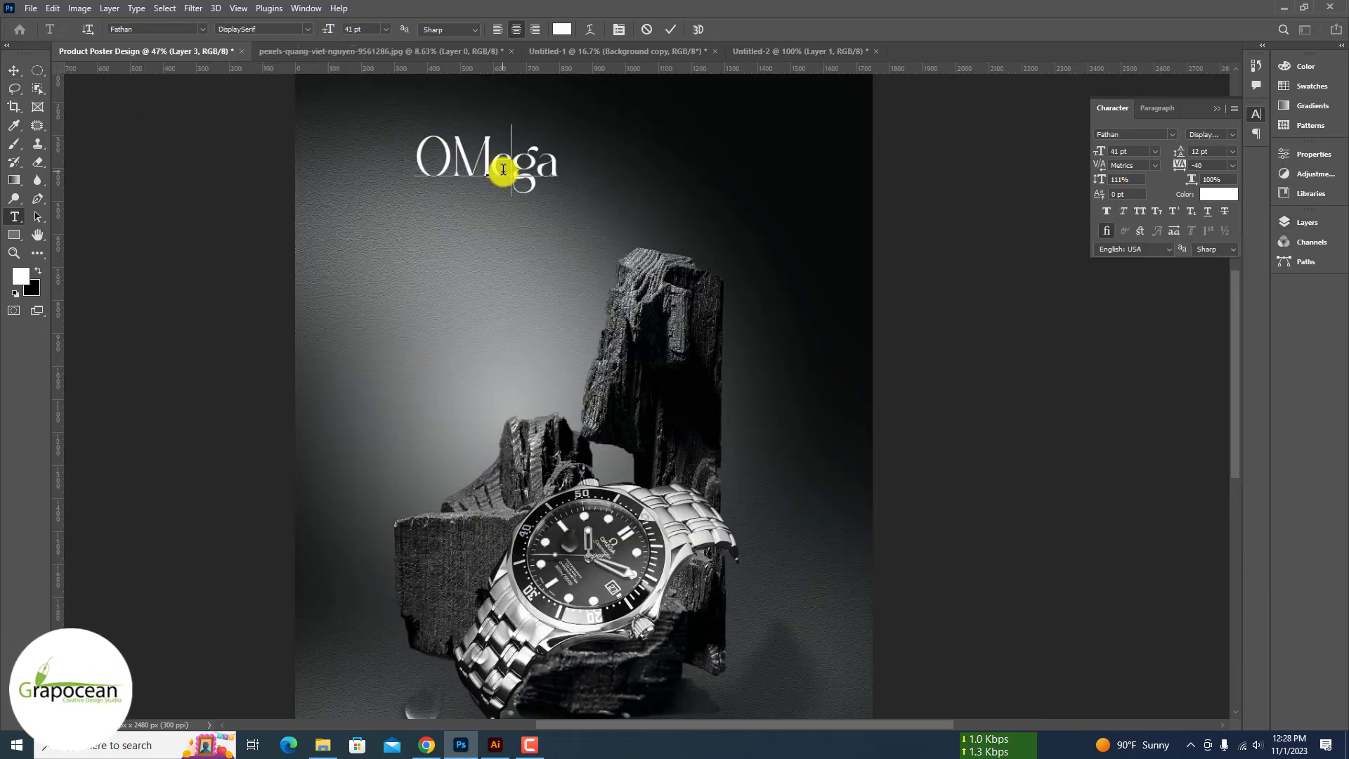
pyautogui.press('BackSpace')
pyautogui.write('m')
pyautogui.scroll(-5, 642, 244)
pyautogui.click(14, 71)
pyautogui.scroll(4, 583, 211)
pyautogui.moveTo(574, 293); pyautogui.dragTo(643, 293)
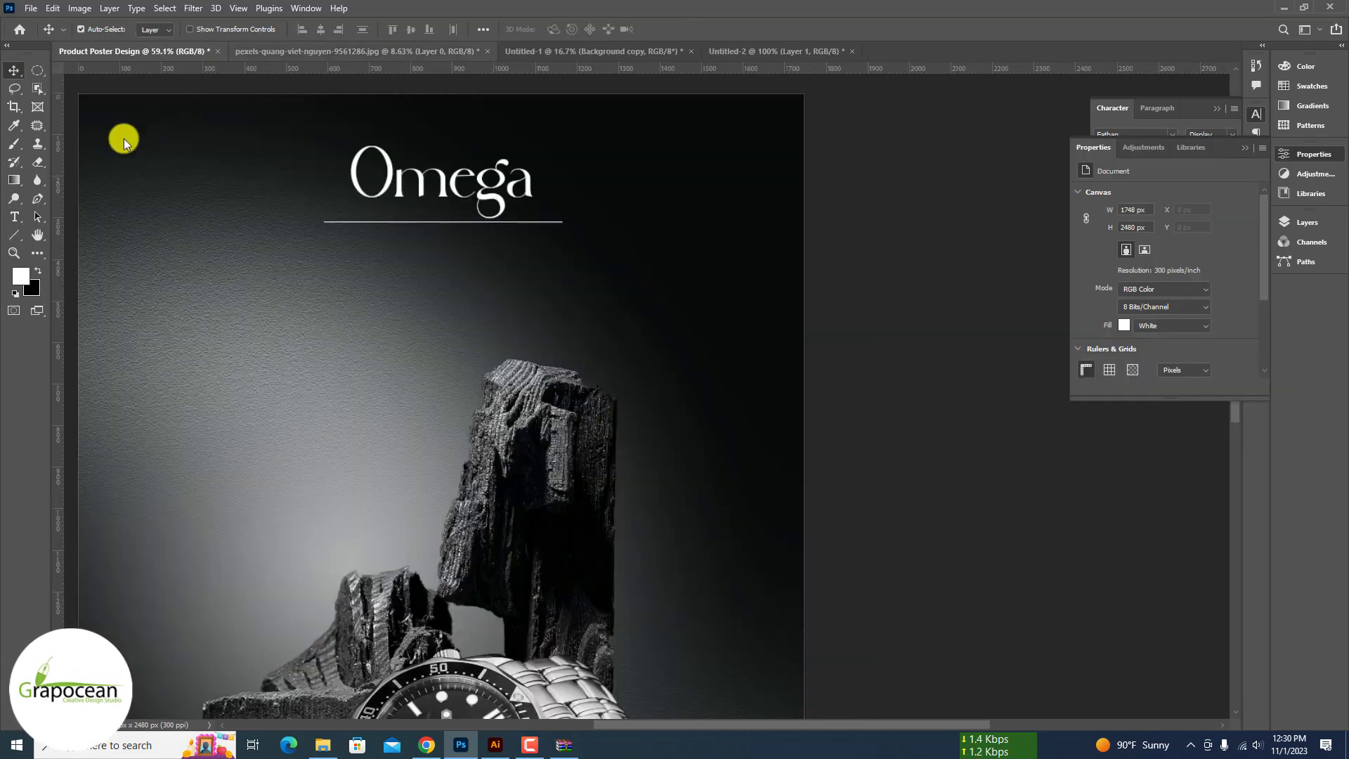
# Step: Add the tagline "Match With Your Hand" below the title's thin line in Lummoxie Script at 41 pt
pyautogui.click(14, 217)
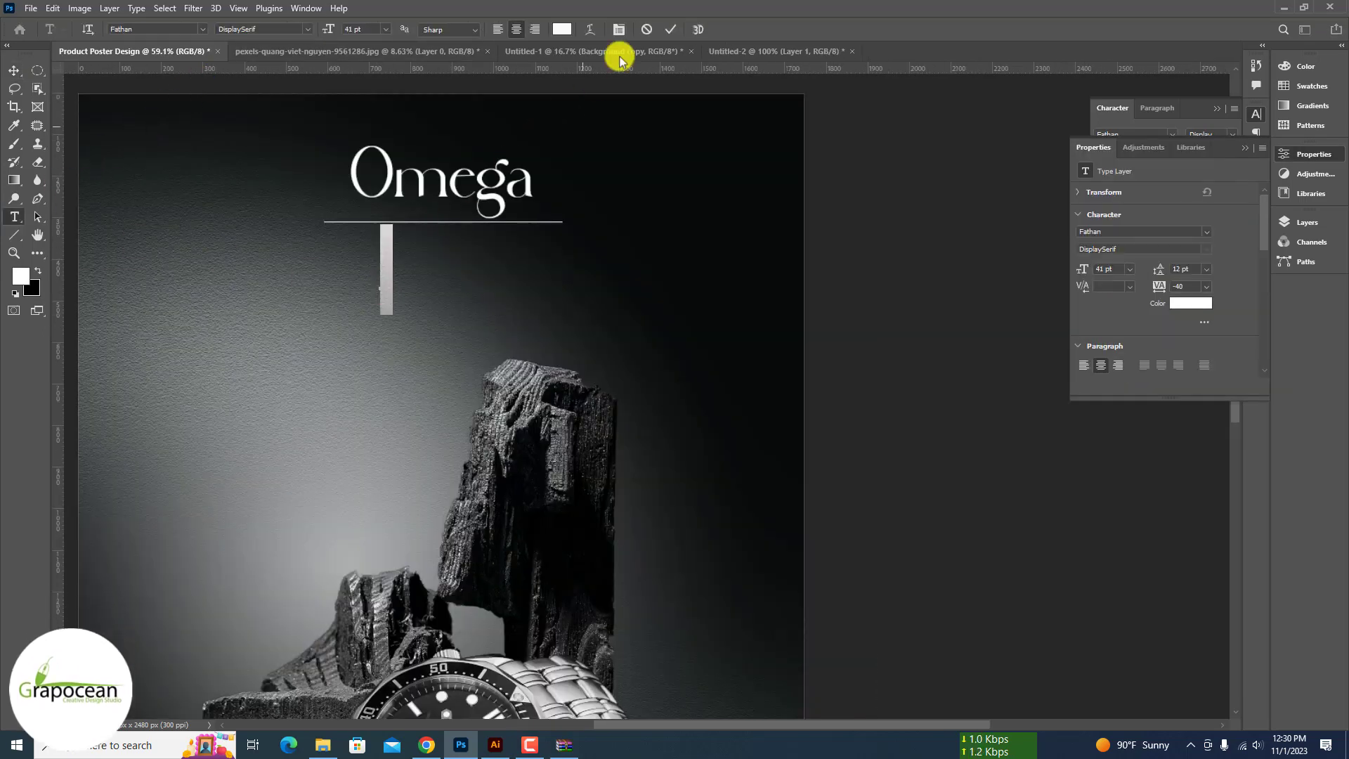
pyautogui.click(435, 274)
pyautogui.click(162, 28)
pyautogui.write('lu')
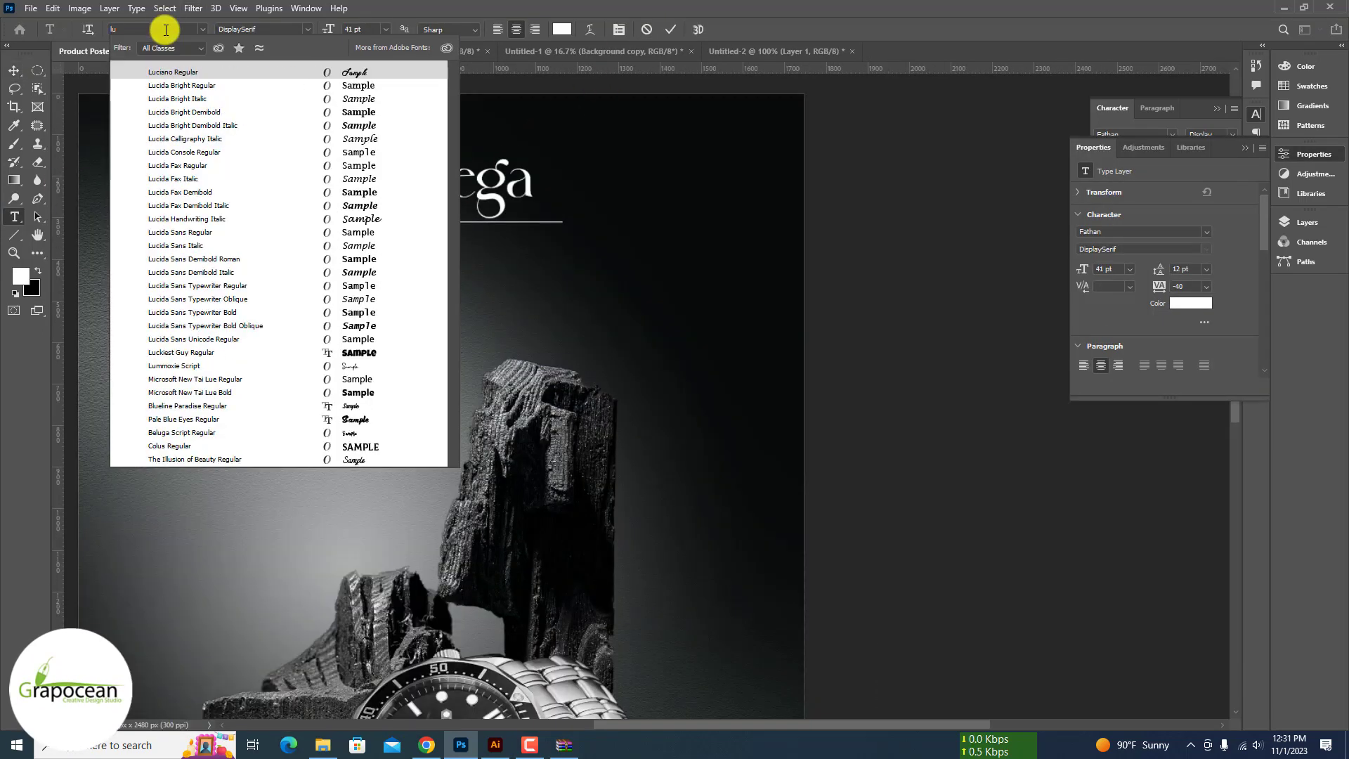
pyautogui.click(237, 365)
pyautogui.press('BackSpace')
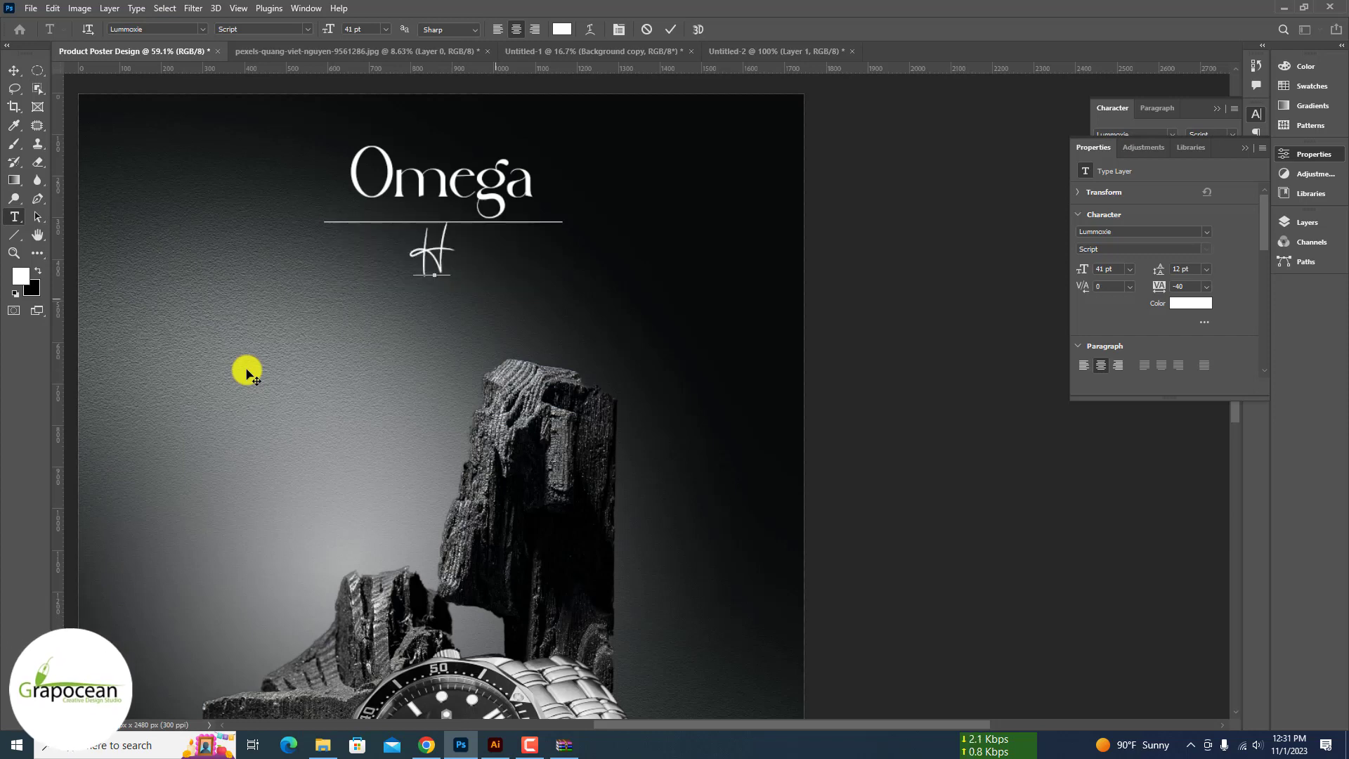
pyautogui.write('Match')
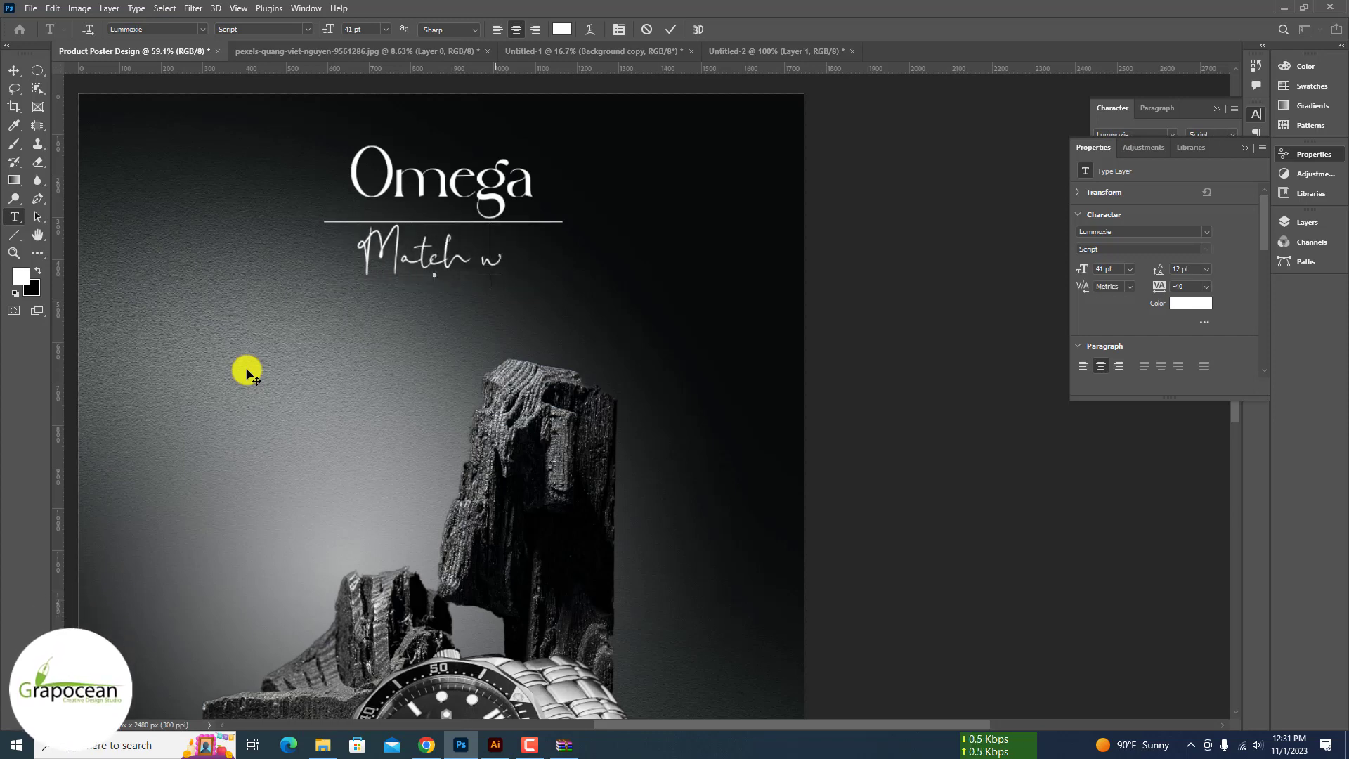
pyautogui.write(' With')
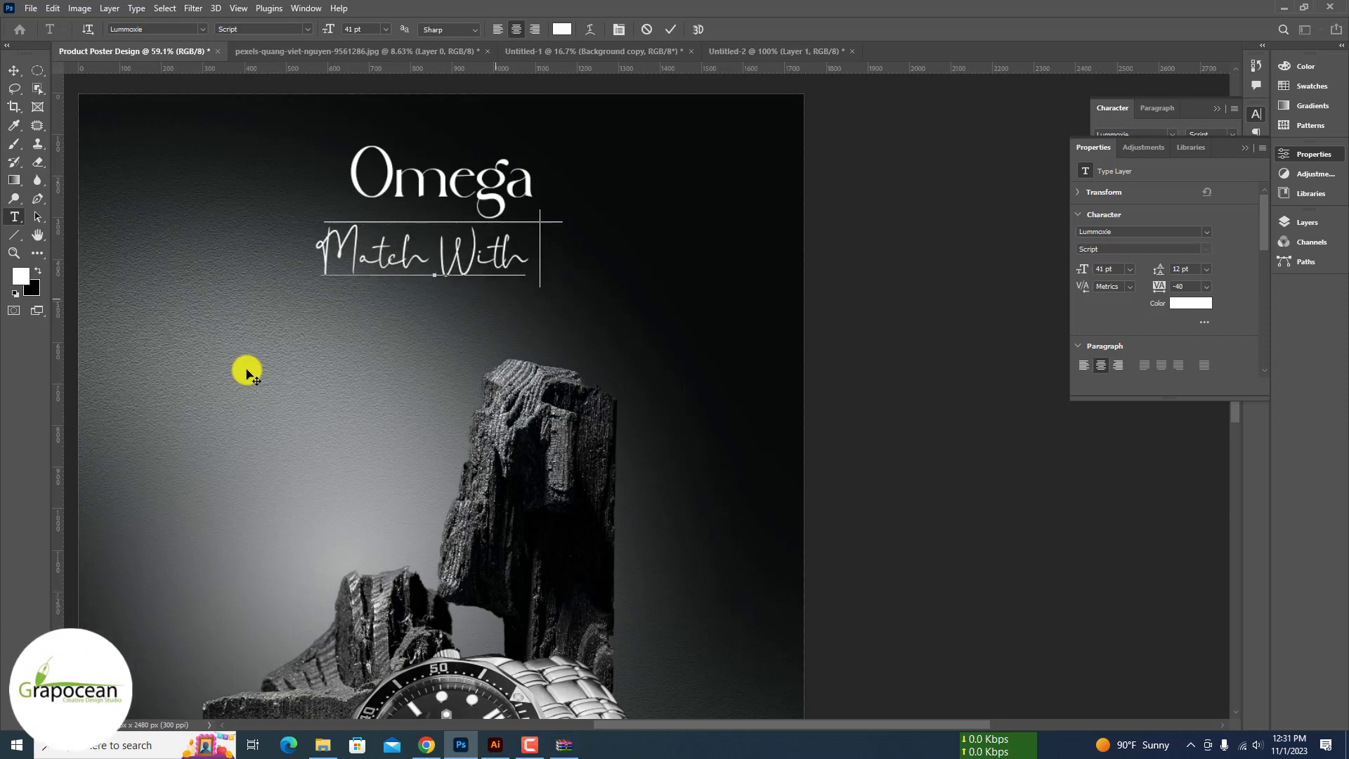
pyautogui.write(' Your Hand')
# Step: Correct the tagline's capitalisation so it reads "Match with Your hand"
pyautogui.scroll(-5, 246, 372)
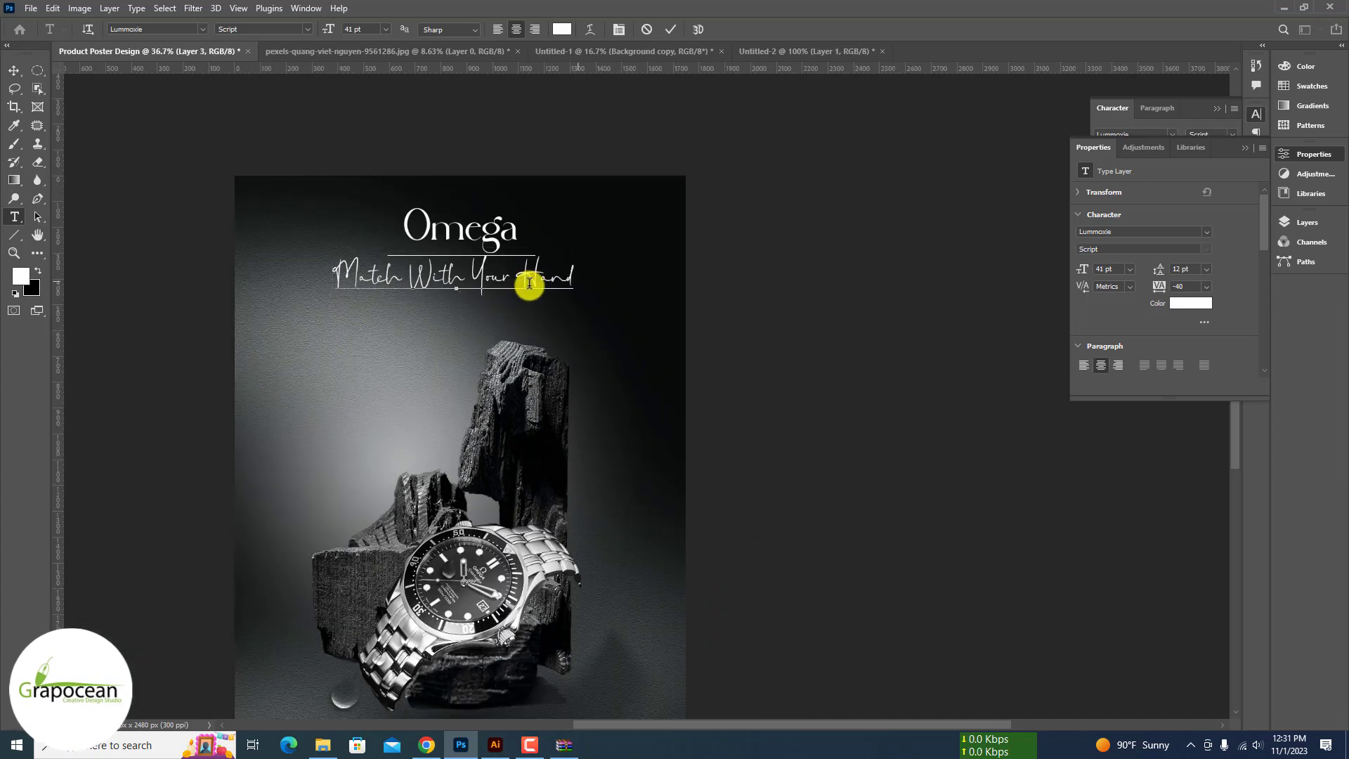
pyautogui.click(543, 283)
pyautogui.press('BackSpace')
pyautogui.write('h')
pyautogui.click(487, 269)
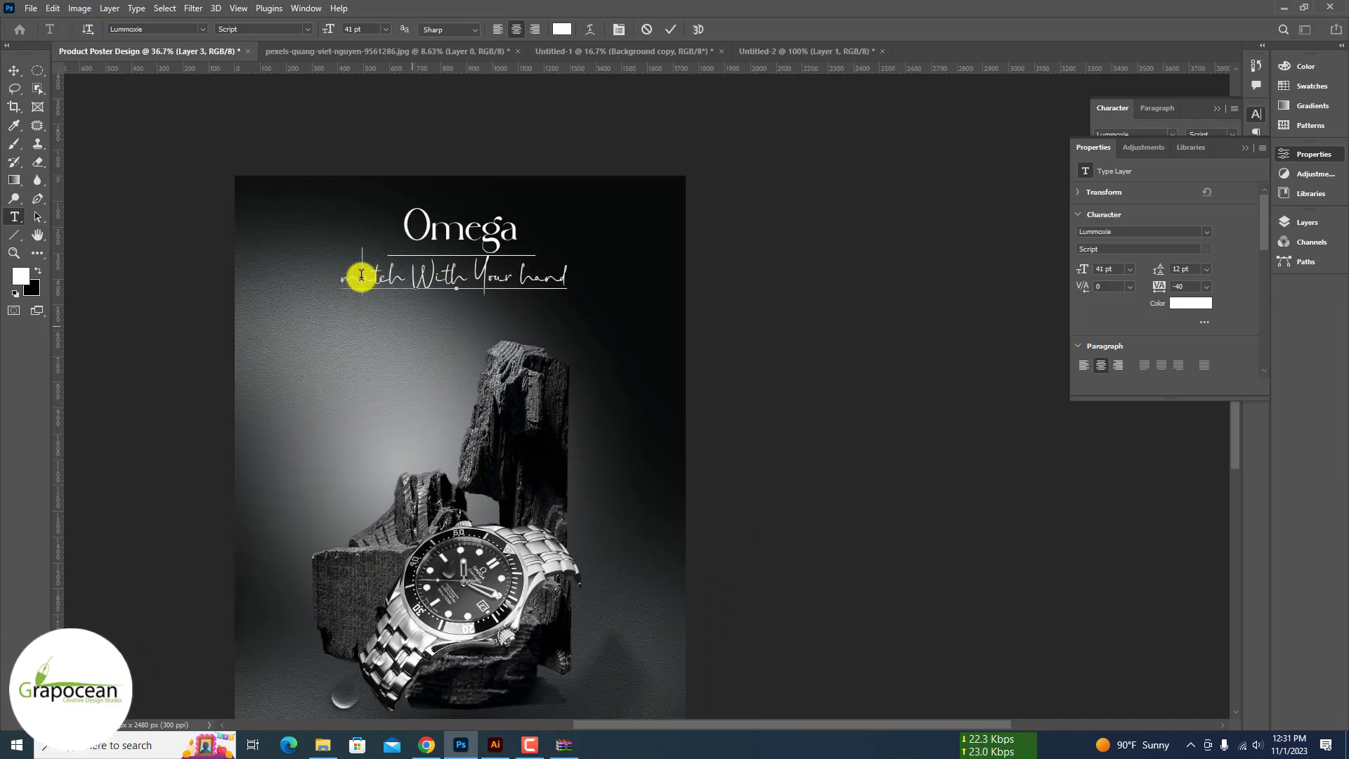
pyautogui.write('M')
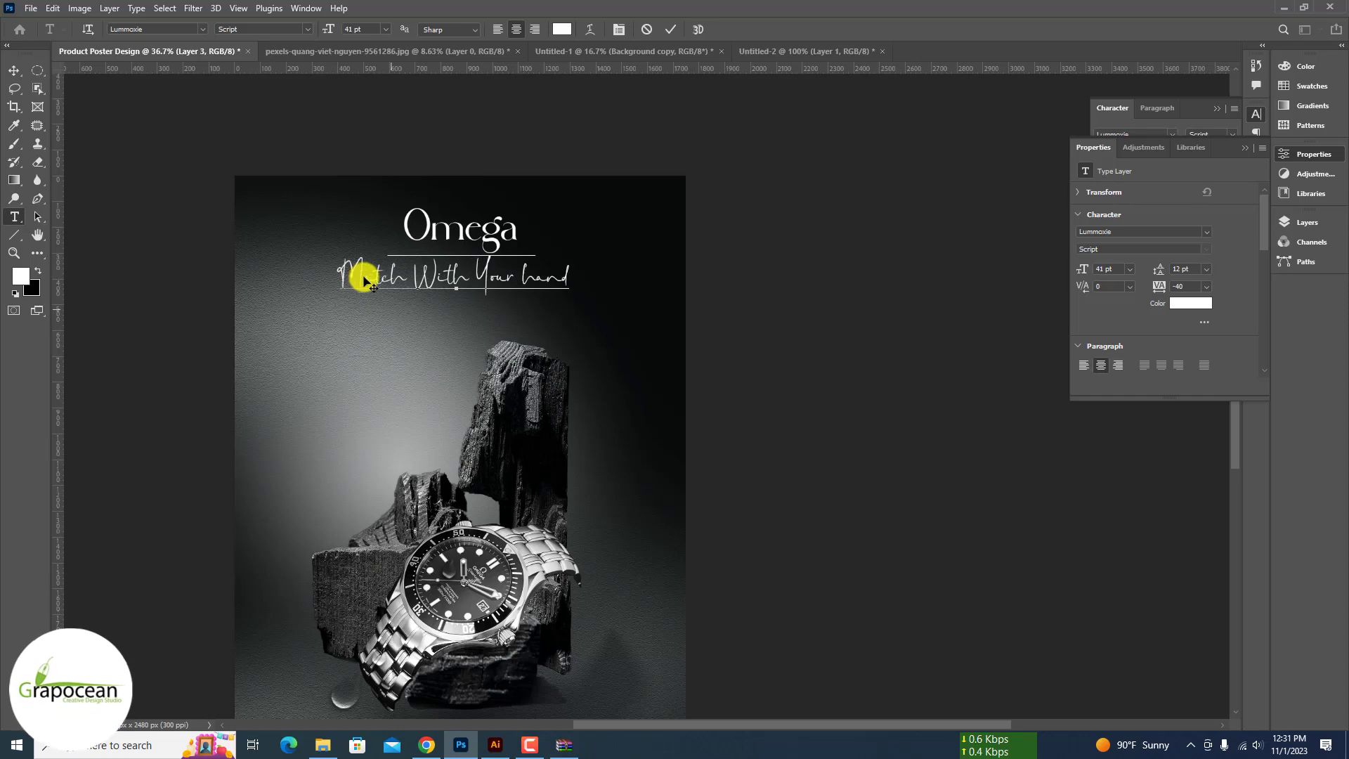
pyautogui.scroll(2, 395, 275)
pyautogui.click(14, 70)
pyautogui.scroll(-7, 455, 229)
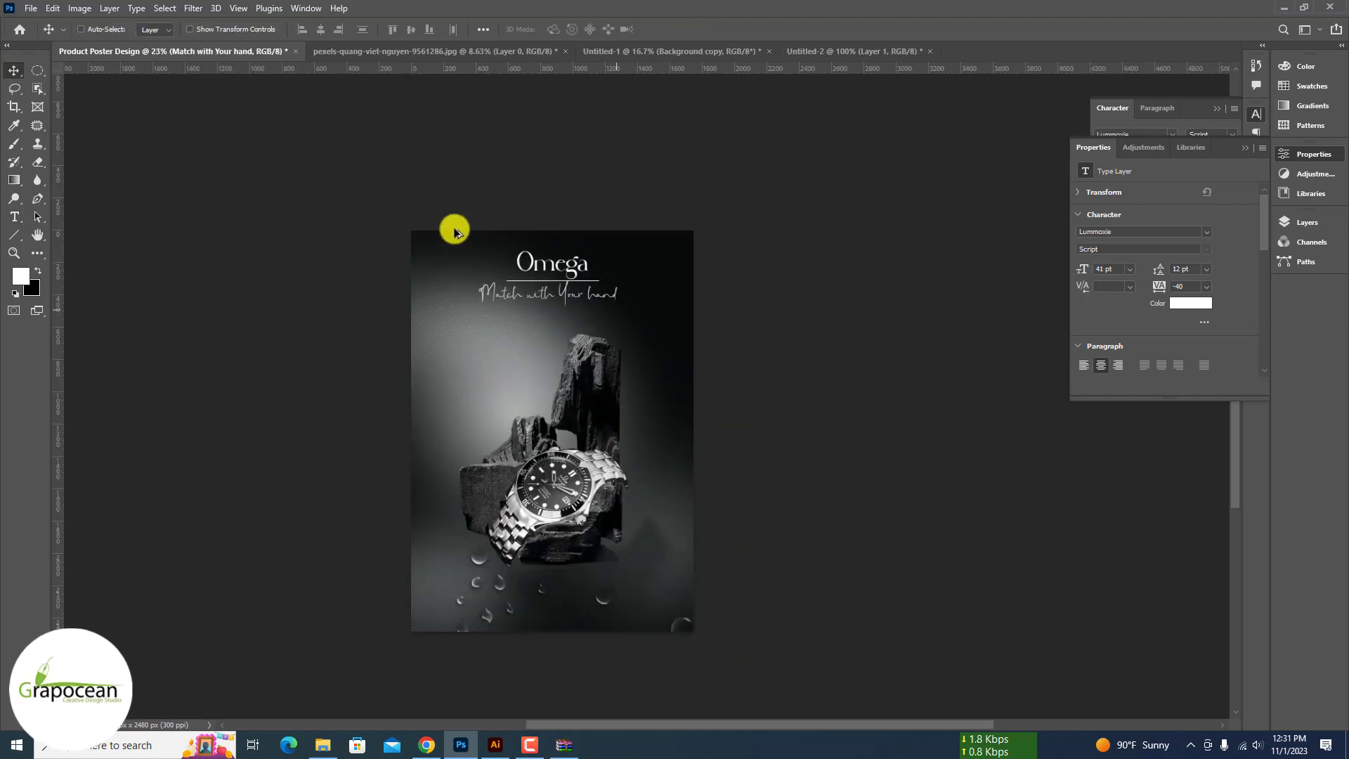
# Step: Scale down the tagline and move it from below the thin line to just above the Omega title
pyautogui.scroll(6, 601, 288)
pyautogui.moveTo(609, 284); pyautogui.dragTo(612, 183)
pyautogui.scroll(-5, 632, 302)
pyautogui.scroll(5, 773, 351)
pyautogui.click(803, 370)
pyautogui.scroll(5, 787, 358)
pyautogui.click(671, 277)
pyautogui.hotkey('ctrl', 't')
pyautogui.scroll(5, 517, 274)
pyautogui.scroll(-10, 608, 309)
pyautogui.click(875, 391)
pyautogui.scroll(5, 620, 291)
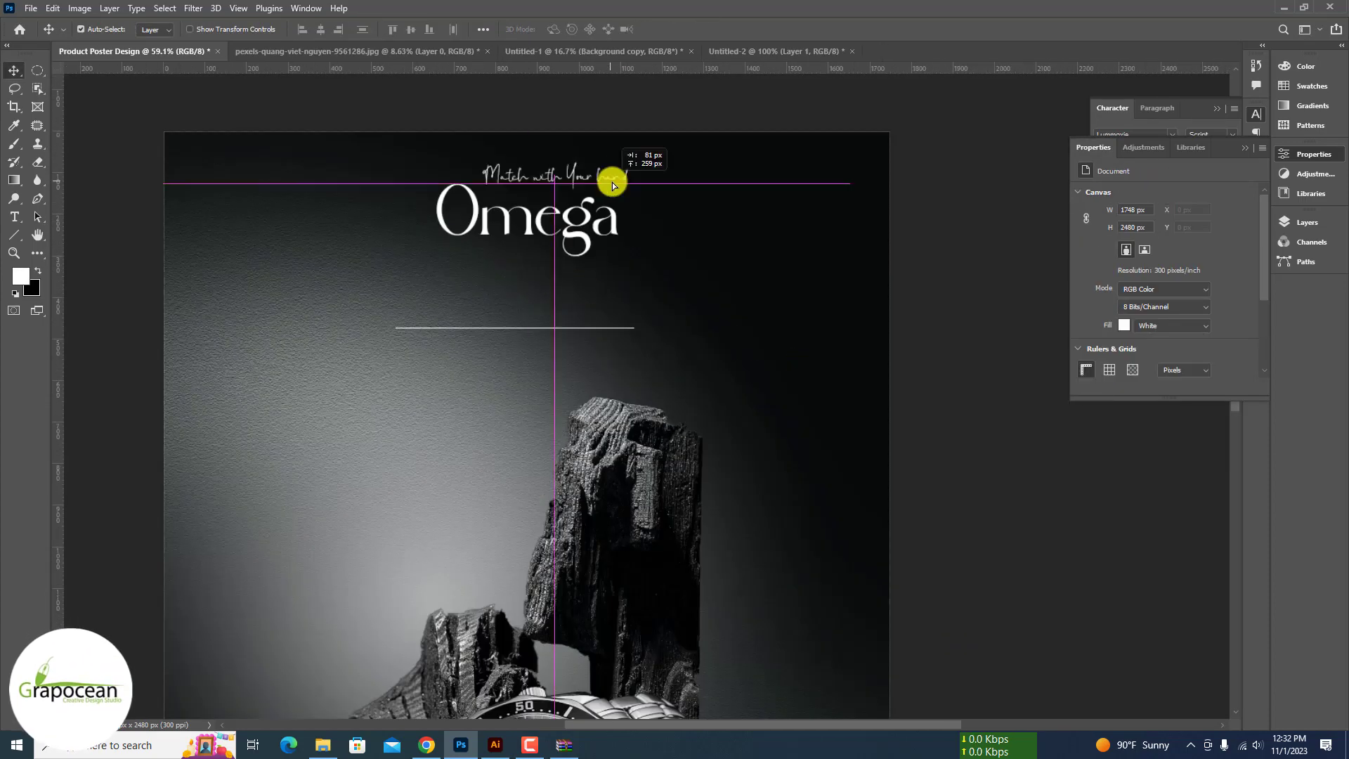
# Step: Scale the tagline to 67.85% and fit it close against the Omega title
pyautogui.moveTo(539, 259); pyautogui.dragTo(522, 264)
pyautogui.hotkey('ctrl', 't')
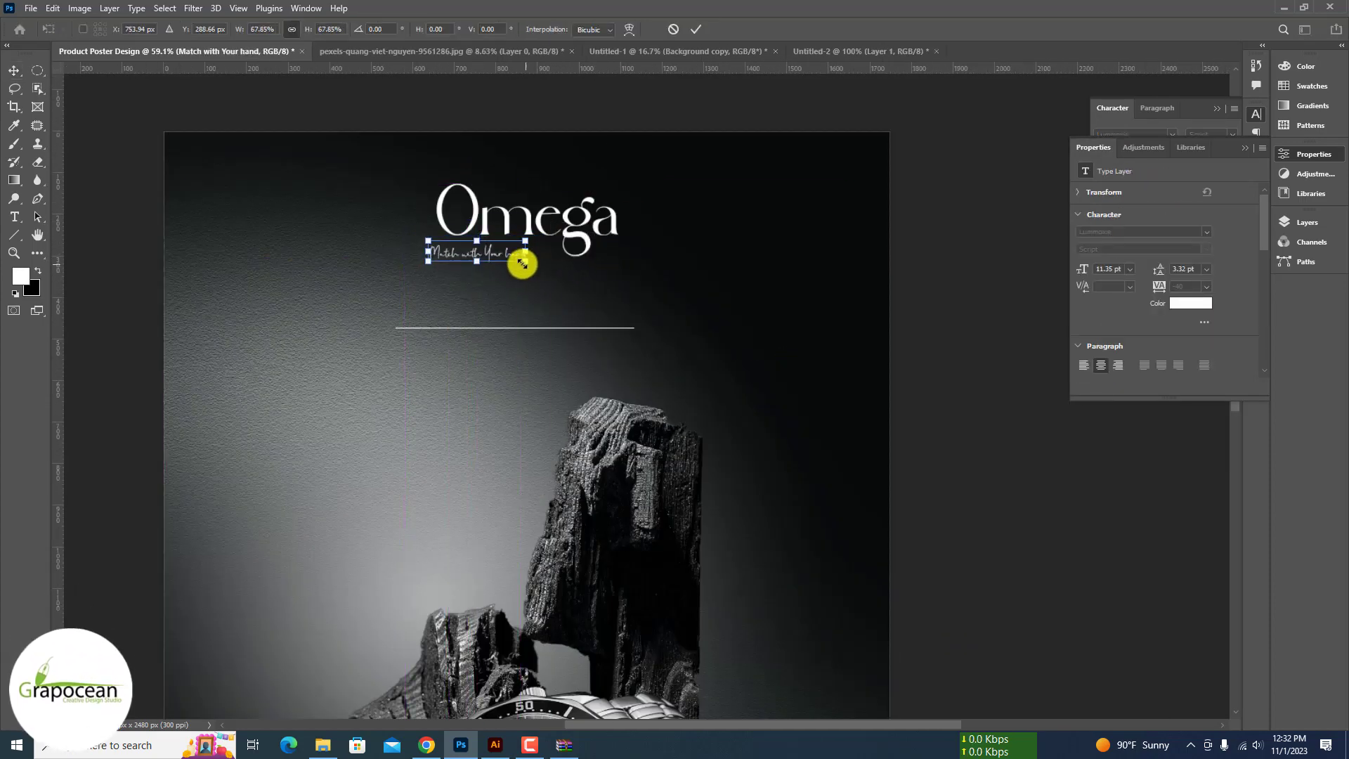
pyautogui.click(695, 30)
pyautogui.scroll(-5, 635, 231)
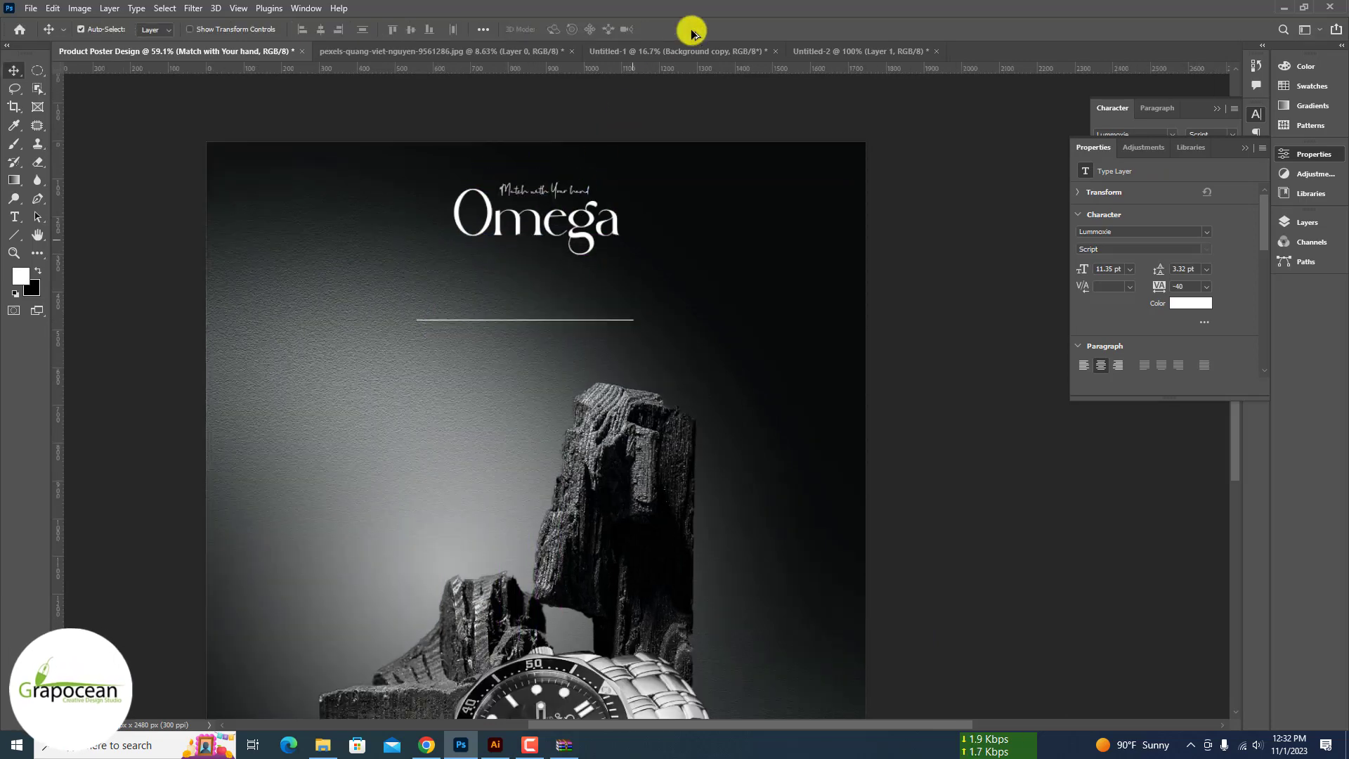
# Step: Move the thin white line up so it sits closer beneath the Omega title
pyautogui.scroll(5, 629, 292)
pyautogui.moveTo(617, 298); pyautogui.dragTo(639, 232)
pyautogui.scroll(-7, 702, 302)
pyautogui.click(738, 337)
pyautogui.scroll(9, 538, 216)
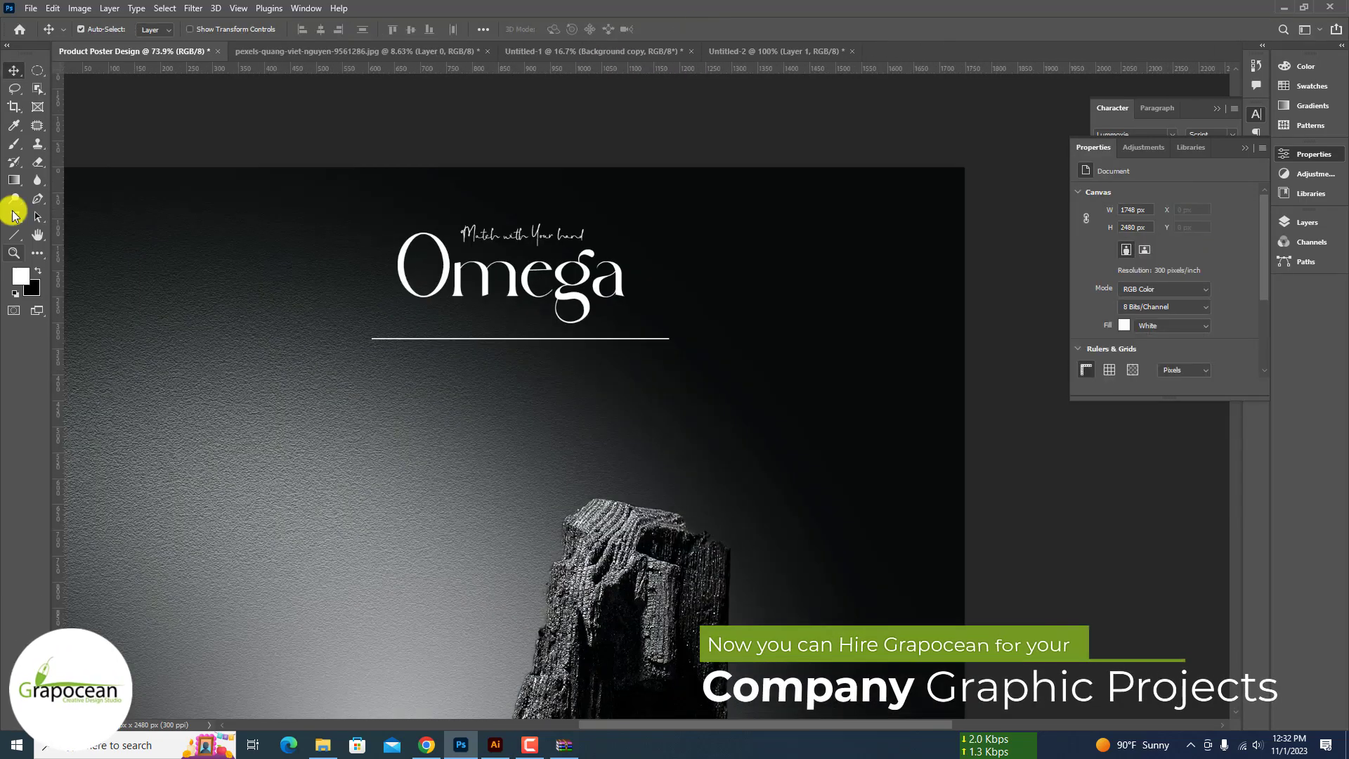
# Step: Set the Omega title's kerning to Optical, its tracking to 40 and its vertical scale to 100%
pyautogui.doubleClick(400, 277)
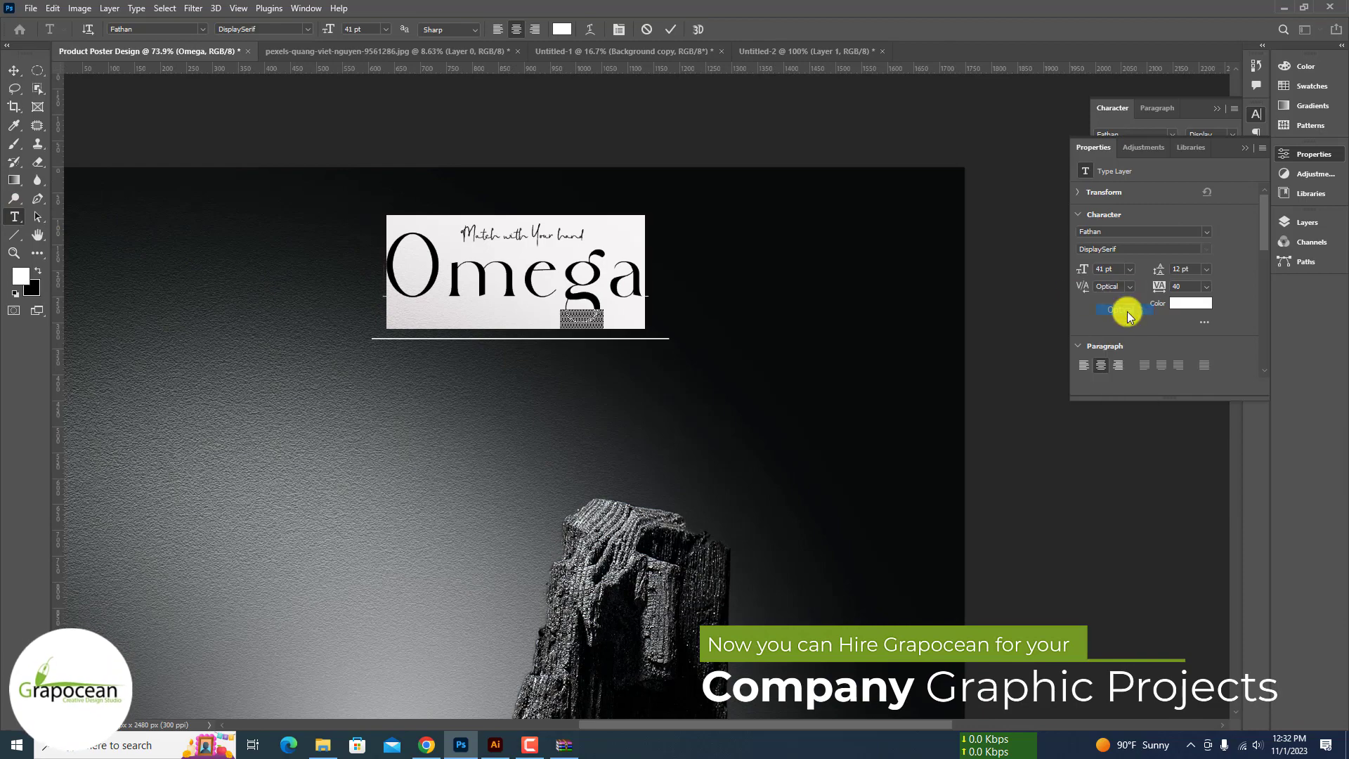
pyautogui.click(1124, 311)
pyautogui.moveTo(1095, 181); pyautogui.dragTo(1093, 181)
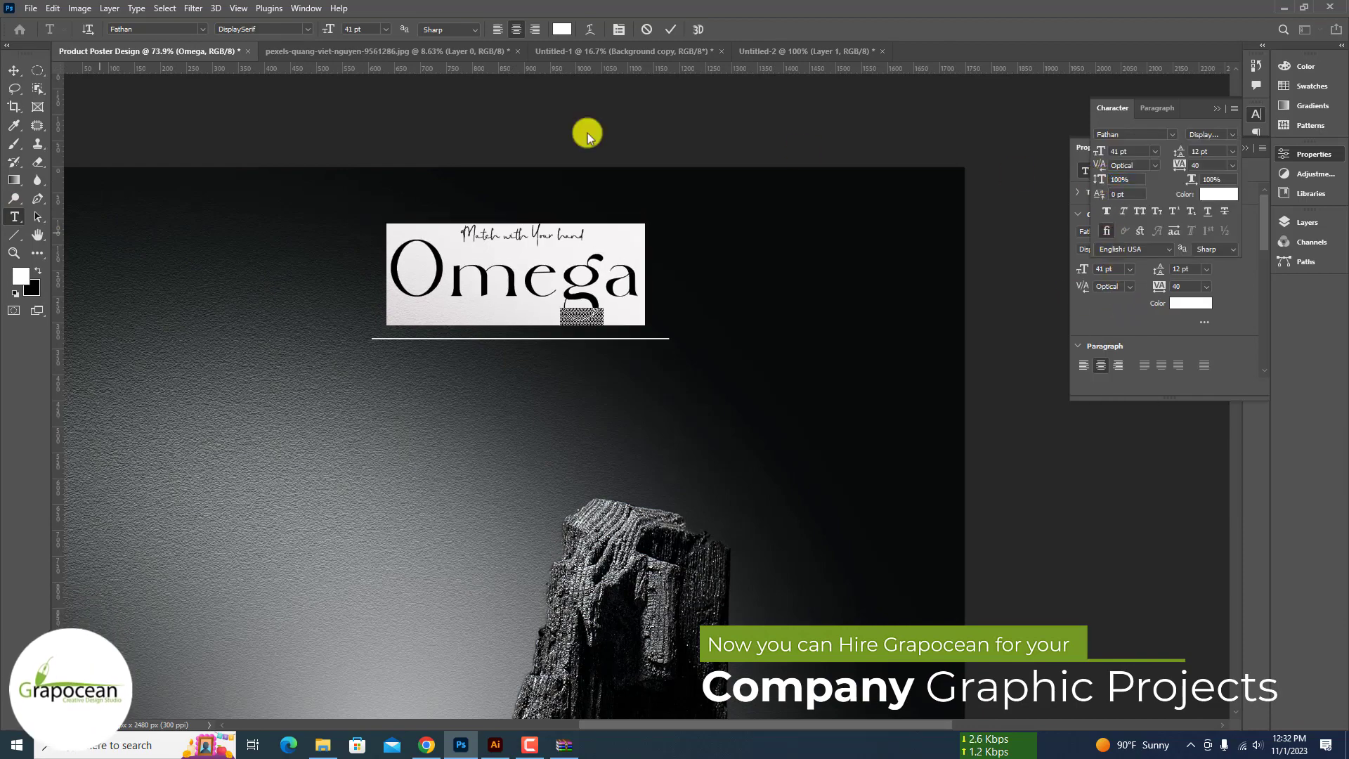
pyautogui.click(19, 82)
pyautogui.scroll(-8, 19, 78)
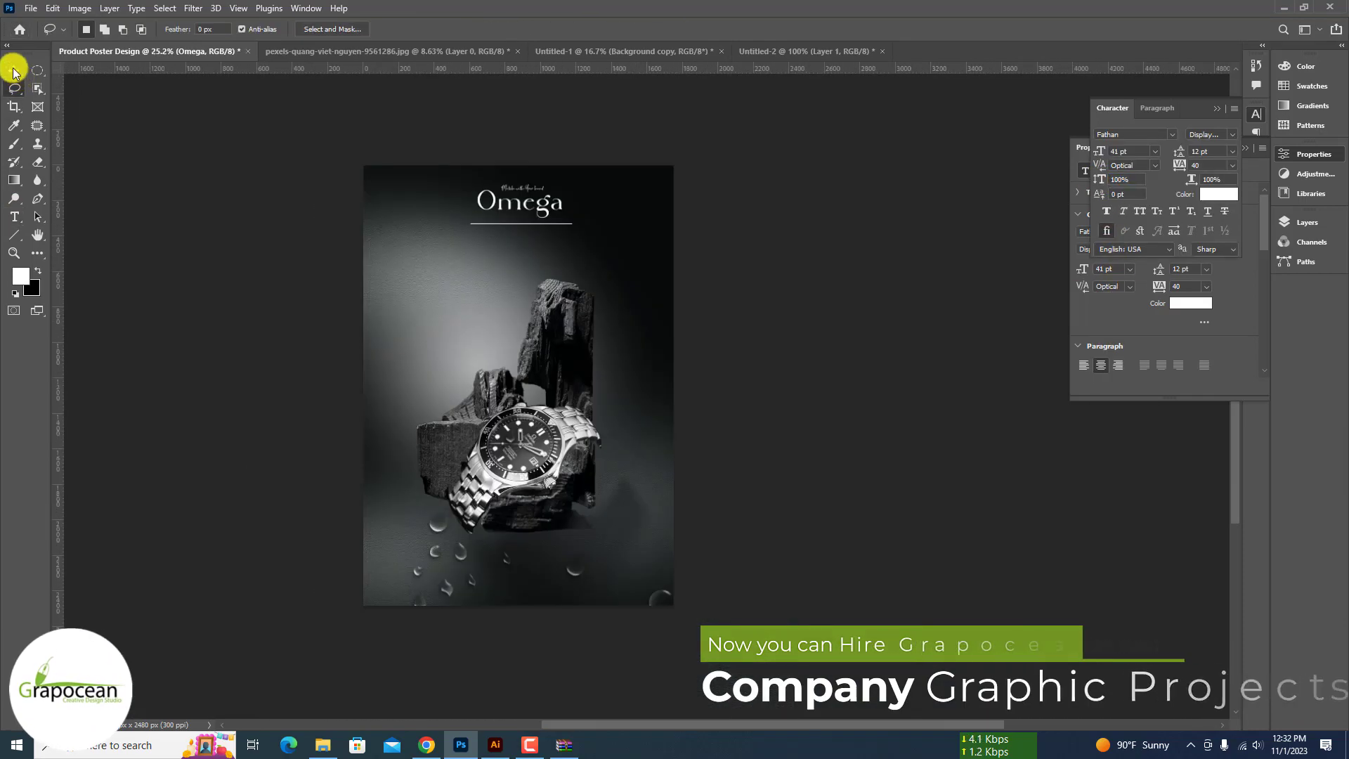
# Step: Enlarge the Omega title to 238.73% and centre it across the upper part of the poster
pyautogui.scroll(3, 596, 188)
pyautogui.hotkey('ctrl', 't')
pyautogui.moveTo(564, 242); pyautogui.dragTo(602, 298)
pyautogui.scroll(-4, 598, 244)
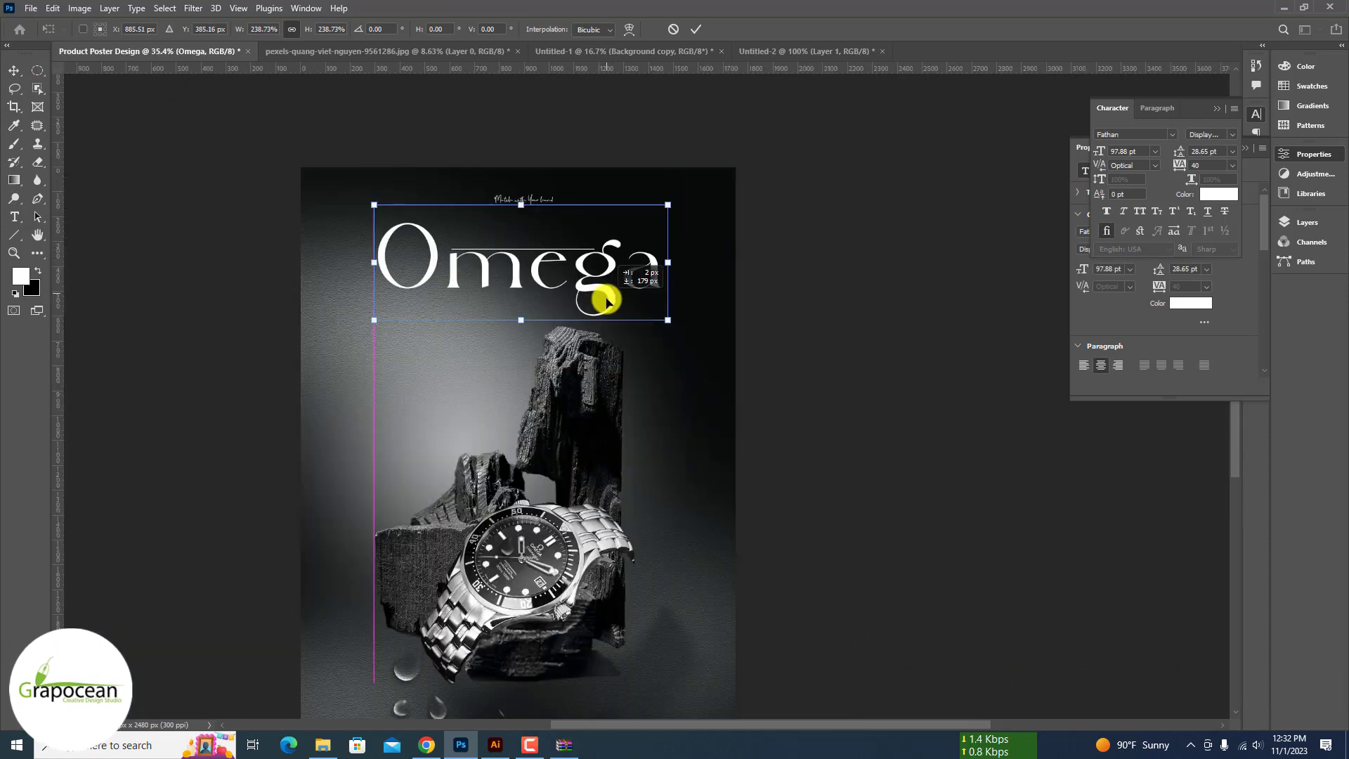
pyautogui.click(695, 29)
# Step: Scale the tagline to 205.47% and seat it on the thin line between the tall letters of the Omega title
pyautogui.scroll(3, 509, 208)
pyautogui.moveTo(535, 189); pyautogui.dragTo(602, 254)
pyautogui.hotkey('ctrl', 't')
pyautogui.moveTo(577, 245); pyautogui.dragTo(595, 250)
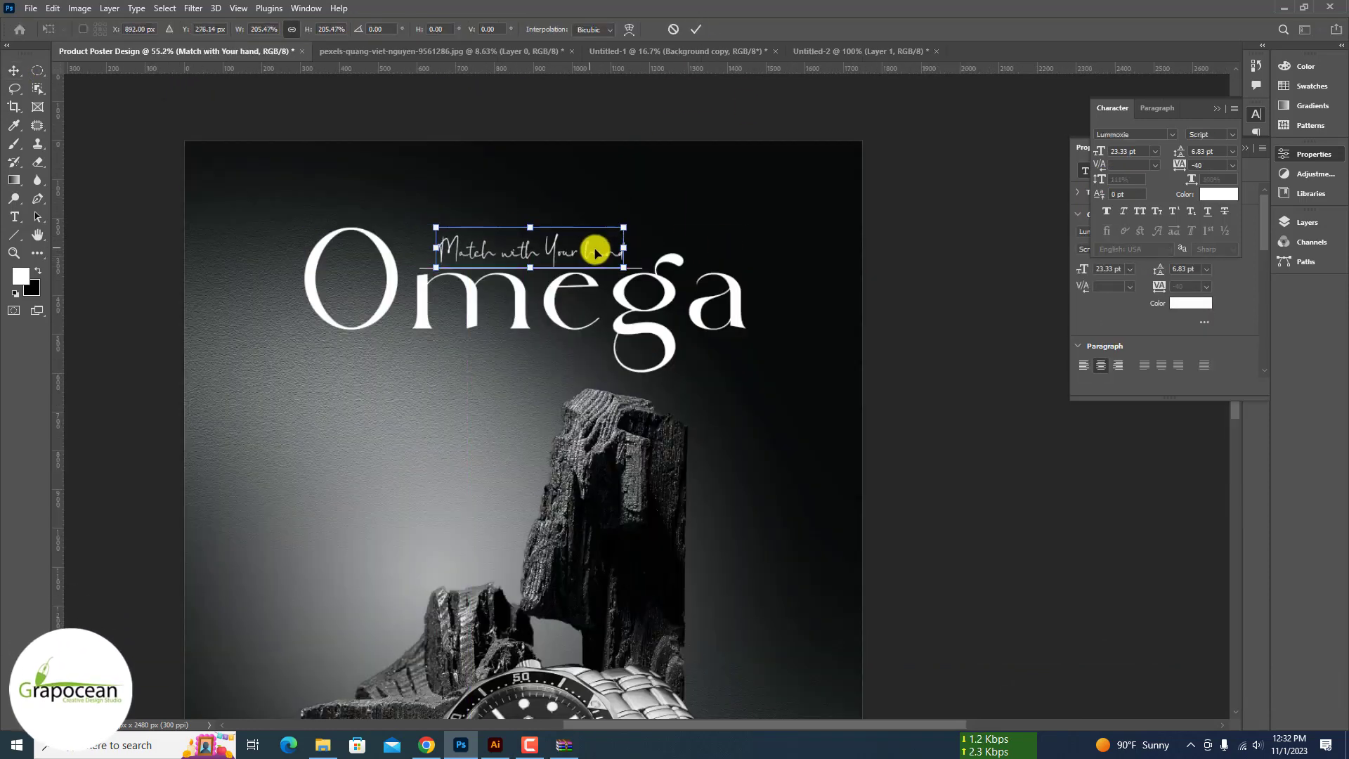
pyautogui.press('Return')
pyautogui.scroll(-4, 632, 243)
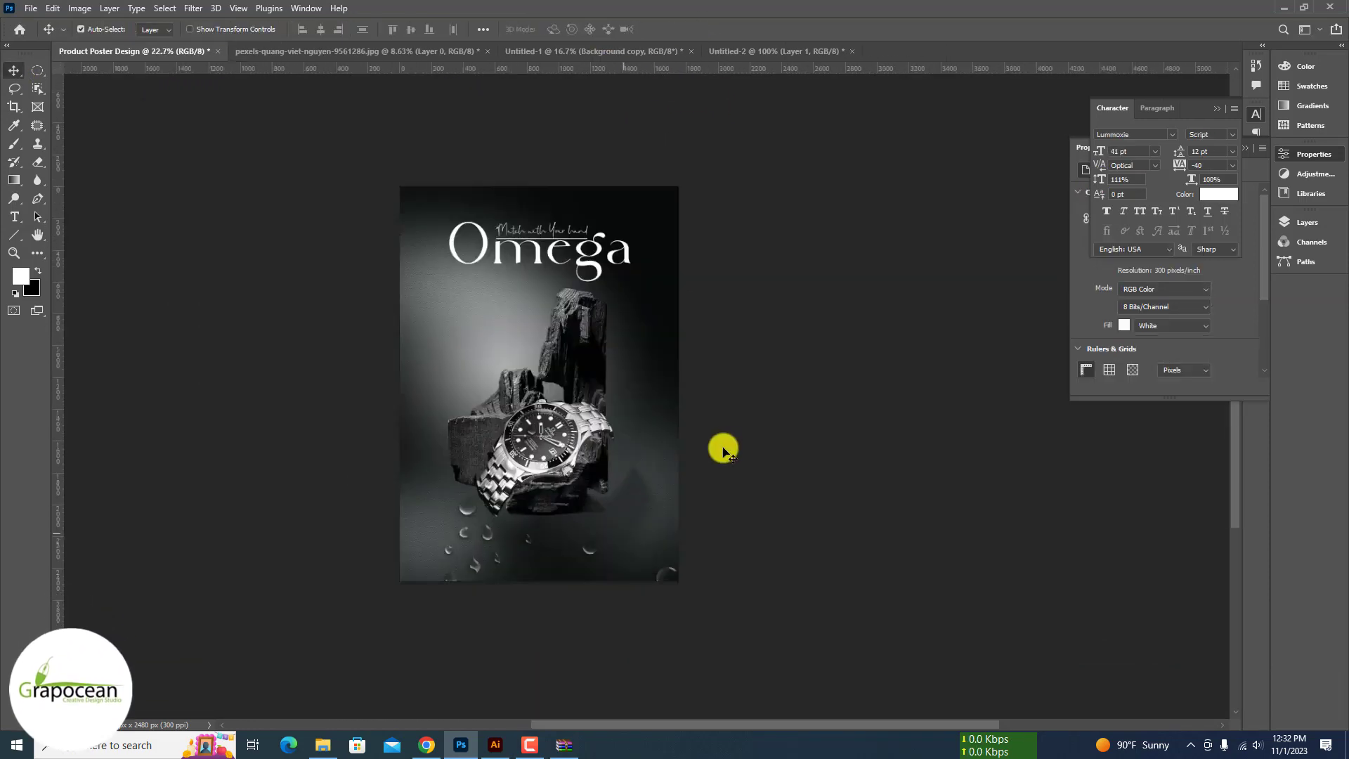
# Step: Try to move the watch, charcoal, droplets and lighting layers together up towards the title
pyautogui.scroll(2, 436, 419)
pyautogui.moveTo(415, 409); pyautogui.dragTo(414, 410)
pyautogui.scroll(-4, 606, 444)
pyautogui.moveTo(728, 527); pyautogui.dragTo(452, 381)
pyautogui.moveTo(578, 387); pyautogui.dragTo(583, 355)
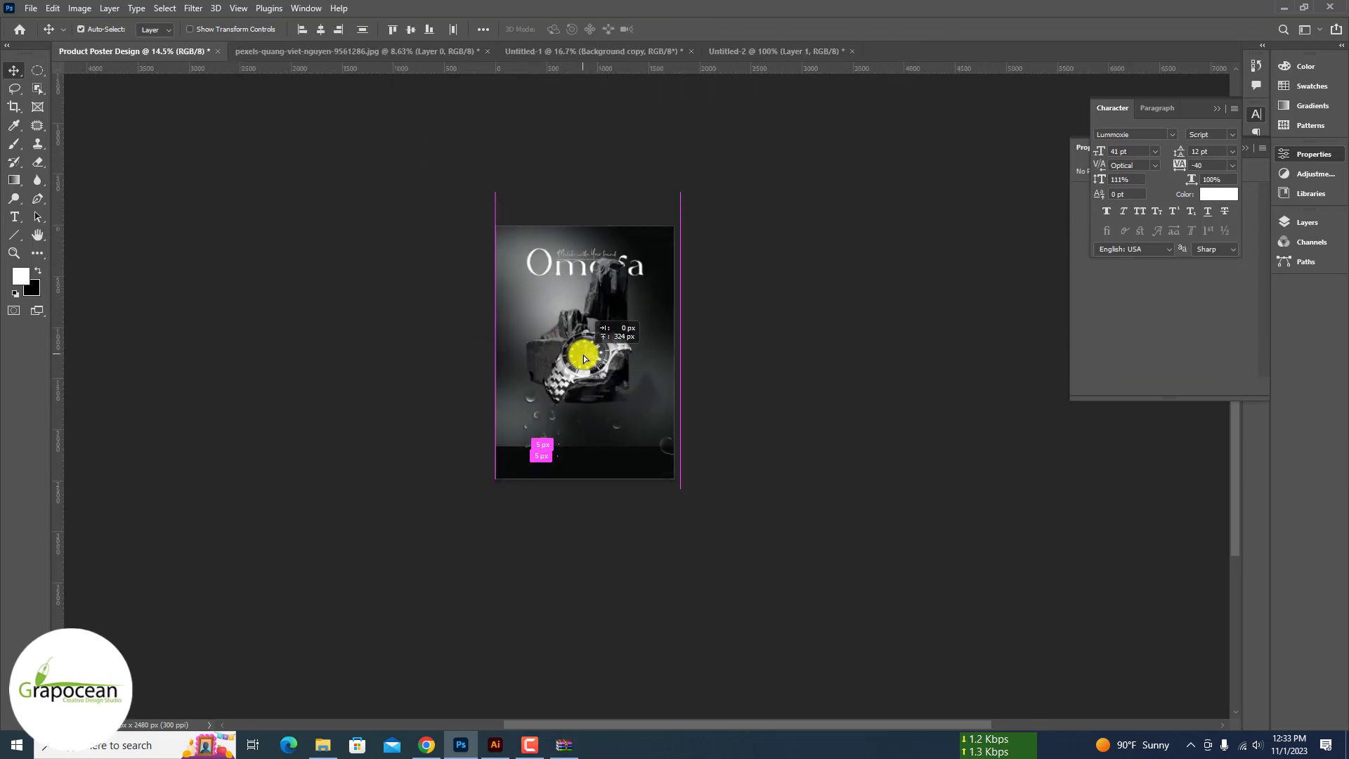
pyautogui.hotkey('ctrl', 'z')
# Step: Deselect the solid colour fill layers and nudge the watch, charcoal, droplets and lighting layers up until the charcoal overlaps the Omega title
pyautogui.click(1306, 223)
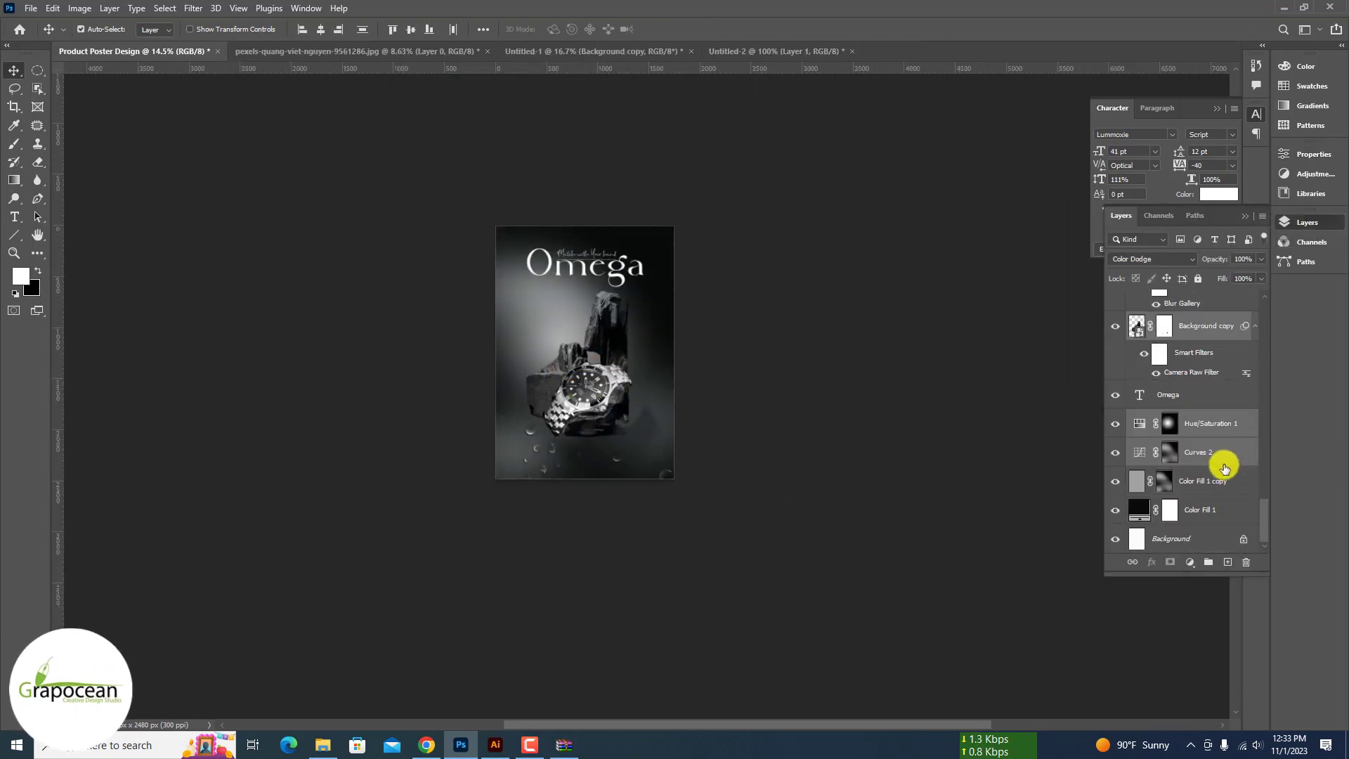
pyautogui.hotkey('shift', 'Up')
pyautogui.hotkey('shift', 'Up')
pyautogui.hotkey('shift', 'Up')
pyautogui.hotkey('shift', 'Up')
pyautogui.hotkey('shift', 'Up')
pyautogui.hotkey('shift', 'Up')
pyautogui.hotkey('shift', 'Up')
pyautogui.hotkey('shift', 'Up')
pyautogui.hotkey('shift', 'Up')
pyautogui.hotkey('shift', 'Up')
pyautogui.hotkey('shift', 'Up')
pyautogui.hotkey('shift', 'Up')
pyautogui.hotkey('shift', 'Up')
pyautogui.hotkey('shift', 'Up')
pyautogui.hotkey('shift', 'Up')
pyautogui.hotkey('shift', 'Up')
pyautogui.hotkey('shift', 'Up')
pyautogui.hotkey('shift', 'Up')
pyautogui.hotkey('shift', 'Up')
pyautogui.hotkey('shift', 'Up')
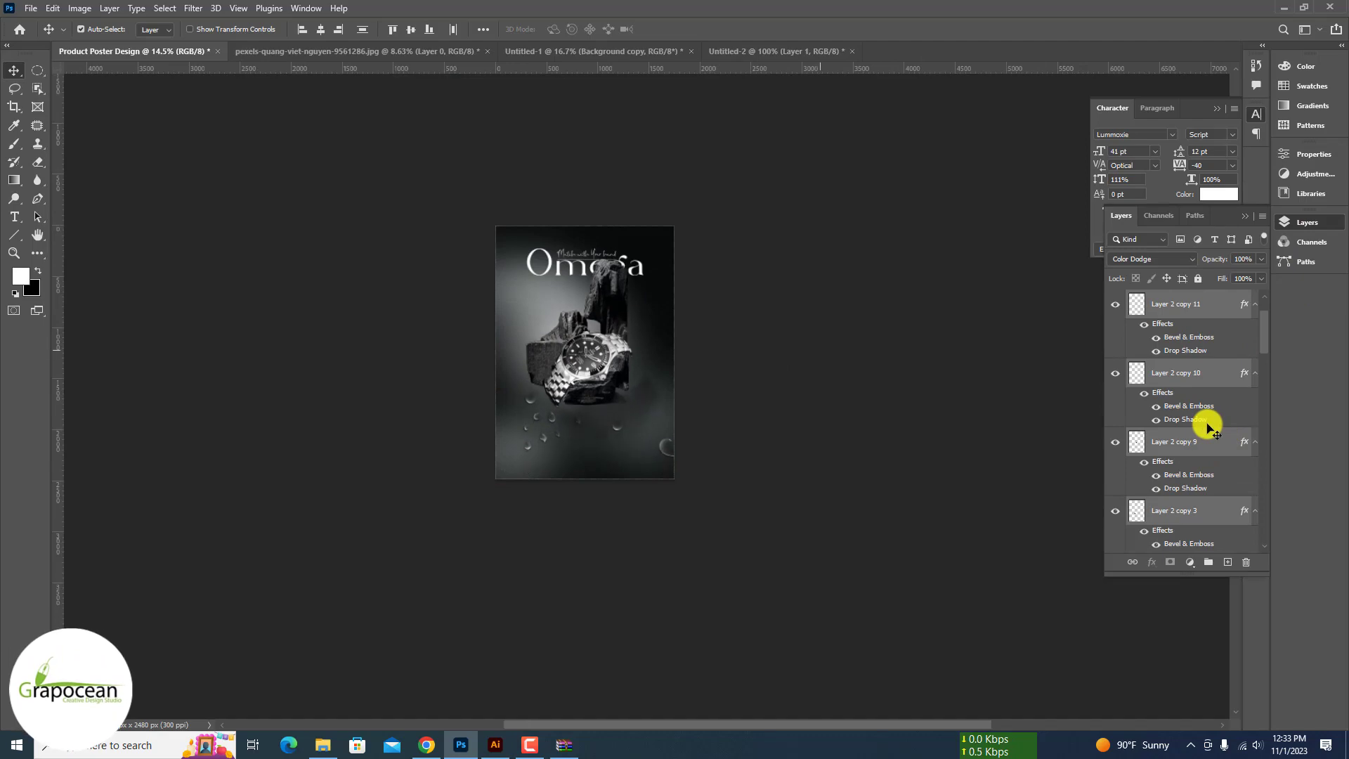
pyautogui.scroll(5, 1207, 424)
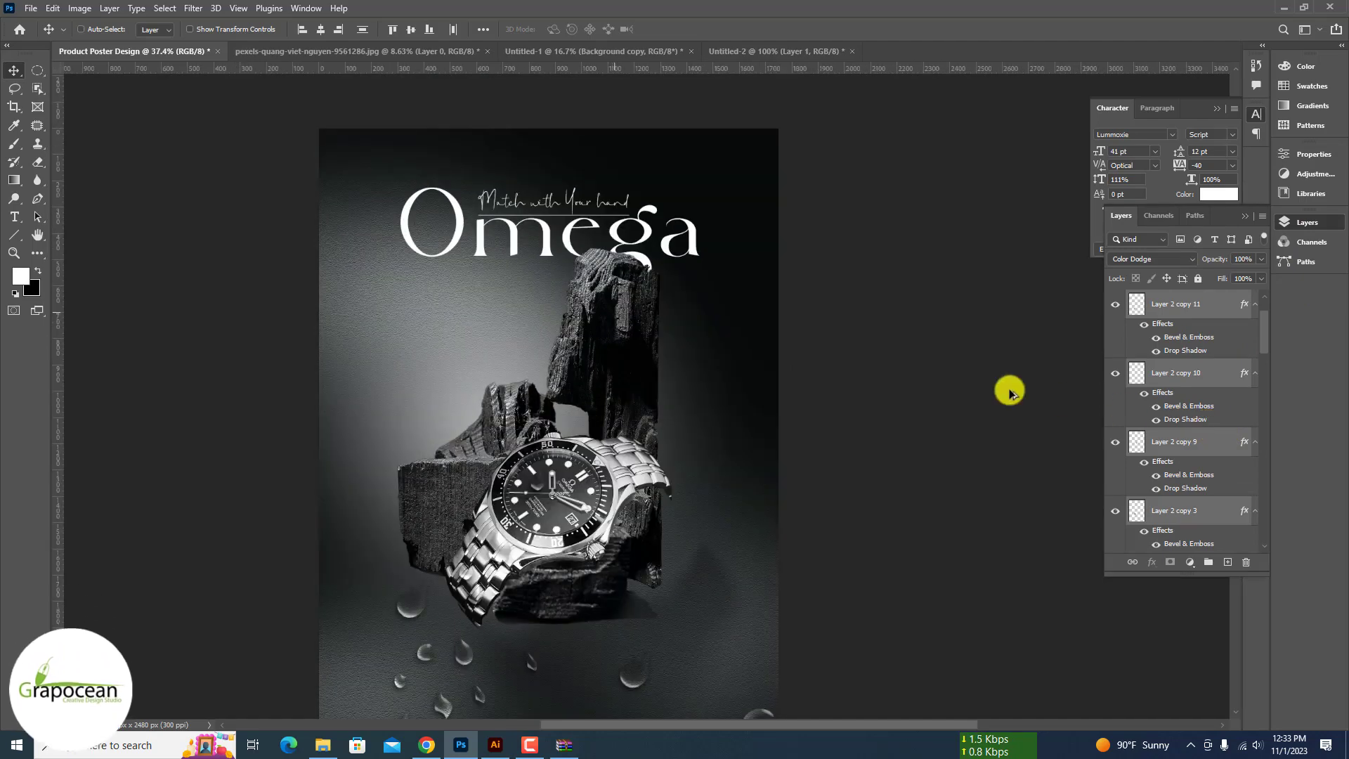
pyautogui.scroll(-4, 624, 321)
pyautogui.moveTo(623, 324); pyautogui.dragTo(625, 325)
# Step: Move the droplet from the poster's lower-right area to beside the charcoal's lower right edge and scale it down
pyautogui.scroll(5, 727, 369)
pyautogui.click(834, 499)
pyautogui.moveTo(756, 528); pyautogui.dragTo(683, 433)
pyautogui.hotkey('ctrl', 't')
pyautogui.moveTo(731, 470); pyautogui.dragTo(710, 403)
pyautogui.moveTo(708, 412); pyautogui.dragTo(701, 418)
pyautogui.press('Return')
pyautogui.scroll(5, 600, 509)
# Step: Duplicate the large droplet left of the watch strap, place the copy below the charcoal and scale it to about 69%
pyautogui.click(509, 452)
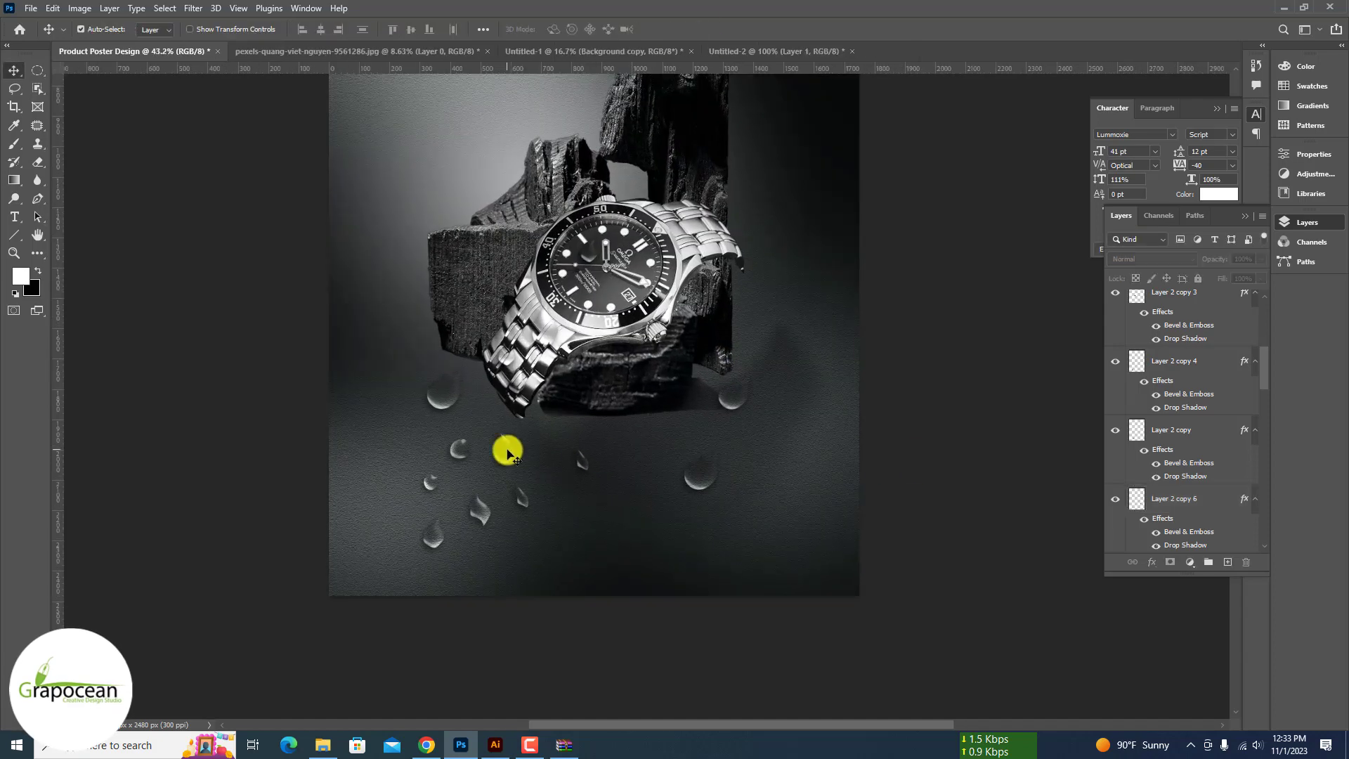
pyautogui.click(506, 451)
pyautogui.moveTo(444, 402); pyautogui.dragTo(635, 452)
pyautogui.hotkey('ctrl', 't')
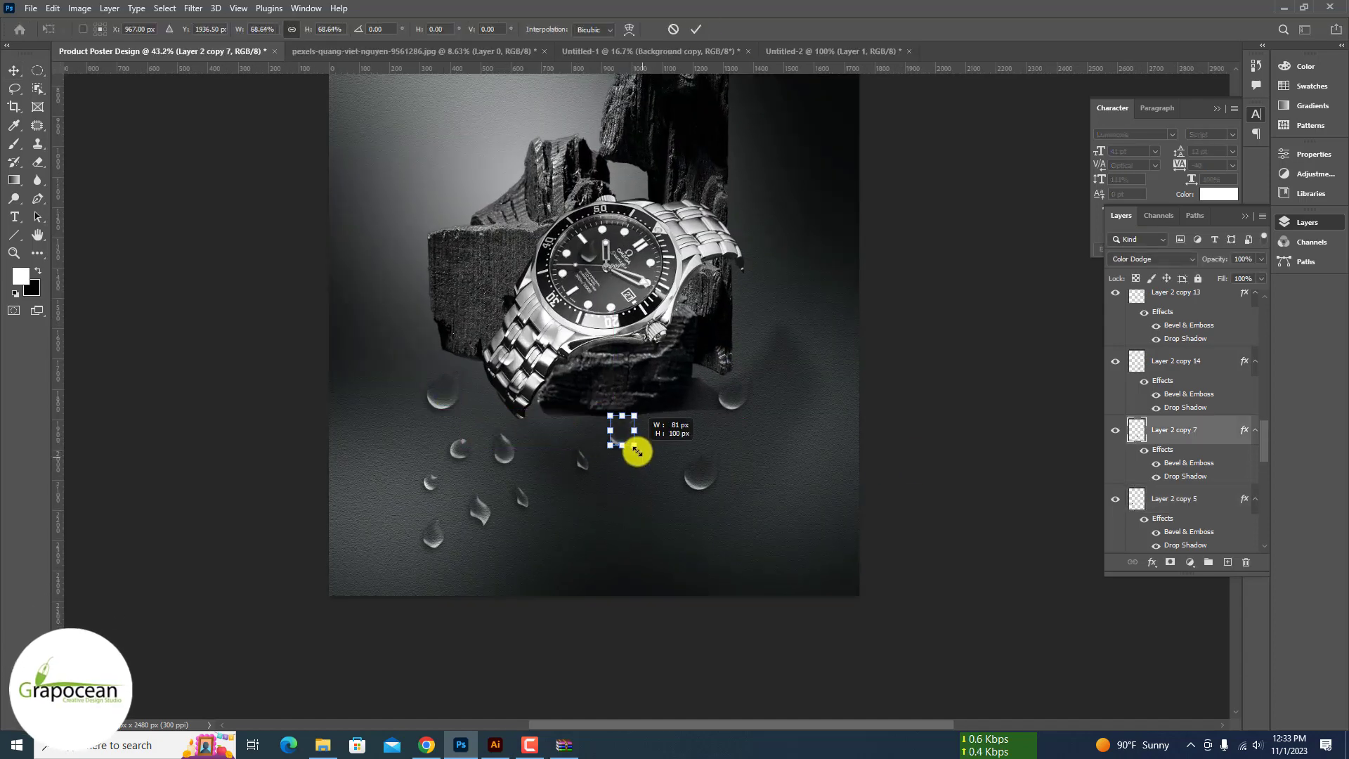
pyautogui.press('Return')
# Step: Duplicate the teardrop droplet below the strap slightly to its right and scale the copy to 76.94%
pyautogui.click(927, 520)
pyautogui.scroll(3, 673, 417)
pyautogui.moveTo(456, 461); pyautogui.dragTo(527, 459)
pyautogui.hotkey('ctrl', 't')
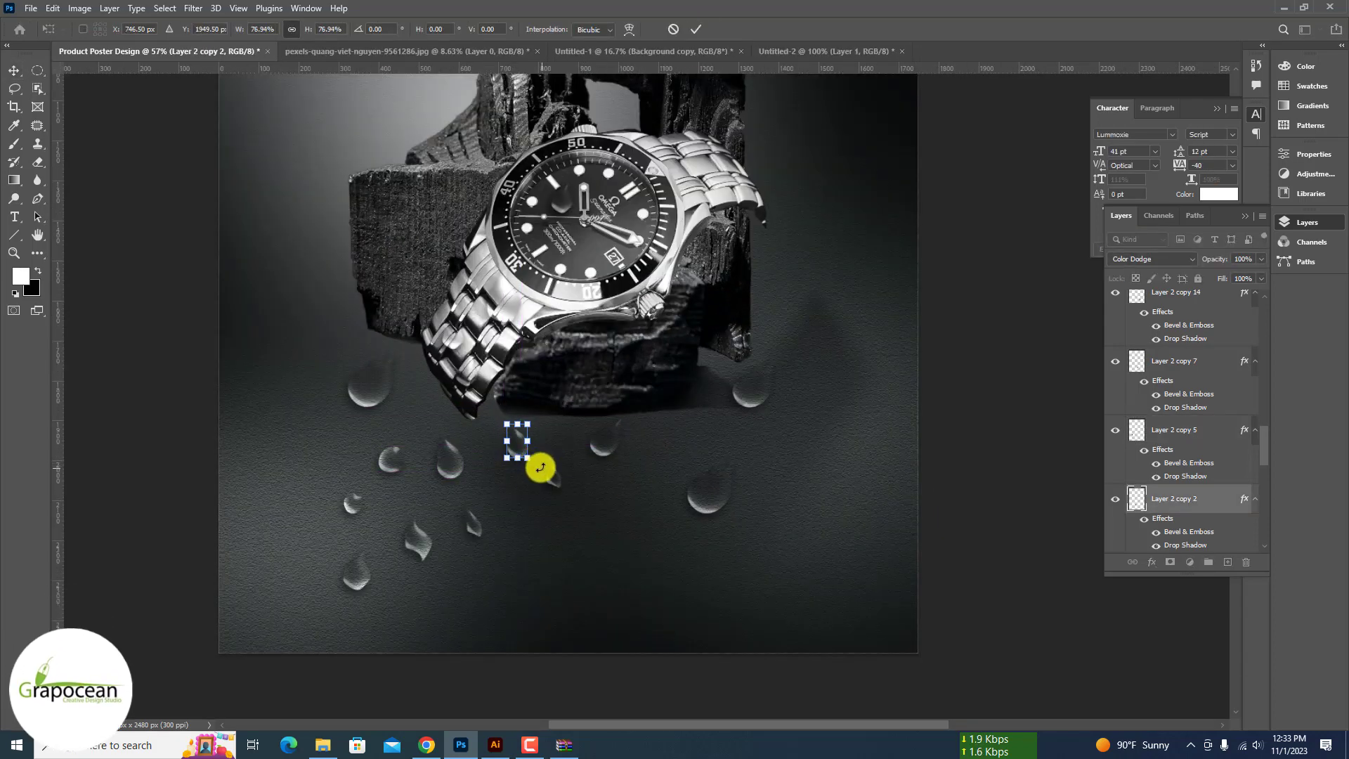
pyautogui.click(697, 29)
# Step: Rearrange the small droplets in the area below the charcoal into a looser scatter
pyautogui.scroll(-10, 689, 432)
pyautogui.click(768, 558)
pyautogui.scroll(5, 597, 471)
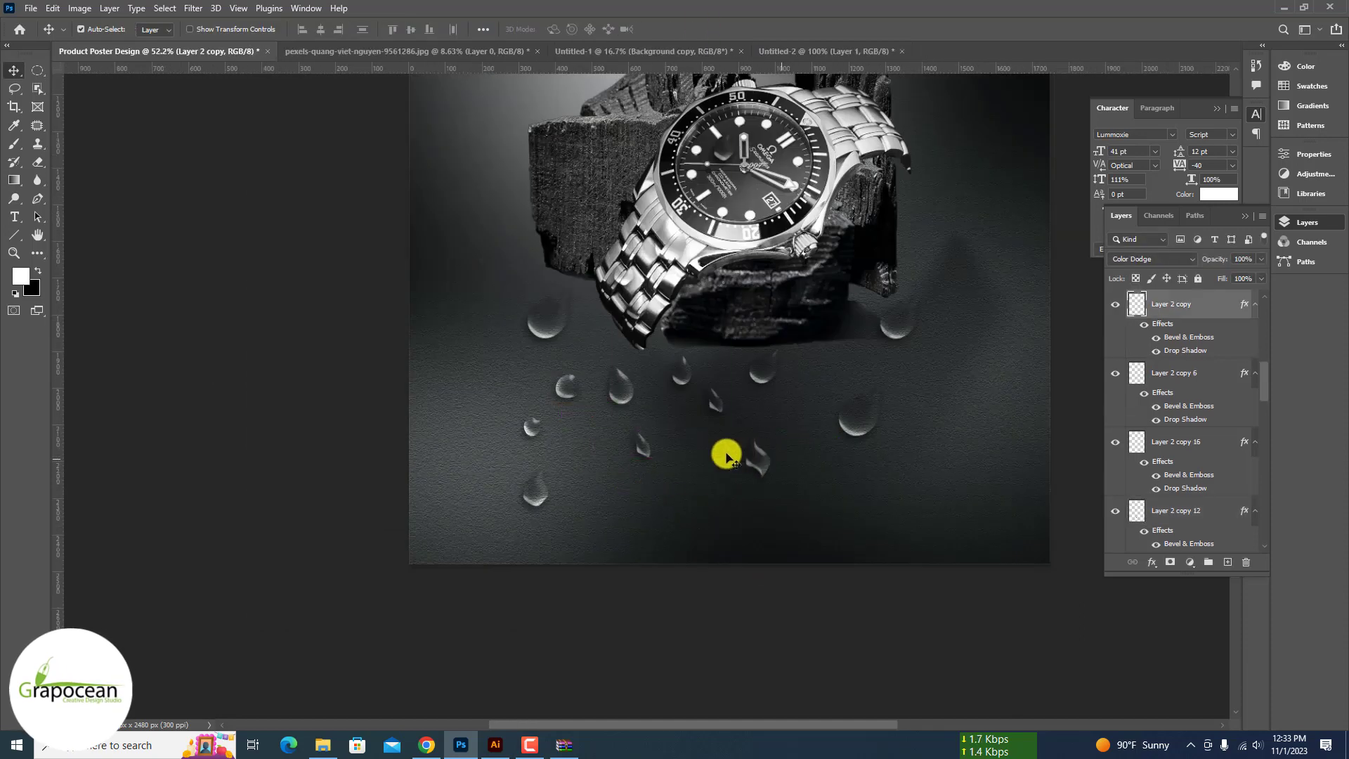
pyautogui.moveTo(648, 450); pyautogui.dragTo(725, 458)
pyautogui.click(789, 584)
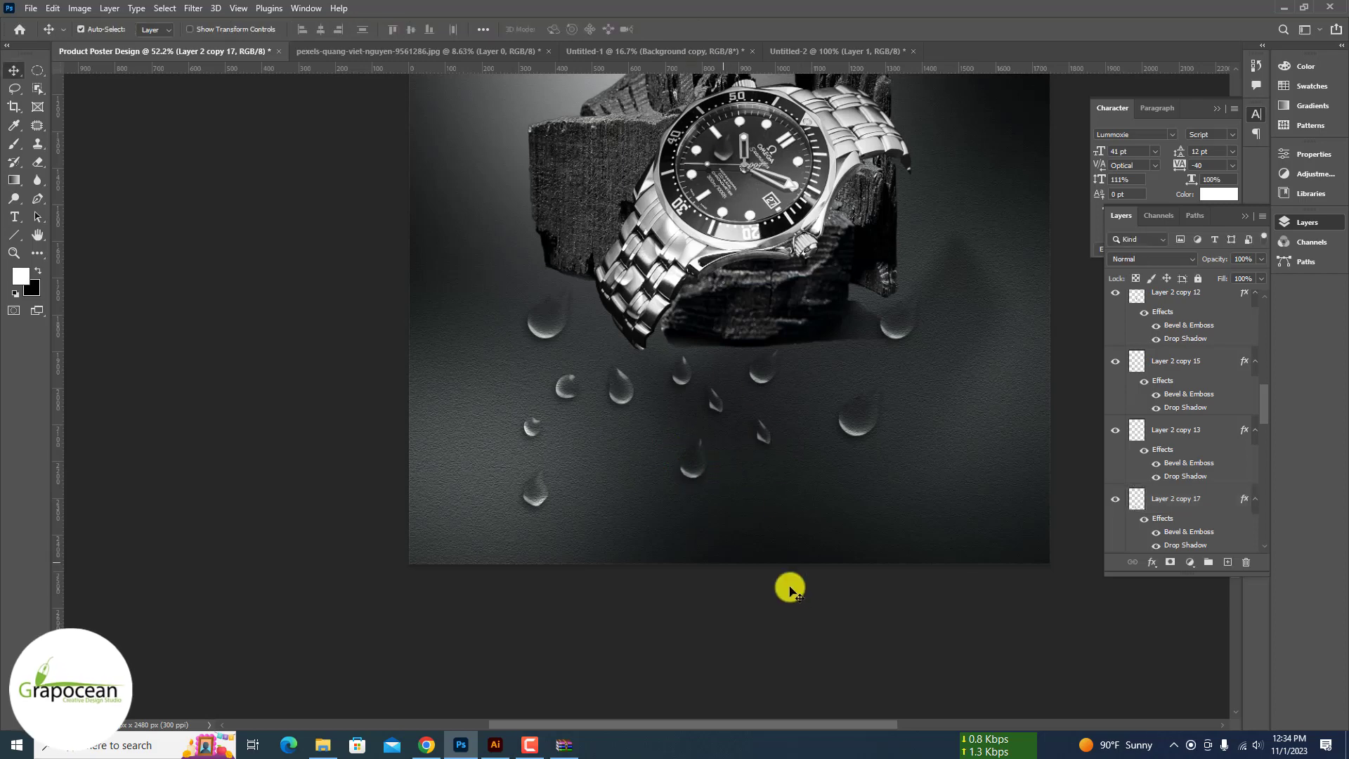
pyautogui.scroll(-3, 576, 514)
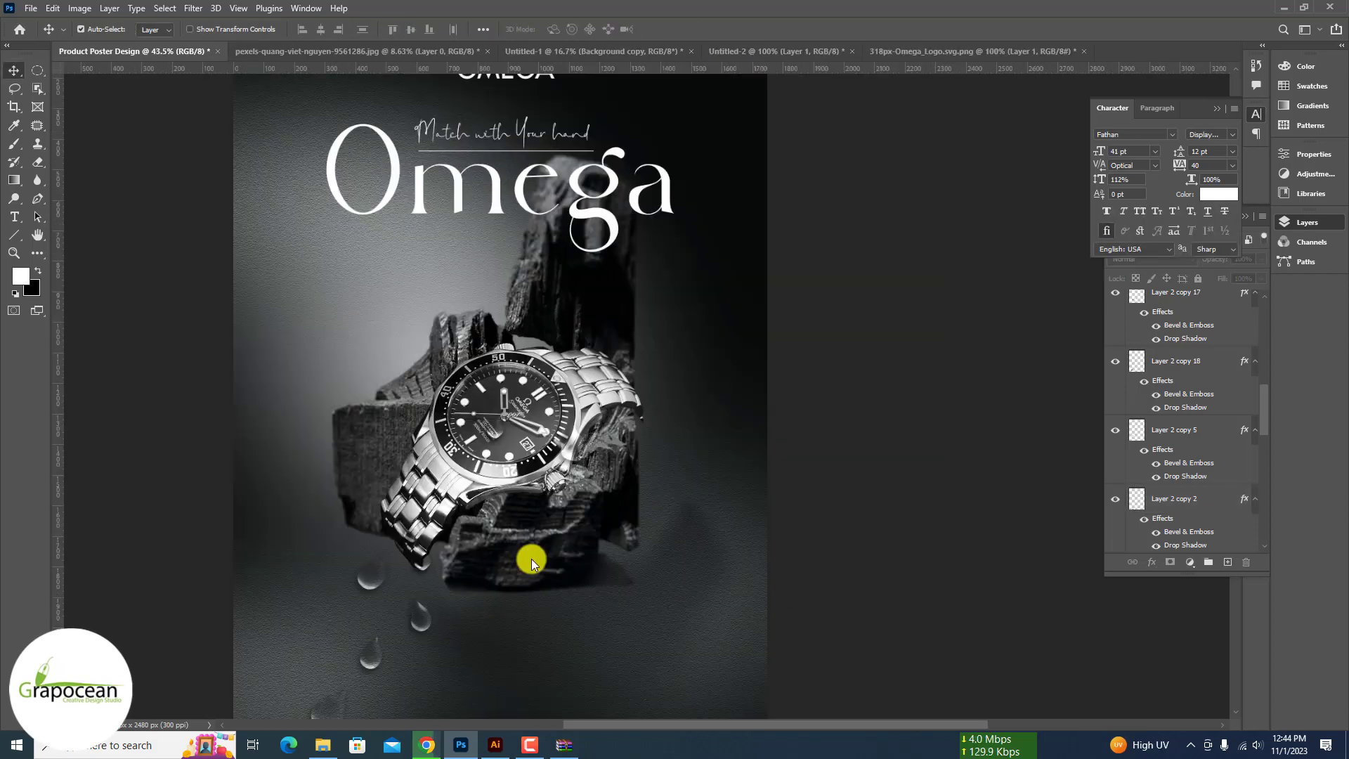
# Step: Draw a wavy freehand Lasso selection around the watch and charcoal
pyautogui.press('l')
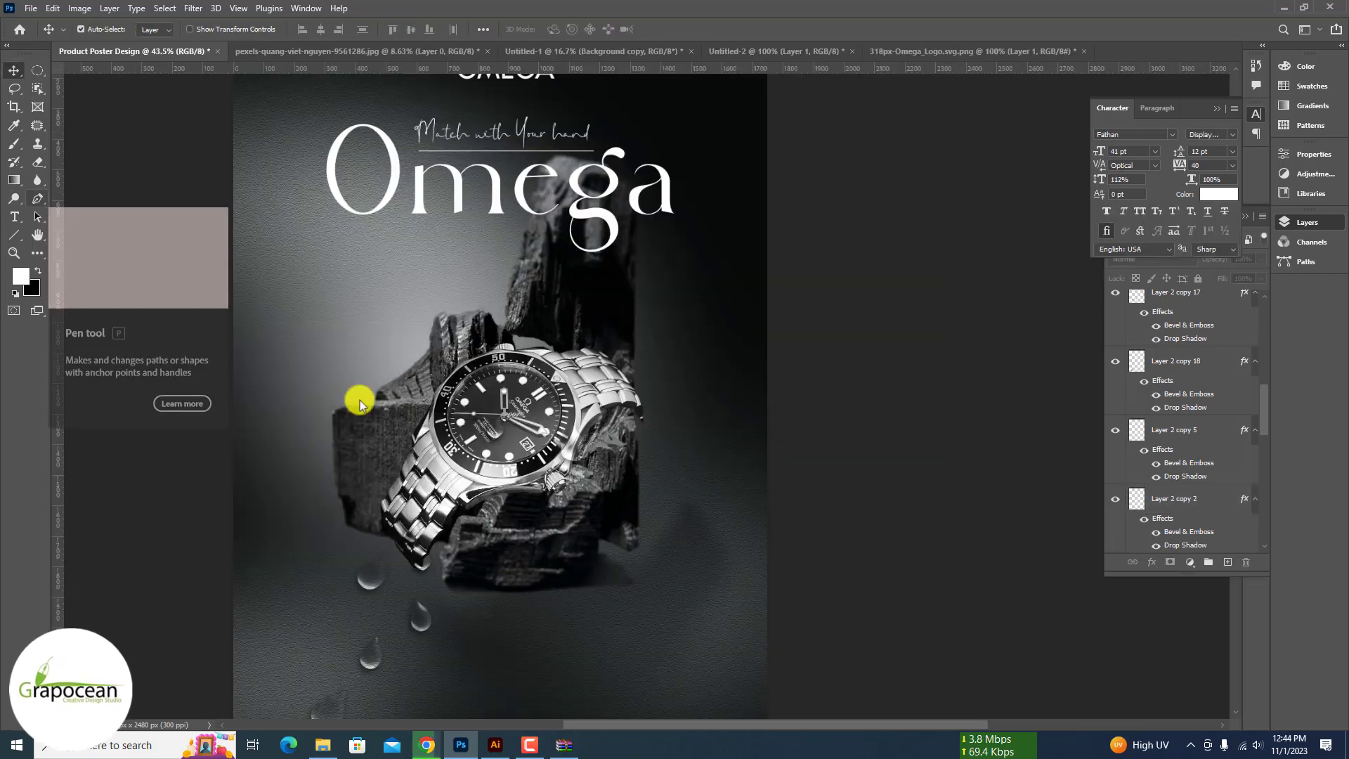
pyautogui.moveTo(630, 532)
pyautogui.mouseDown()
pyautogui.moveTo(656, 286)
pyautogui.moveTo(377, 235)
pyautogui.moveTo(310, 262)
pyautogui.mouseUp()
pyautogui.scroll(5, 309, 262)
pyautogui.scroll(-6, 311, 274)
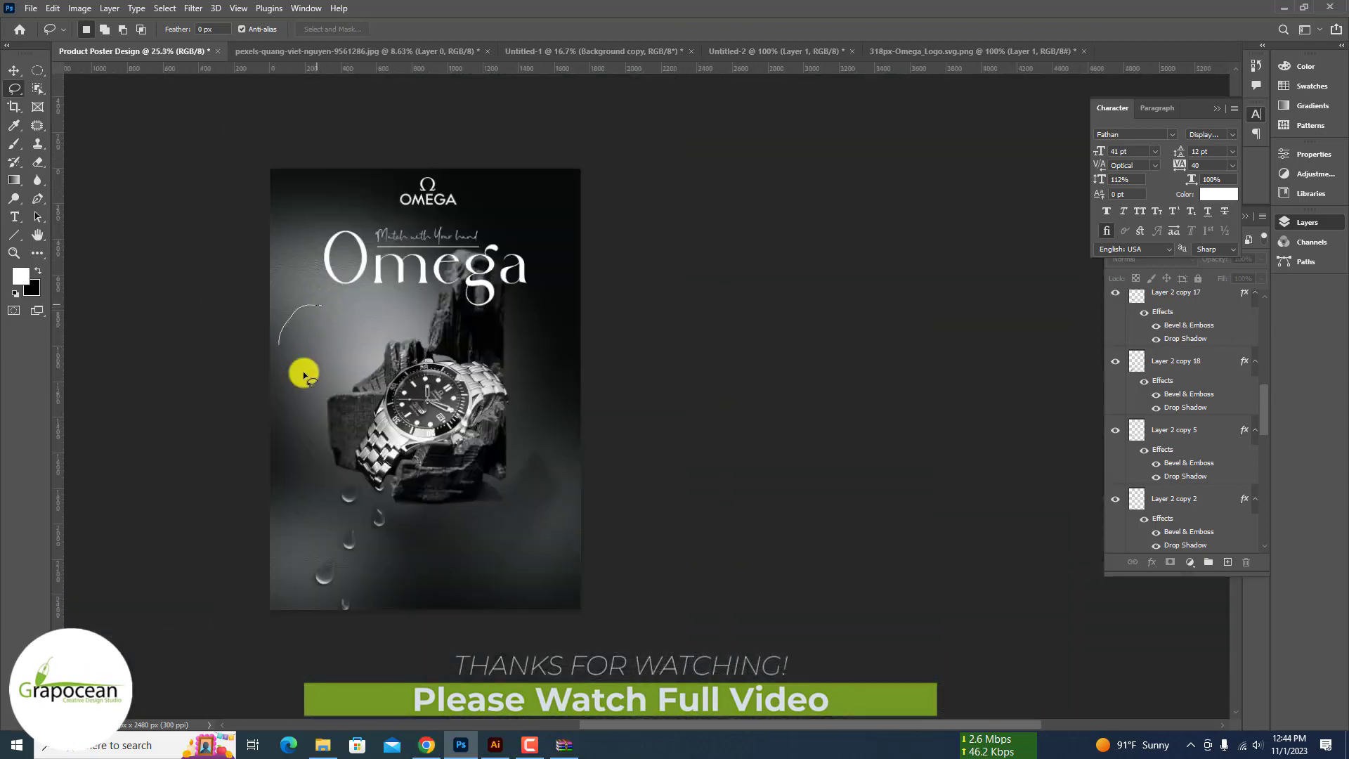
pyautogui.moveTo(328, 340)
pyautogui.mouseDown()
pyautogui.moveTo(346, 454)
pyautogui.moveTo(429, 516)
pyautogui.moveTo(549, 517)
pyautogui.mouseUp()
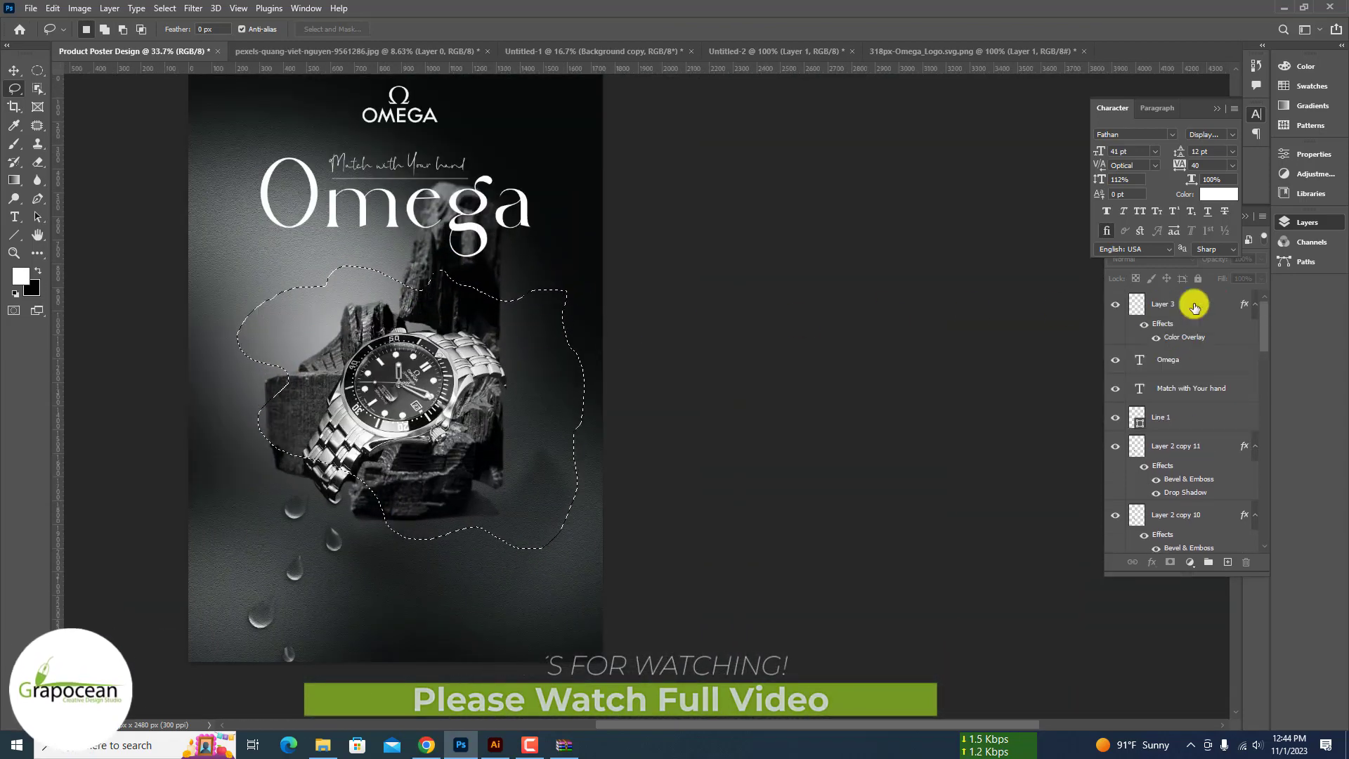
# Step: Add a gradient fill layer from the selection and set its first colour stop to green #00ff48
pyautogui.click(1191, 564)
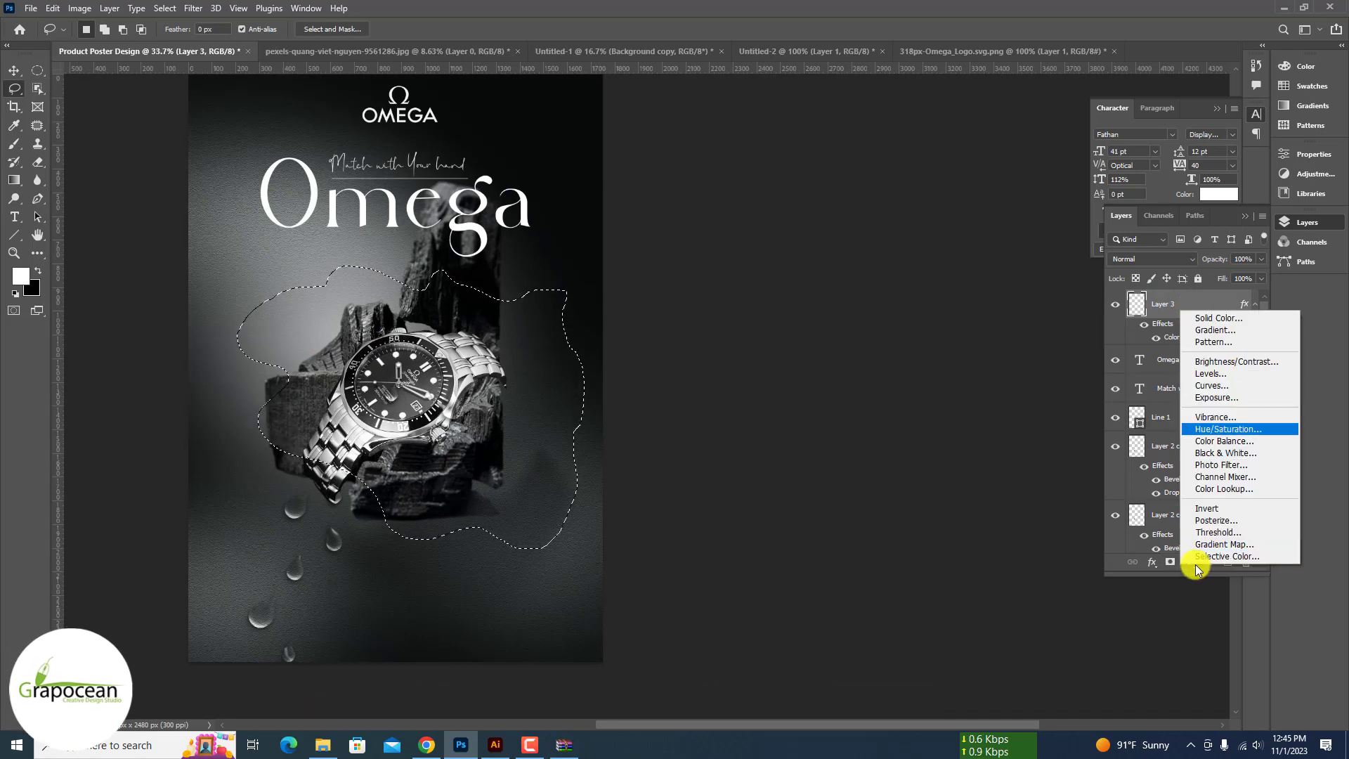
pyautogui.click(1222, 330)
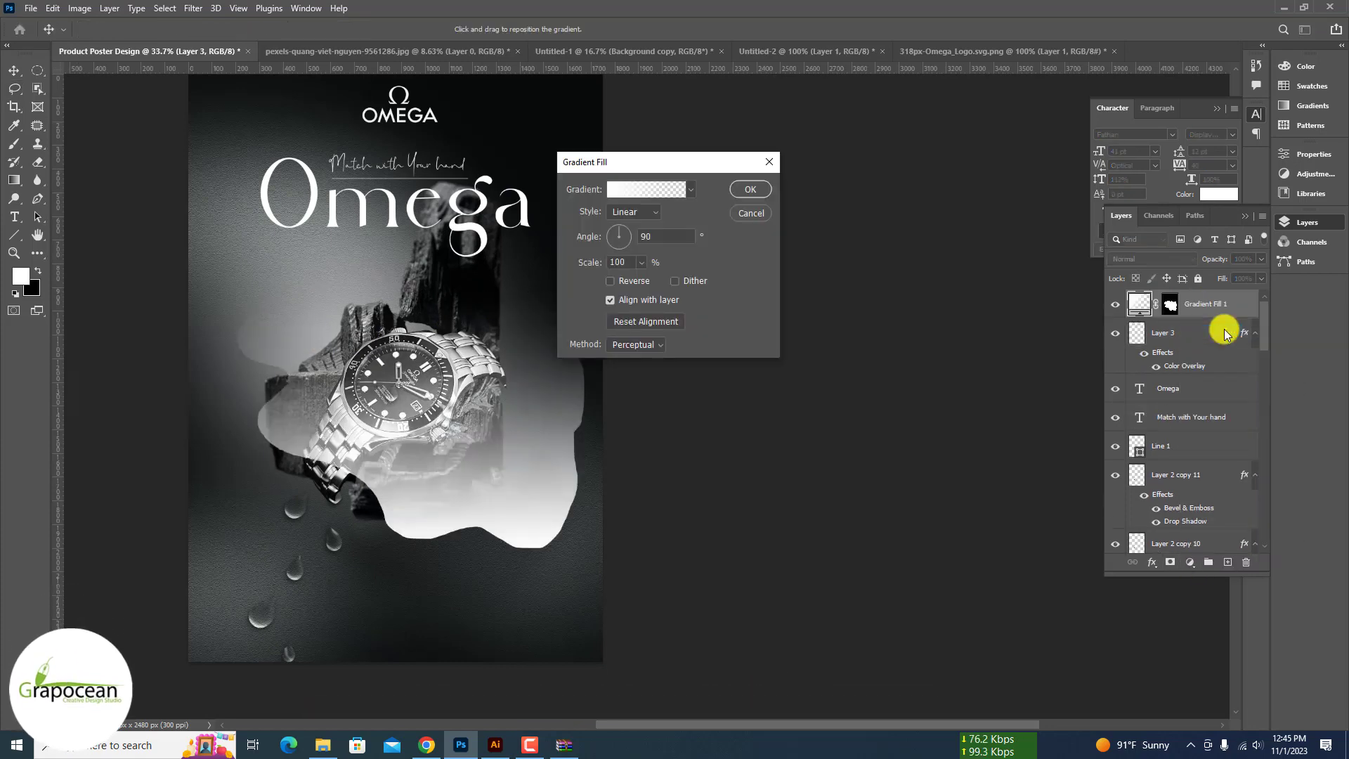
pyautogui.click(628, 188)
pyautogui.doubleClick(526, 367)
pyautogui.click(915, 482)
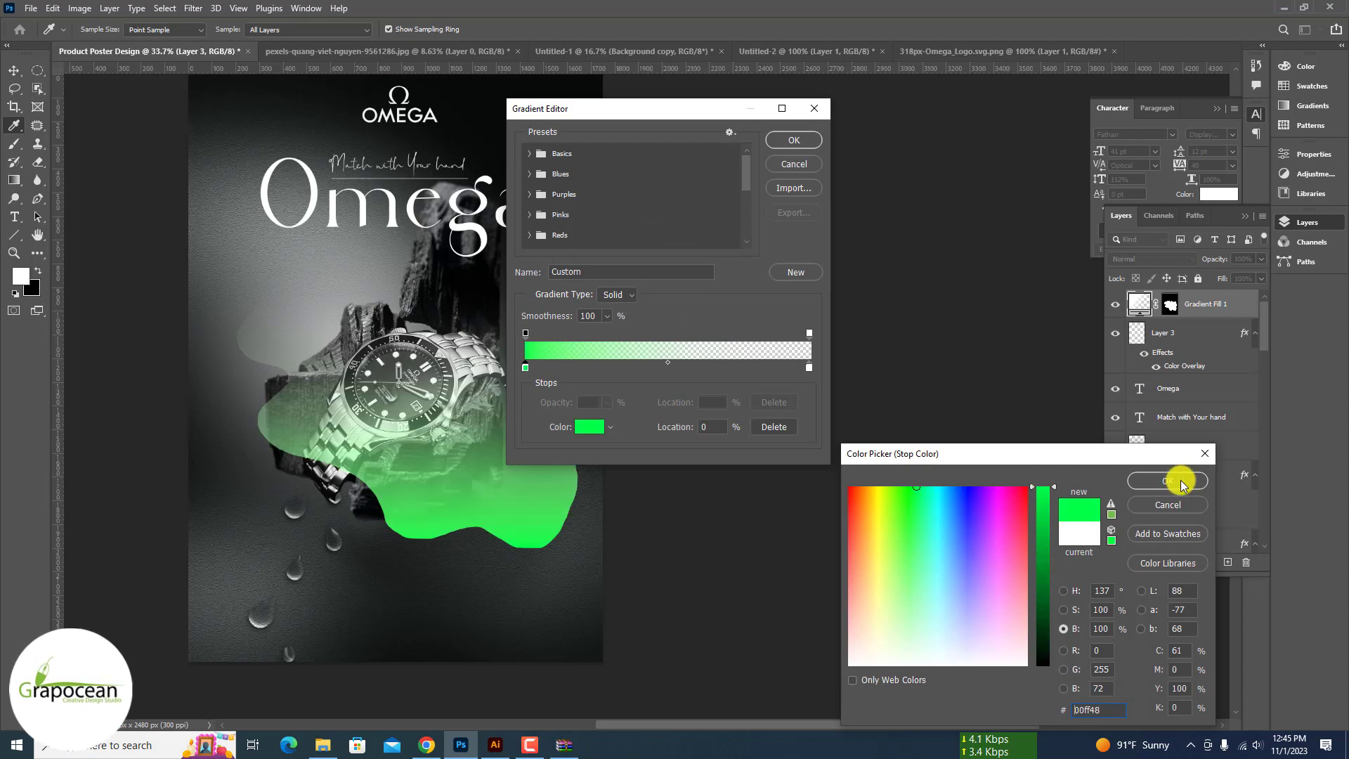
pyautogui.click(1180, 472)
# Step: Set the gradient's end colour stop to green #04ff4c and apply the gradient fill
pyautogui.doubleClick(809, 368)
pyautogui.click(509, 525)
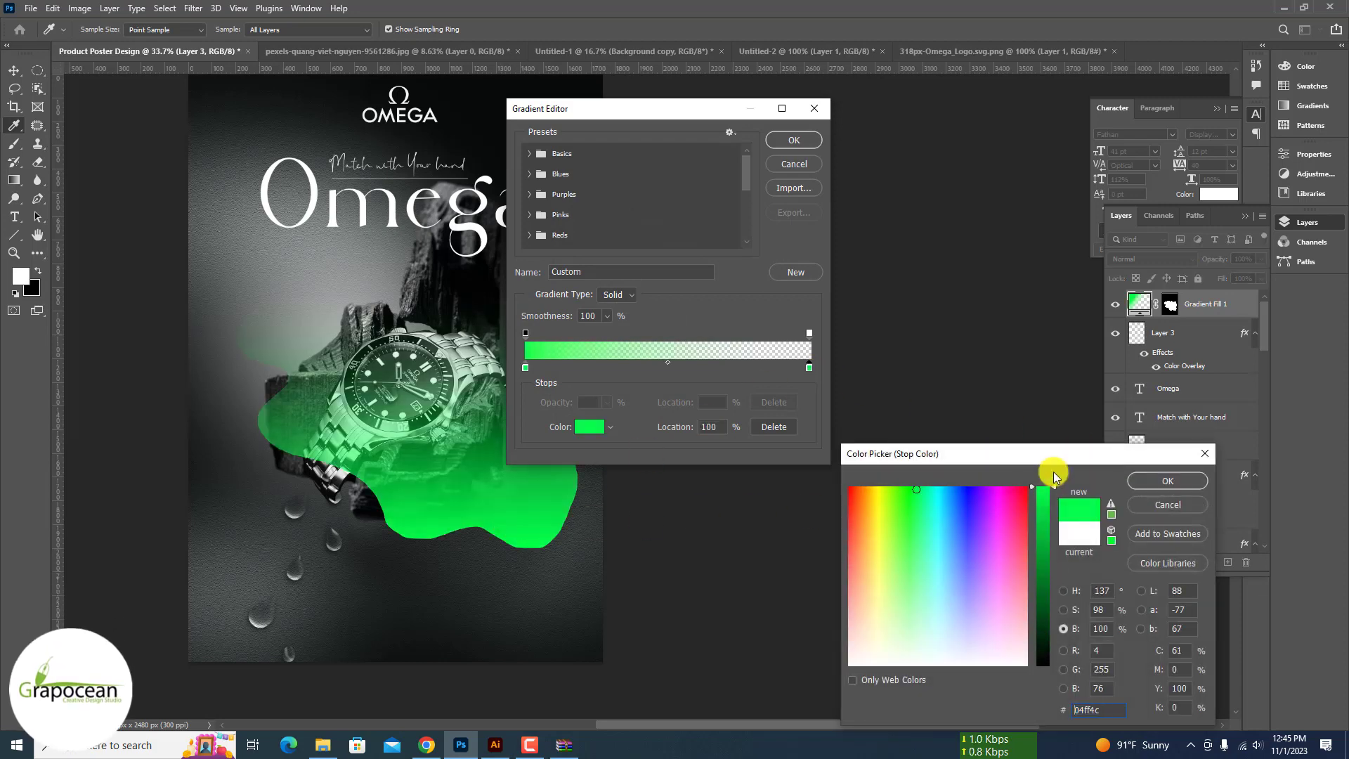
pyautogui.click(1179, 490)
pyautogui.click(794, 139)
pyautogui.click(770, 186)
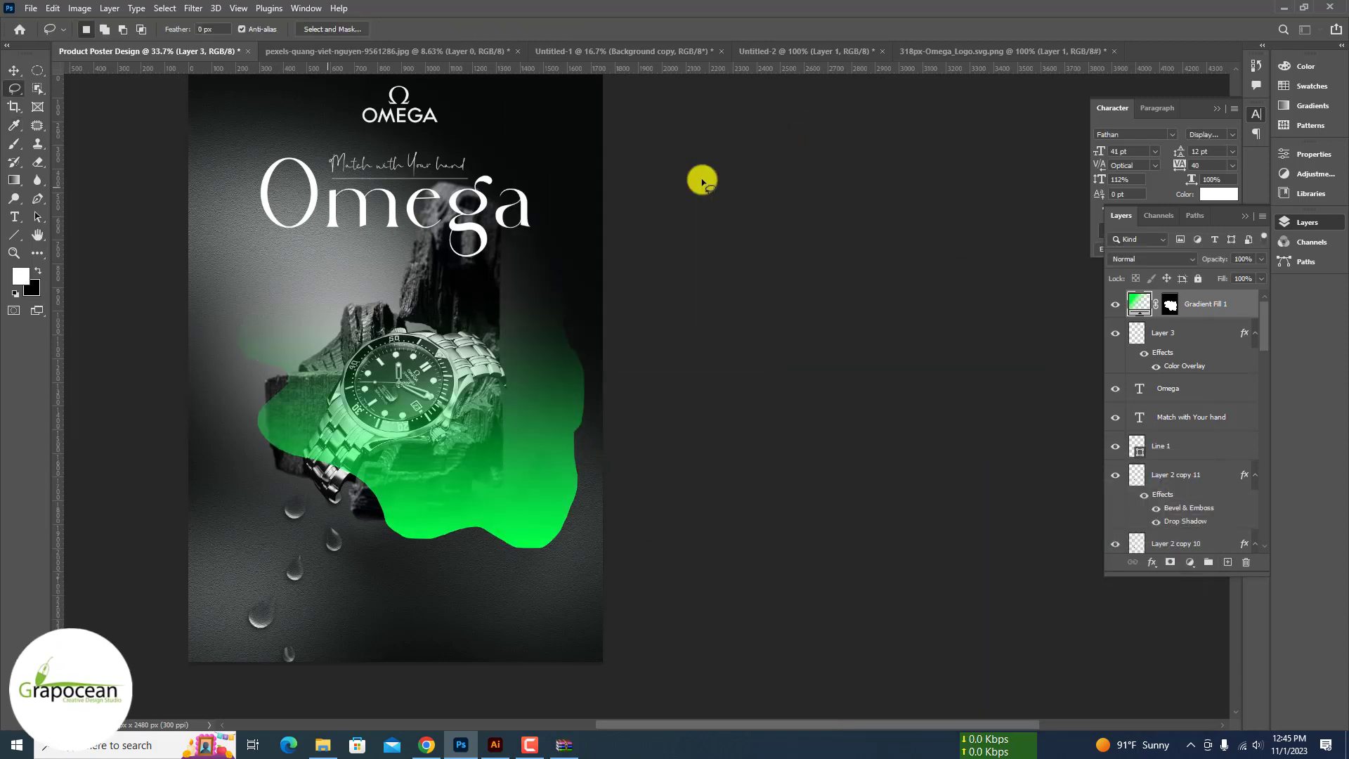
# Step: Move the green gradient layer beneath the watch and charcoal layers and shift the shape up behind them
pyautogui.press('v')
pyautogui.moveTo(510, 517); pyautogui.dragTo(491, 465)
pyautogui.moveTo(1209, 306); pyautogui.dragTo(1210, 413)
pyautogui.moveTo(543, 355); pyautogui.dragTo(522, 318)
# Step: Enlarge the green gradient shape so it extends past the poster's right edge behind the charcoal
pyautogui.hotkey('ctrl', '-')
pyautogui.hotkey('ctrl', '-')
pyautogui.hotkey('ctrl', 't')
pyautogui.moveTo(587, 432); pyautogui.dragTo(642, 449)
pyautogui.press('Return')
pyautogui.scroll(2, 577, 389)
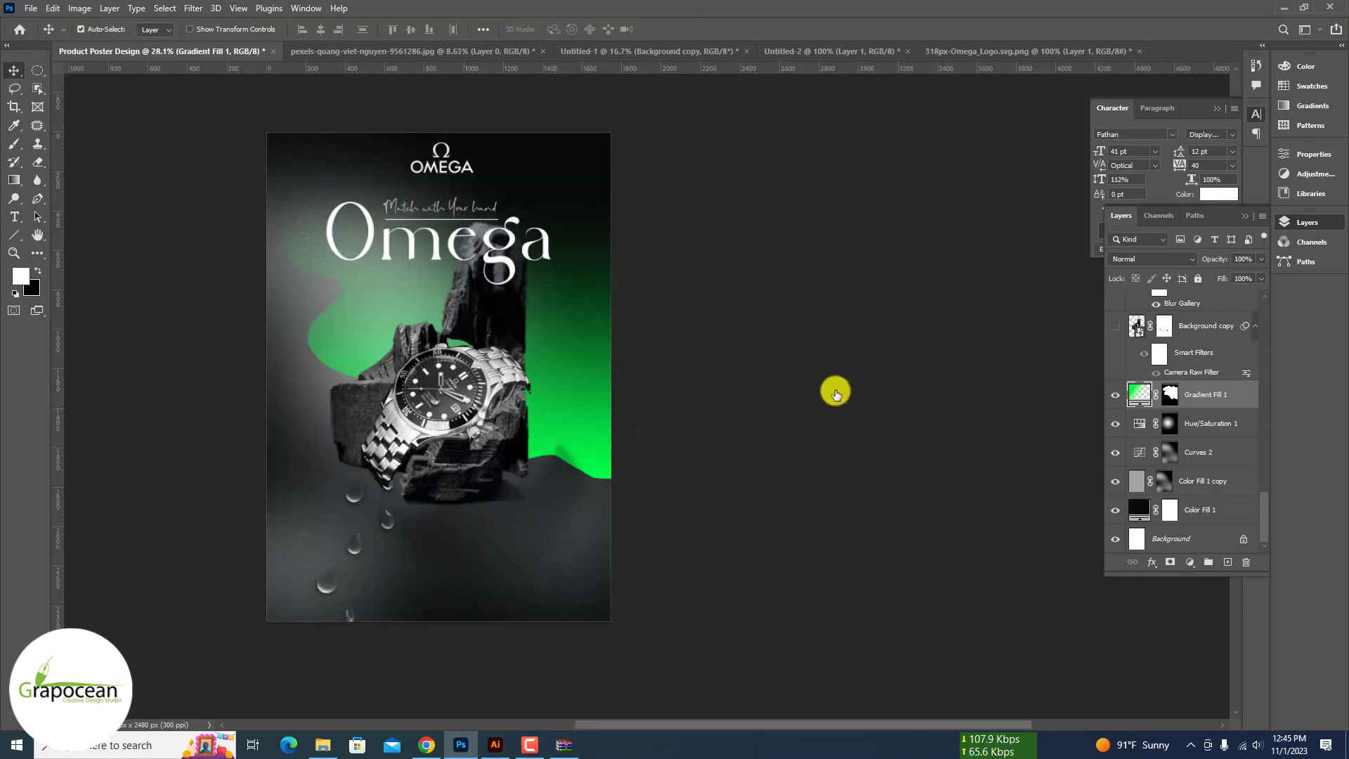
pyautogui.doubleClick(1143, 395)
pyautogui.click(681, 211)
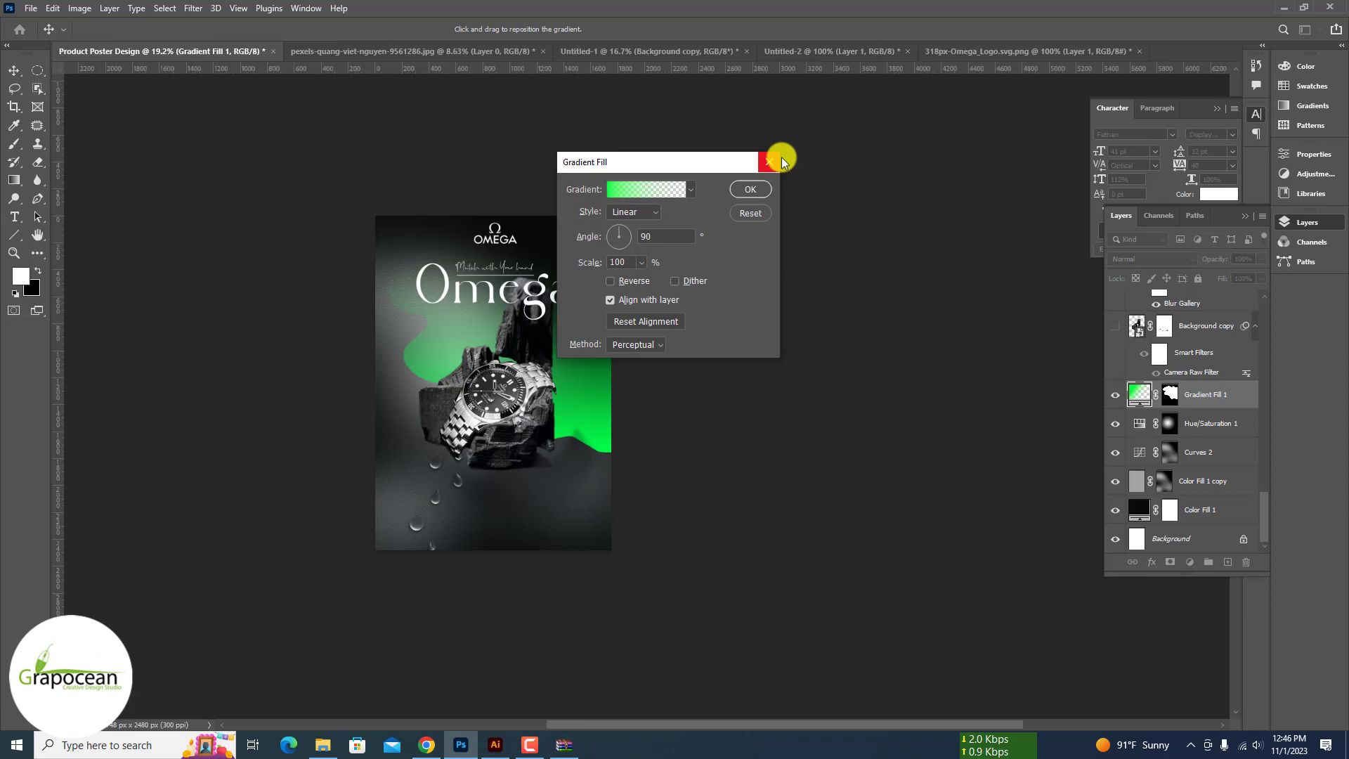
pyautogui.click(781, 162)
# Step: Scale the green shape to 75.42% and rotate it counterclockwise so it sits around the watch within the poster
pyautogui.scroll(-1, 625, 361)
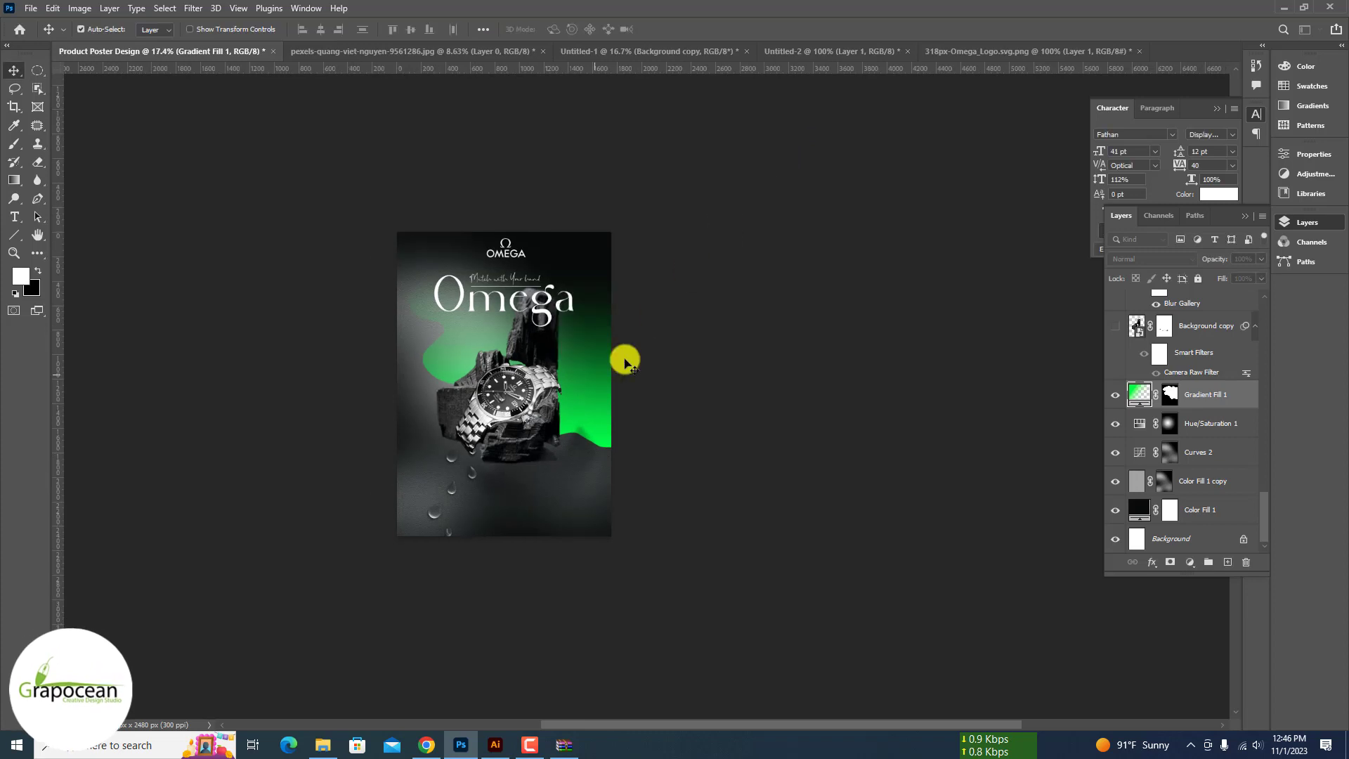
pyautogui.hotkey('ctrl', 't')
pyautogui.moveTo(618, 440); pyautogui.dragTo(587, 419)
pyautogui.moveTo(492, 391); pyautogui.dragTo(490, 404)
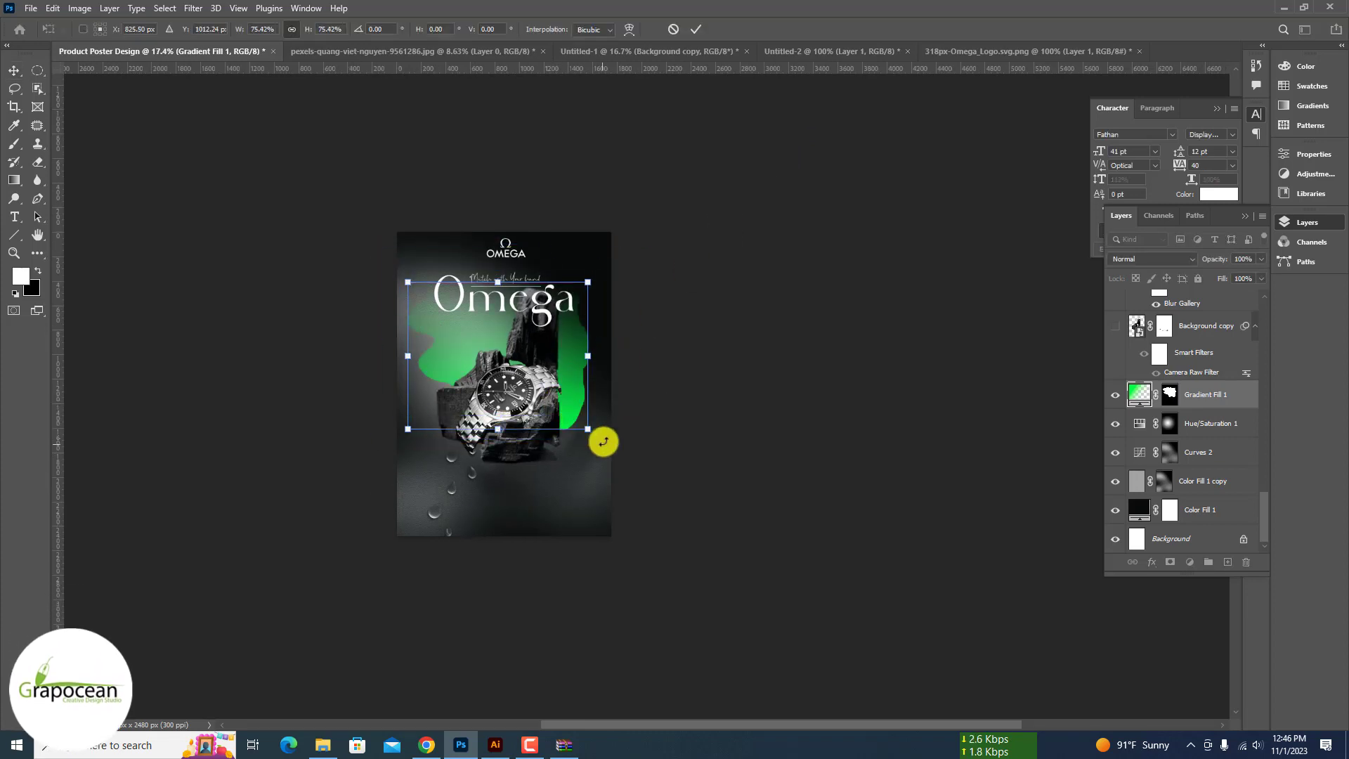
pyautogui.moveTo(602, 443); pyautogui.dragTo(628, 392)
pyautogui.press('Return')
# Step: Try an orange colour stop at 20% in the green shape's gradient
pyautogui.doubleClick(1139, 394)
pyautogui.click(632, 186)
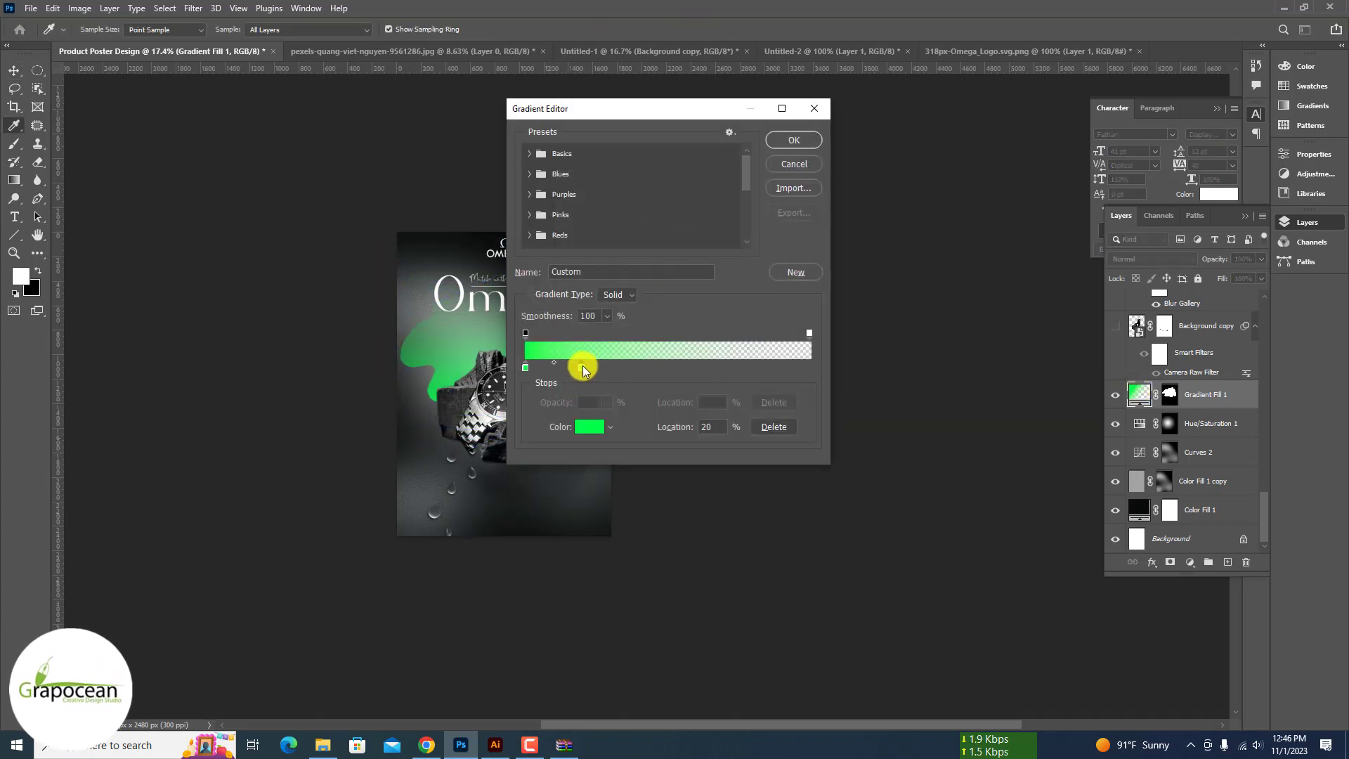
pyautogui.doubleClick(581, 367)
pyautogui.click(888, 491)
pyautogui.click(935, 495)
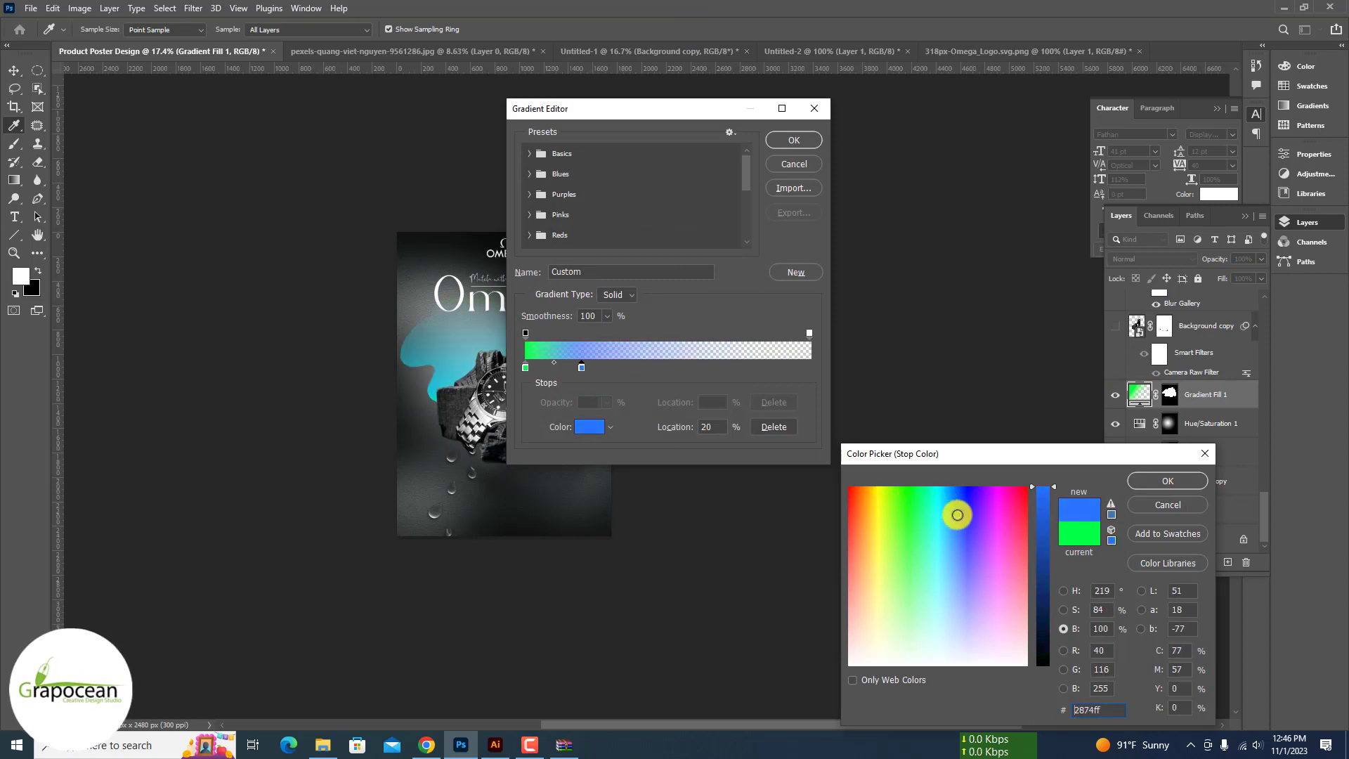
pyautogui.moveTo(983, 539); pyautogui.dragTo(1062, 490)
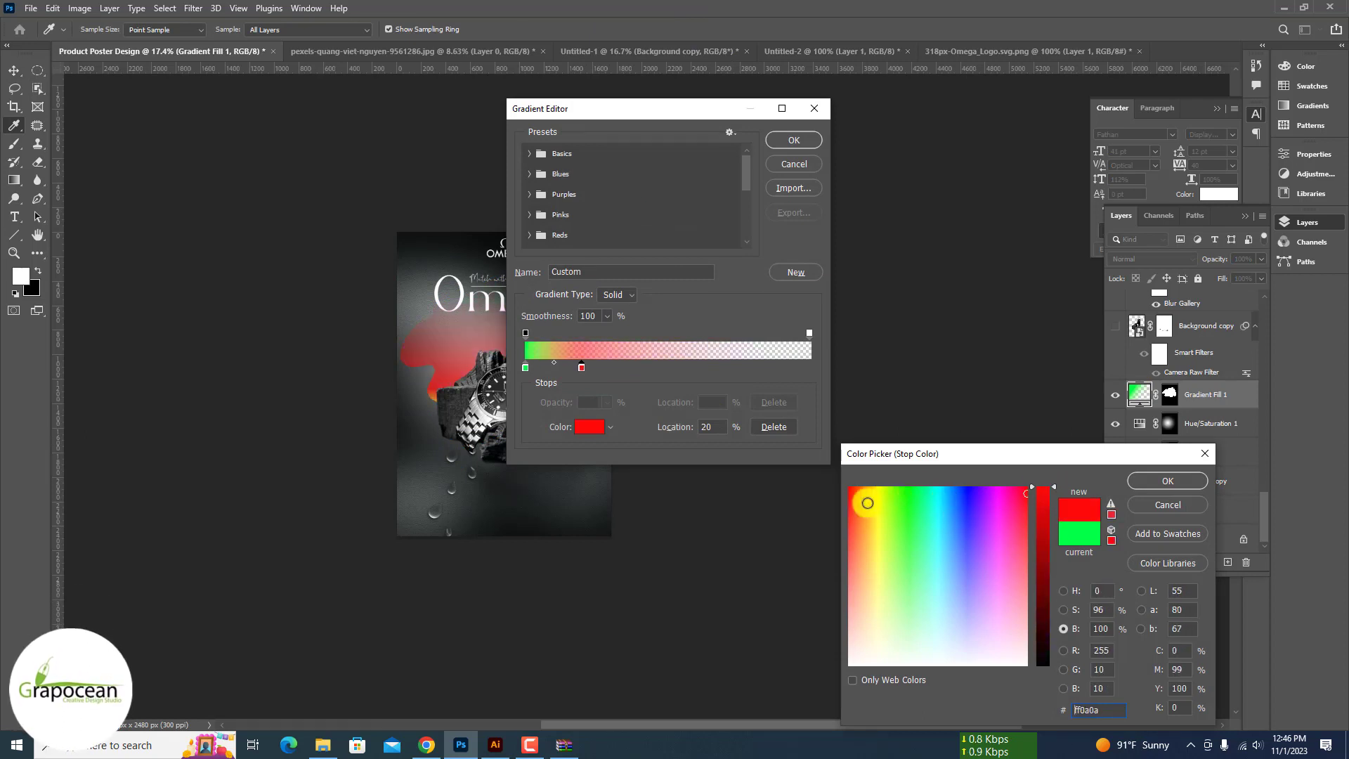
pyautogui.moveTo(867, 503)
pyautogui.mouseDown()
pyautogui.moveTo(858, 591)
pyautogui.moveTo(867, 480)
pyautogui.mouseUp()
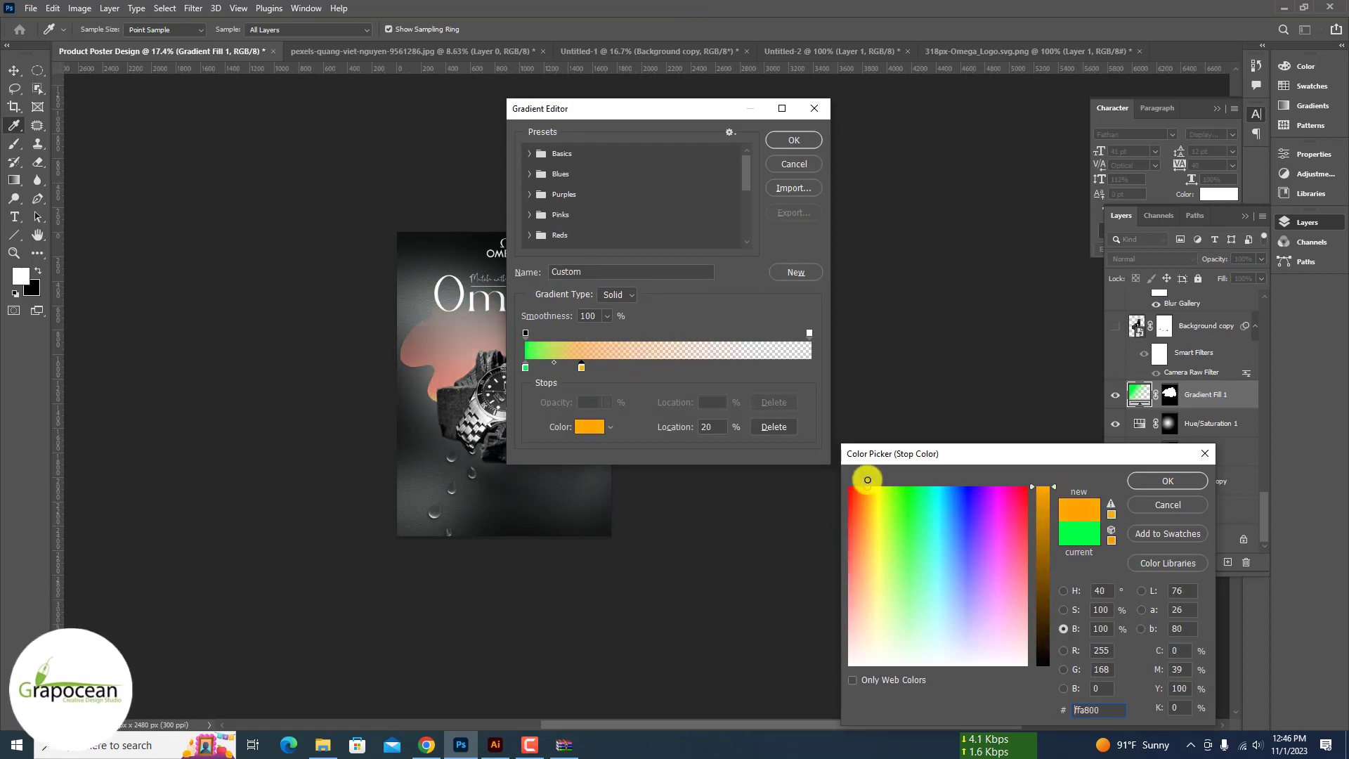
pyautogui.click(1165, 482)
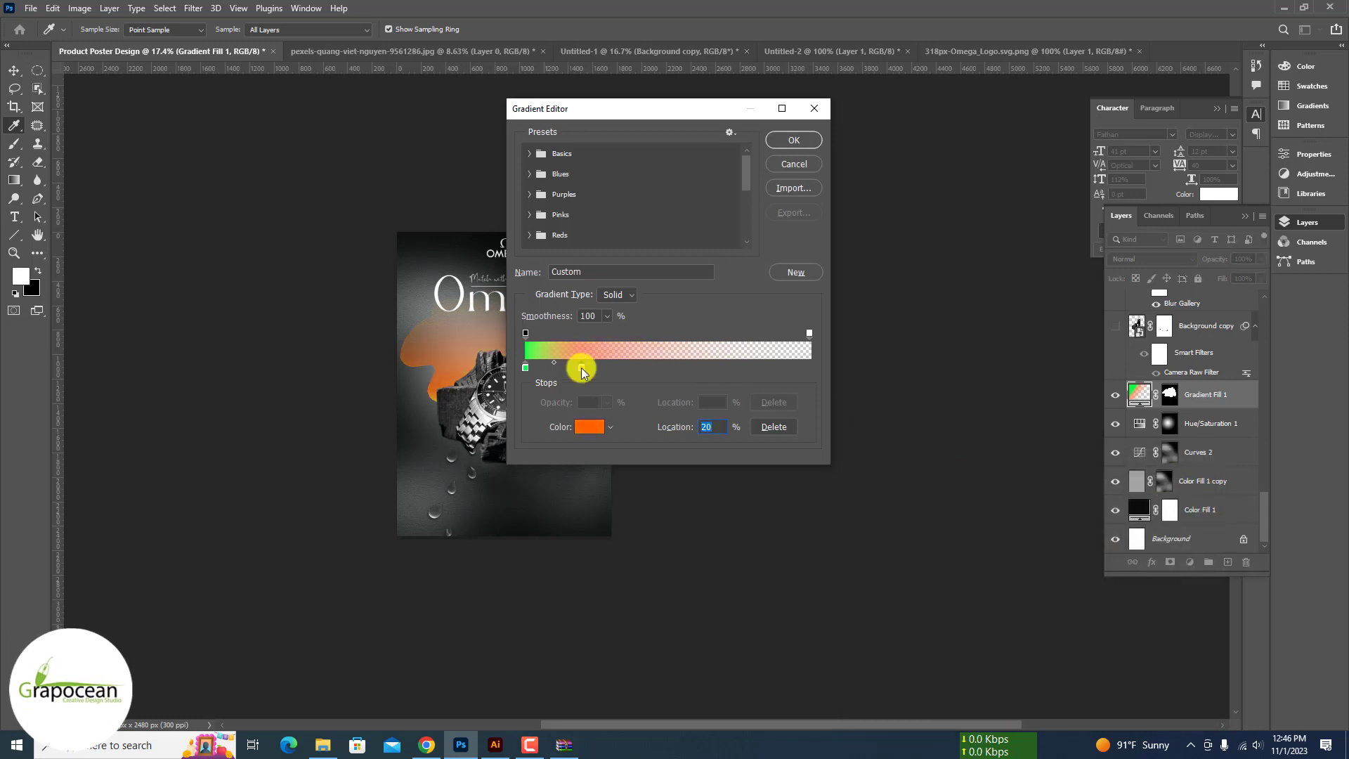
# Step: Remove the orange colour stop from the gradient and apply the gradient settings
pyautogui.moveTo(580, 366); pyautogui.dragTo(713, 314)
pyautogui.click(793, 140)
pyautogui.click(753, 187)
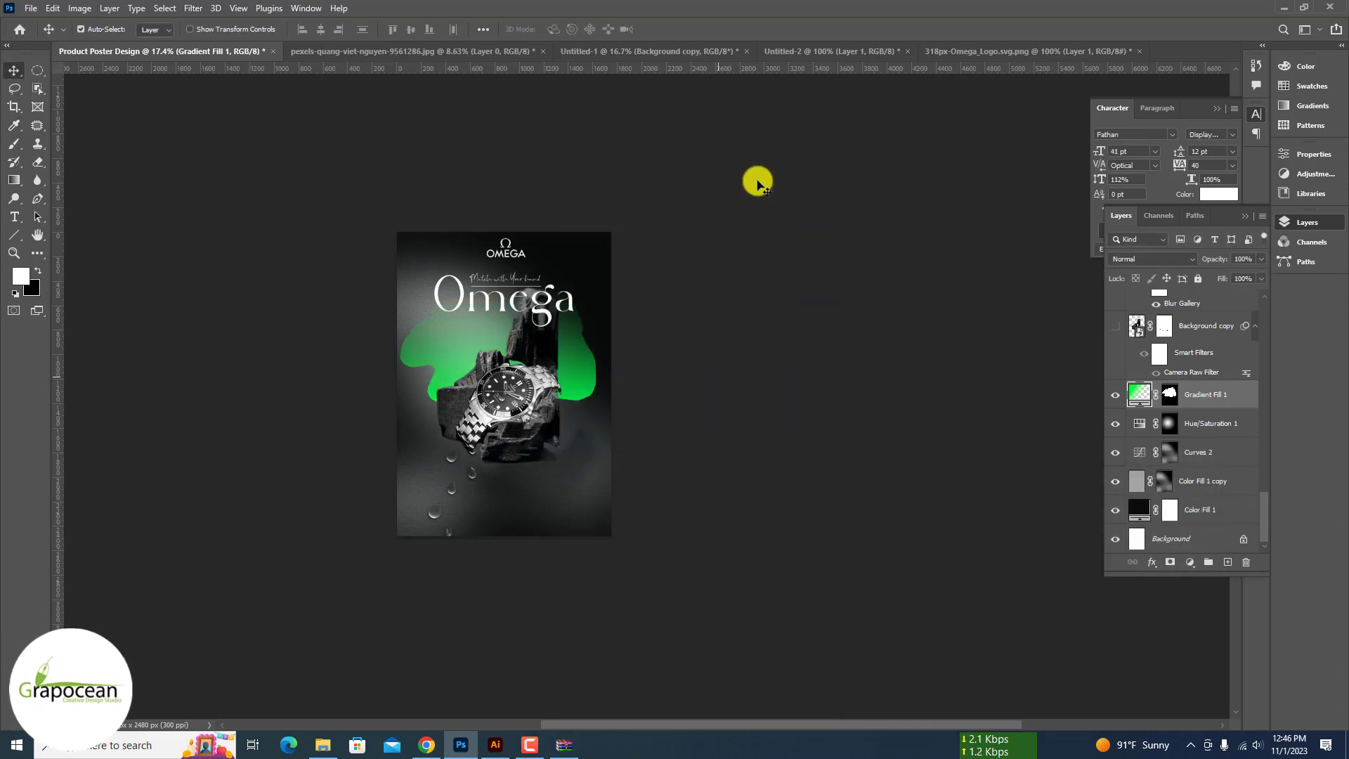
# Step: Duplicate the green shape, scale the copy to 61.08%, rotate it and place it below the watch at the lower left
pyautogui.moveTo(580, 373); pyautogui.dragTo(614, 501)
pyautogui.hotkey('ctrl', 't')
pyautogui.moveTo(629, 530); pyautogui.dragTo(592, 501)
pyautogui.moveTo(601, 502); pyautogui.dragTo(515, 395)
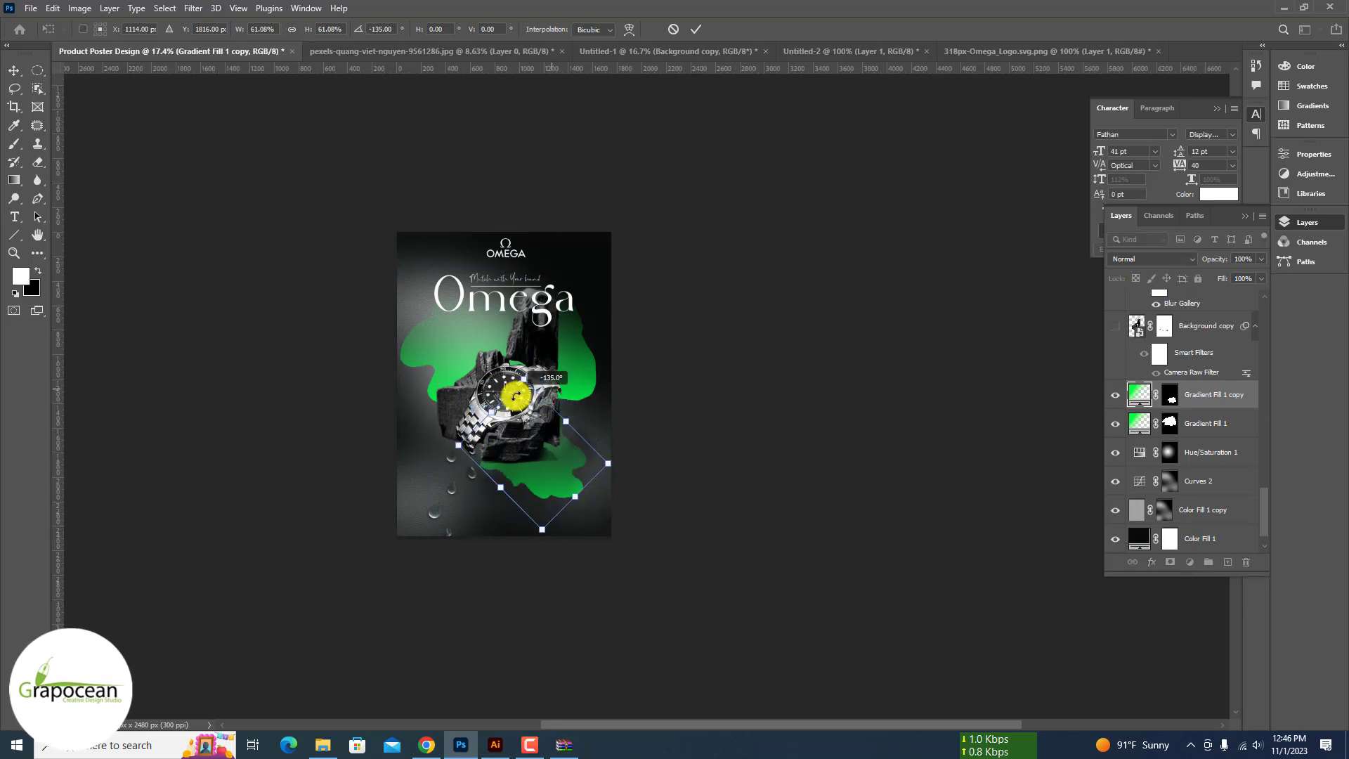
pyautogui.moveTo(629, 471); pyautogui.dragTo(383, 560)
pyautogui.click(694, 29)
# Step: Duplicate the smaller green shape, scale the copy to 147.67%, rotate it 104.16° and place it in the poster's lower-right corner
pyautogui.click(782, 467)
pyautogui.click(630, 608)
pyautogui.hotkey('ctrl', 'z')
pyautogui.moveTo(427, 454); pyautogui.dragTo(572, 534)
pyautogui.hotkey('ctrl', 't')
pyautogui.moveTo(699, 461); pyautogui.dragTo(647, 608)
pyautogui.moveTo(646, 583); pyautogui.dragTo(669, 611)
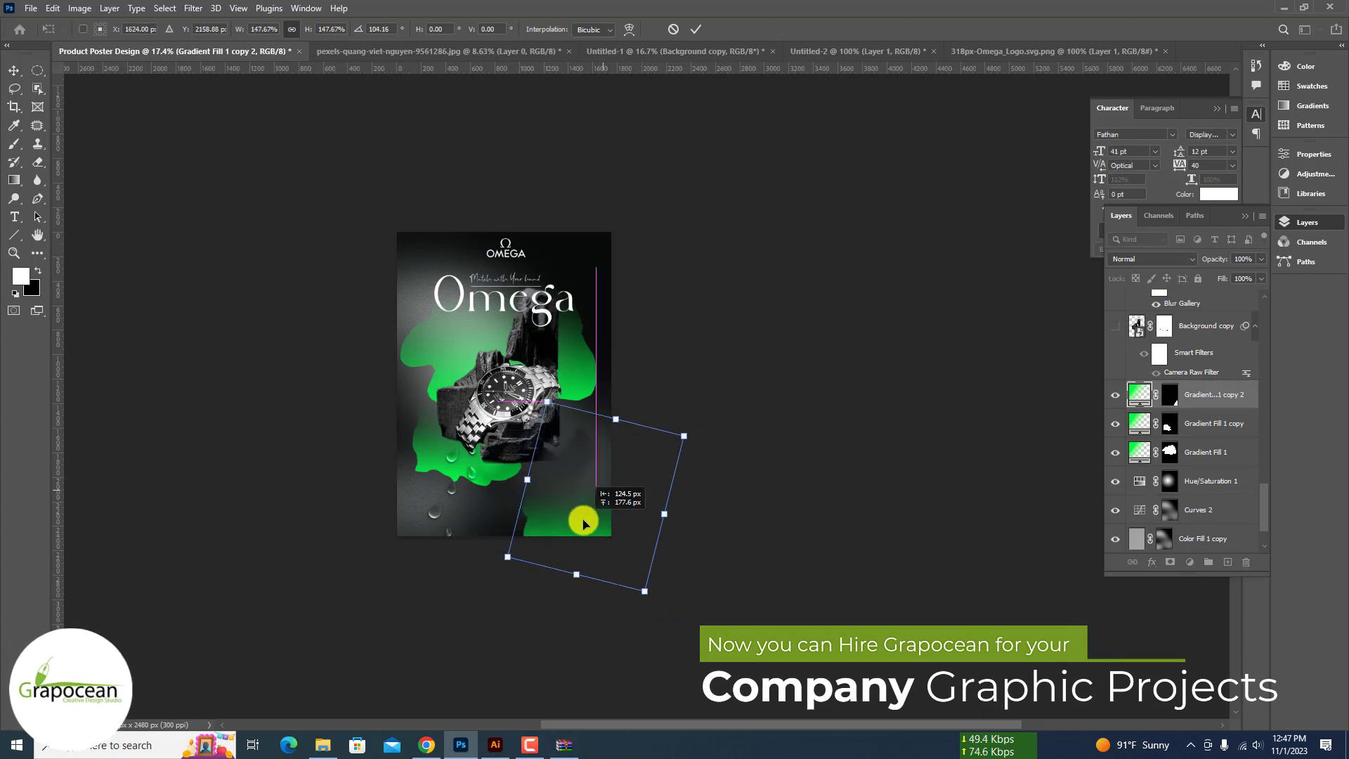
pyautogui.click(695, 29)
# Step: Undo the transform and duplication of the green shape in the lower-right corner
pyautogui.scroll(-4, 669, 578)
pyautogui.scroll(5, 624, 503)
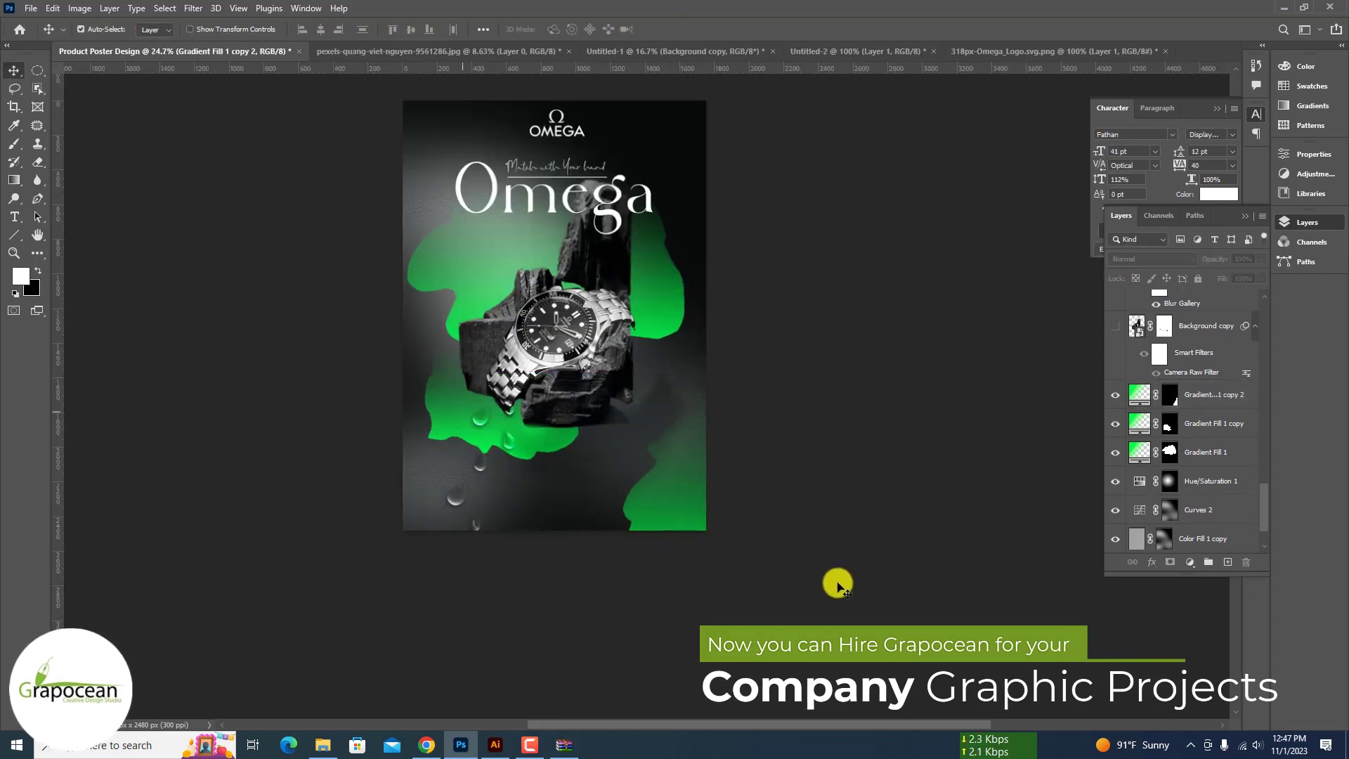
pyautogui.scroll(-5, 832, 583)
pyautogui.hotkey('ctrl', 'z')
pyautogui.hotkey('ctrl', 'z')
# Step: Move the green shape from the lower left of the watch up behind the charcoal
pyautogui.scroll(5, 596, 458)
pyautogui.moveTo(432, 432); pyautogui.dragTo(616, 336)
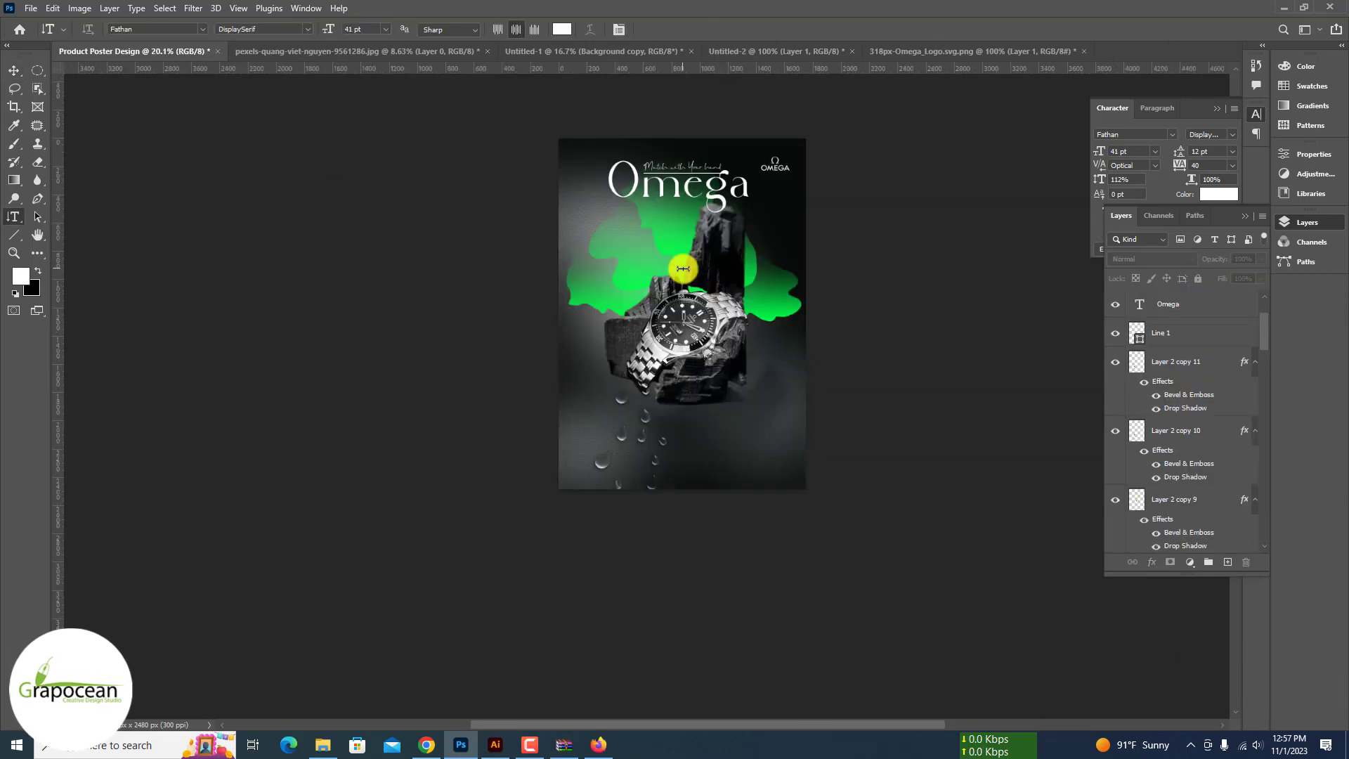
# Step: Add the white vertical text "GRapocean" running down the middle of the poster over the watch
pyautogui.click(683, 269)
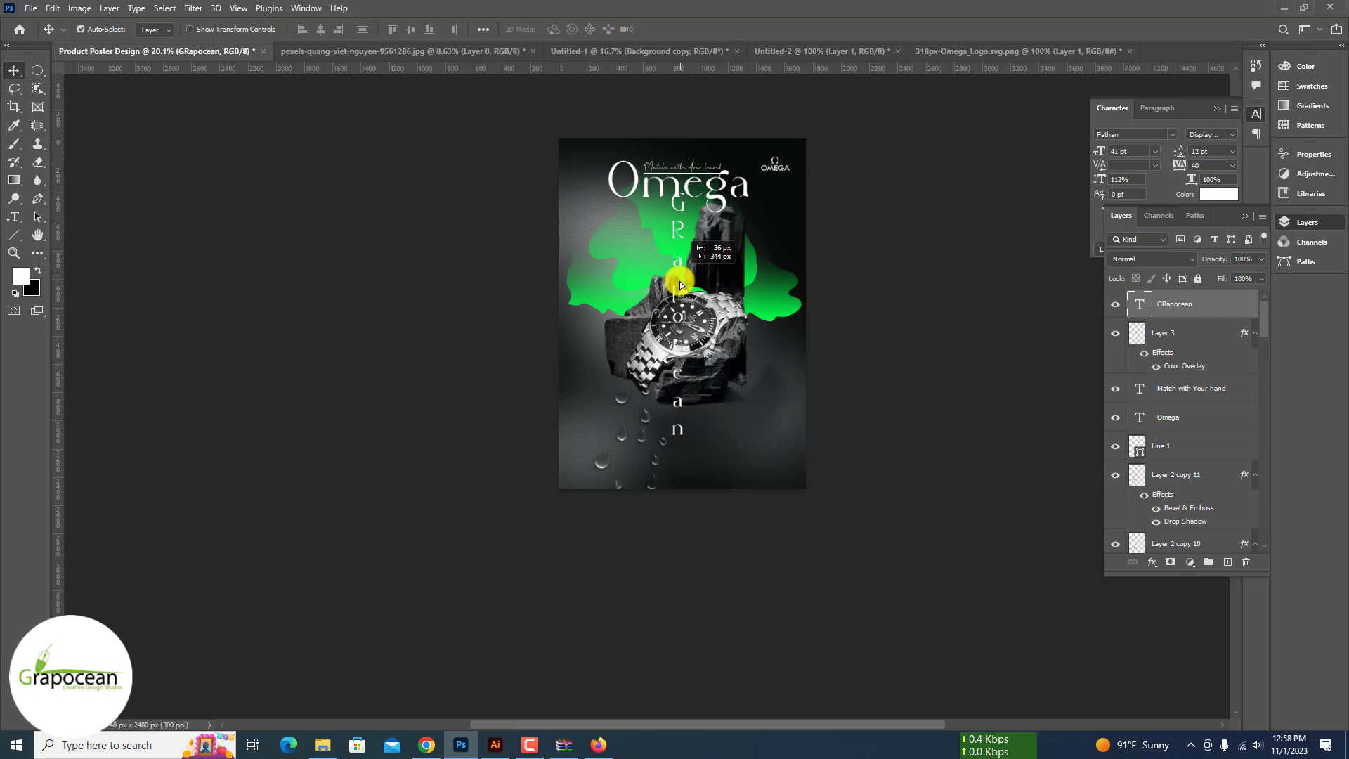
pyautogui.moveTo(688, 281); pyautogui.dragTo(776, 298)
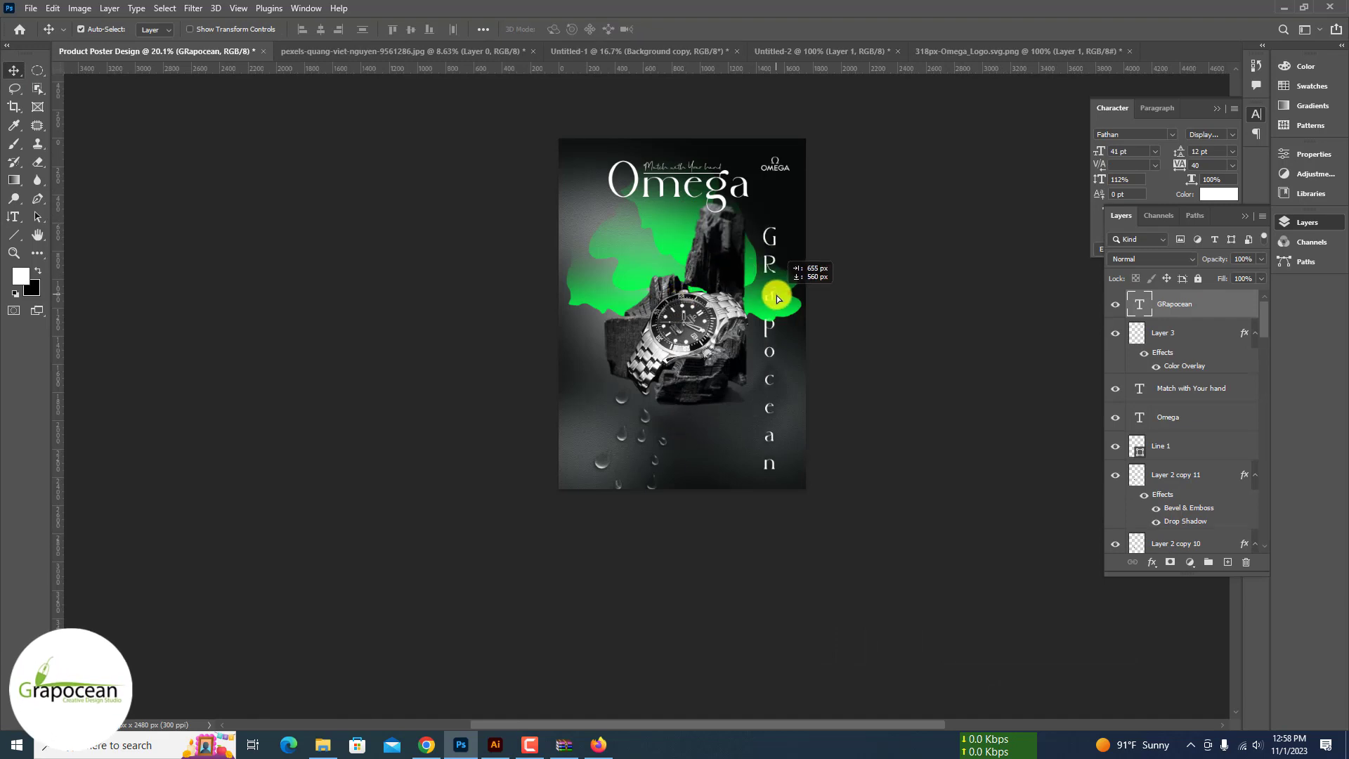
pyautogui.hotkey('ctrl', 'a')
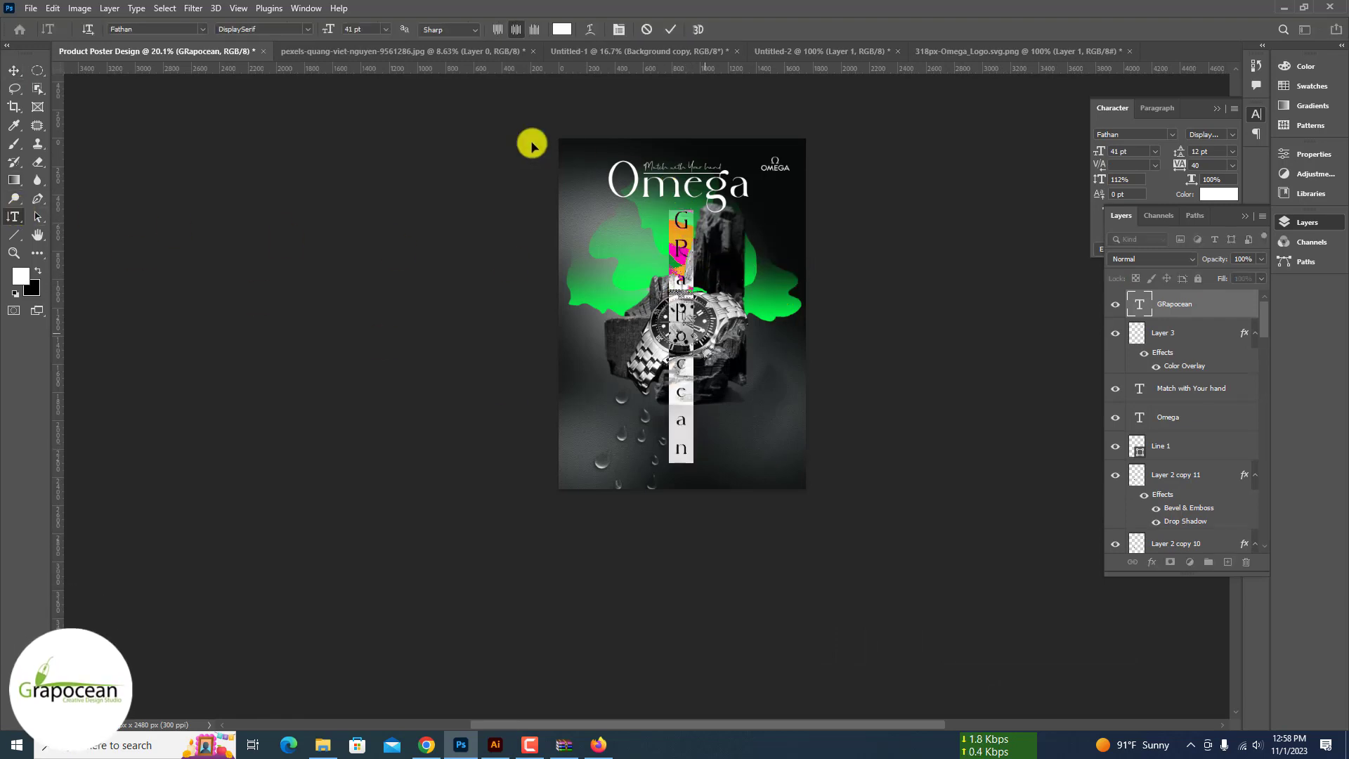
# Step: Set the vertical text to Montserrat Bold at 33 pt
pyautogui.click(201, 30)
pyautogui.scroll(2, 199, 30)
pyautogui.scroll(-2, 200, 30)
pyautogui.click(307, 101)
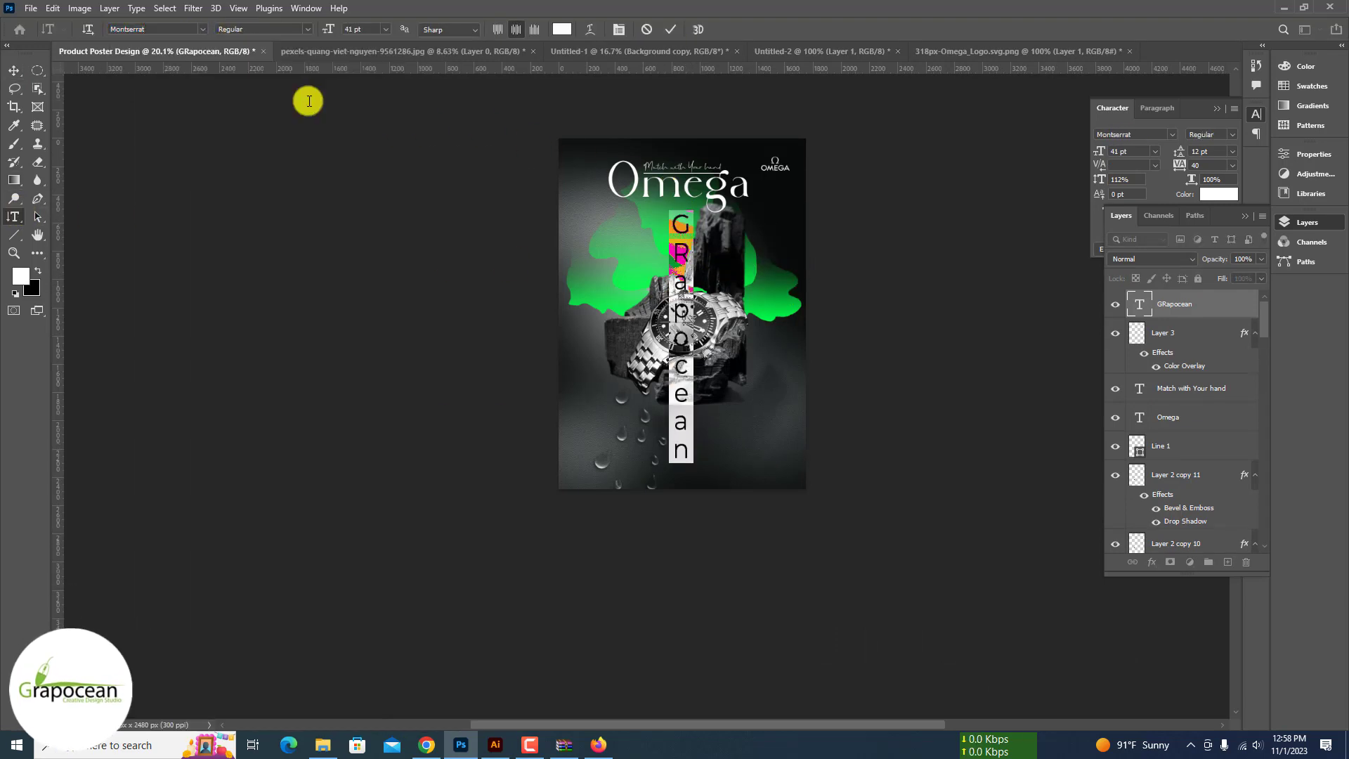
pyautogui.click(309, 30)
pyautogui.click(317, 175)
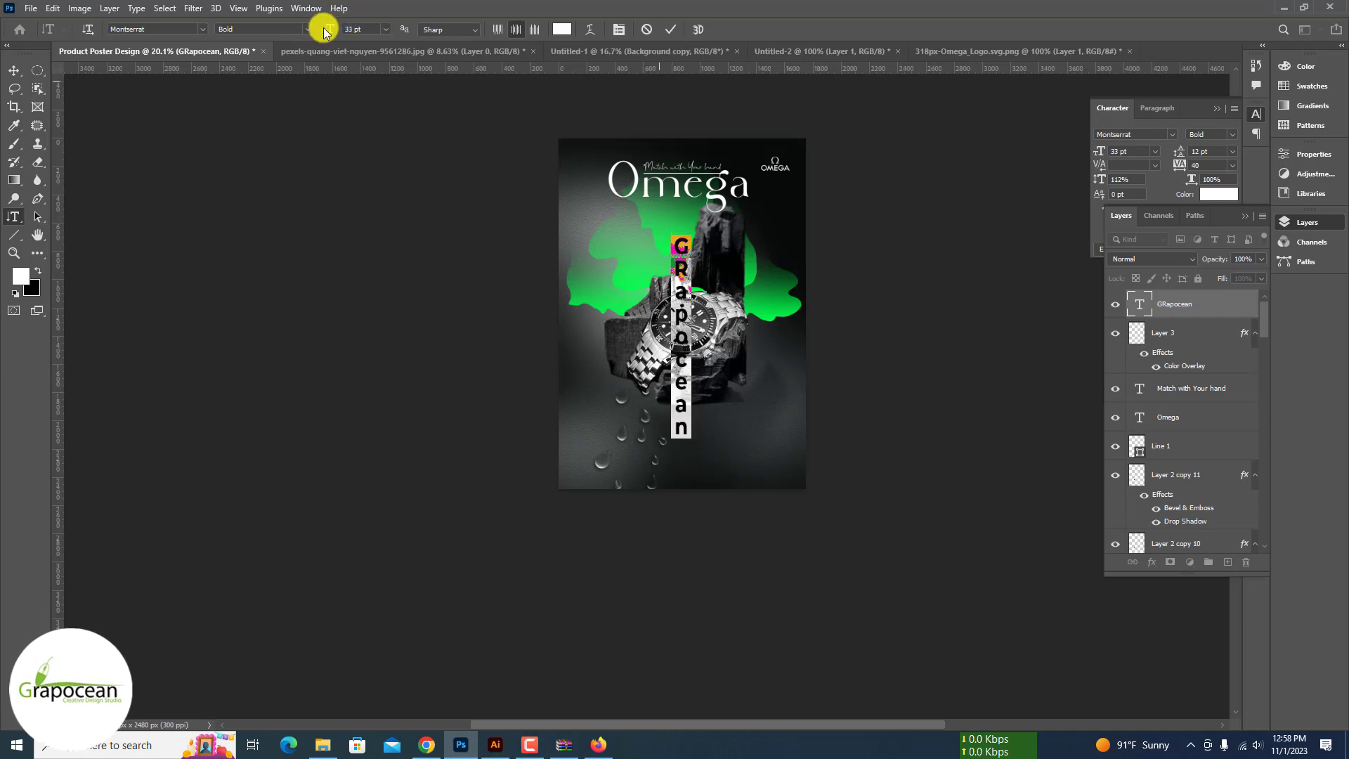
# Step: Set the vertical text's leading to 31 pt and tracking to 520, and move it, reading "Design", to the poster's left edge
pyautogui.click(1185, 153)
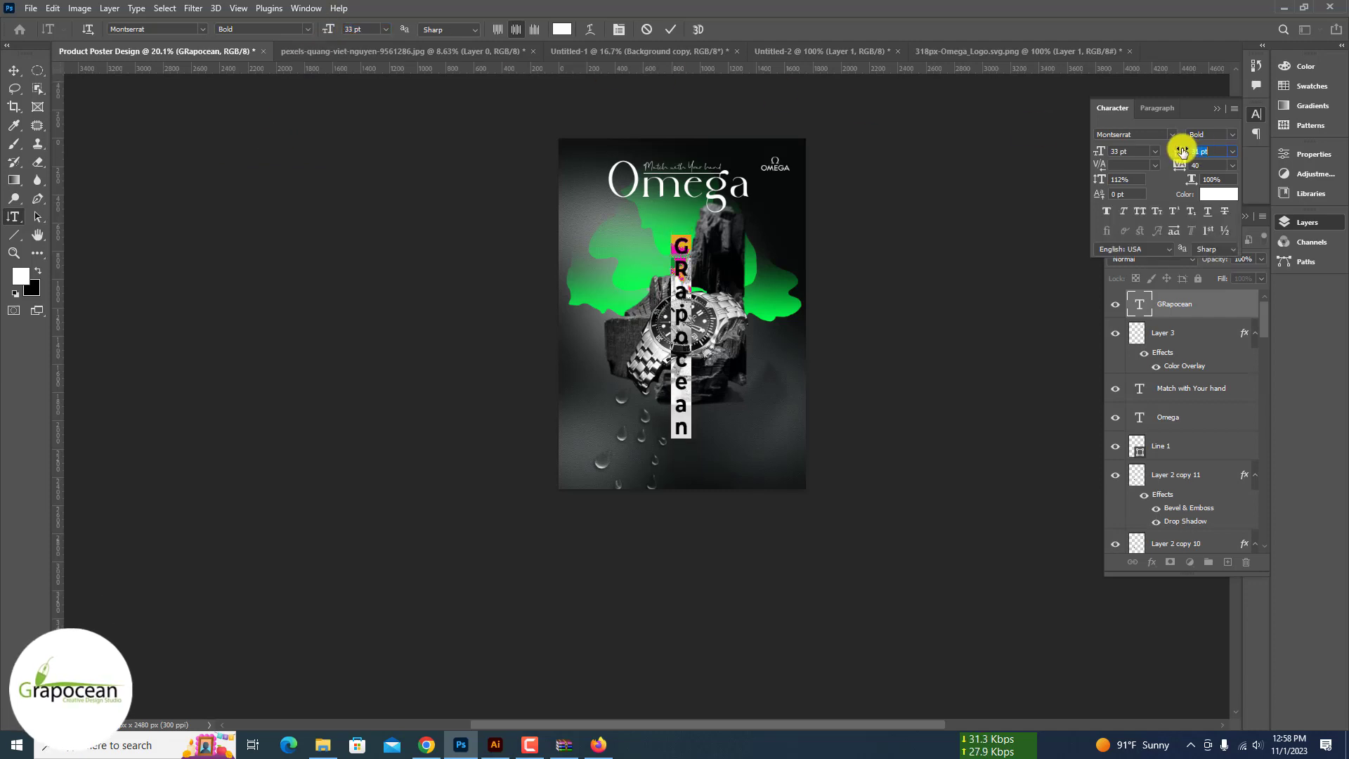
pyautogui.moveTo(1179, 166); pyautogui.dragTo(1201, 173)
pyautogui.click(13, 70)
pyautogui.moveTo(682, 295); pyautogui.dragTo(589, 270)
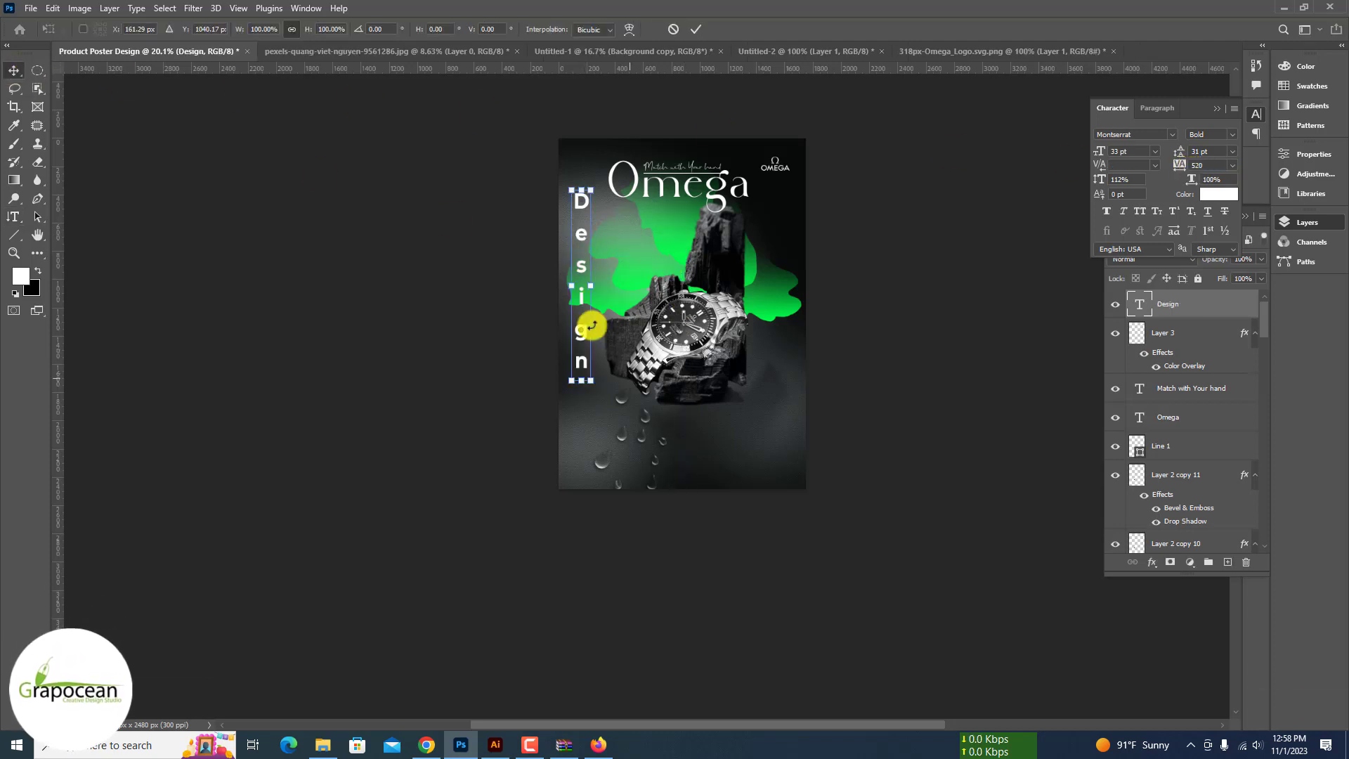
# Step: Scale the vertical "Design" text down to 12.46 pt and place it in the poster's lower-right area
pyautogui.hotkey('ctrl', 'z')
pyautogui.moveTo(593, 380); pyautogui.dragTo(592, 343)
pyautogui.moveTo(583, 259); pyautogui.dragTo(791, 217)
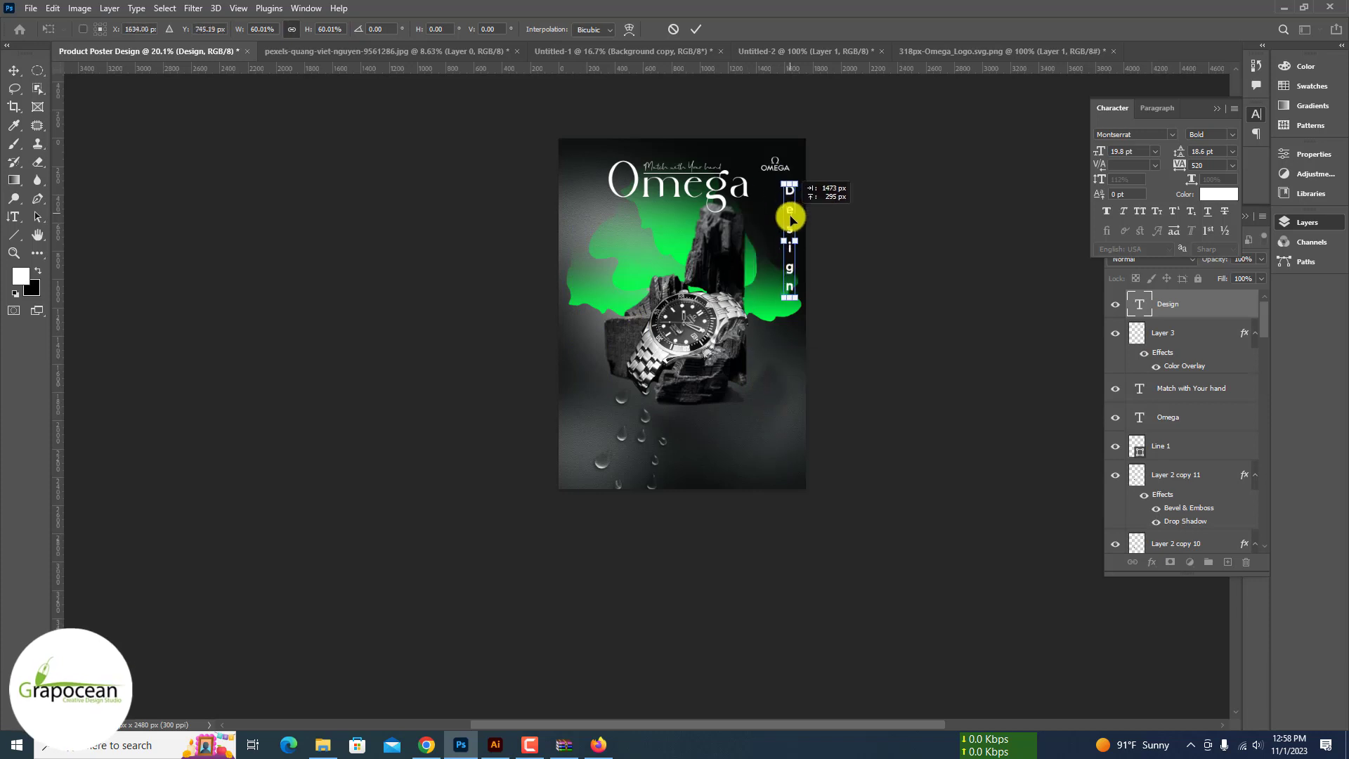
pyautogui.moveTo(781, 359); pyautogui.dragTo(786, 412)
pyautogui.click(697, 30)
pyautogui.scroll(6, 782, 415)
pyautogui.click(933, 379)
pyautogui.scroll(-7, 933, 379)
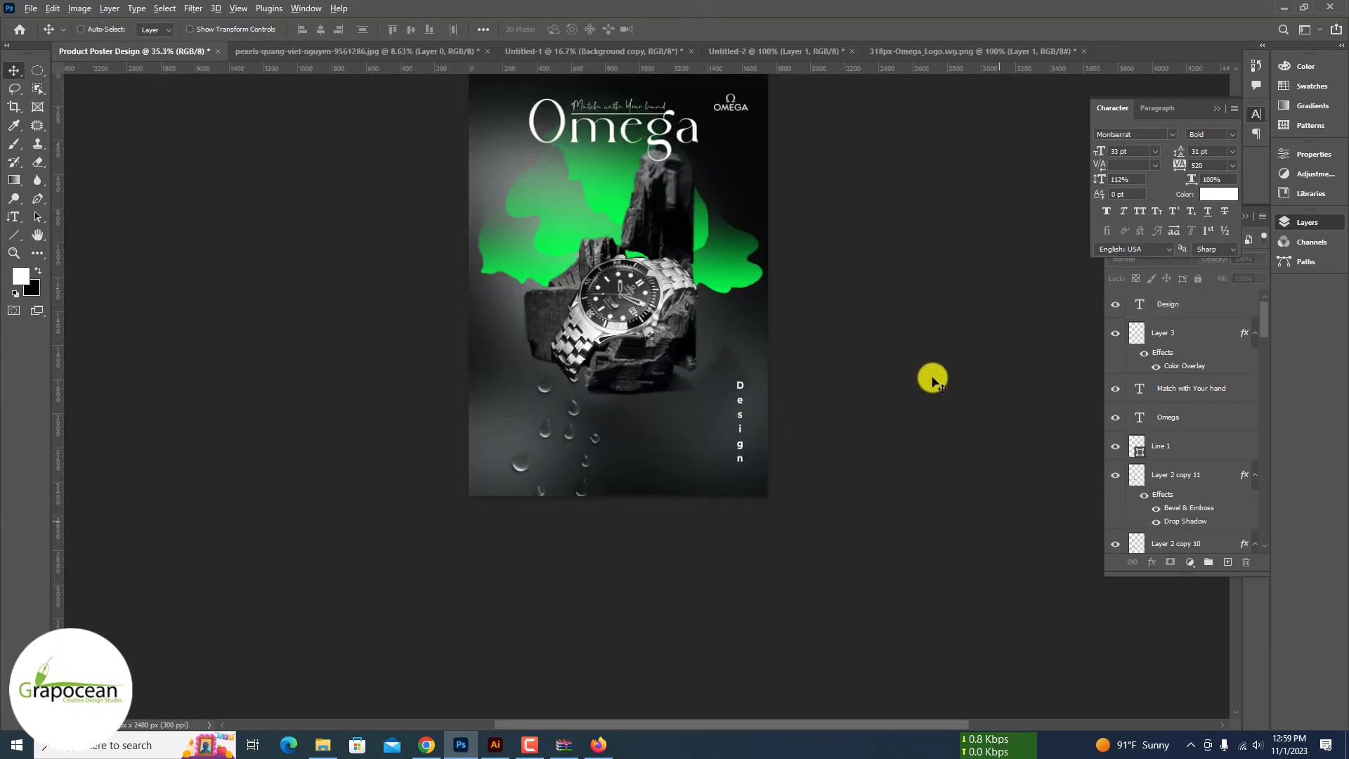
pyautogui.scroll(3, 692, 351)
pyautogui.moveTo(623, 352); pyautogui.dragTo(601, 264)
pyautogui.scroll(-3, 662, 365)
pyautogui.scroll(4, 805, 420)
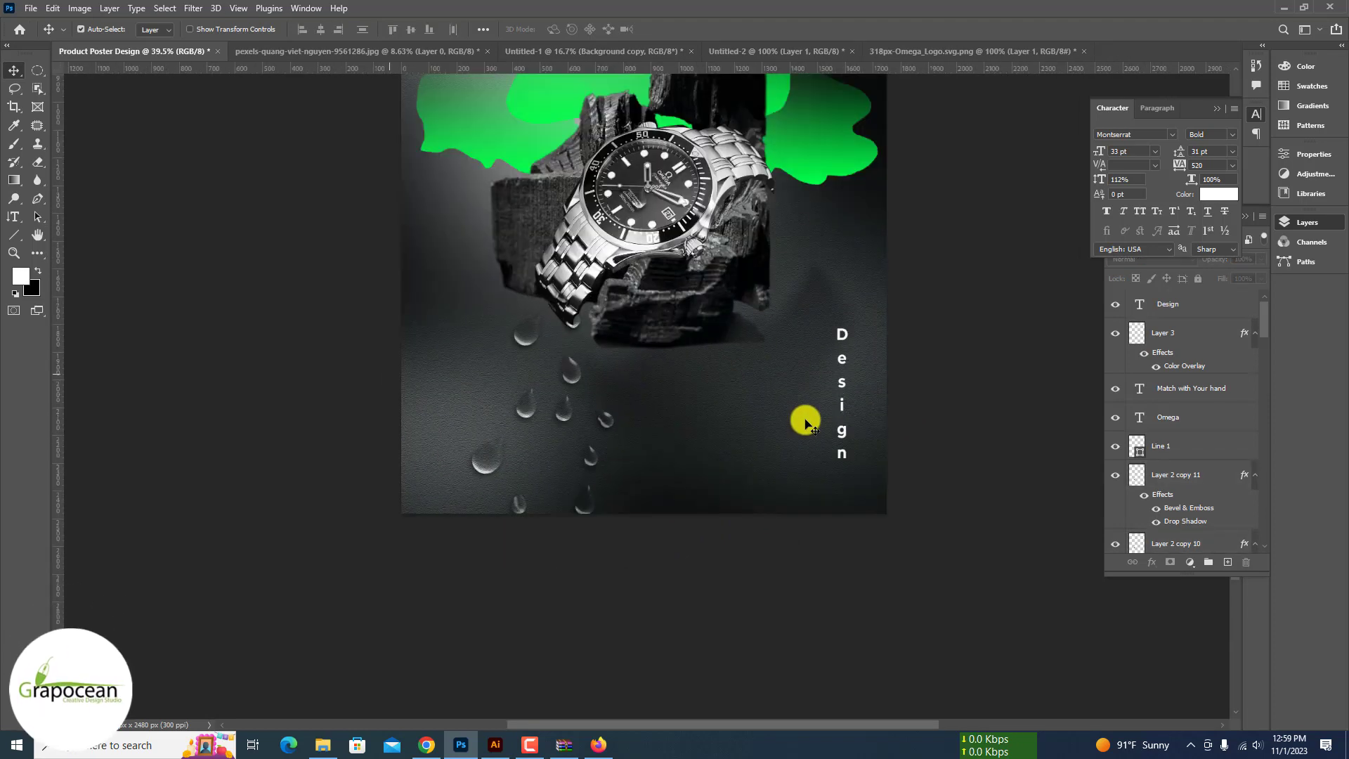
pyautogui.scroll(-3, 805, 422)
pyautogui.click(21, 217)
pyautogui.scroll(2, 566, 349)
pyautogui.click(738, 454)
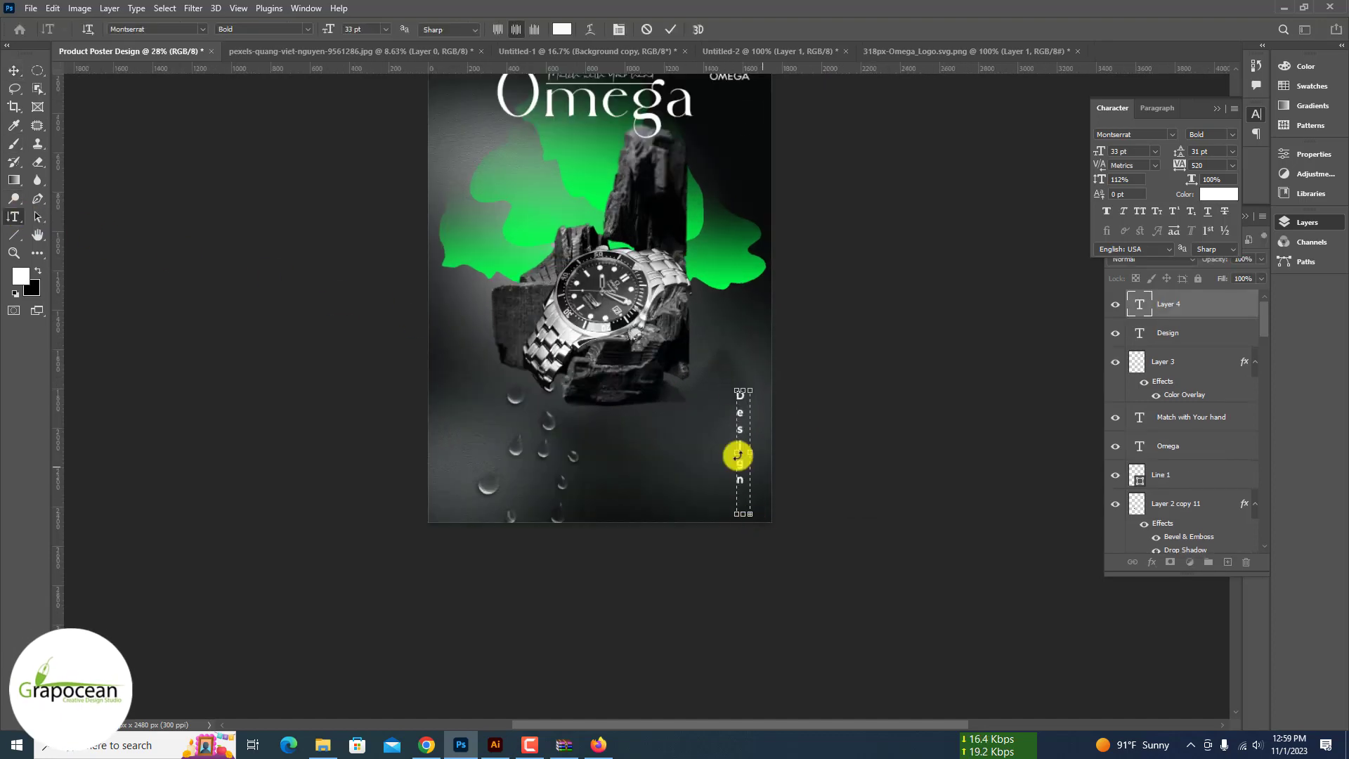
pyautogui.click(648, 29)
# Step: Recolour the vertical "Design" text with the bright green sampled from the background shape
pyautogui.scroll(2, 748, 401)
pyautogui.doubleClick(1139, 304)
pyautogui.click(561, 29)
pyautogui.click(742, 208)
pyautogui.click(1167, 481)
pyautogui.scroll(-3, 611, 330)
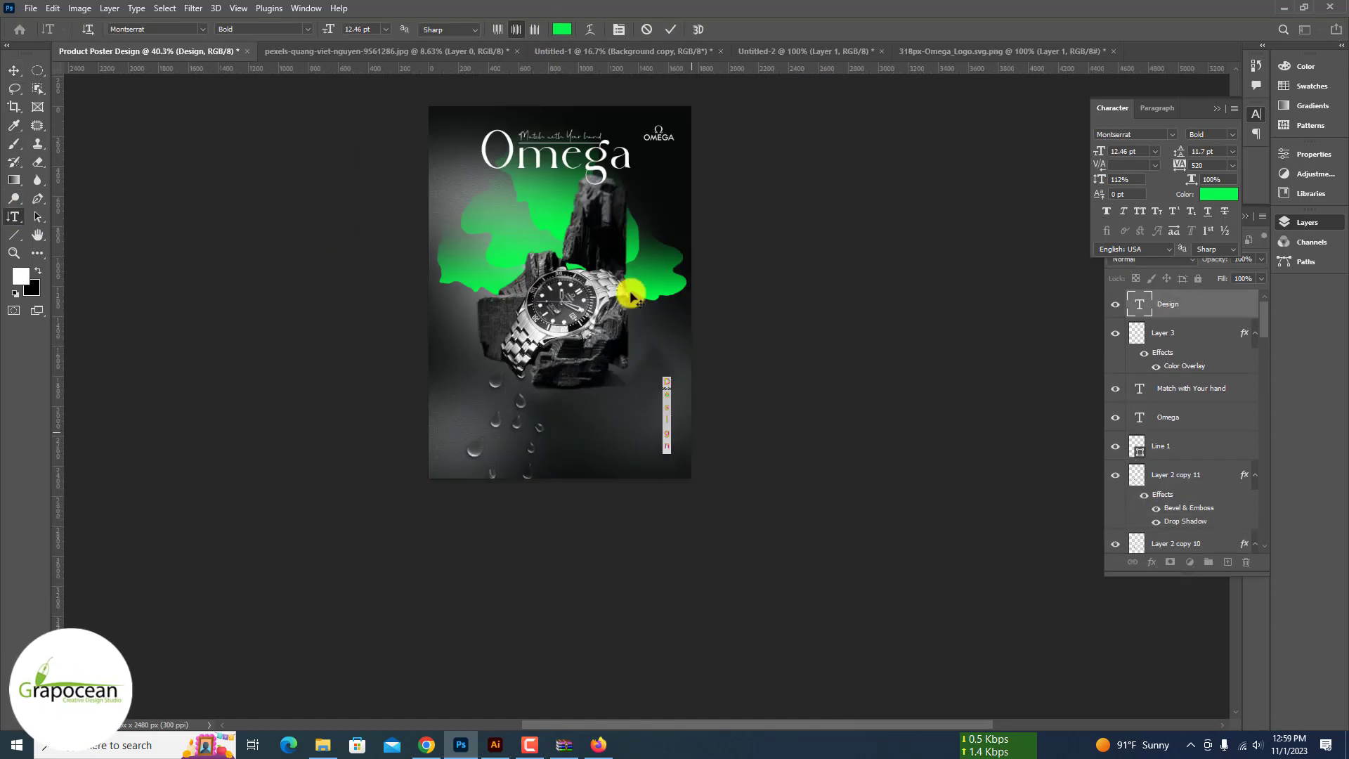
pyautogui.click(14, 70)
pyautogui.click(147, 223)
# Step: Move the large Omega title slightly down, away from the tagline and its line
pyautogui.scroll(4, 547, 160)
pyautogui.moveTo(539, 190); pyautogui.dragTo(540, 200)
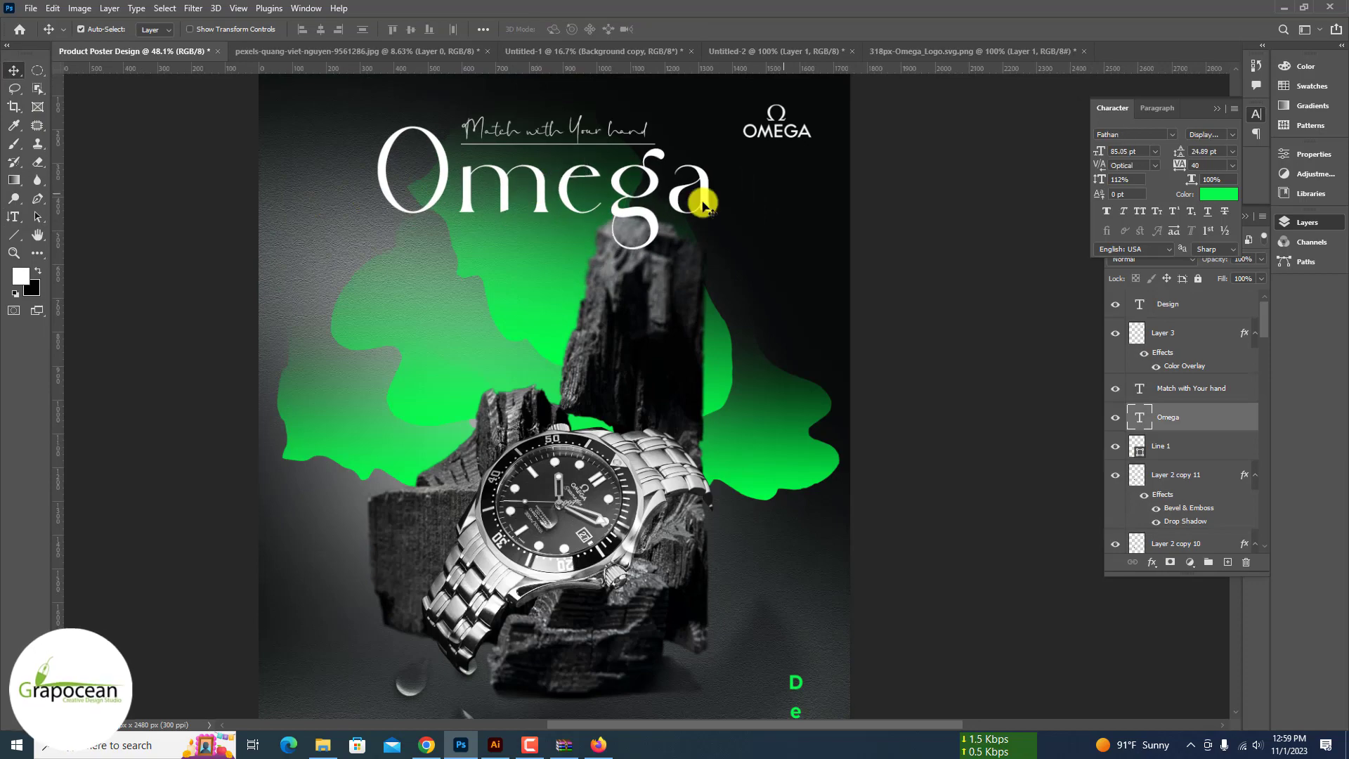
pyautogui.scroll(-2, 702, 204)
pyautogui.click(942, 226)
pyautogui.scroll(6, 627, 221)
pyautogui.moveTo(612, 366); pyautogui.dragTo(613, 412)
pyautogui.click(707, 217)
pyautogui.moveTo(973, 317); pyautogui.dragTo(987, 373)
pyautogui.hotkey('ctrl', 'z')
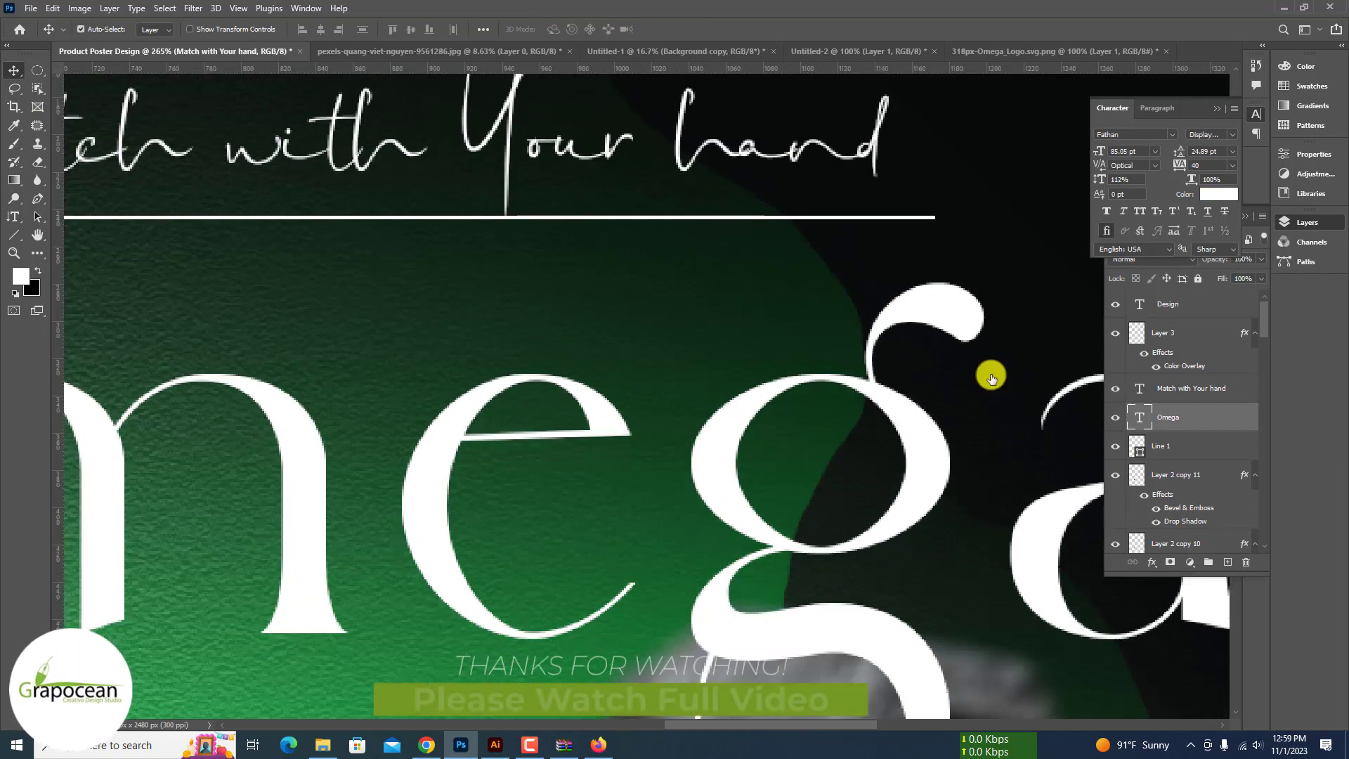
# Step: Bring the Line 1 layer above the Omega title layer and lower the line to Y 283.20 px, just above the lettering
pyautogui.moveTo(1193, 447); pyautogui.dragTo(1202, 406)
pyautogui.hotkey('ctrl', 't')
pyautogui.moveTo(704, 220); pyautogui.dragTo(705, 268)
pyautogui.hotkey('ctrl', 'z')
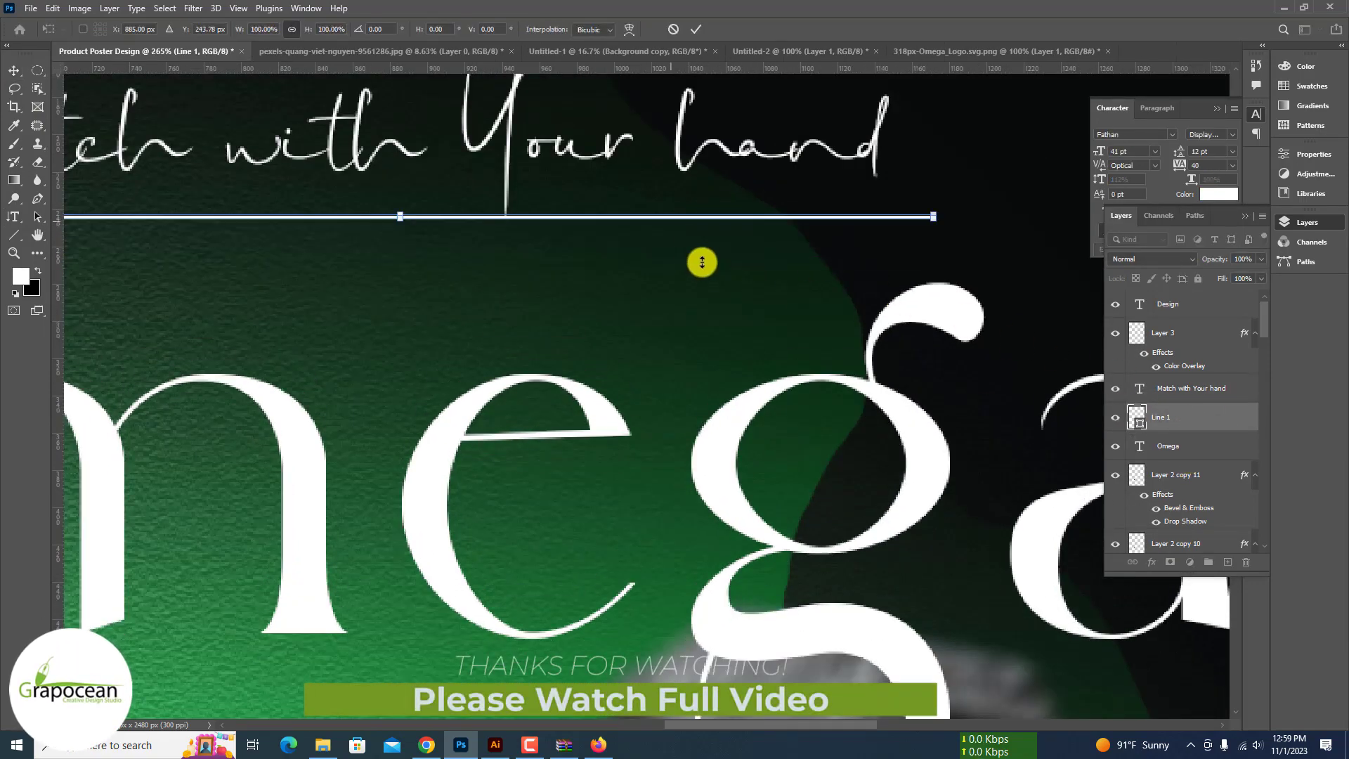
pyautogui.scroll(4, 677, 224)
pyautogui.moveTo(678, 221); pyautogui.dragTo(669, 333)
pyautogui.scroll(-5, 669, 334)
pyautogui.moveTo(706, 258); pyautogui.dragTo(711, 276)
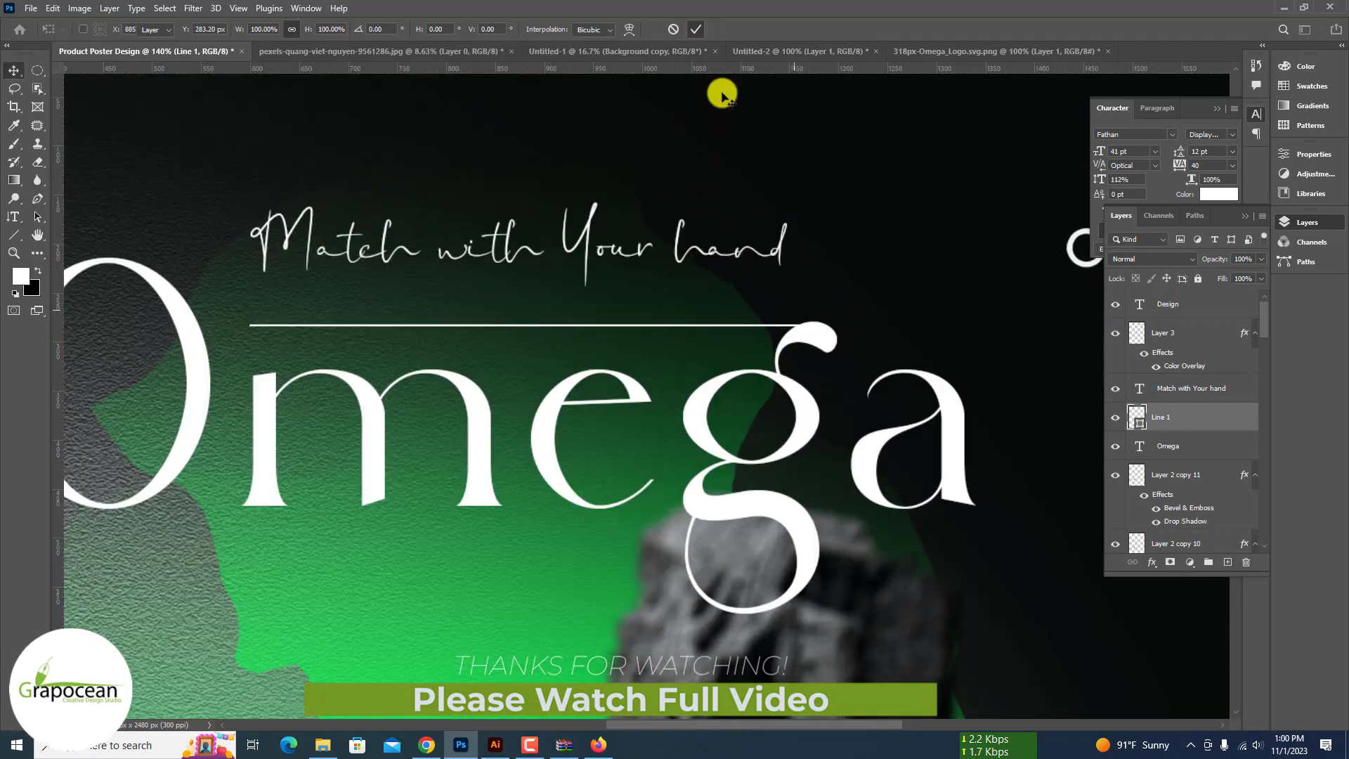
# Step: Move the "Match with Your hand" tagline down closer to the line
pyautogui.moveTo(776, 246); pyautogui.dragTo(777, 271)
pyautogui.scroll(-8, 776, 271)
pyautogui.click(943, 368)
pyautogui.scroll(-1, 944, 369)
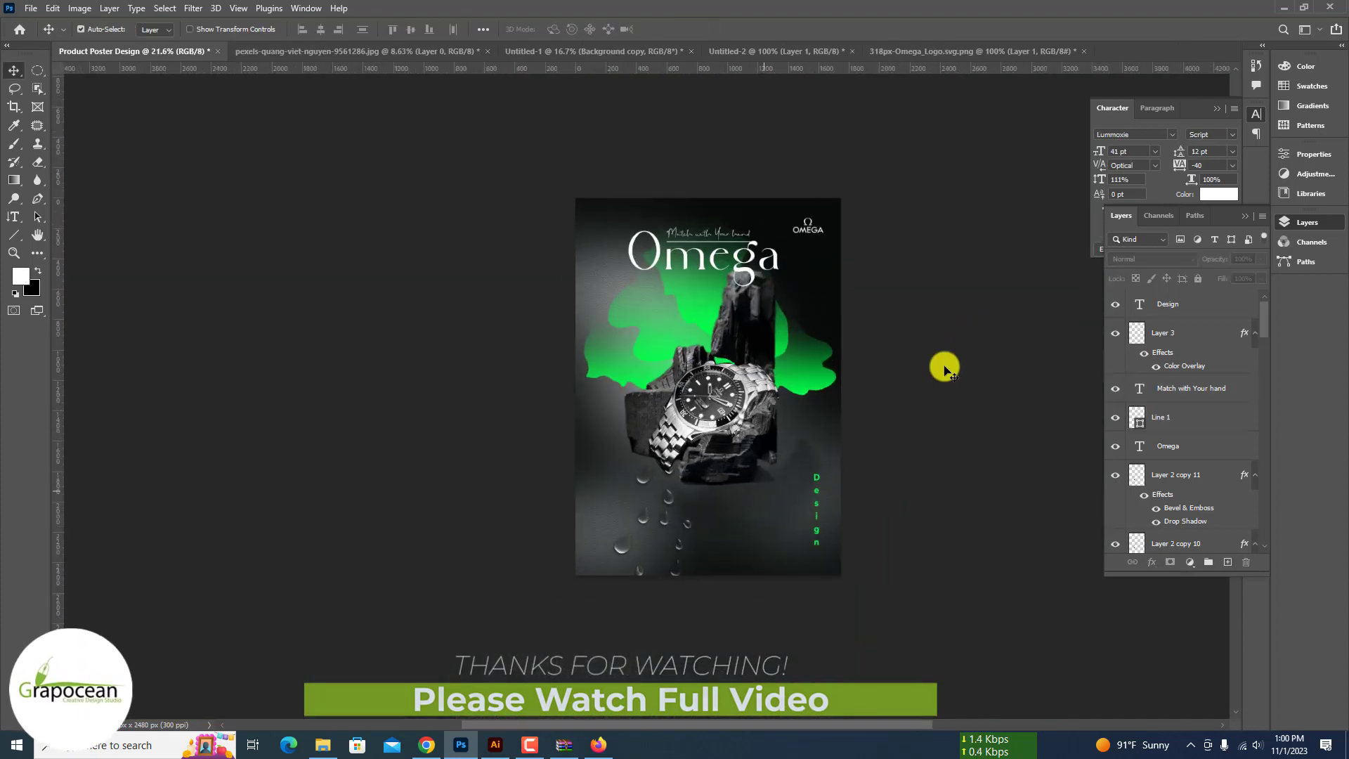
# Step: Add a centred script Lorem ipsum paragraph at 20 pt below the watch and scale it down beside the "Design" text
pyautogui.scroll(2, 943, 368)
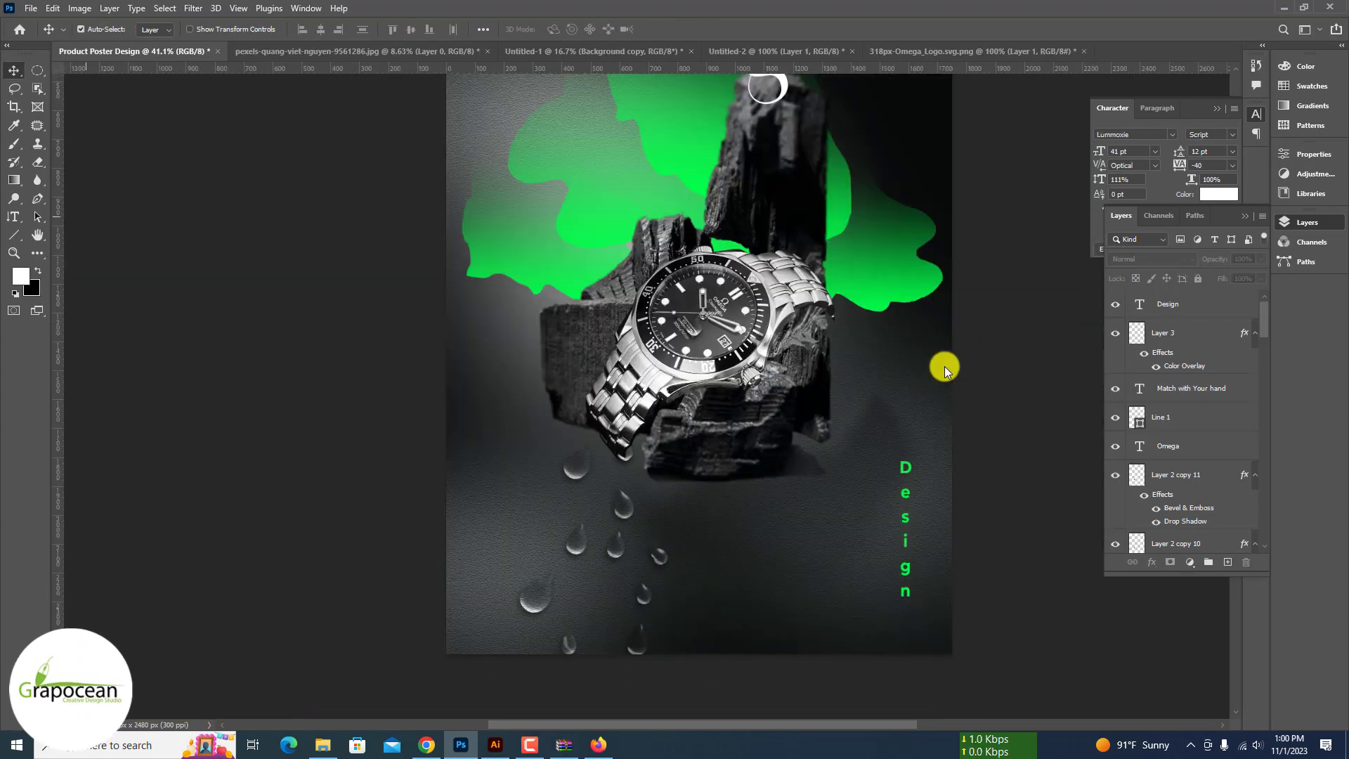
pyautogui.click(13, 216)
pyautogui.moveTo(500, 443); pyautogui.dragTo(875, 592)
pyautogui.moveTo(331, 29); pyautogui.dragTo(316, 30)
pyautogui.moveTo(873, 517); pyautogui.dragTo(753, 517)
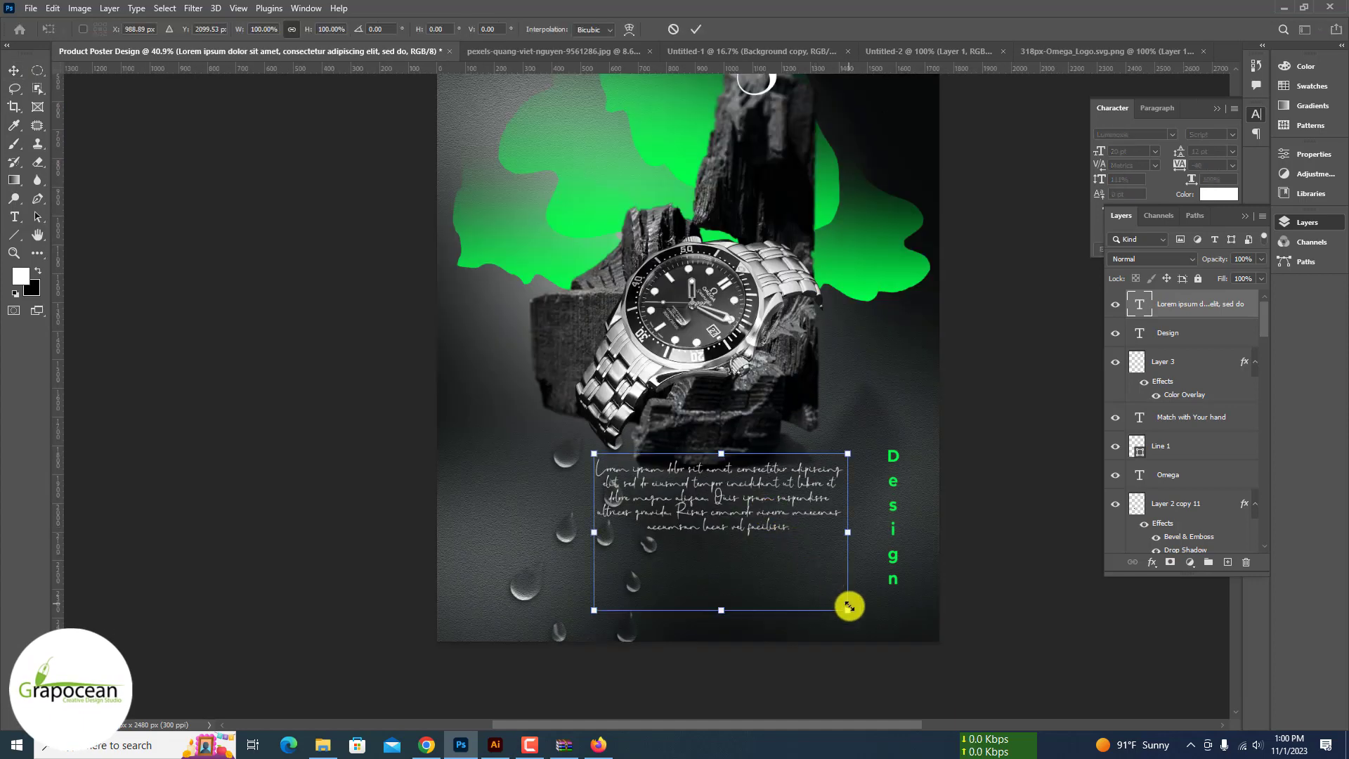
pyautogui.moveTo(850, 605); pyautogui.dragTo(795, 579)
pyautogui.press('Return')
# Step: Format a second Lorem ipsum paragraph in left-aligned Montserrat Bold at 7 pt, narrow its box and move it below the watch
pyautogui.click(201, 29)
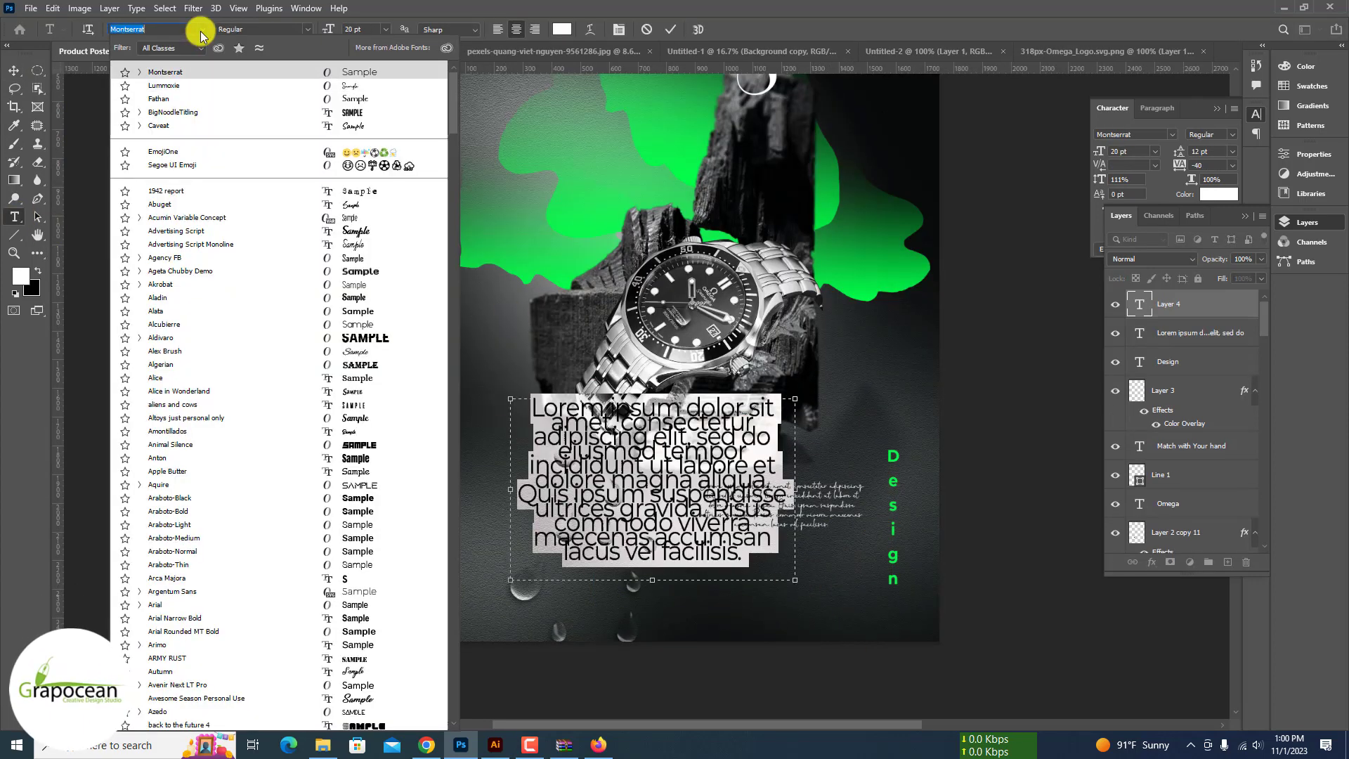
pyautogui.click(204, 76)
pyautogui.moveTo(328, 30); pyautogui.dragTo(323, 30)
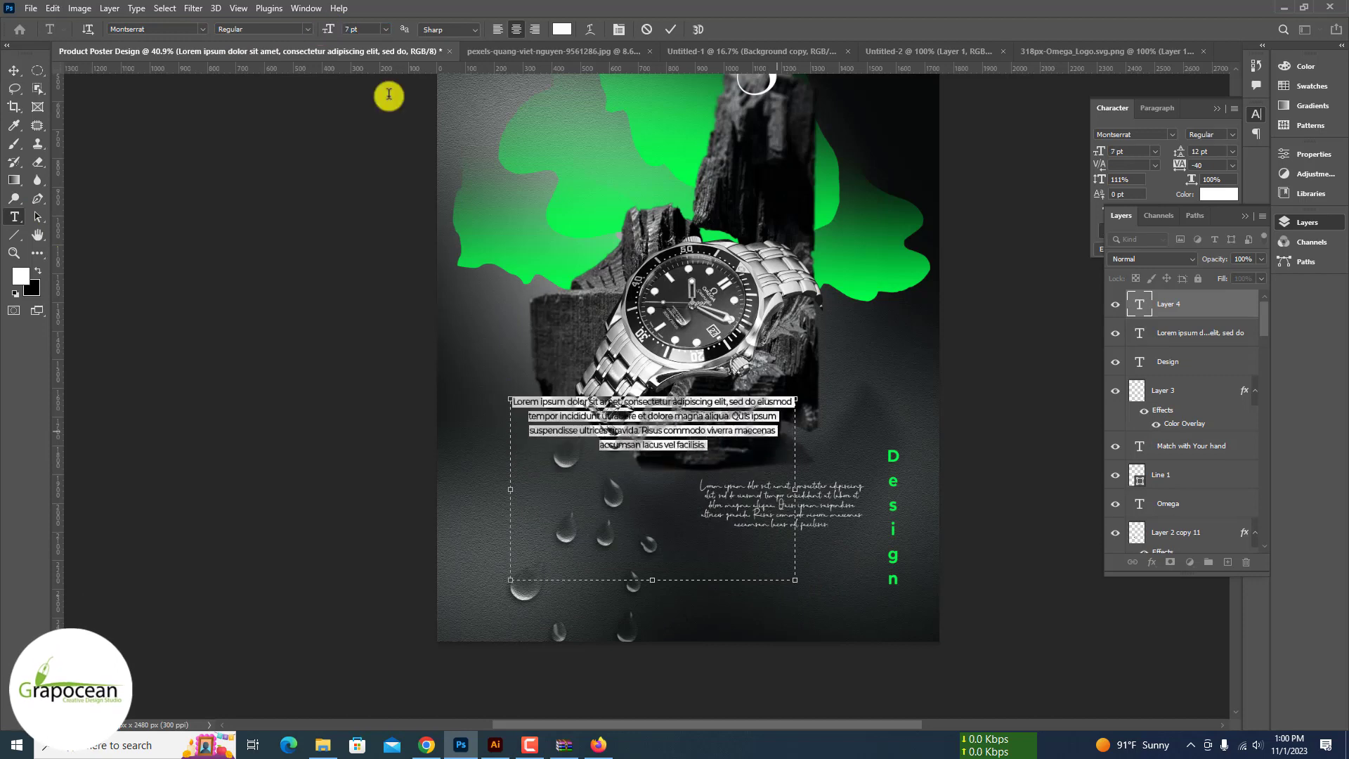
pyautogui.moveTo(795, 489); pyautogui.dragTo(709, 489)
pyautogui.click(303, 29)
pyautogui.click(274, 178)
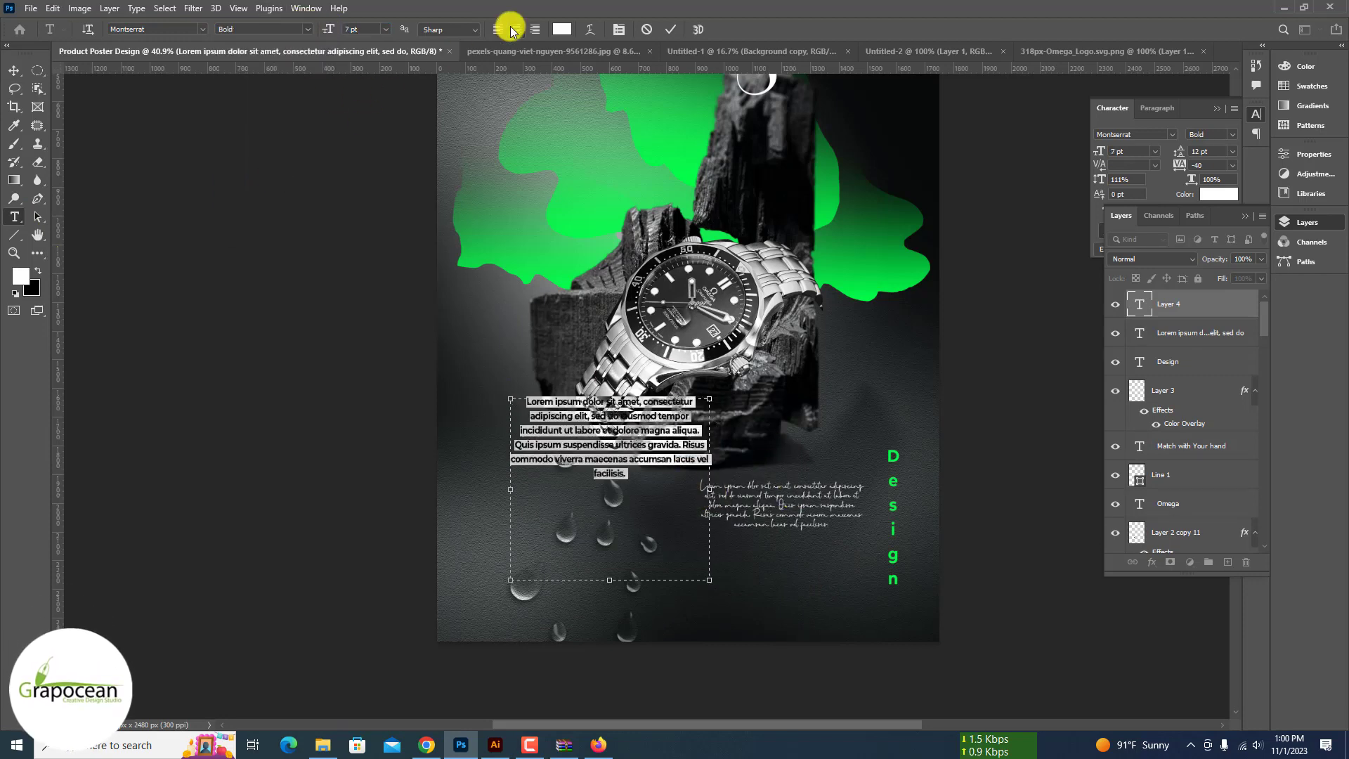
pyautogui.click(18, 72)
pyautogui.moveTo(639, 439); pyautogui.dragTo(808, 455)
# Step: Colour the bold paragraph green #00fb47 and move it down to the lower right of the poster
pyautogui.doubleClick(15, 215)
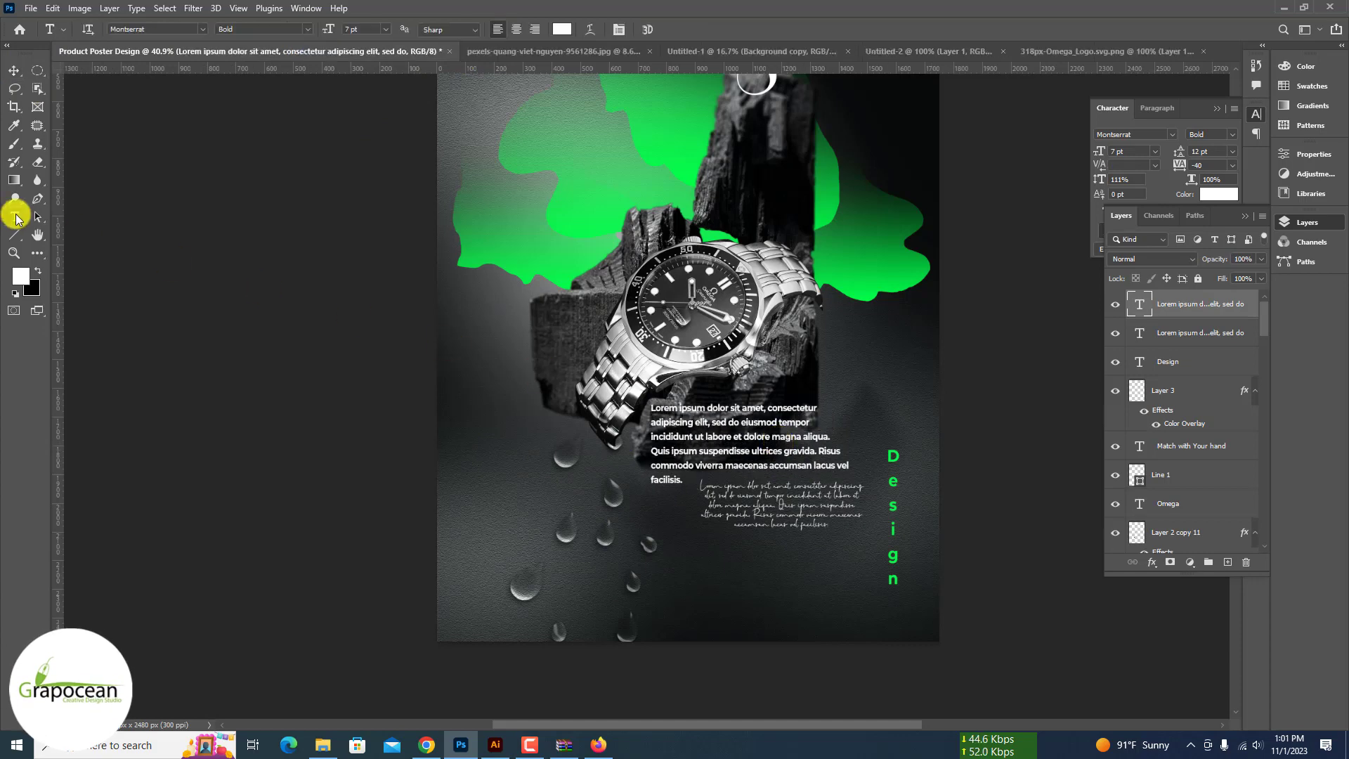
pyautogui.click(564, 30)
pyautogui.click(845, 271)
pyautogui.click(862, 297)
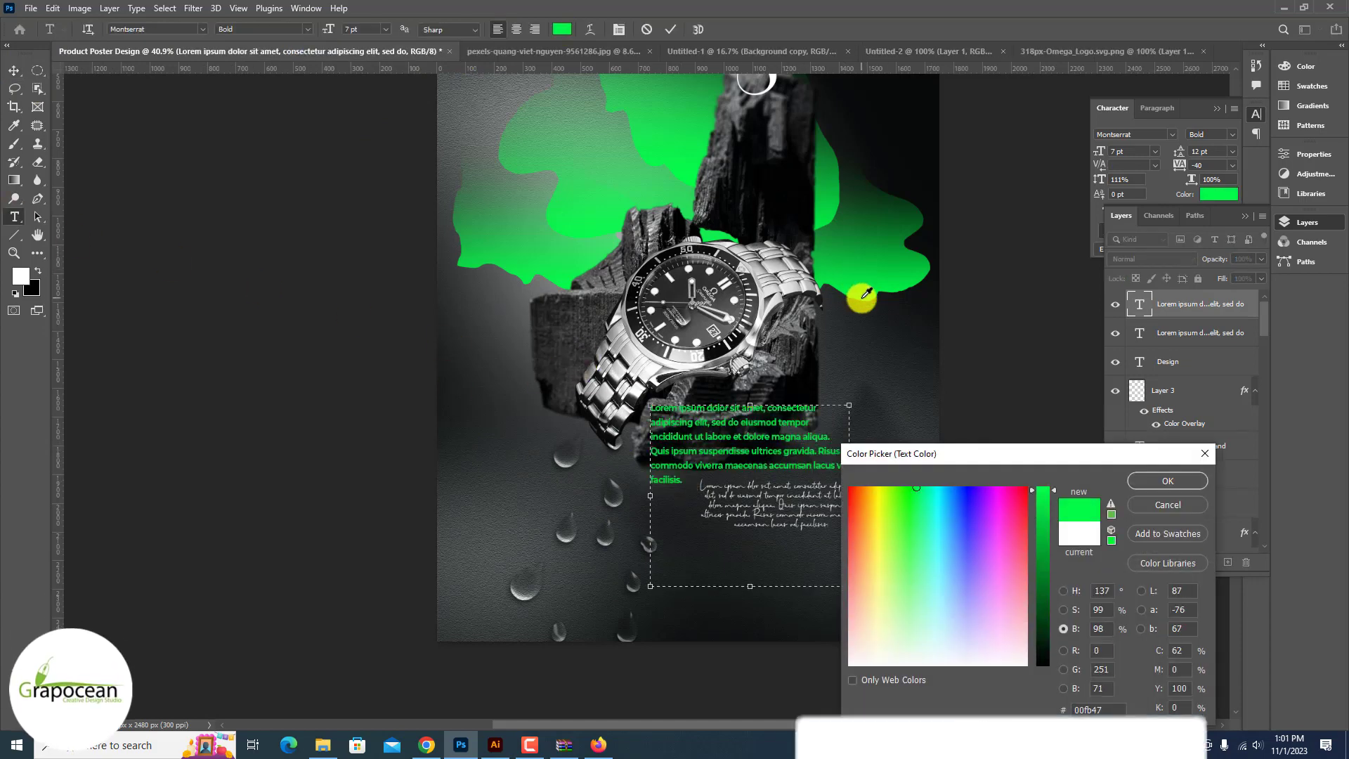
pyautogui.click(1167, 480)
pyautogui.click(14, 71)
pyautogui.moveTo(731, 454); pyautogui.dragTo(747, 572)
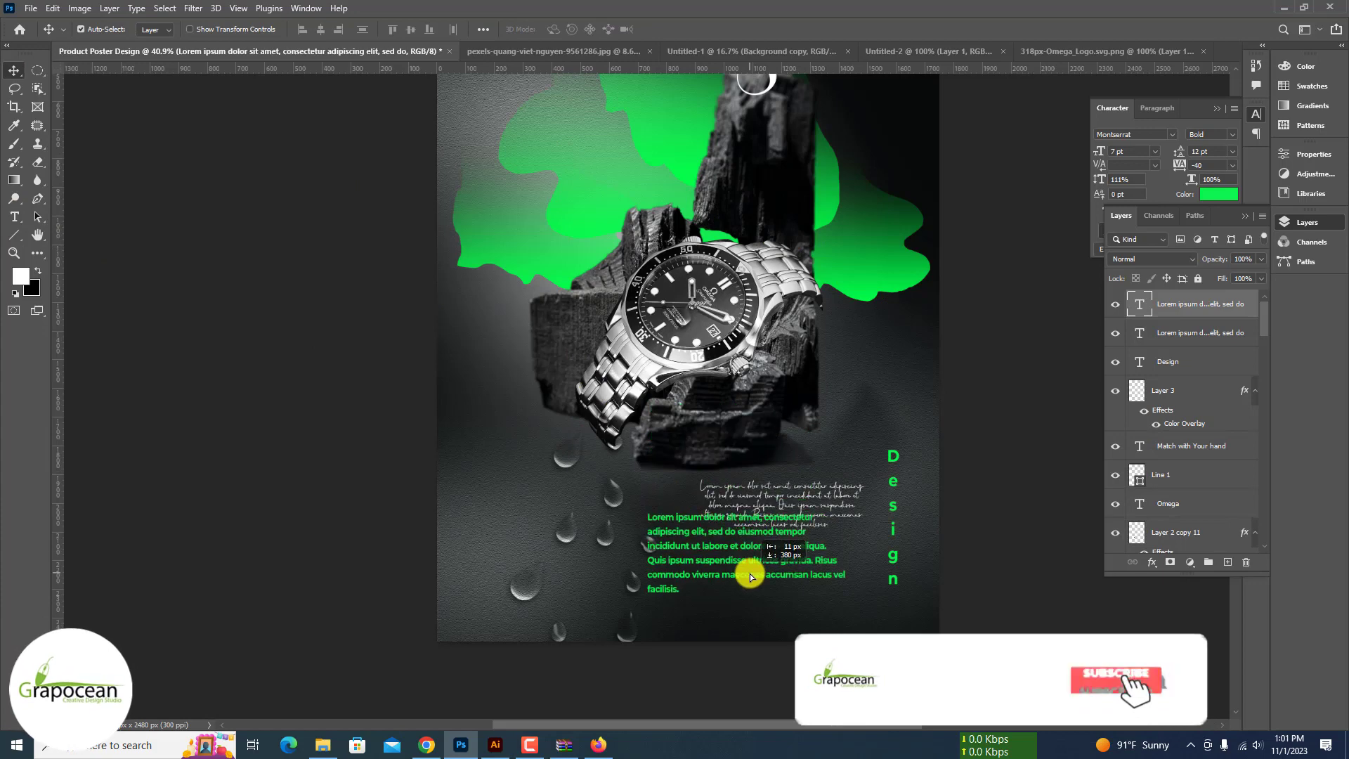
# Step: Move the script paragraph to the left, directly below the watch
pyautogui.moveTo(814, 494); pyautogui.dragTo(592, 458)
pyautogui.press('t')
pyautogui.click(15, 71)
pyautogui.click(210, 399)
pyautogui.scroll(-2, 210, 399)
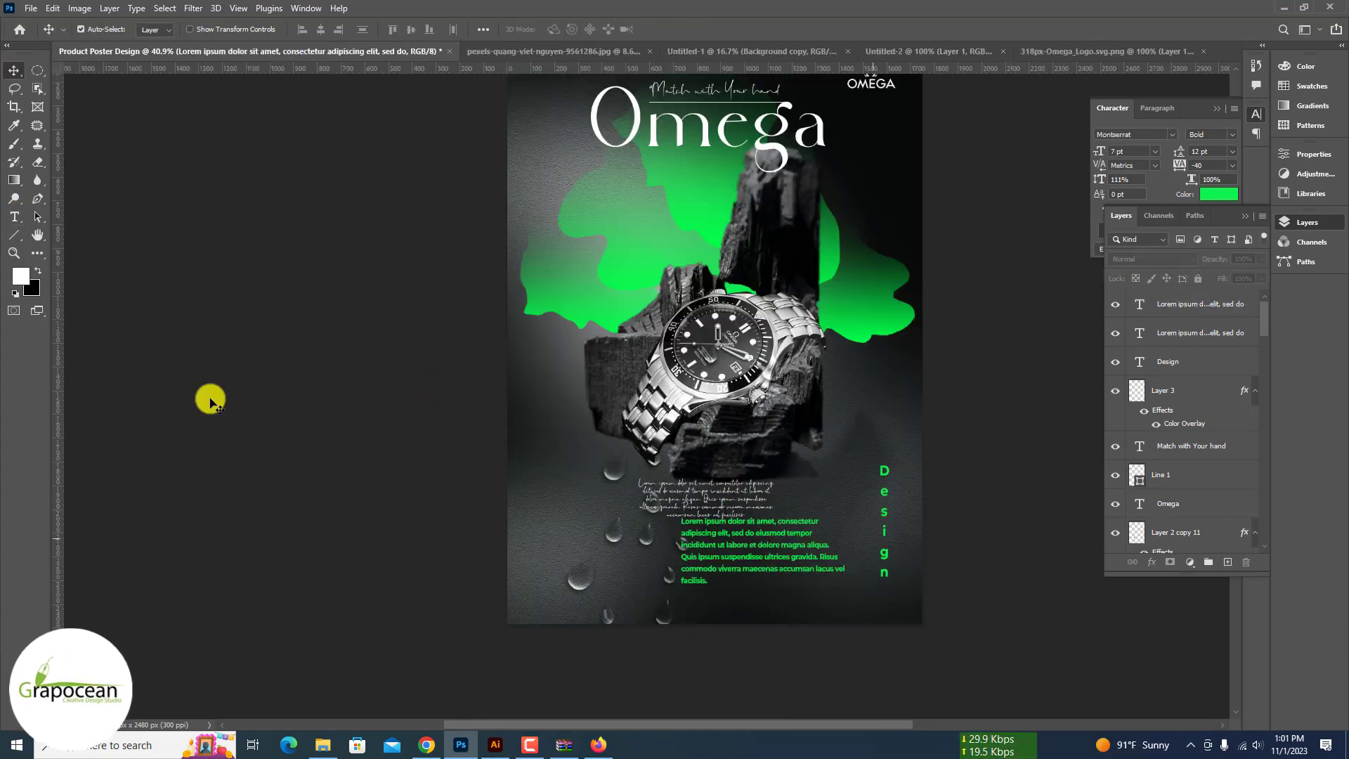
# Step: Move the script paragraph right, next to the "Design" text and above the green paragraph
pyautogui.scroll(3, 560, 482)
pyautogui.moveTo(790, 513); pyautogui.dragTo(892, 540)
pyautogui.click(1036, 611)
pyautogui.scroll(-3, 1035, 611)
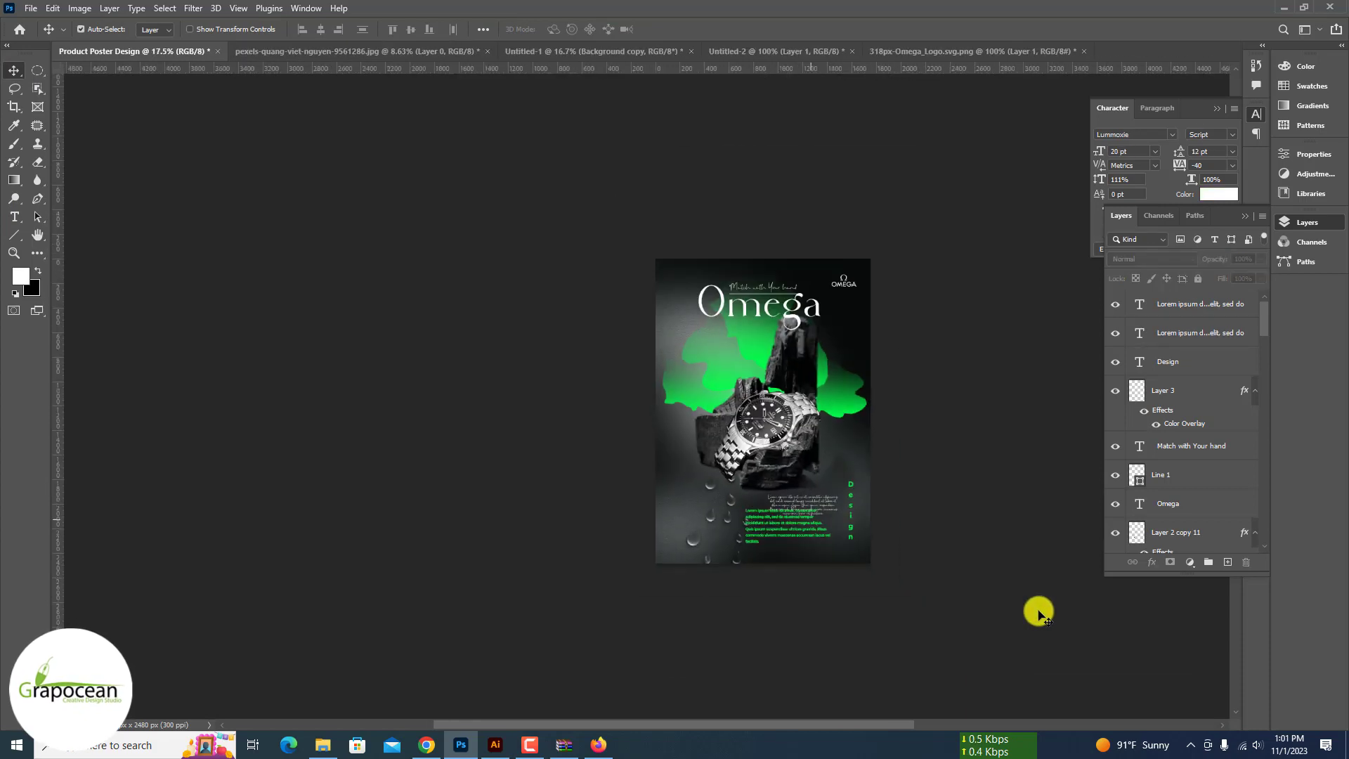
pyautogui.scroll(3, 1035, 611)
pyautogui.scroll(-4, 655, 503)
# Step: Recolour the bold green paragraph yellow, #f3f000
pyautogui.click(15, 217)
pyautogui.scroll(4, 679, 517)
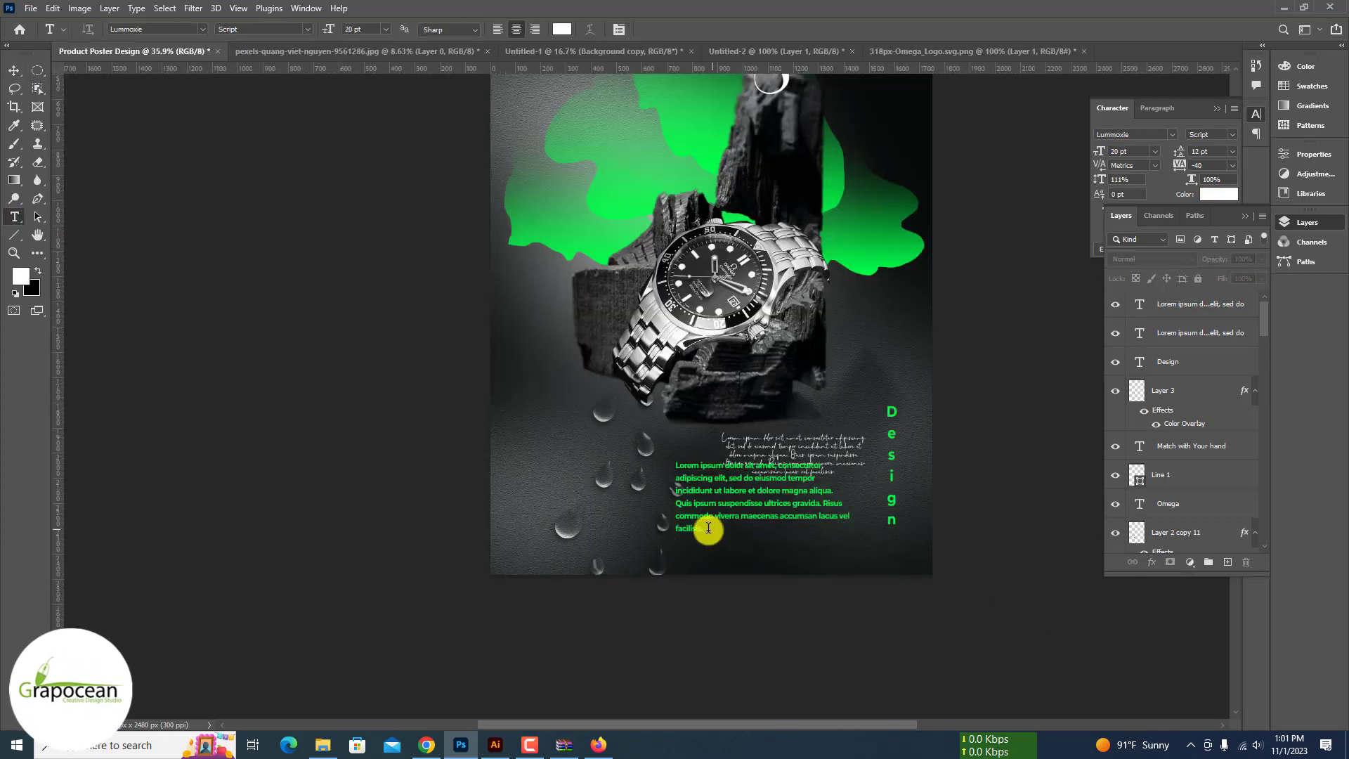
pyautogui.click(708, 528)
pyautogui.hotkey('ctrl', 'a')
pyautogui.click(563, 30)
pyautogui.moveTo(869, 482); pyautogui.dragTo(877, 470)
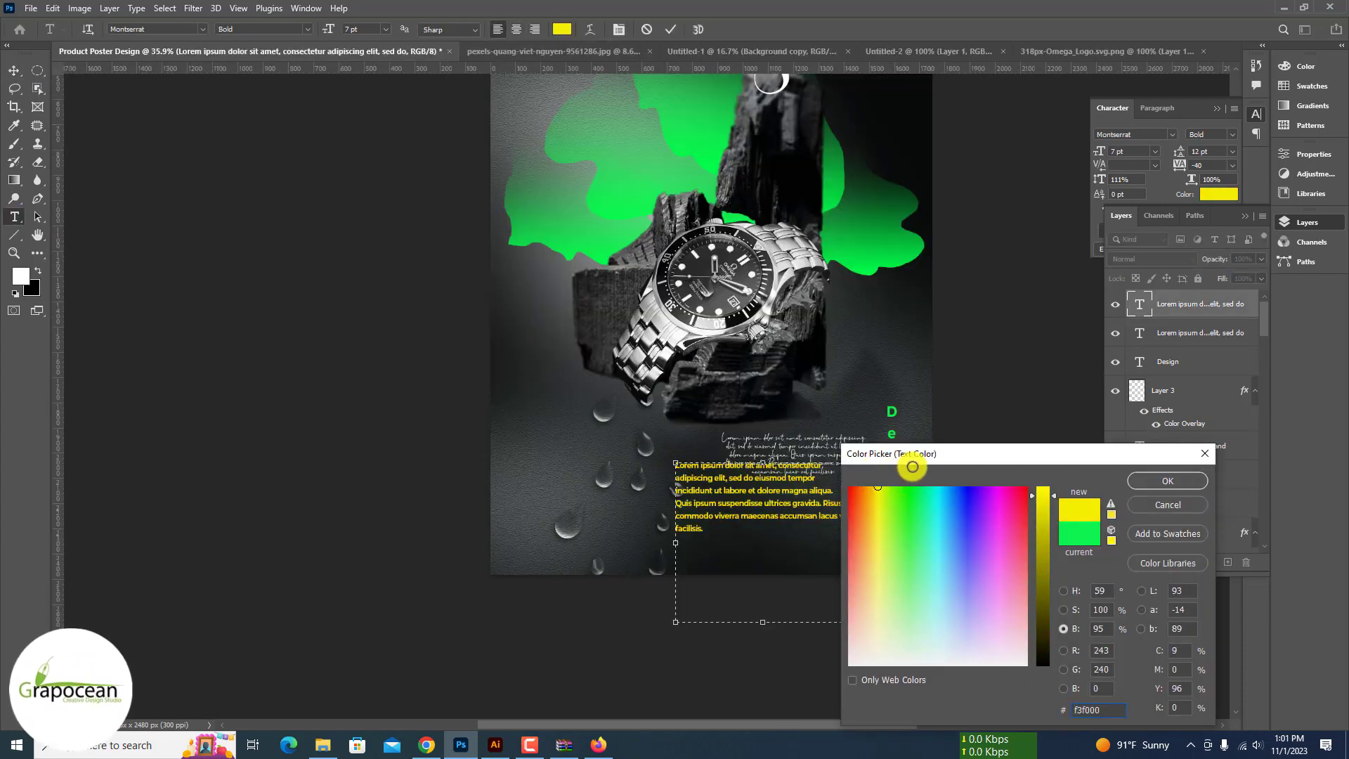
pyautogui.click(1157, 478)
pyautogui.click(14, 71)
pyautogui.click(281, 309)
# Step: Move the yellow paragraph up just below the watch and the script paragraph down beneath it towards the "Design" text
pyautogui.scroll(-1, 281, 309)
pyautogui.scroll(4, 554, 428)
pyautogui.moveTo(787, 462); pyautogui.dragTo(813, 364)
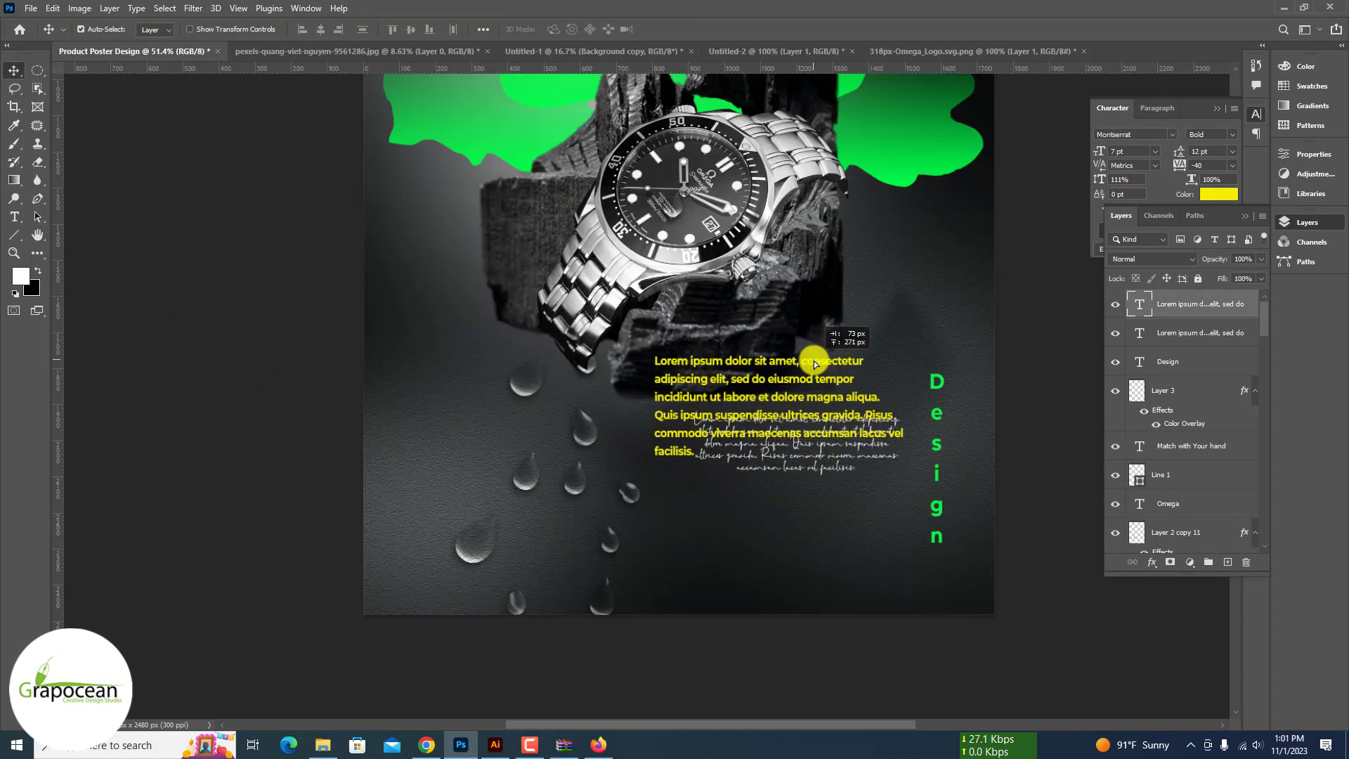
pyautogui.moveTo(794, 456); pyautogui.dragTo(855, 526)
pyautogui.moveTo(809, 438); pyautogui.dragTo(786, 474)
pyautogui.scroll(-6, 850, 632)
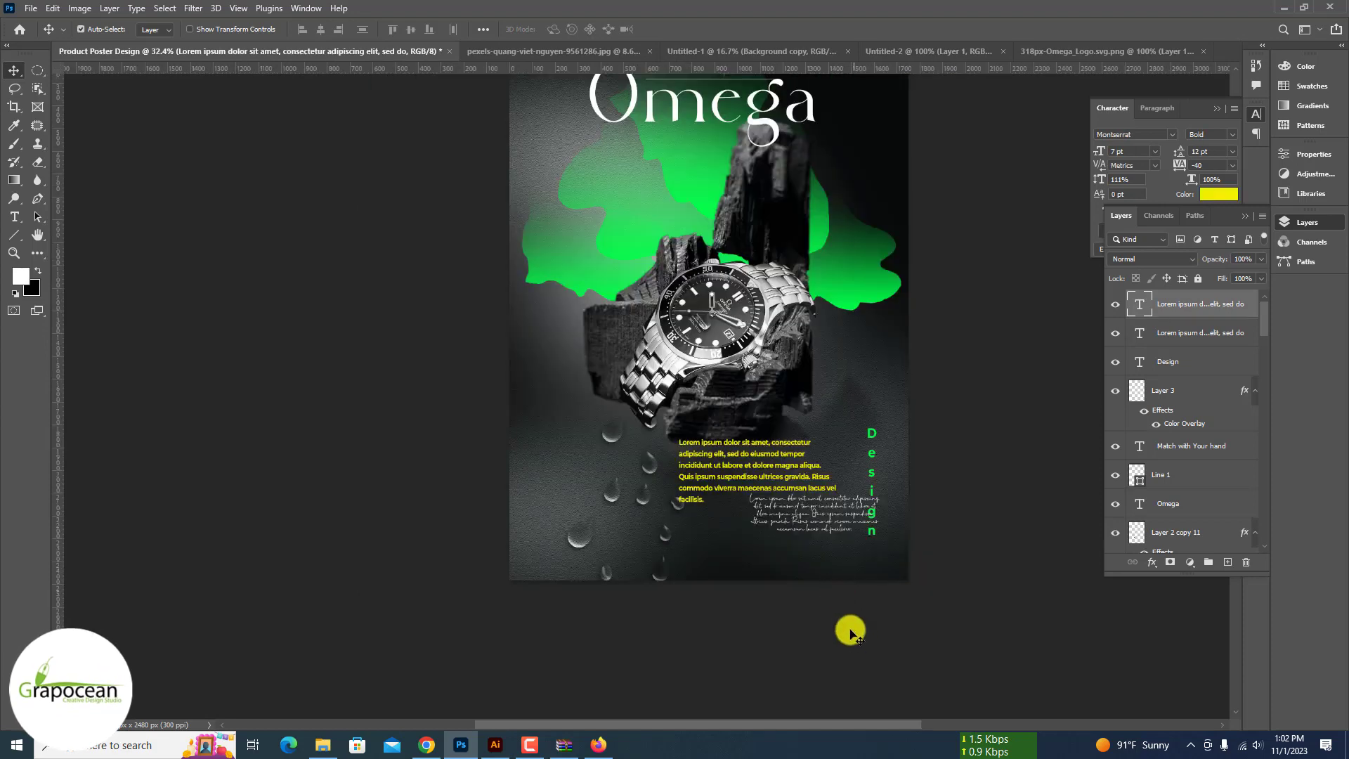
pyautogui.click(850, 633)
pyautogui.scroll(3, 712, 442)
pyautogui.moveTo(720, 426); pyautogui.dragTo(719, 419)
pyautogui.keyDown('alt'); pyautogui.moveTo(725, 465); pyautogui.dragTo(589, 372); pyautogui.keyUp('alt')
pyautogui.scroll(-3, 893, 460)
pyautogui.click(893, 458)
pyautogui.hotkey('ctrl', 'z')
# Step: Change the yellow paragraph's font weight to Medium
pyautogui.click(875, 435)
pyautogui.scroll(4, 737, 429)
pyautogui.click(14, 216)
pyautogui.click(293, 29)
pyautogui.click(271, 127)
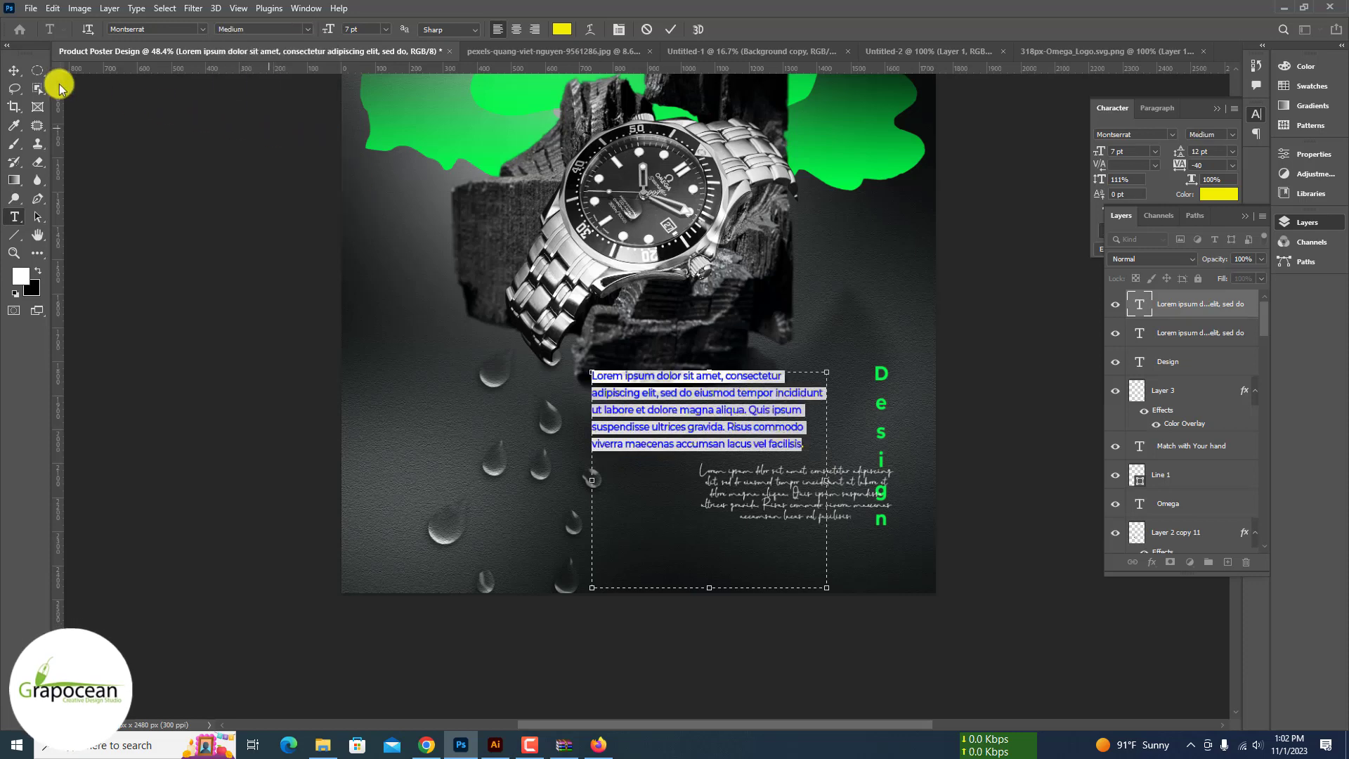
# Step: Right-align the yellow paragraph and move it next to the vertical "Design" text
pyautogui.click(13, 71)
pyautogui.moveTo(725, 452)
pyautogui.mouseDown()
pyautogui.moveTo(780, 458)
pyautogui.moveTo(752, 447)
pyautogui.moveTo(829, 437)
pyautogui.moveTo(743, 467)
pyautogui.mouseUp()
pyautogui.hotkey('ctrl', 'a')
pyautogui.click(535, 29)
pyautogui.click(14, 71)
pyautogui.click(948, 433)
# Step: Duplicate the yellow paragraph, scale the copy to 39.31% and place it beside the lower end of the "Design" text
pyautogui.scroll(-3, 945, 434)
pyautogui.scroll(2, 776, 425)
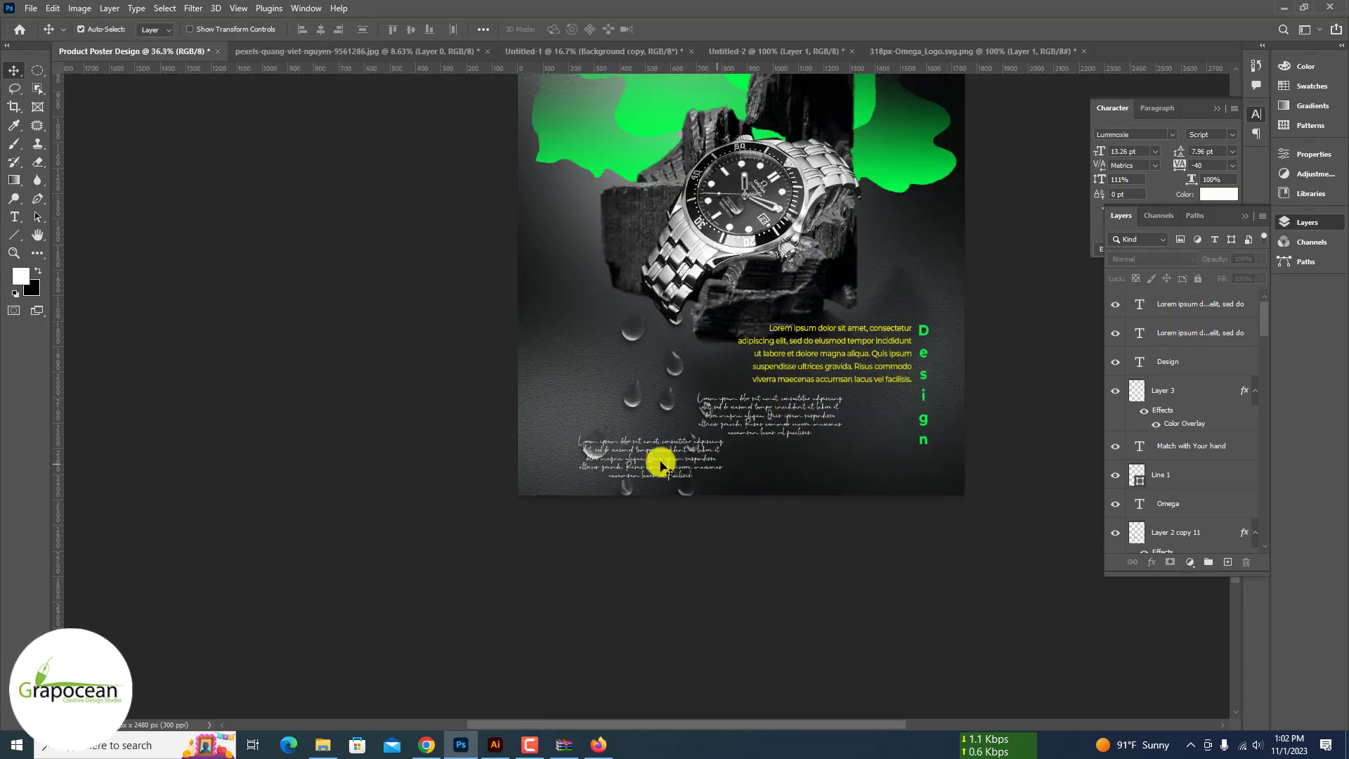
pyautogui.scroll(-2, 807, 545)
pyautogui.scroll(4, 806, 545)
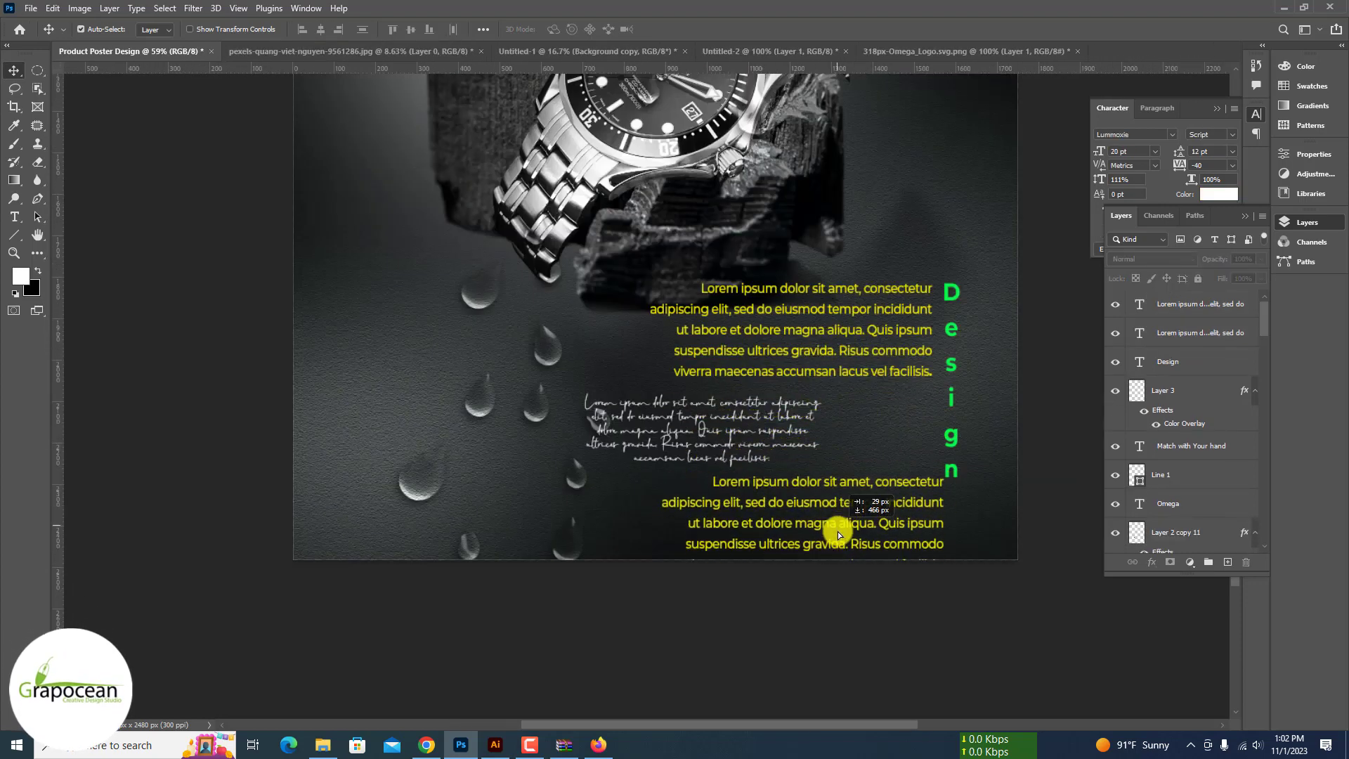
pyautogui.moveTo(838, 533); pyautogui.dragTo(836, 539)
pyautogui.hotkey('ctrl', 't')
pyautogui.moveTo(948, 613); pyautogui.dragTo(853, 629)
pyautogui.moveTo(810, 621); pyautogui.dragTo(887, 498)
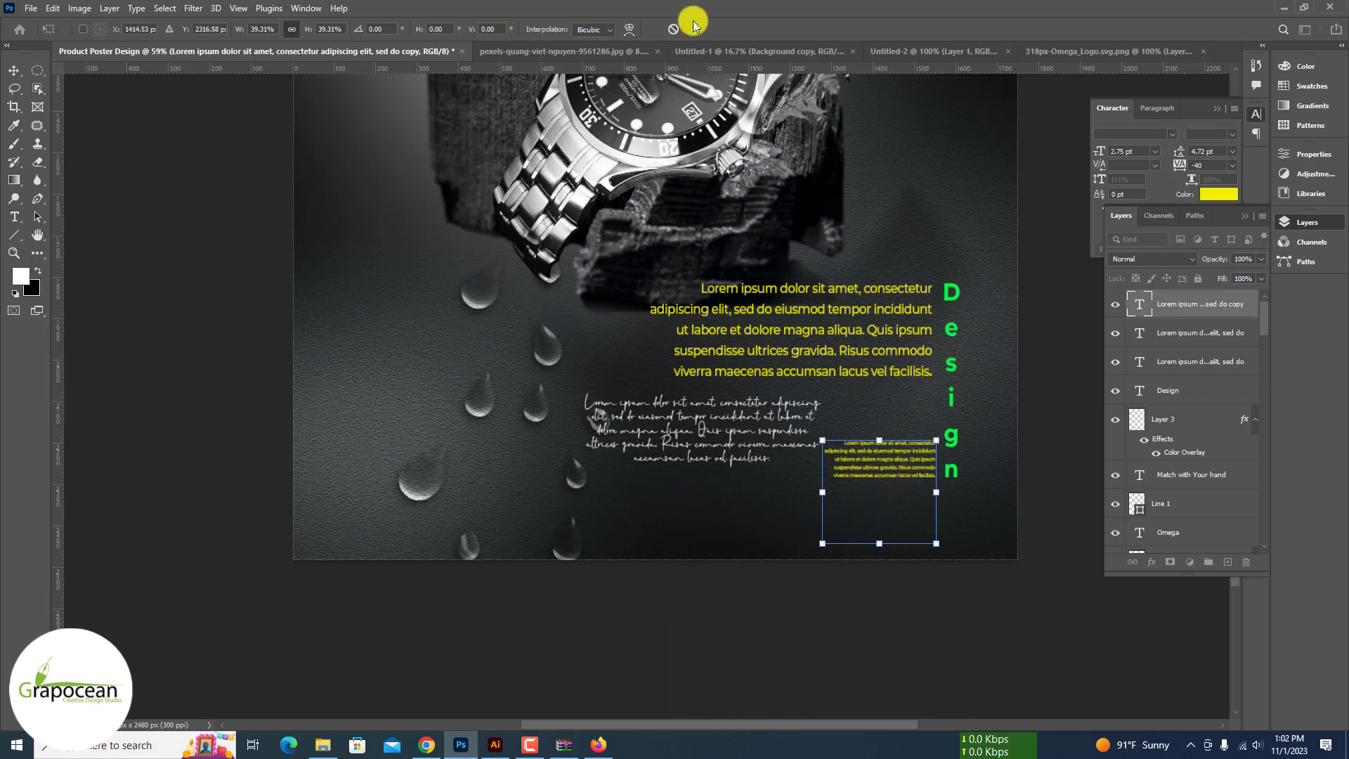
pyautogui.click(693, 28)
# Step: Move the large yellow paragraph left, away from the "Design" text, and align the script paragraph's right edge beneath it
pyautogui.scroll(-4, 873, 623)
pyautogui.scroll(3, 803, 373)
pyautogui.moveTo(763, 391); pyautogui.dragTo(666, 386)
pyautogui.moveTo(655, 454); pyautogui.dragTo(749, 428)
pyautogui.moveTo(583, 366); pyautogui.dragTo(484, 467)
pyautogui.scroll(-4, 568, 506)
pyautogui.click(572, 573)
pyautogui.scroll(-4, 606, 603)
pyautogui.scroll(3, 620, 593)
pyautogui.hotkey('ctrl', 'z')
pyautogui.hotkey('ctrl', 'z')
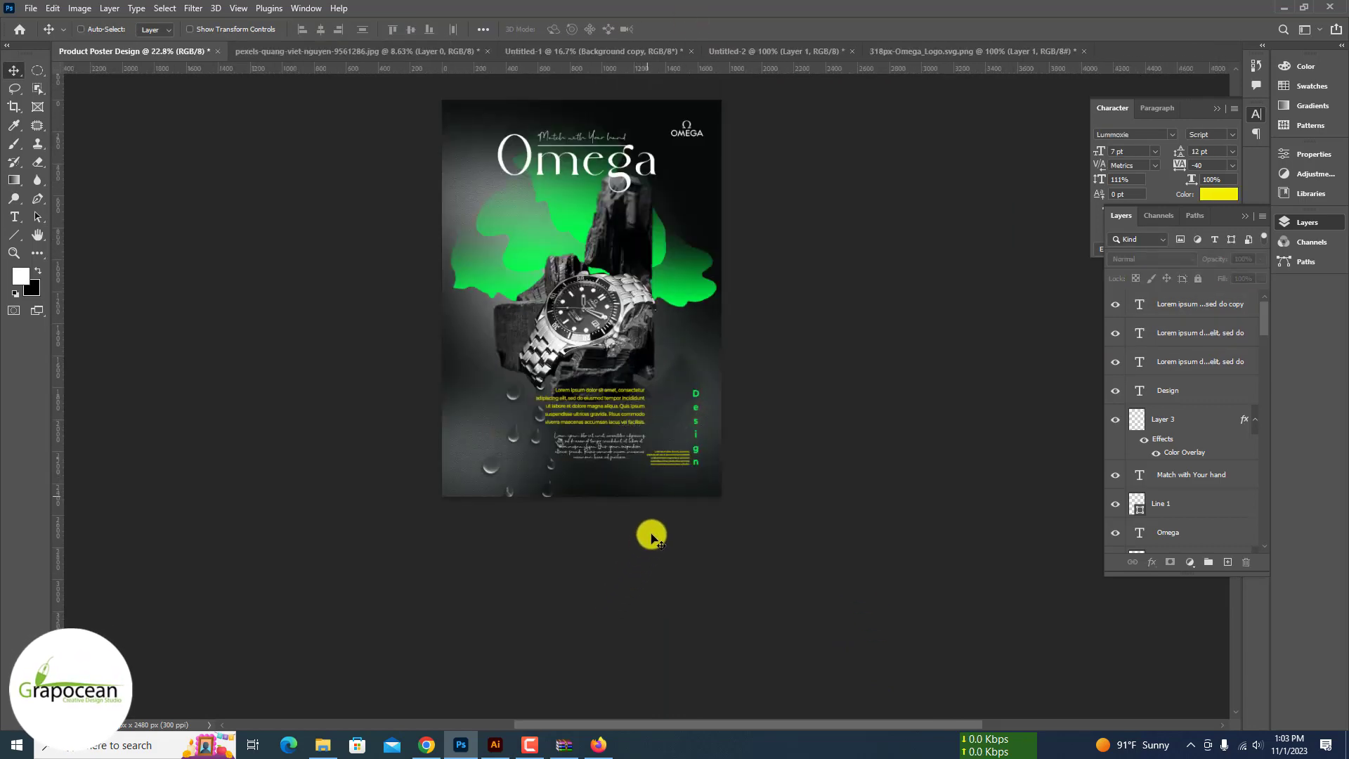
# Step: Shift the script paragraph slightly lower to widen the gap below the large yellow paragraph
pyautogui.scroll(3, 652, 538)
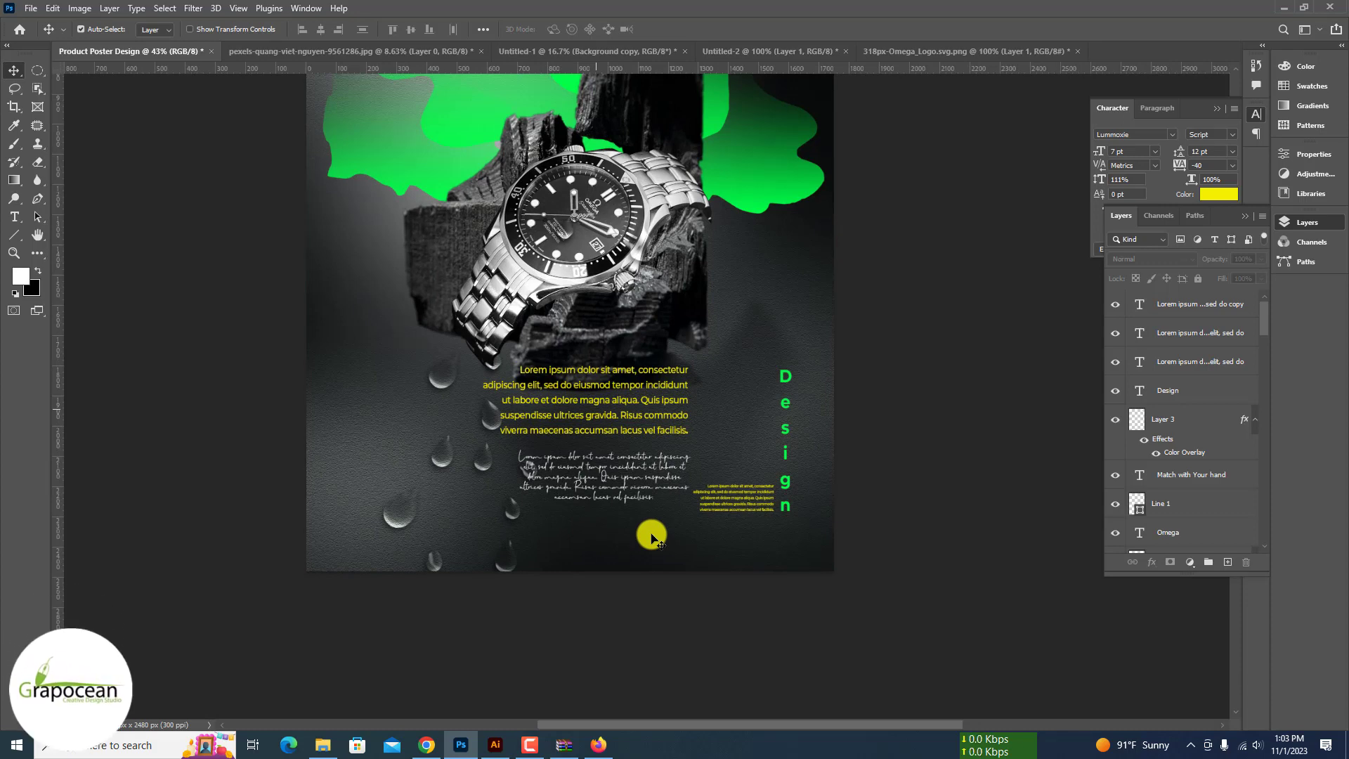
pyautogui.scroll(-2, 652, 538)
pyautogui.scroll(3, 652, 533)
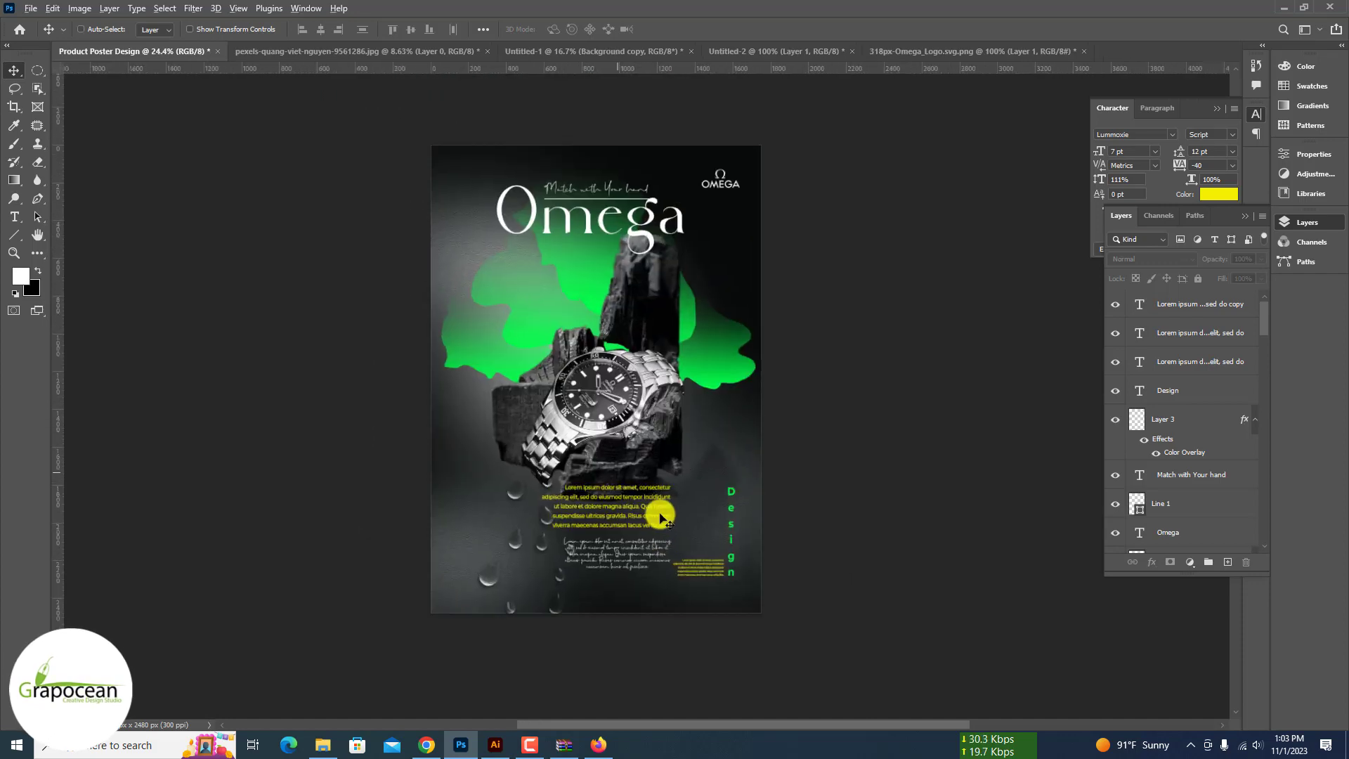
pyautogui.moveTo(667, 462); pyautogui.dragTo(672, 472)
pyautogui.scroll(-3, 671, 521)
pyautogui.click(933, 571)
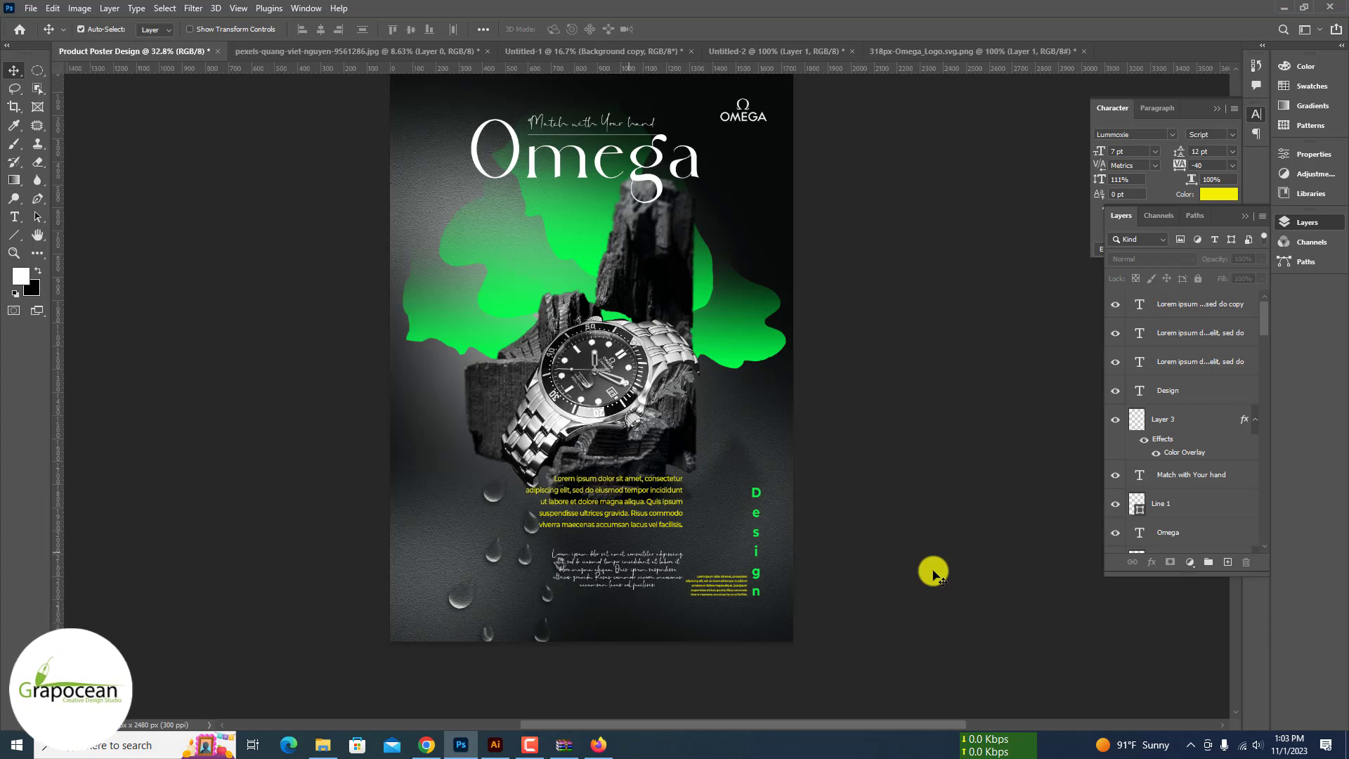
# Step: Duplicate the small yellow paragraph to the area below the Omega logo and recolour the copy white
pyautogui.moveTo(748, 179); pyautogui.dragTo(746, 179)
pyautogui.click(14, 216)
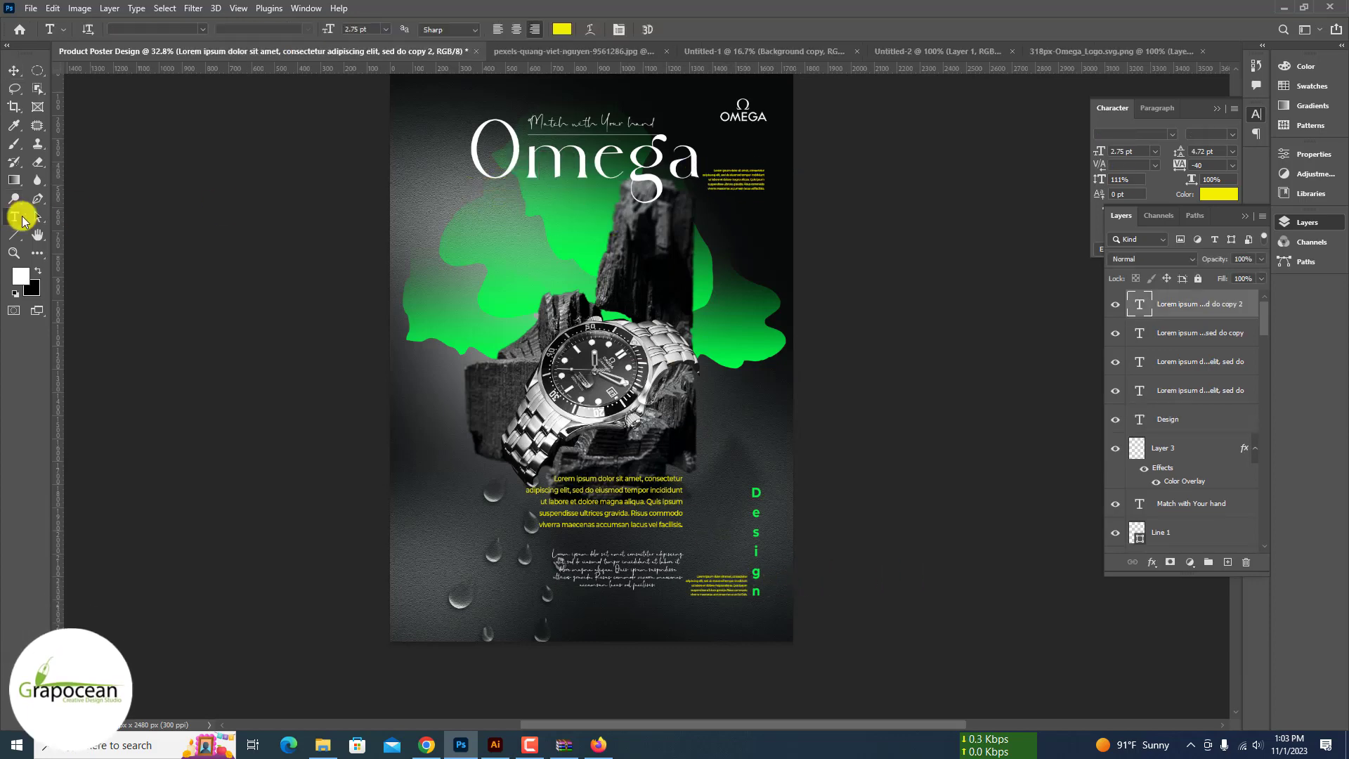
pyautogui.scroll(4, 760, 187)
pyautogui.click(562, 33)
pyautogui.click(616, 132)
pyautogui.click(1168, 479)
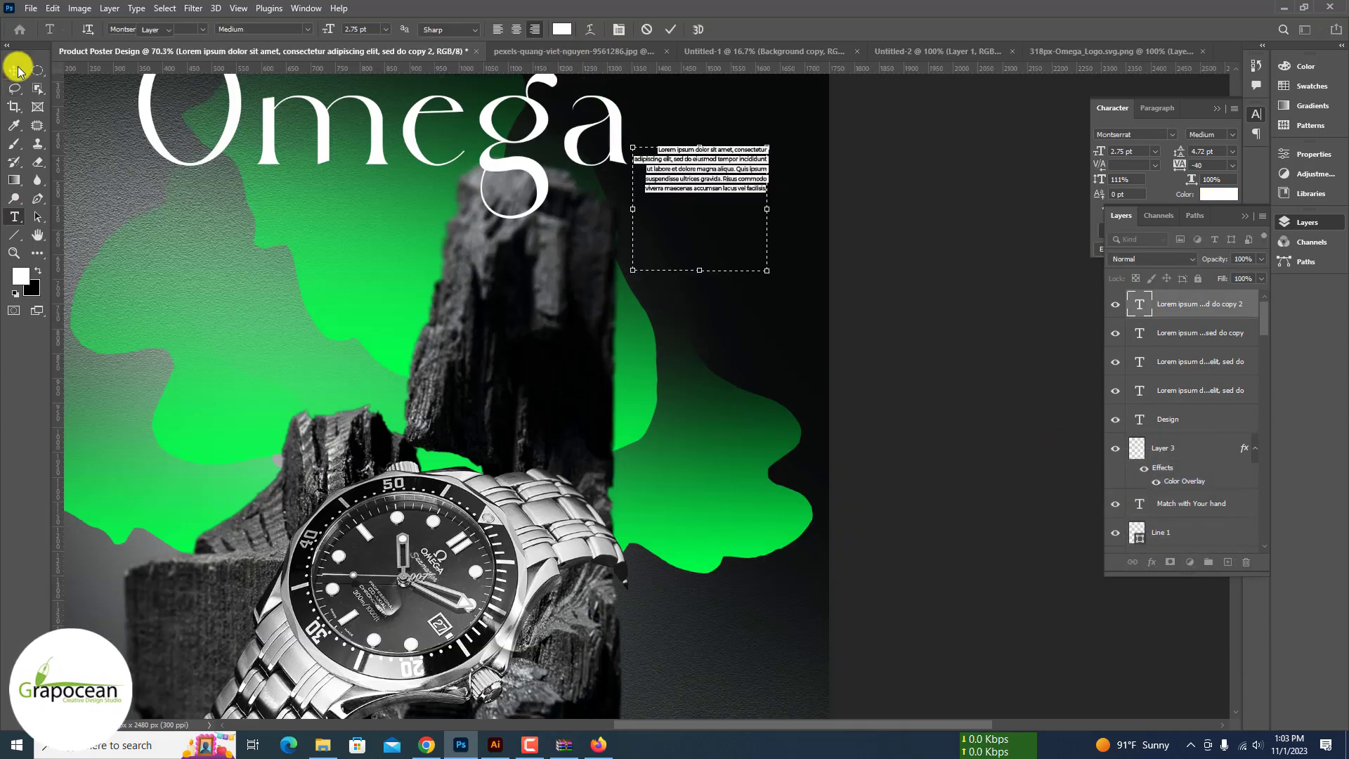
# Step: Position the small white paragraph beneath the end of the "Omega" title and delete the small yellow paragraph beside "Design"
pyautogui.click(14, 71)
pyautogui.scroll(-4, 673, 271)
pyautogui.moveTo(696, 221); pyautogui.dragTo(713, 222)
pyautogui.click(787, 242)
pyautogui.scroll(-4, 843, 256)
pyautogui.scroll(4, 724, 271)
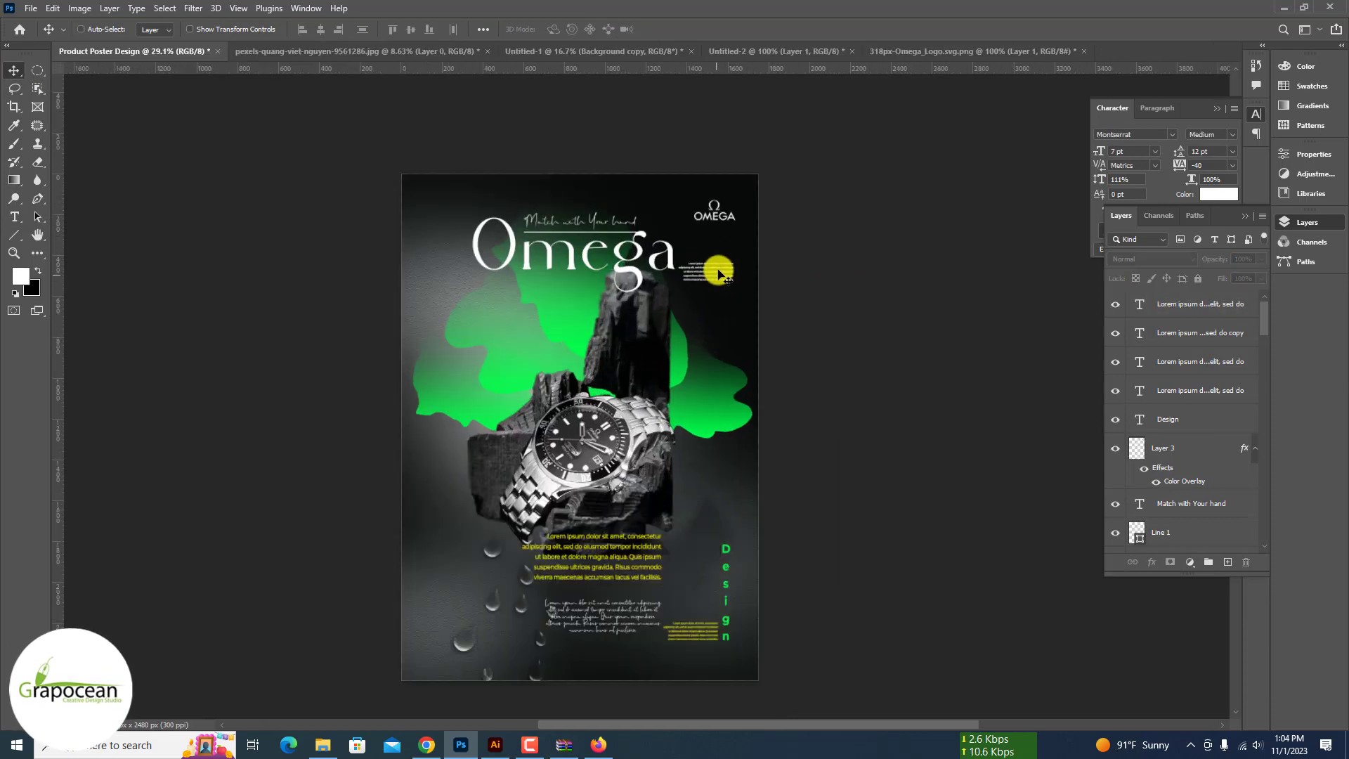
pyautogui.moveTo(734, 269); pyautogui.dragTo(685, 286)
pyautogui.scroll(-3, 839, 333)
pyautogui.moveTo(487, 588); pyautogui.dragTo(436, 578)
pyautogui.press('Delete')
pyautogui.moveTo(692, 171); pyautogui.dragTo(688, 177)
pyautogui.click(843, 240)
pyautogui.scroll(-4, 843, 241)
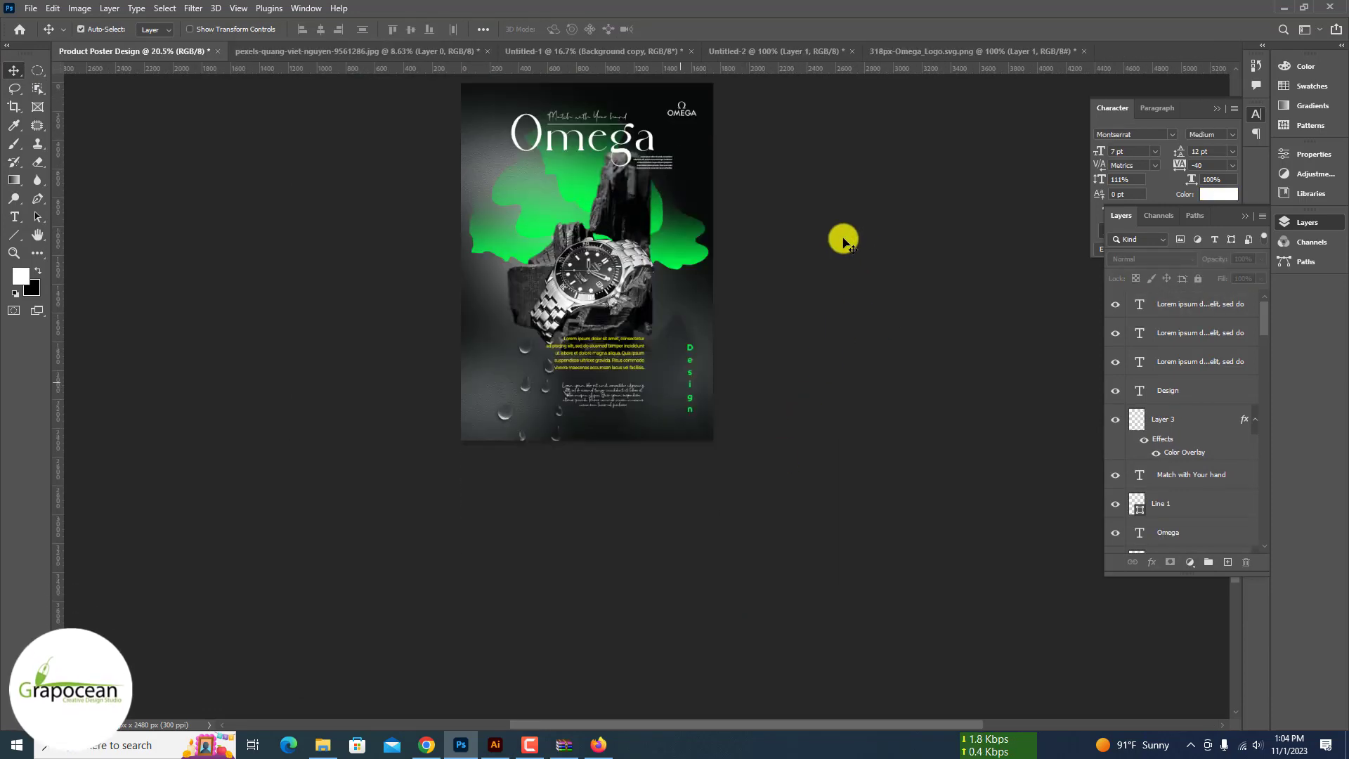
pyautogui.scroll(2, 842, 241)
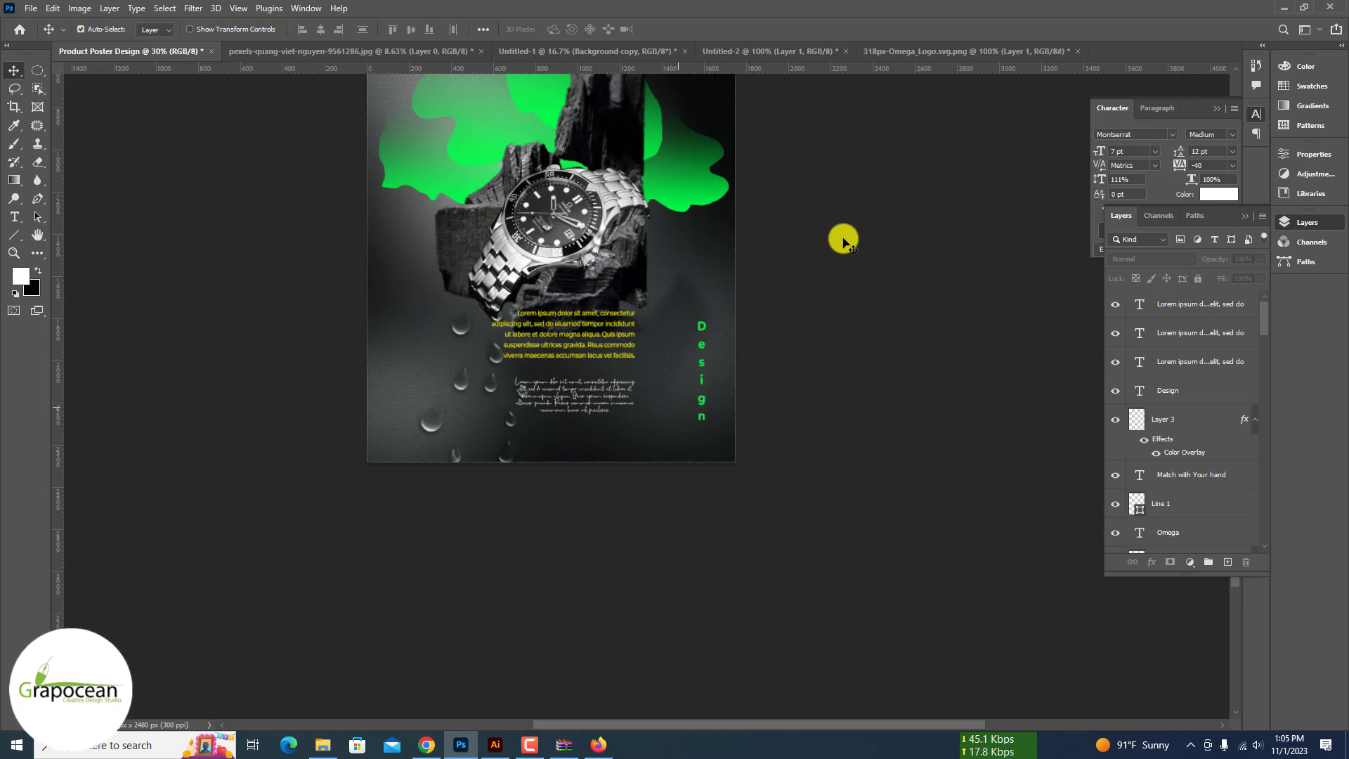
pyautogui.scroll(-2, 844, 242)
pyautogui.scroll(3, 843, 239)
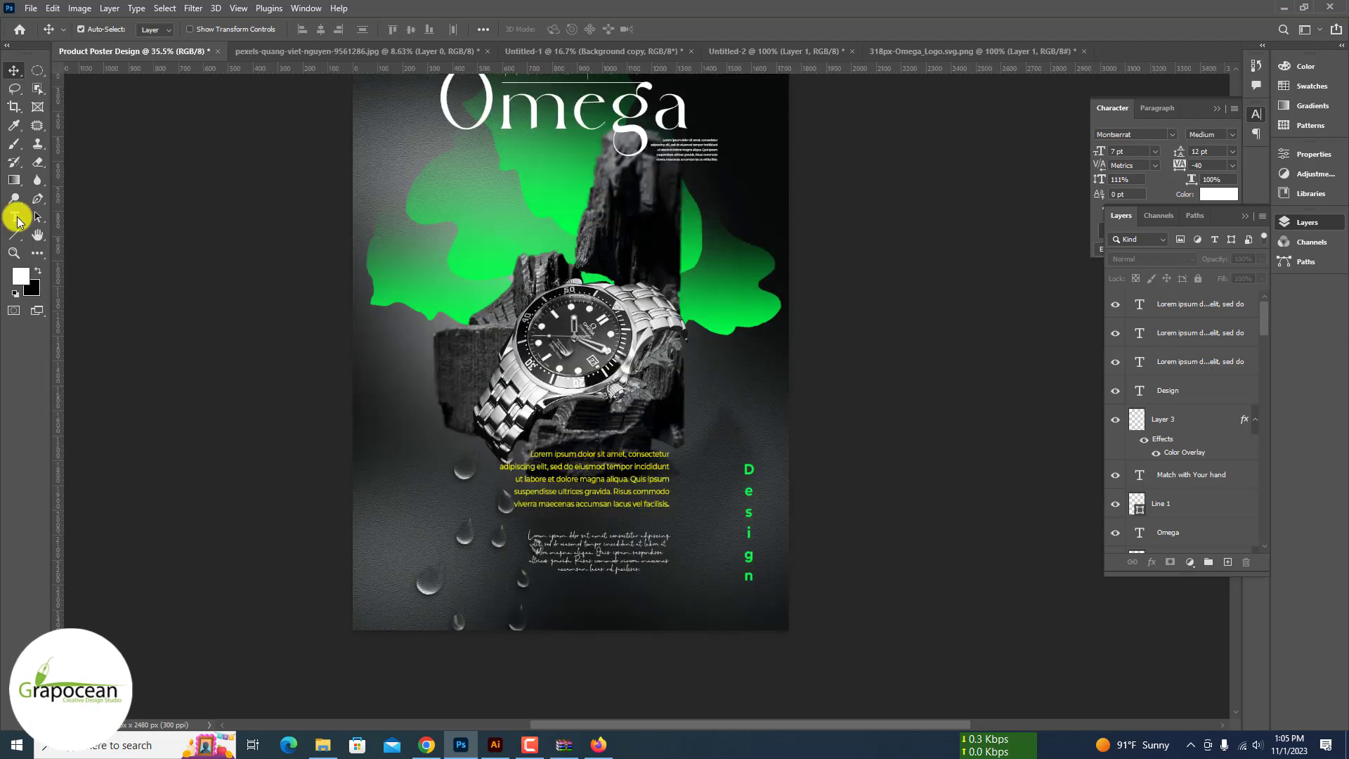
pyautogui.click(15, 217)
pyautogui.click(360, 361)
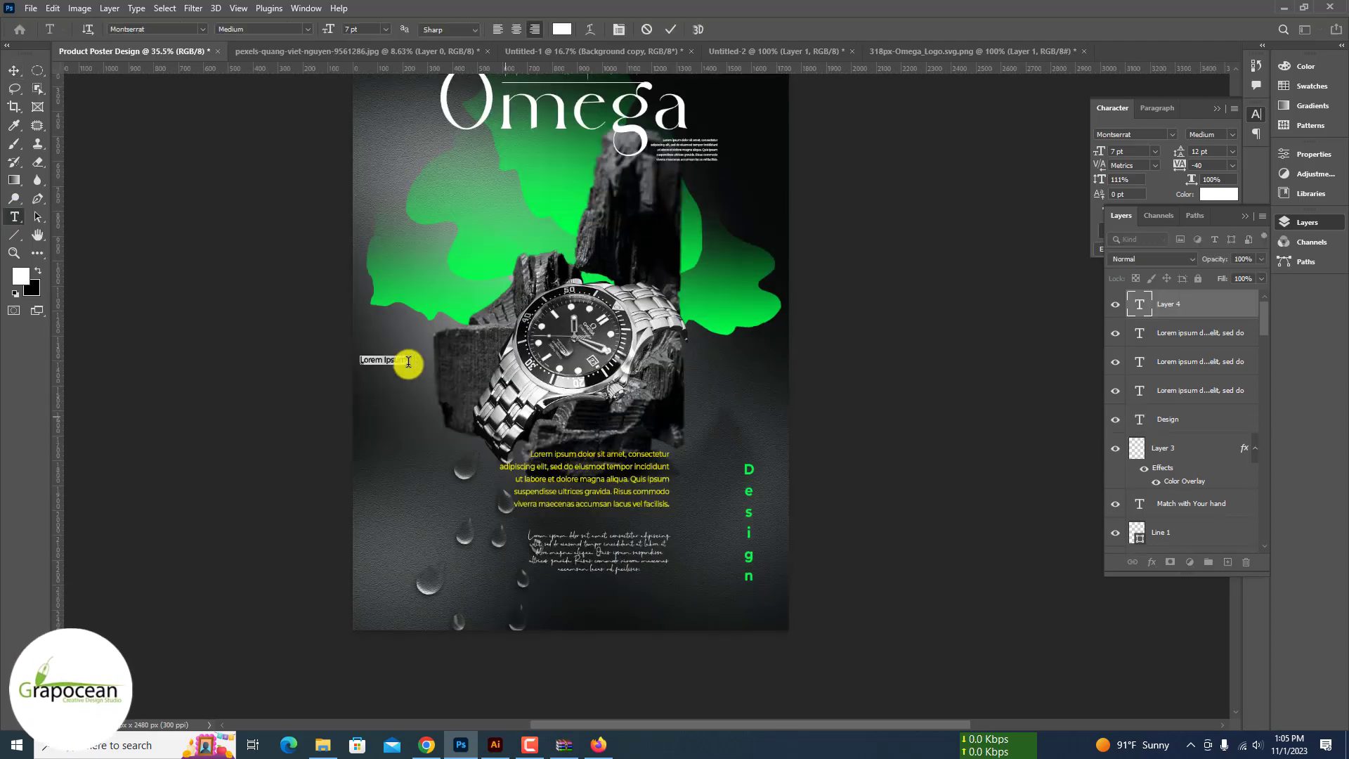
pyautogui.write('ManSco')
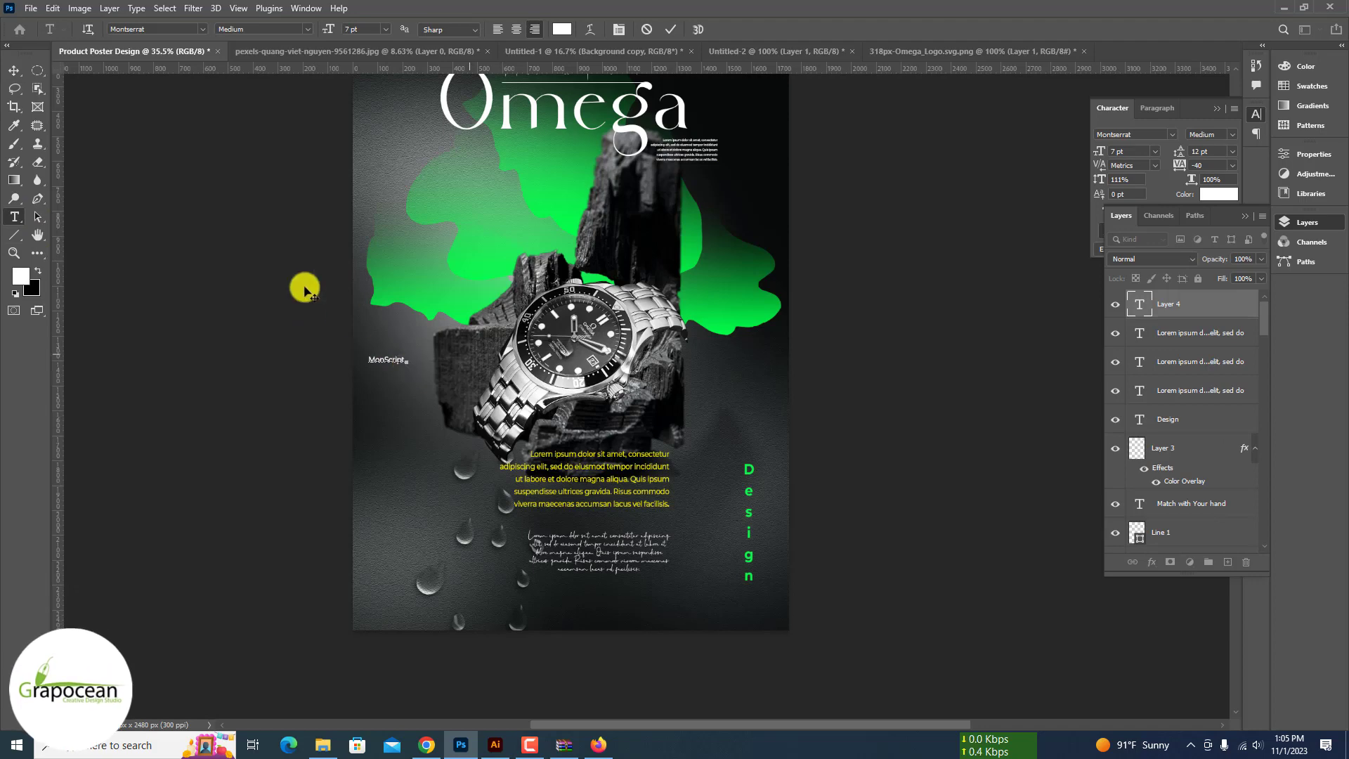
pyautogui.click(13, 71)
pyautogui.scroll(3, 383, 387)
pyautogui.press('Delete')
# Step: Add a black "Montserrat" text line in the Montserrat font at the poster's left edge, beside the charcoal
pyautogui.click(15, 217)
pyautogui.click(203, 30)
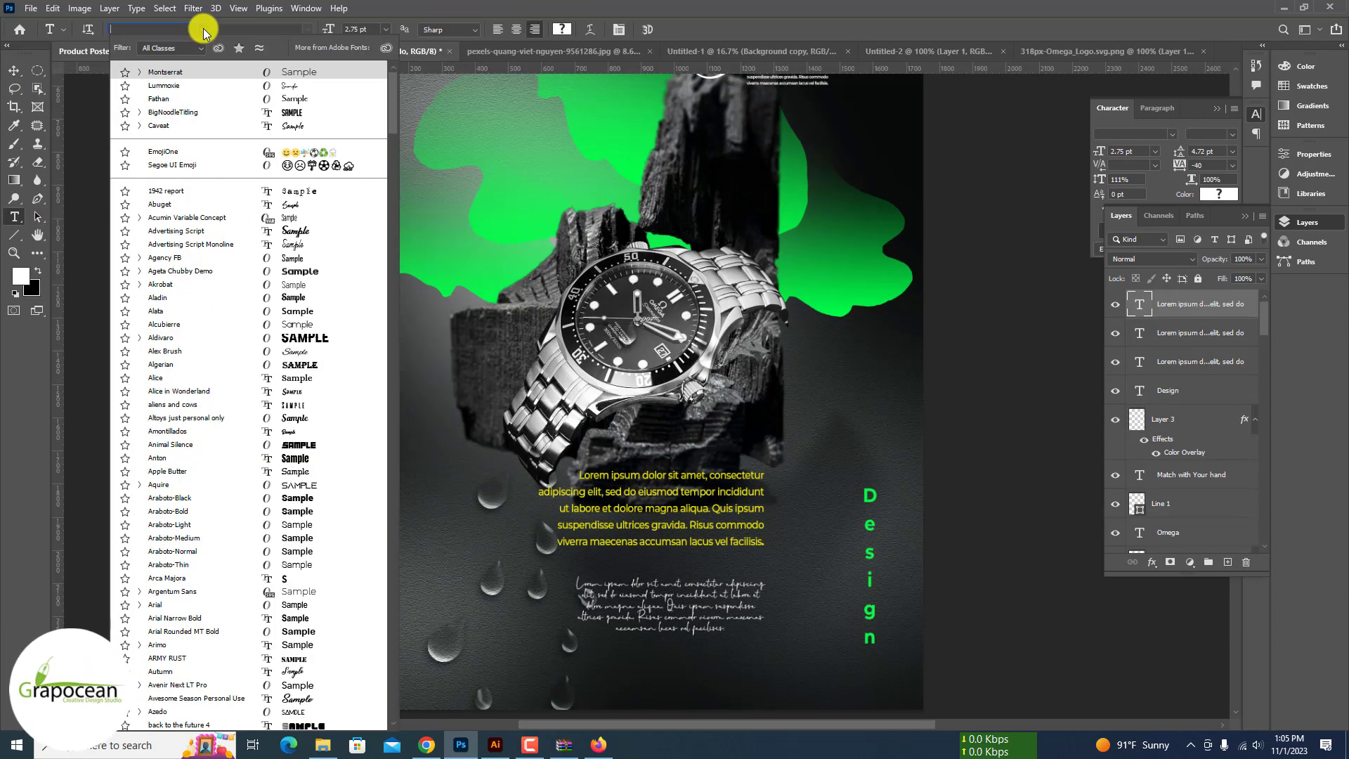
pyautogui.click(202, 71)
pyautogui.click(337, 311)
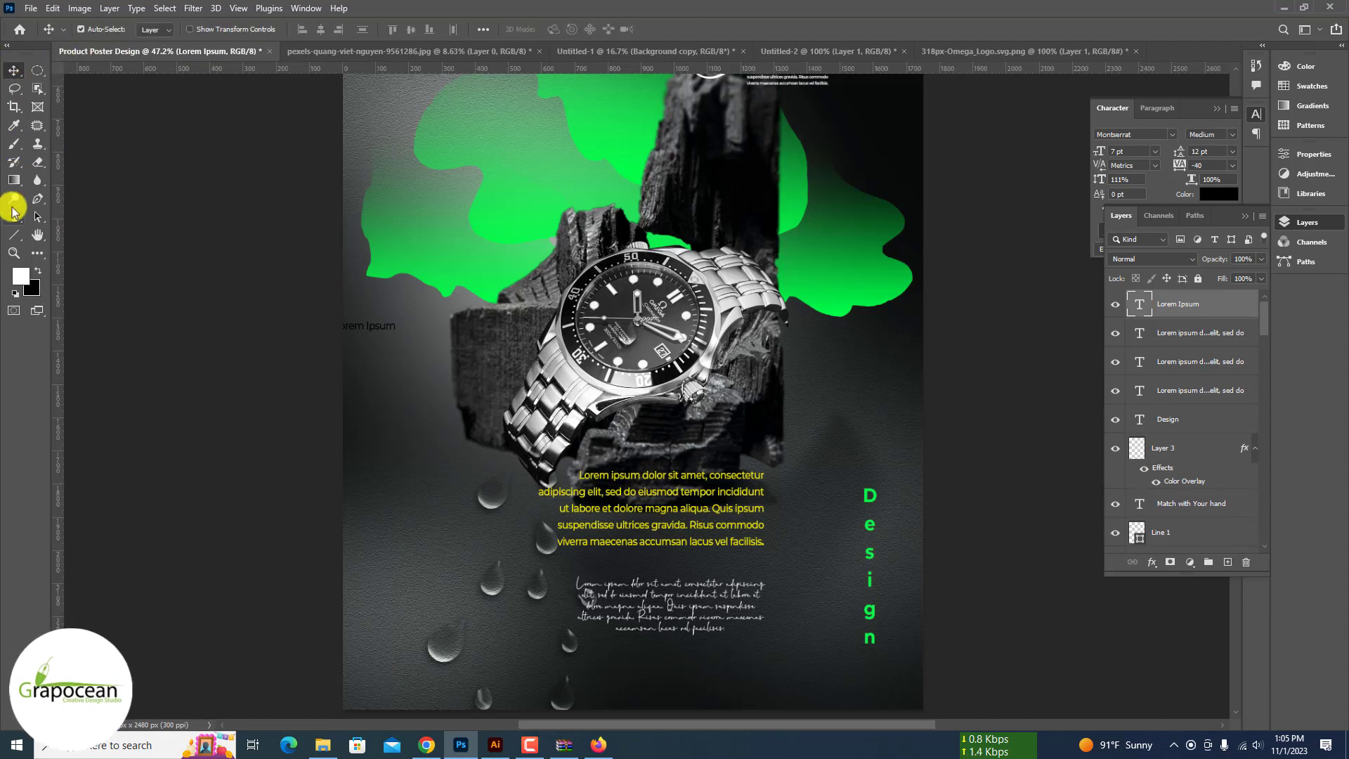
pyautogui.moveTo(394, 327); pyautogui.dragTo(177, 325)
pyautogui.write('Montserrat')
pyautogui.click(14, 70)
# Step: Rotate the "Montserrat" text to read downwards and enlarge it to span the poster's height along the left edge
pyautogui.hotkey('ctrl', 't')
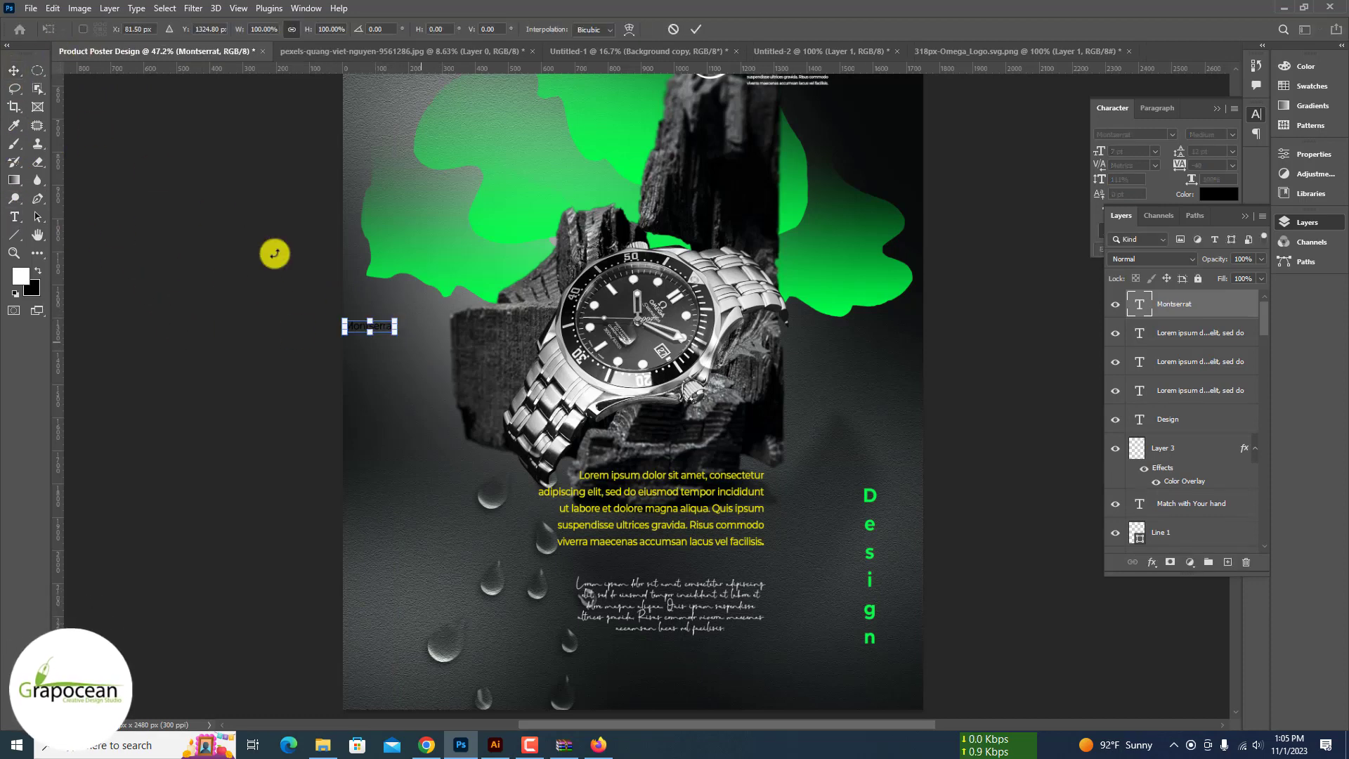
pyautogui.moveTo(395, 333); pyautogui.dragTo(288, 533)
pyautogui.scroll(-3, 451, 401)
pyautogui.moveTo(451, 401); pyautogui.dragTo(512, 409)
pyautogui.press('Return')
# Step: Set the vertical "Montserrat" text to Bold weight and 112 pt
pyautogui.hotkey('ctrl', 'a')
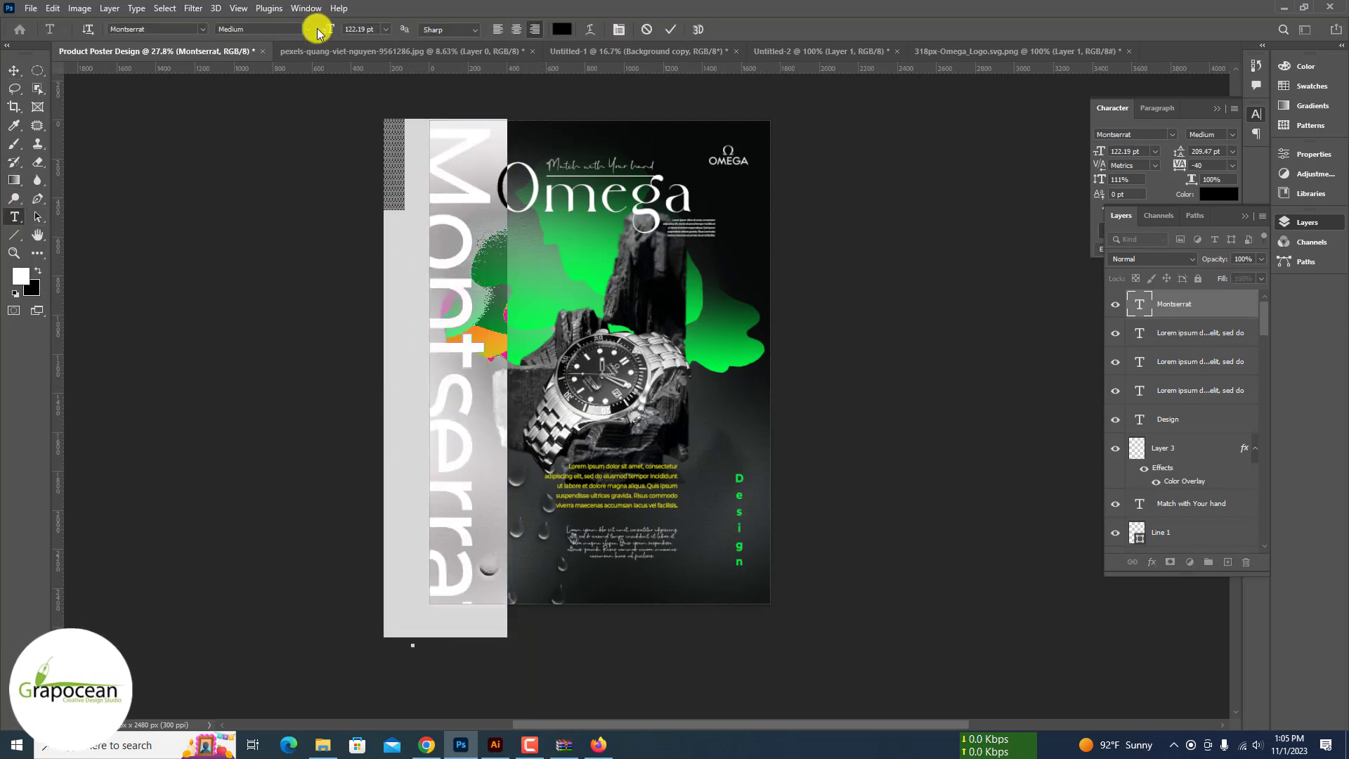
pyautogui.click(312, 28)
pyautogui.click(289, 178)
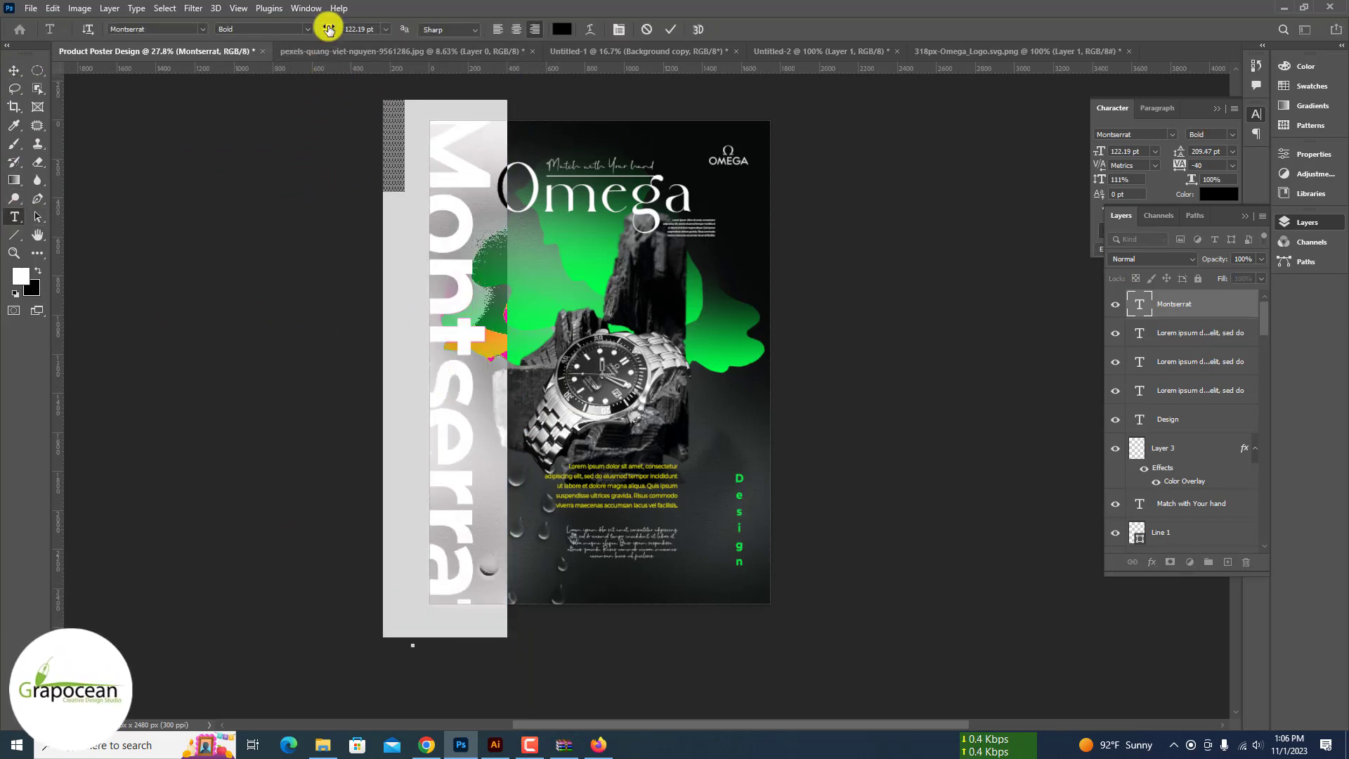
pyautogui.moveTo(328, 30); pyautogui.dragTo(322, 29)
# Step: Move the vertical "Montserrat" text to the poster's right edge, with its end running off the bottom
pyautogui.click(14, 70)
pyautogui.scroll(3, 494, 349)
pyautogui.moveTo(440, 360); pyautogui.dragTo(673, 436)
pyautogui.scroll(-6, 462, 363)
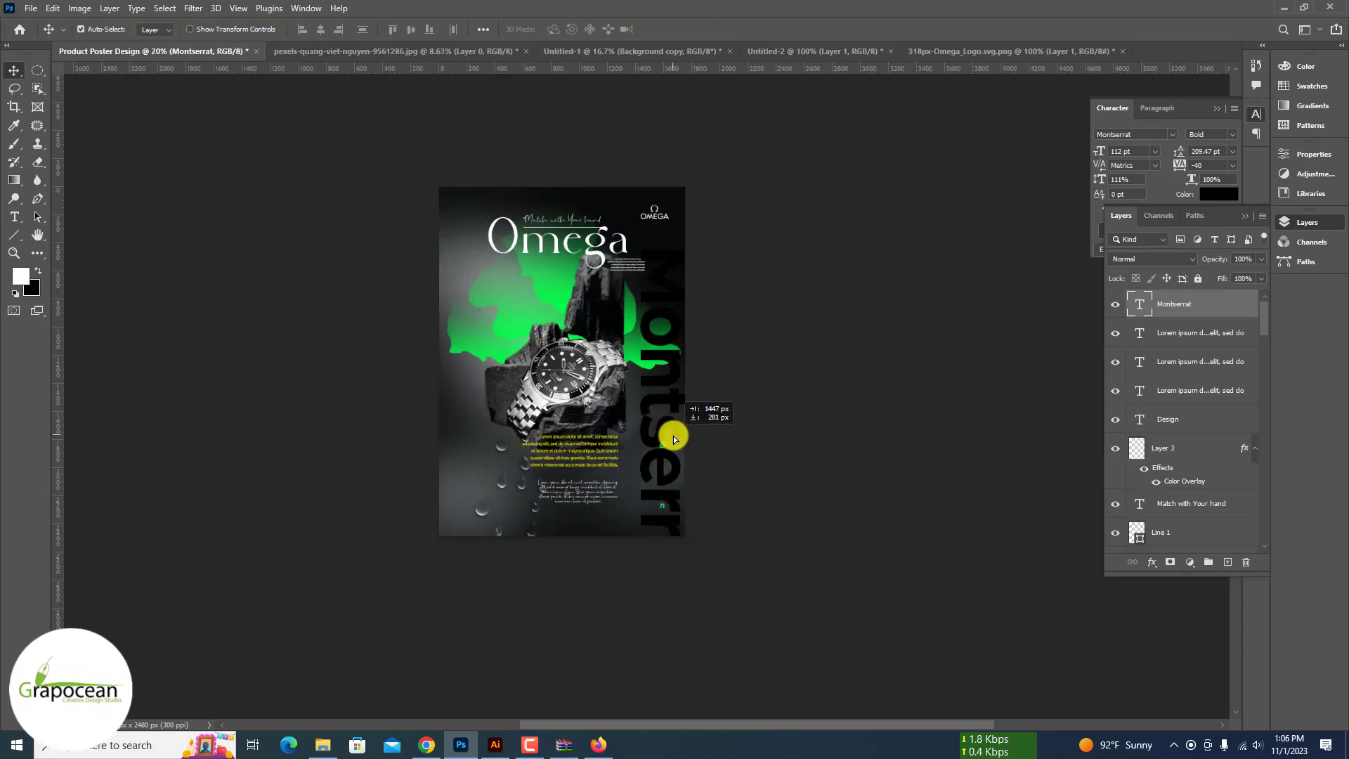
# Step: Try the Linear Light blend mode on the vertical "Montserrat" text
pyautogui.click(1159, 260)
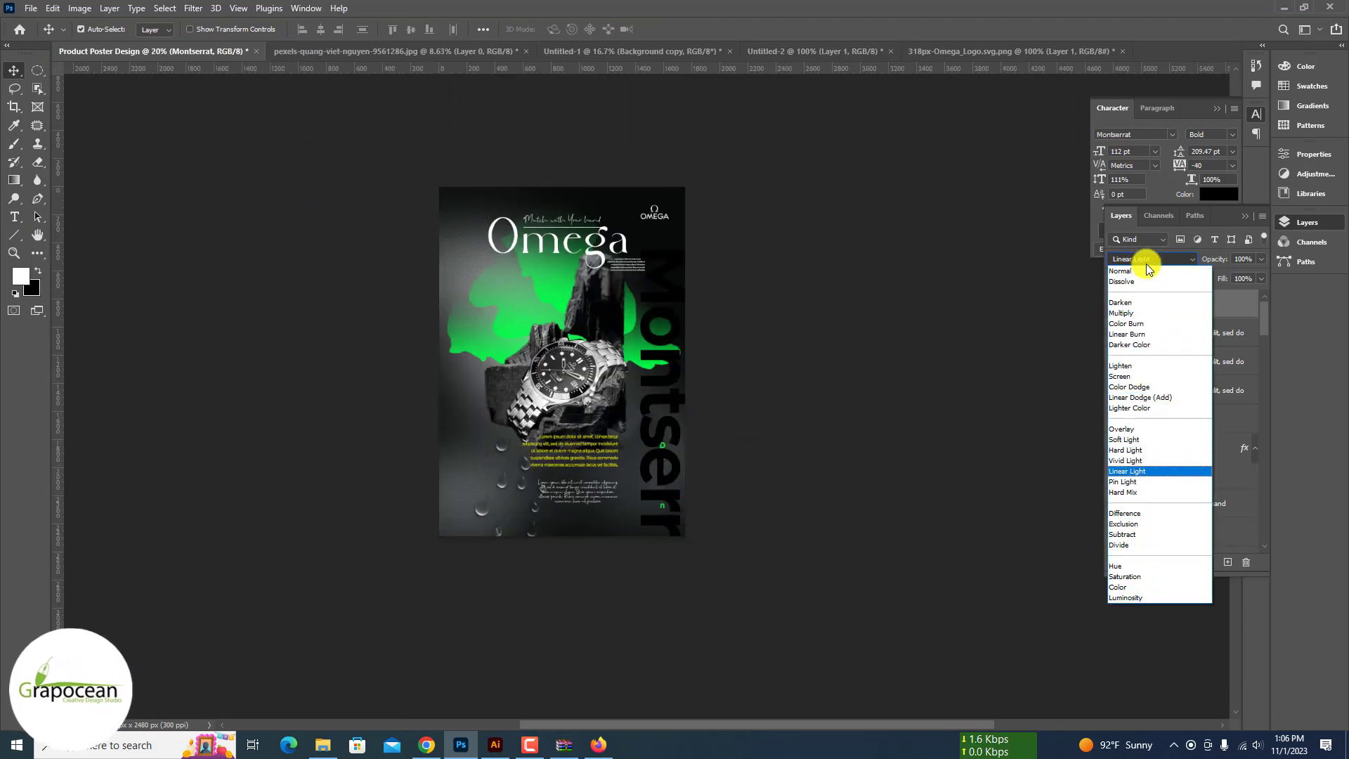
pyautogui.scroll(-1, 1145, 264)
pyautogui.click(924, 449)
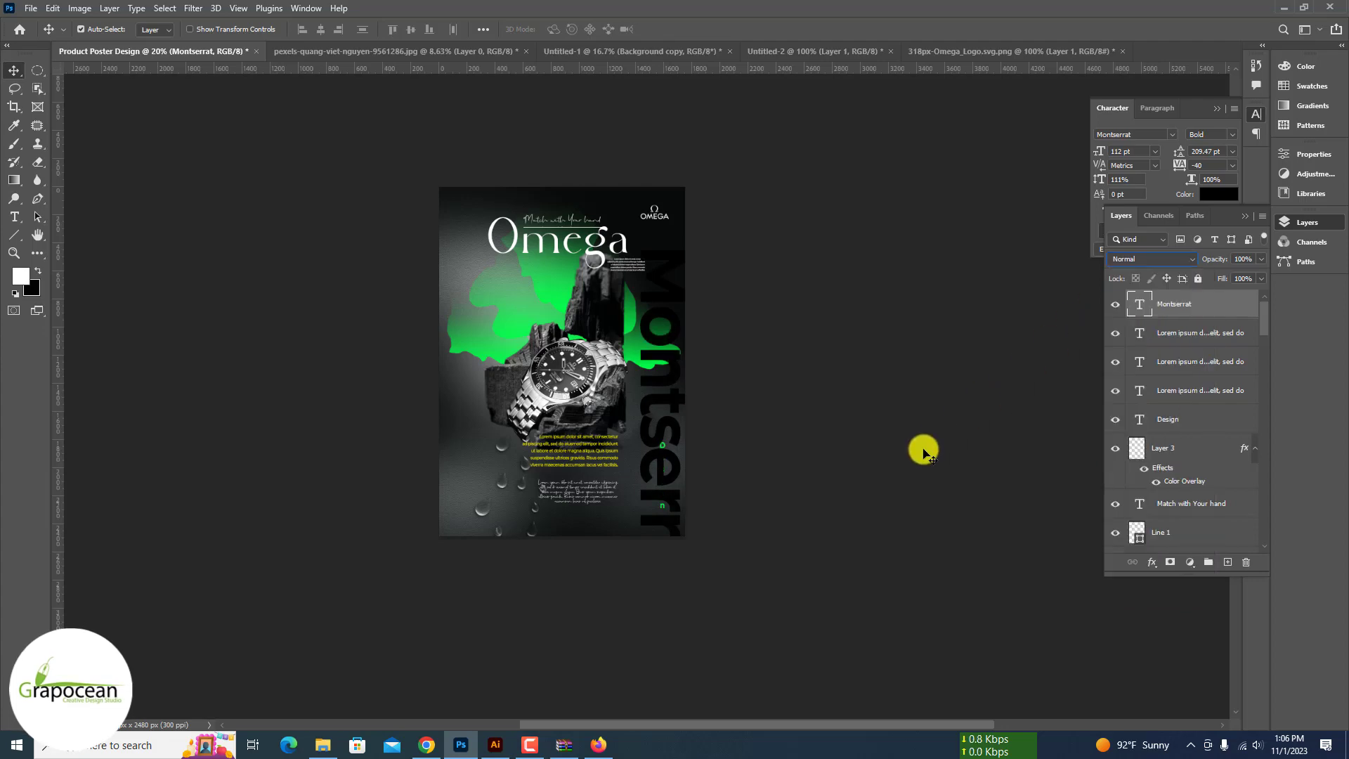
# Step: Recolour the whole vertical "Montserrat" text bright green, sampled from the poster's green shape
pyautogui.click(14, 217)
pyautogui.moveTo(660, 306); pyautogui.dragTo(660, 563)
pyautogui.hotkey('ctrl', 'a')
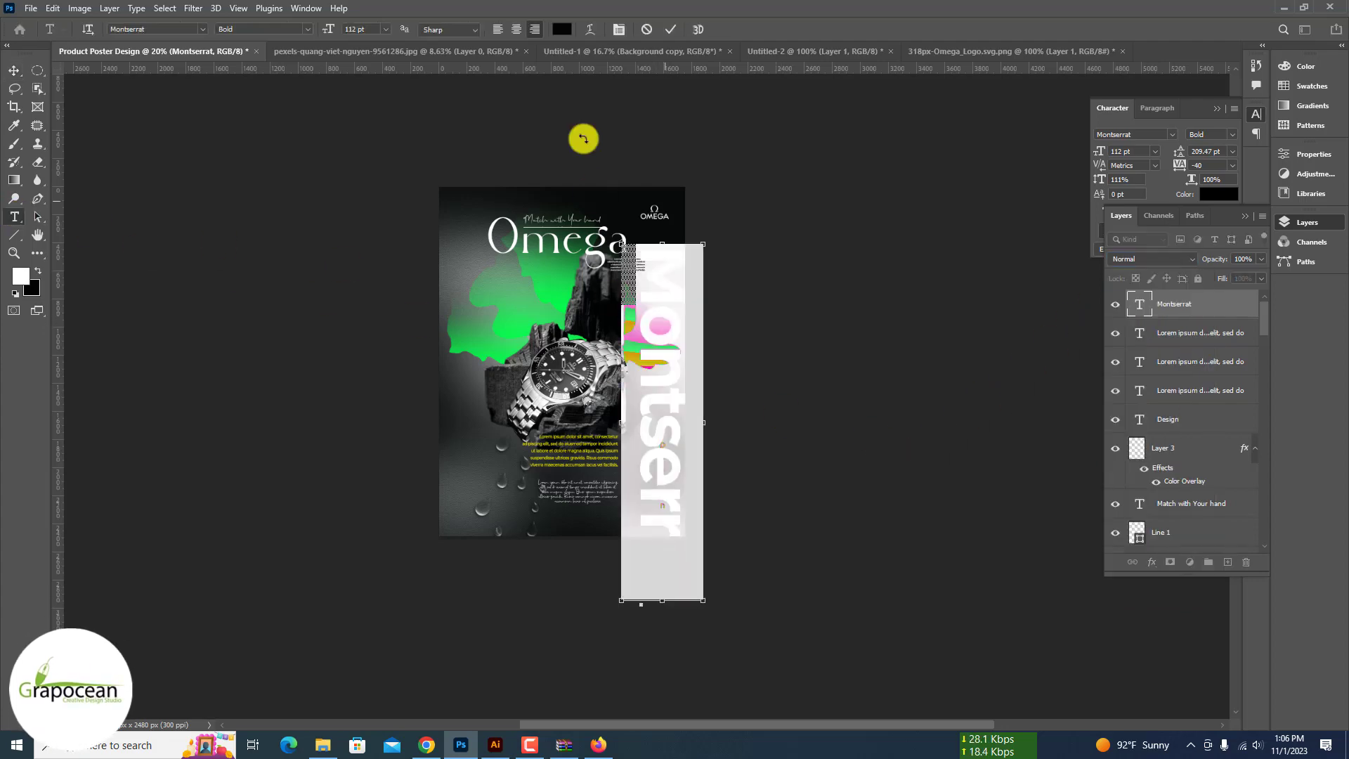
pyautogui.click(561, 30)
pyautogui.click(523, 319)
pyautogui.click(1167, 481)
pyautogui.click(14, 71)
# Step: Lock the "Montserrat" text layer and move the vertical "Design" text just left of it
pyautogui.scroll(3, 677, 437)
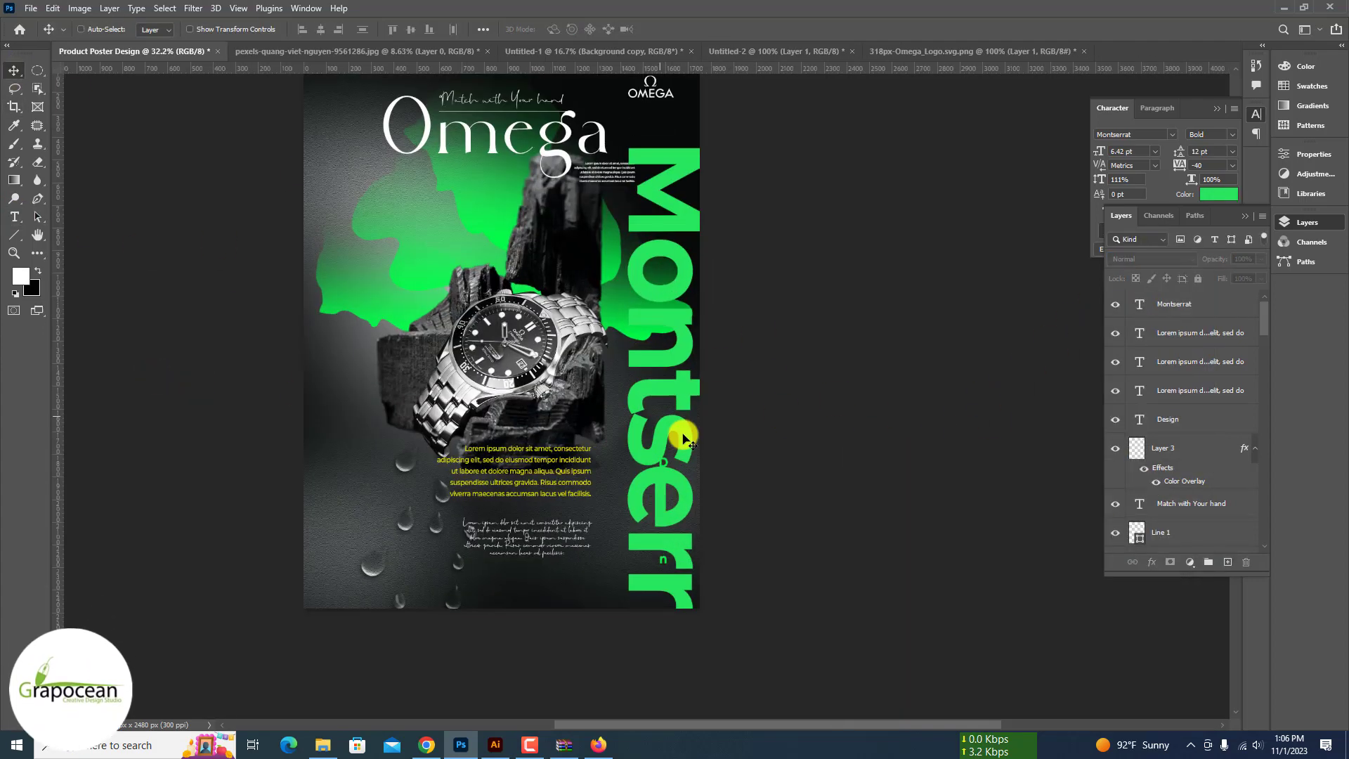
pyautogui.scroll(5, 692, 447)
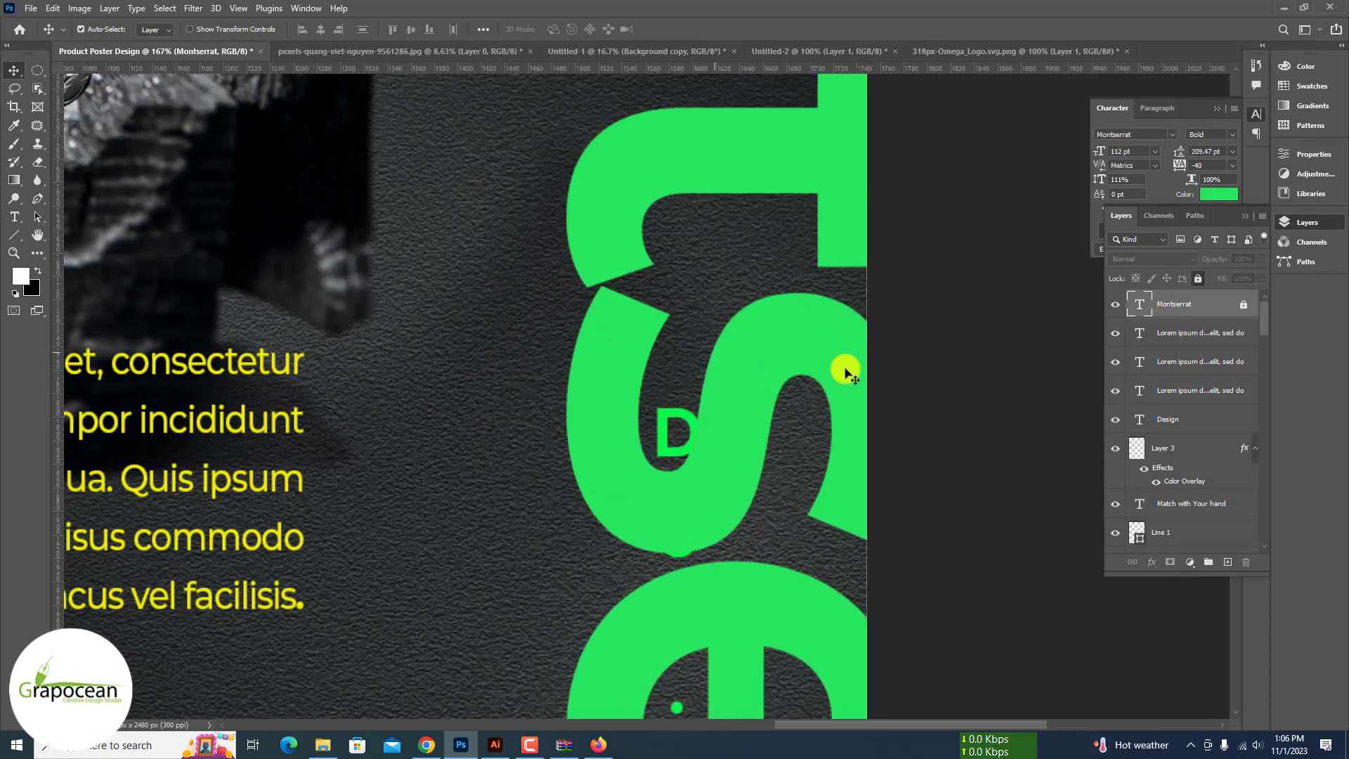
pyautogui.click(490, 411)
pyautogui.scroll(-6, 489, 411)
pyautogui.click(677, 366)
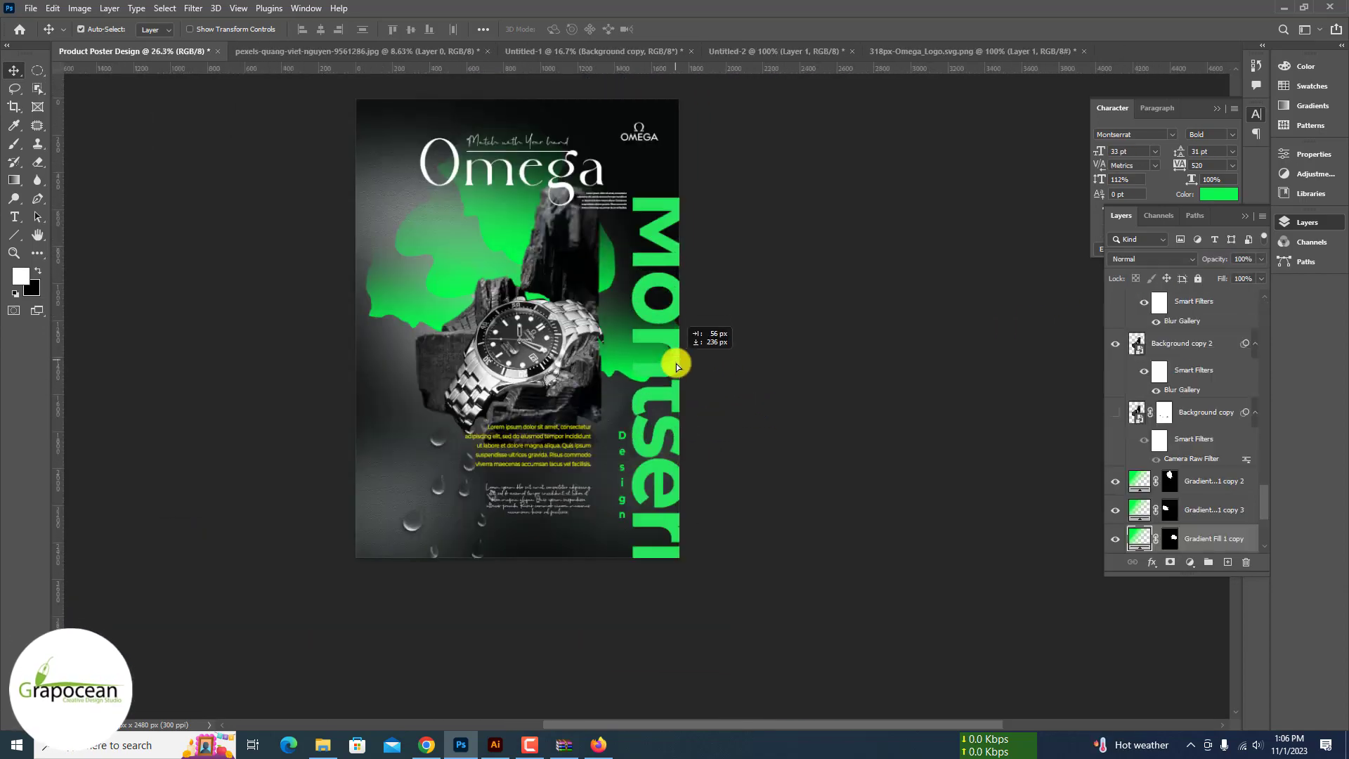
pyautogui.moveTo(660, 385); pyautogui.dragTo(661, 385)
pyautogui.hotkey('ctrl', 'z')
# Step: Reduce the green vertical "Montserrat" text's opacity to 18% and duplicate its layer
pyautogui.scroll(-4, 829, 403)
pyautogui.click(841, 425)
pyautogui.scroll(3, 738, 337)
pyautogui.click(666, 251)
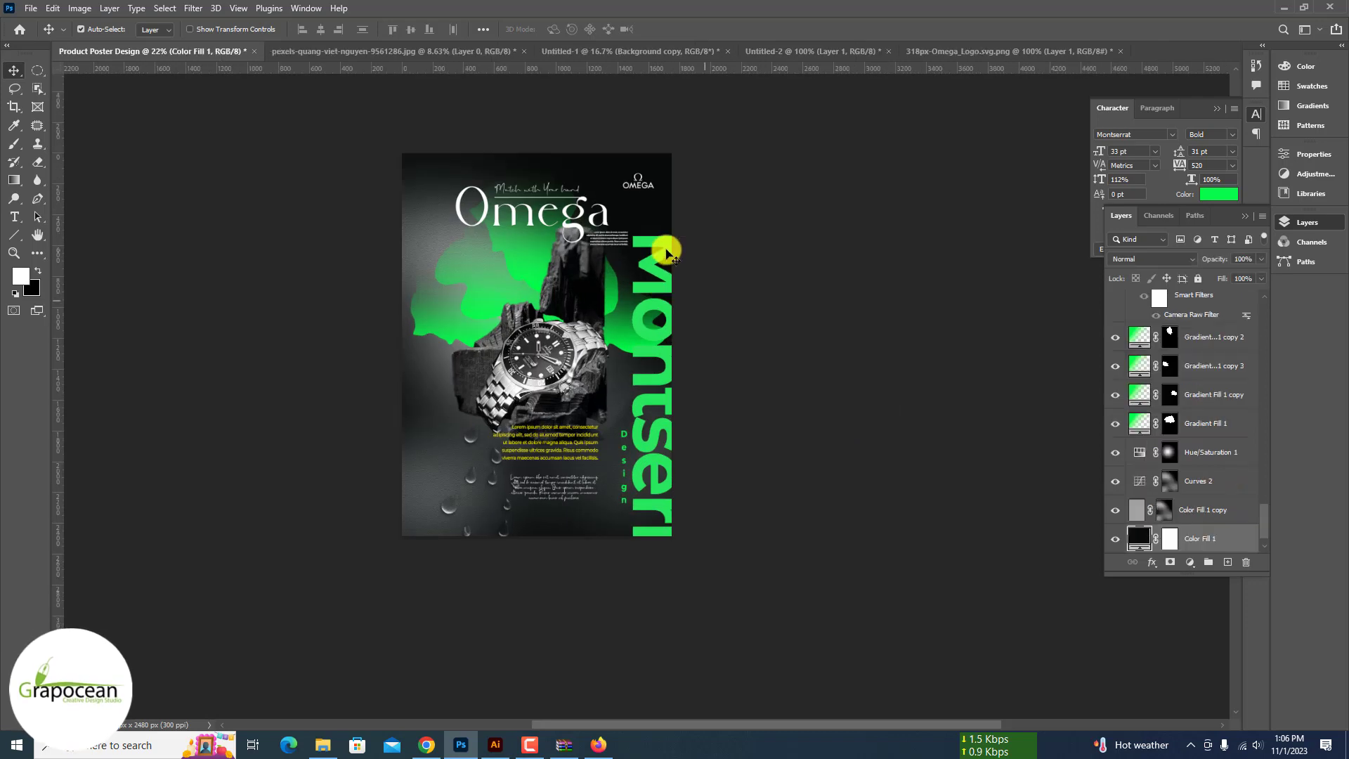
pyautogui.click(232, 134)
pyautogui.scroll(3, 664, 303)
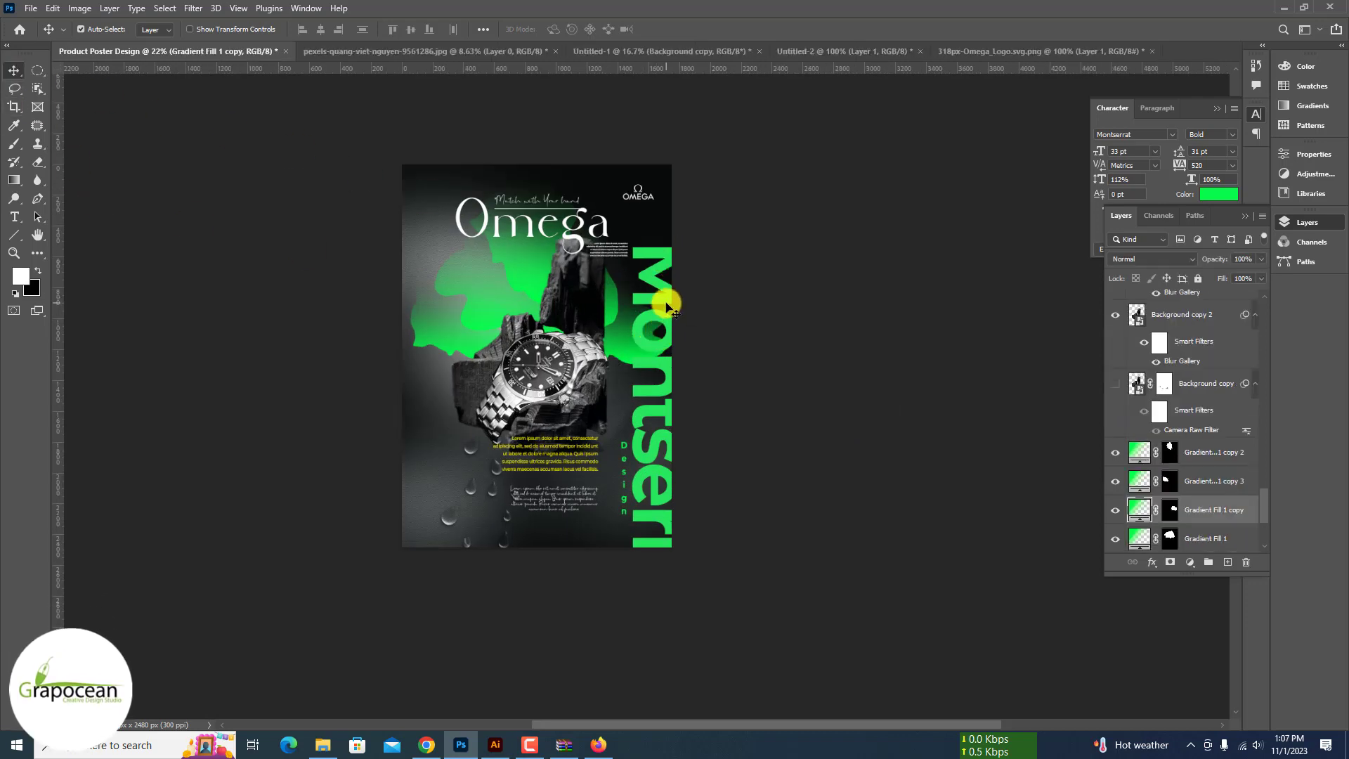
pyautogui.click(664, 304)
pyautogui.scroll(10, 665, 303)
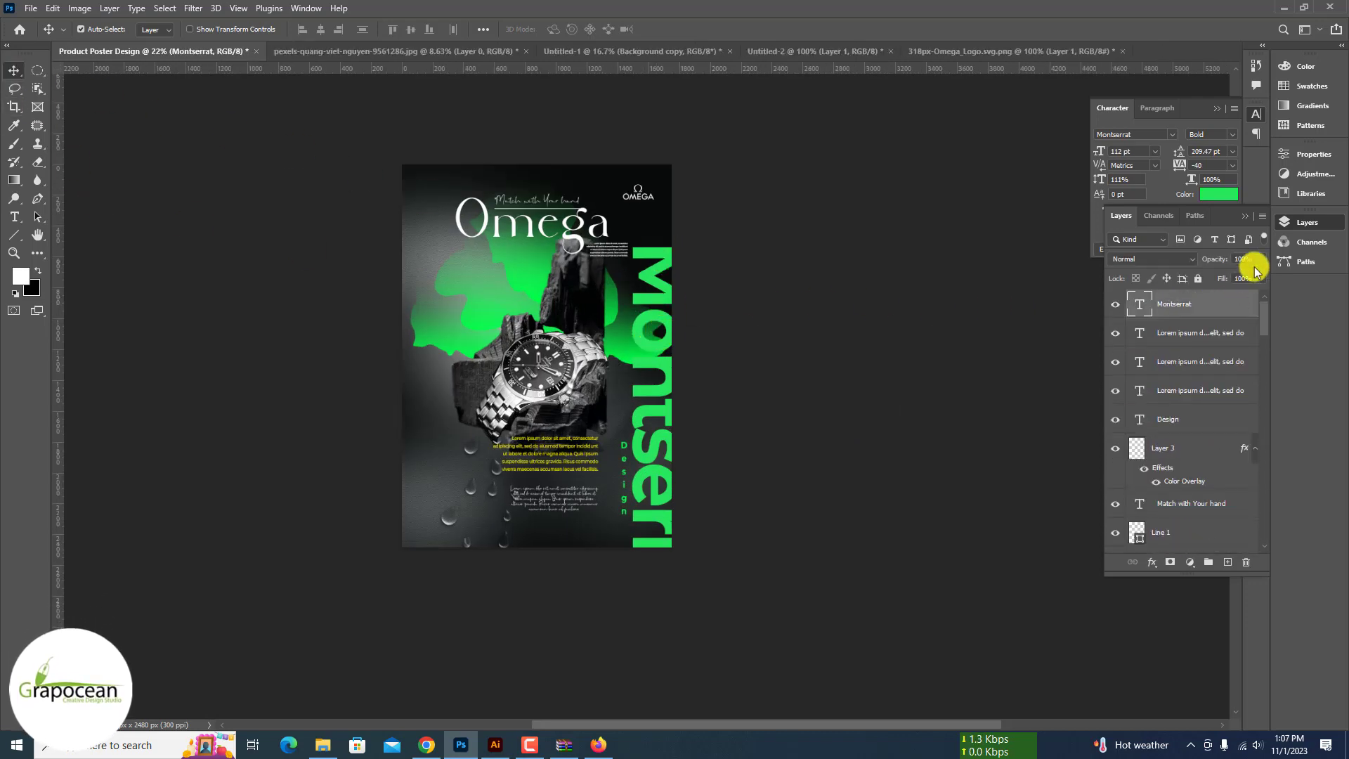
pyautogui.moveTo(1254, 266); pyautogui.dragTo(1227, 562)
pyautogui.click(785, 457)
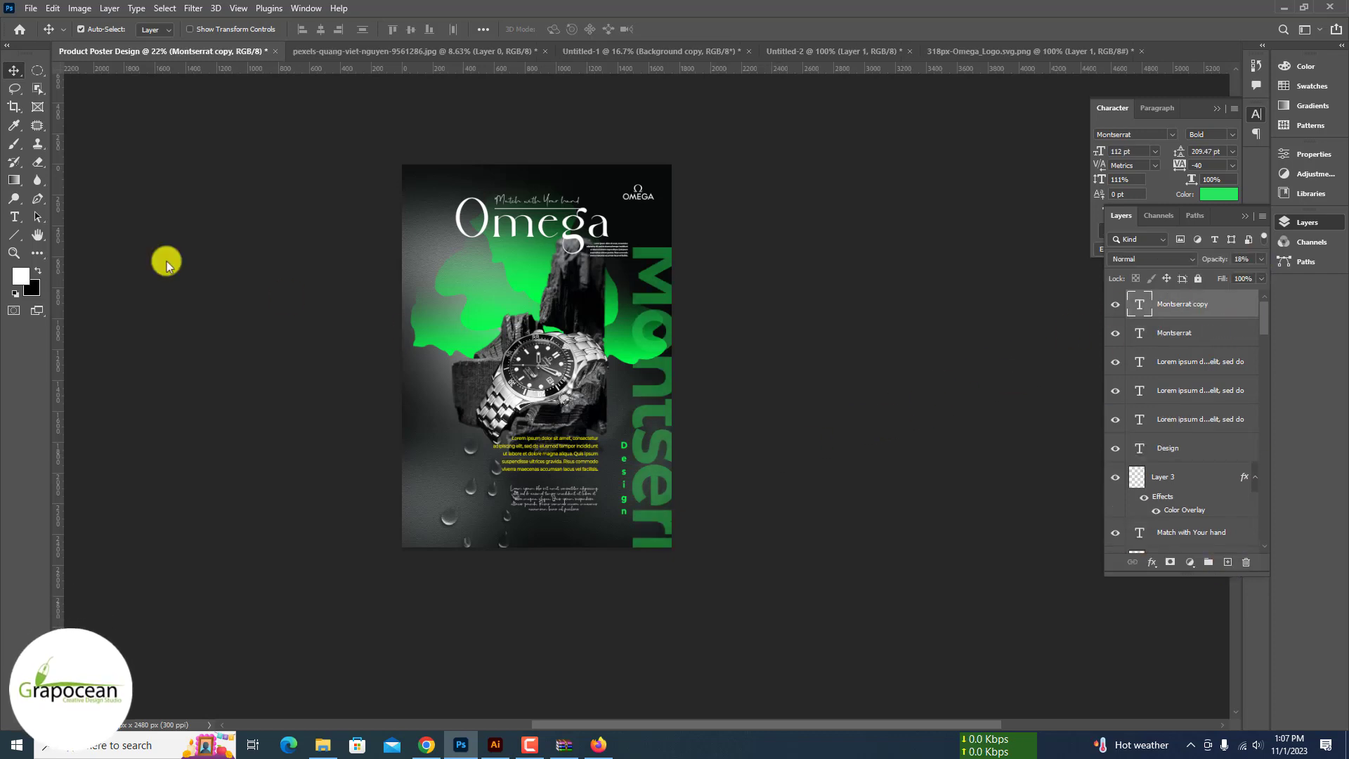
# Step: Recolour the "Montserrat" copy near-black, #080a09, and raise its opacity to 100%
pyautogui.moveTo(658, 251); pyautogui.dragTo(650, 619)
pyautogui.click(563, 29)
pyautogui.click(644, 212)
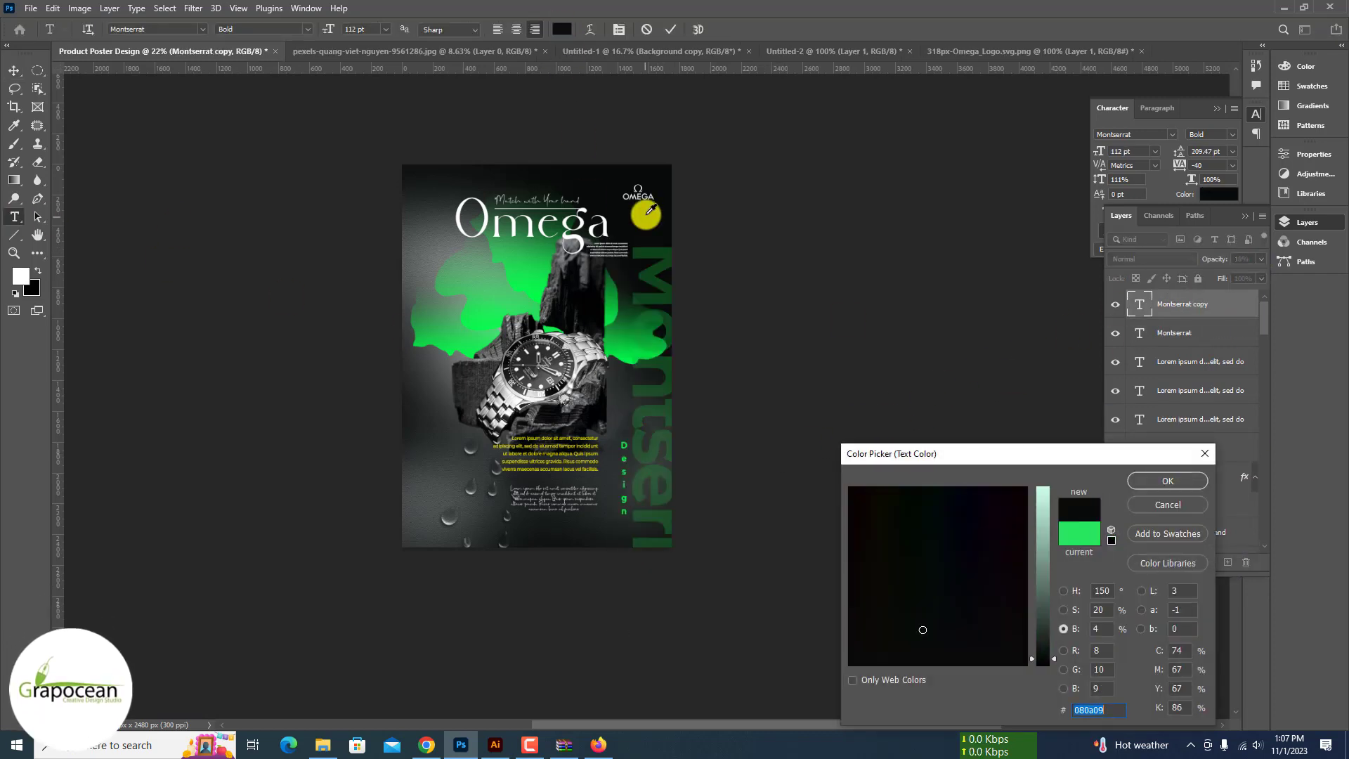
pyautogui.click(1169, 482)
pyautogui.click(1226, 304)
pyautogui.moveTo(1261, 259); pyautogui.dragTo(1325, 283)
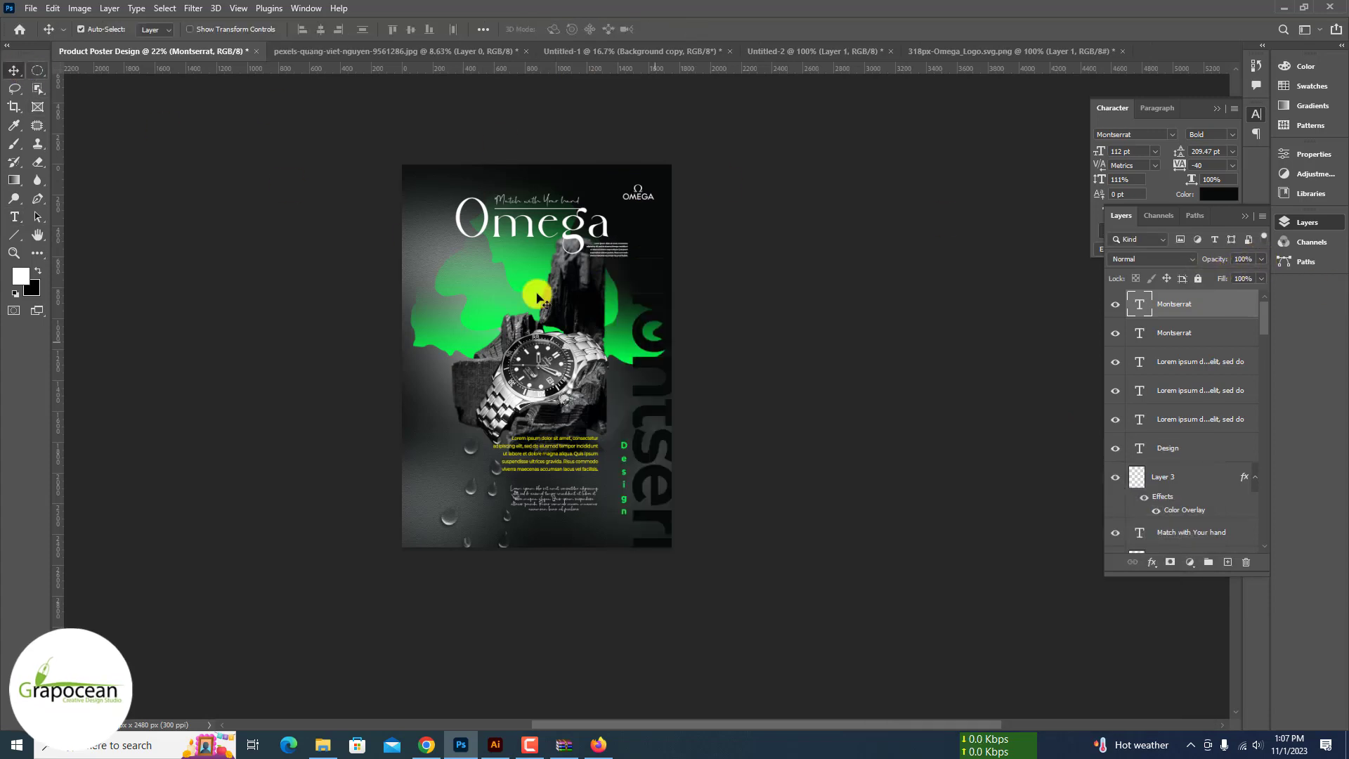
# Step: Move the dark "Montserrat" copy to the poster's left side, turn it to read upwards and run it off the bottom edge
pyautogui.moveTo(646, 342); pyautogui.dragTo(428, 491)
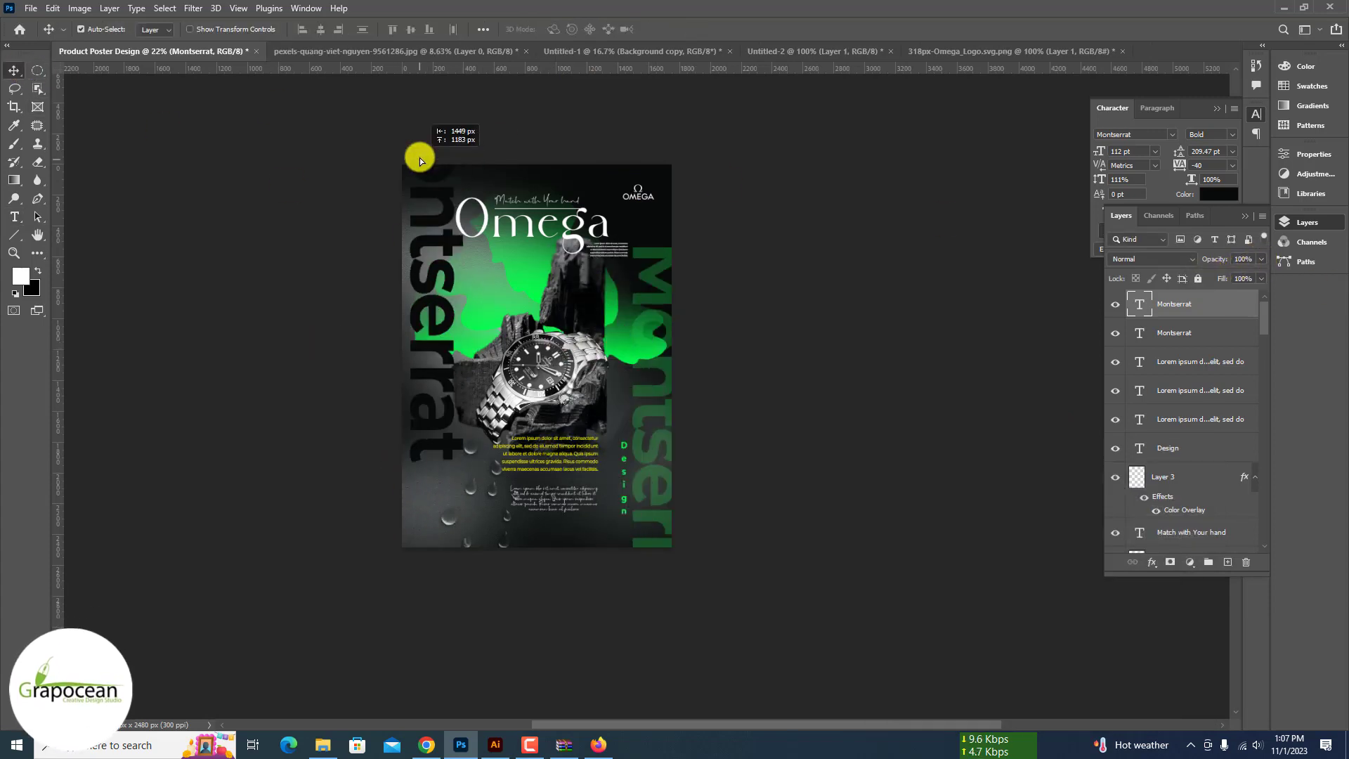
pyautogui.moveTo(419, 158); pyautogui.dragTo(357, 387)
pyautogui.hotkey('ctrl', 't')
pyautogui.scroll(-1, 498, 195)
pyautogui.moveTo(450, 345); pyautogui.dragTo(459, 583)
pyautogui.scroll(5, 460, 583)
pyautogui.moveTo(463, 420); pyautogui.dragTo(453, 411)
pyautogui.scroll(-3, 460, 415)
pyautogui.scroll(1, 538, 275)
pyautogui.click(696, 29)
pyautogui.scroll(2, 463, 490)
pyautogui.moveTo(475, 491); pyautogui.dragTo(475, 493)
# Step: Set the dark "Montserrat" copy's blend mode to Linear Dodge (Add)
pyautogui.click(1140, 258)
pyautogui.click(1145, 397)
pyautogui.click(914, 482)
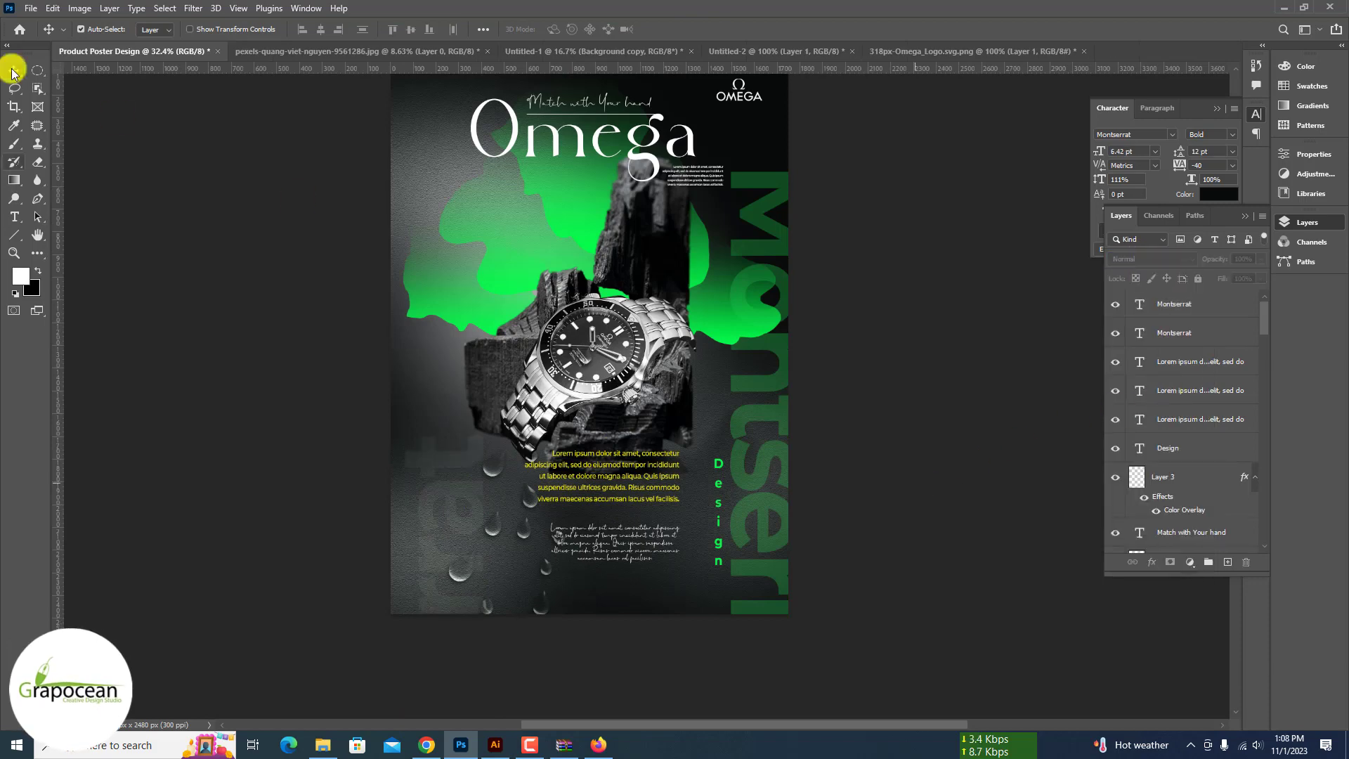
# Step: Try shifting the green "Montserrat" text left, and undo the move
pyautogui.scroll(-3, 215, 343)
pyautogui.scroll(4, 650, 391)
pyautogui.moveTo(670, 391); pyautogui.dragTo(620, 391)
pyautogui.hotkey('ctrl', 'z')
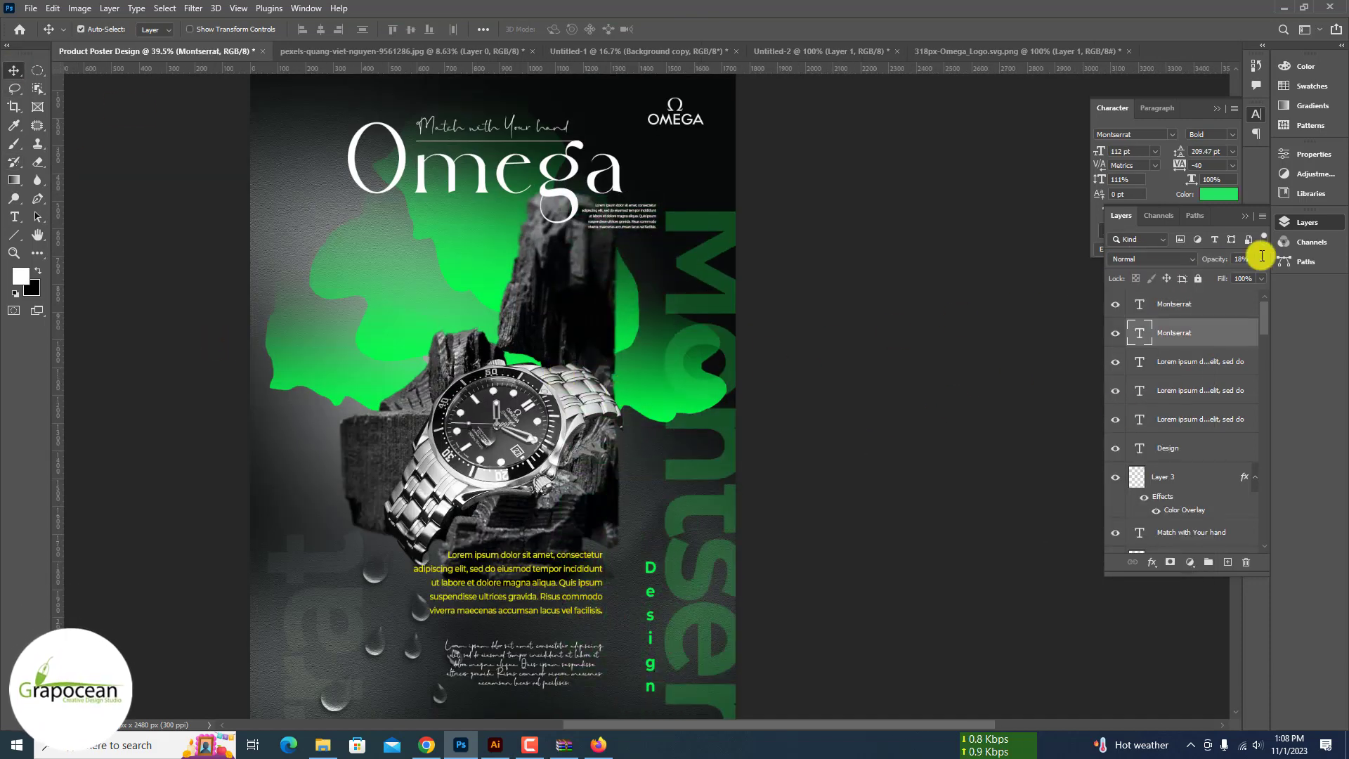
# Step: Raise the green vertical "Montserrat" text's opacity to 53%
pyautogui.click(1262, 259)
pyautogui.moveTo(1211, 274)
pyautogui.mouseDown()
pyautogui.moveTo(1264, 275)
pyautogui.moveTo(1228, 274)
pyautogui.mouseUp()
pyautogui.click(942, 395)
pyautogui.scroll(-5, 943, 394)
pyautogui.scroll(3, 691, 428)
pyautogui.hotkey('ctrl', 'z')
pyautogui.click(703, 446)
pyautogui.click(1262, 259)
pyautogui.scroll(2, 722, 451)
pyautogui.click(757, 540)
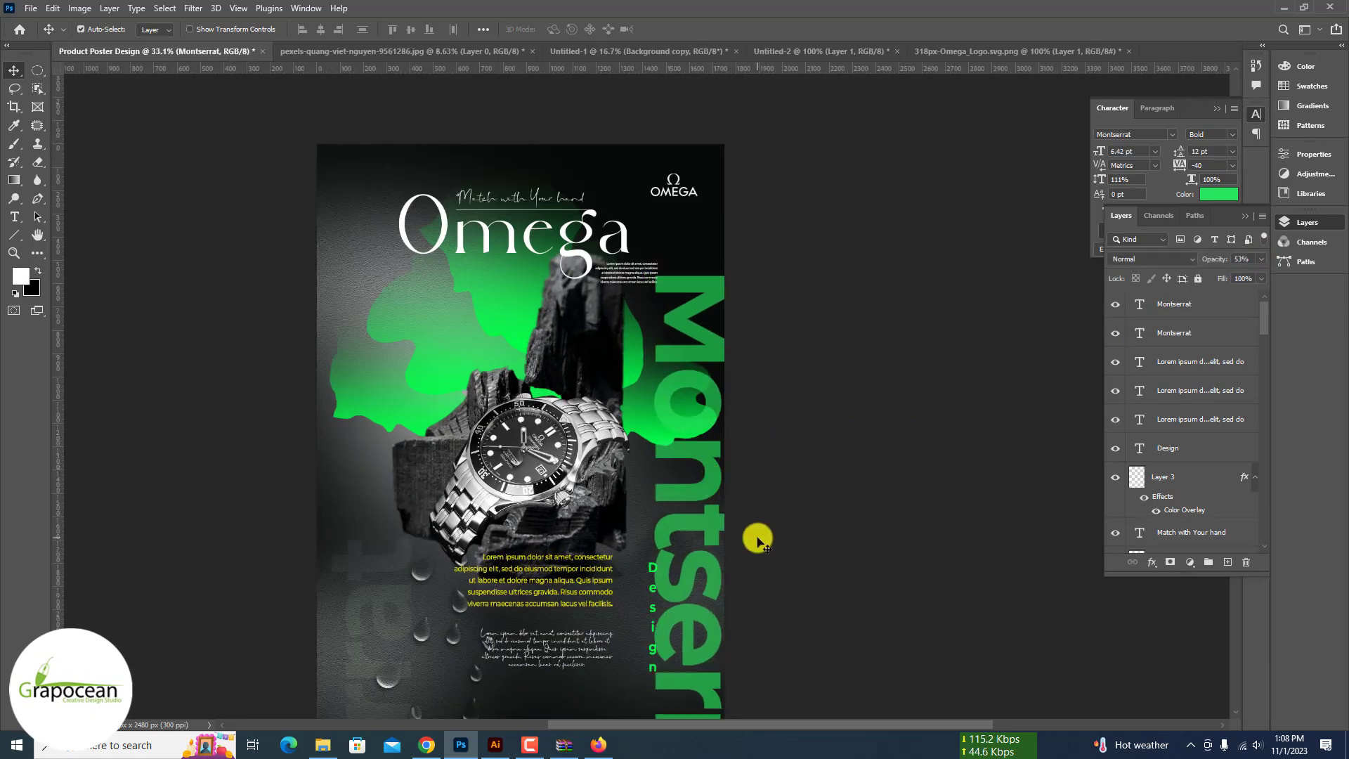
# Step: Shift the green gradient shapes on both sides of the watch inward, closer to the rock
pyautogui.scroll(2, 638, 588)
pyautogui.click(579, 314)
pyautogui.scroll(-3, 538, 376)
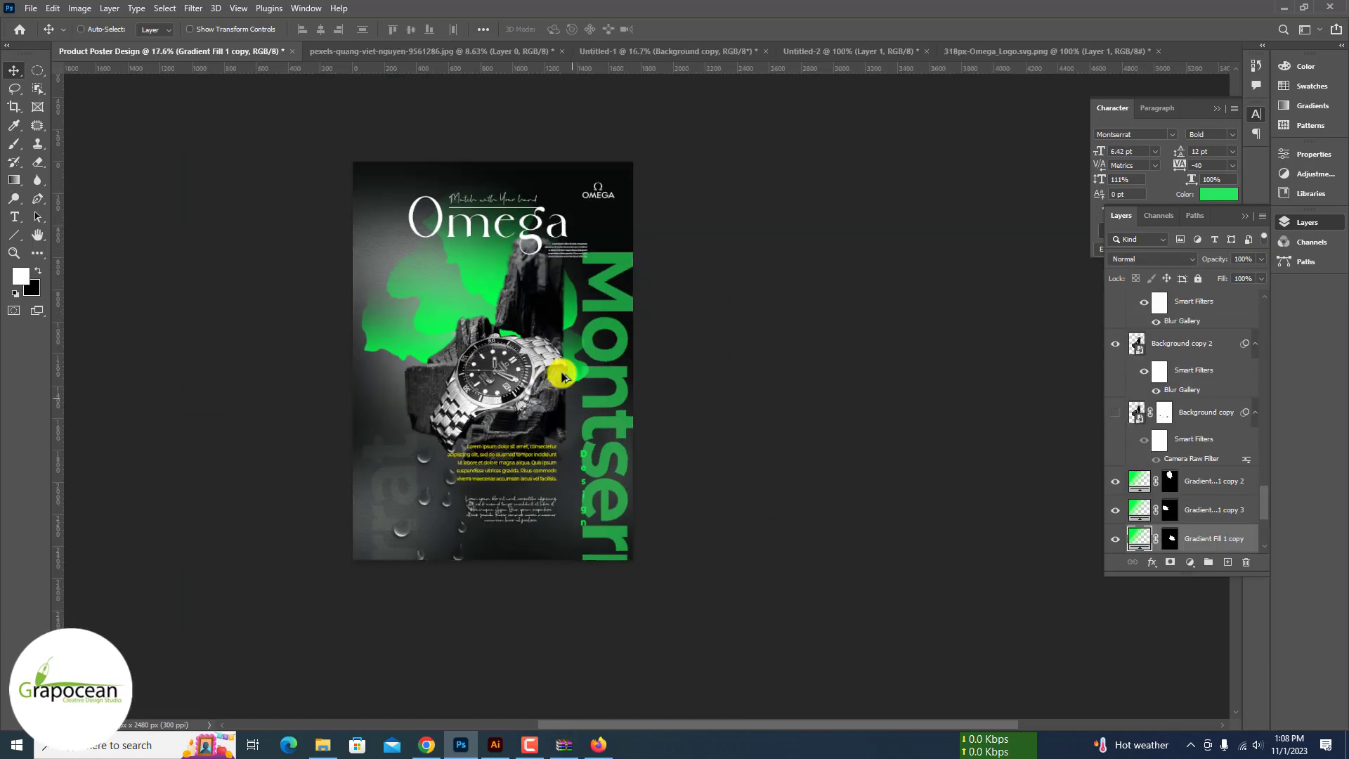
pyautogui.scroll(3, 562, 374)
pyautogui.moveTo(637, 352); pyautogui.dragTo(635, 328)
pyautogui.moveTo(408, 340); pyautogui.dragTo(452, 357)
pyautogui.scroll(-4, 645, 395)
pyautogui.keyDown('ctrl'); pyautogui.click(873, 452); pyautogui.keyUp('ctrl')
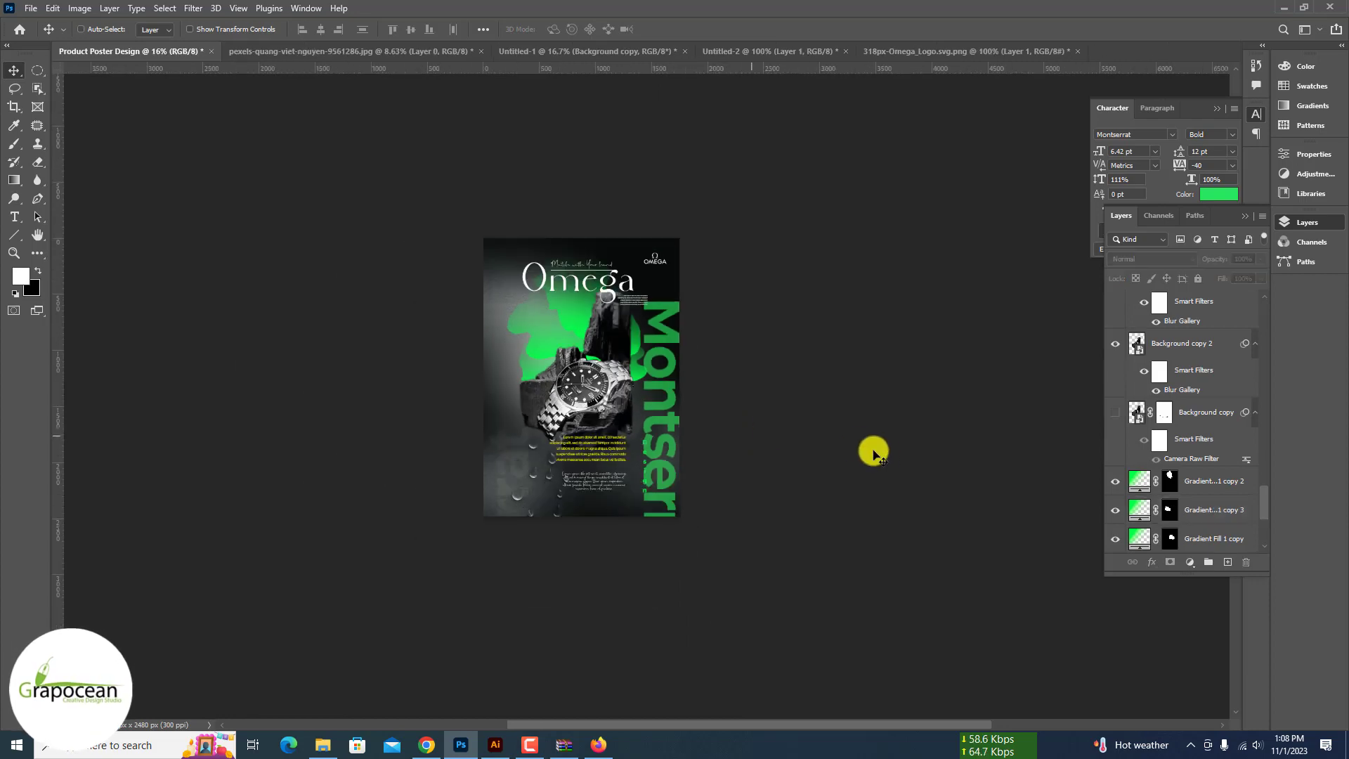
# Step: Nudge the script paragraph to the right and the yellow body paragraph slightly down, below the watch
pyautogui.scroll(4, 717, 482)
pyautogui.keyDown('ctrl'); pyautogui.click(536, 536); pyautogui.keyUp('ctrl')
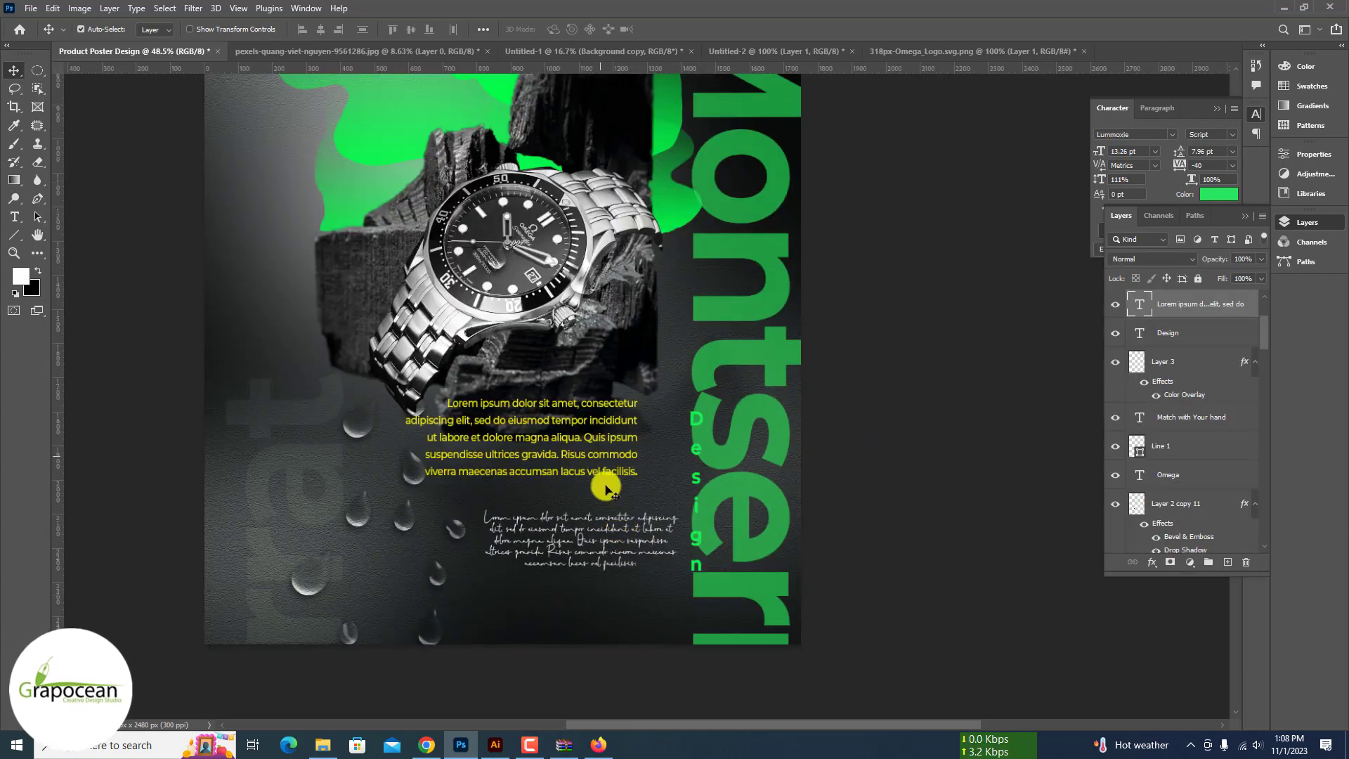
pyautogui.moveTo(609, 473); pyautogui.dragTo(352, 370)
pyautogui.click(805, 472)
# Step: Recolour the yellow Lorem ipsum body paragraph white
pyautogui.click(16, 218)
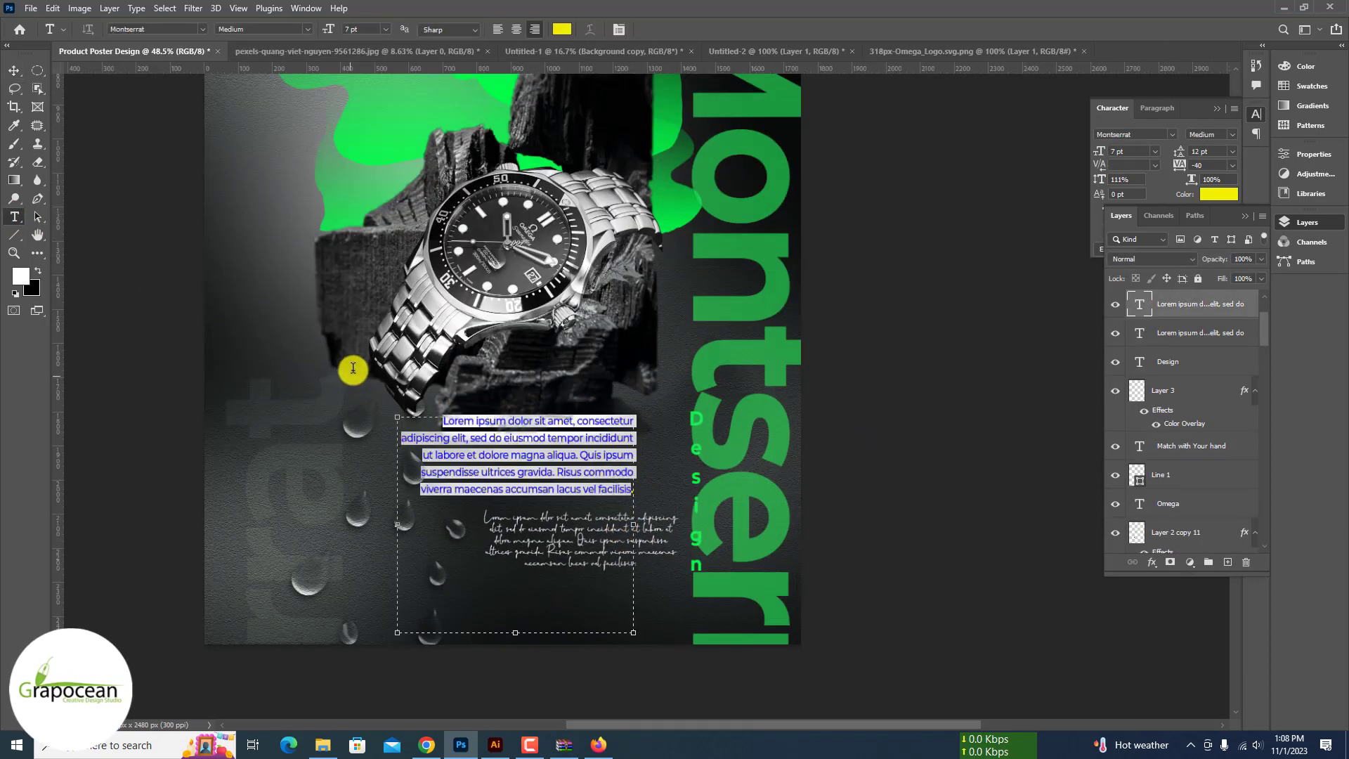
pyautogui.click(562, 29)
pyautogui.click(472, 307)
pyautogui.click(468, 311)
pyautogui.click(1164, 483)
pyautogui.scroll(-3, 614, 407)
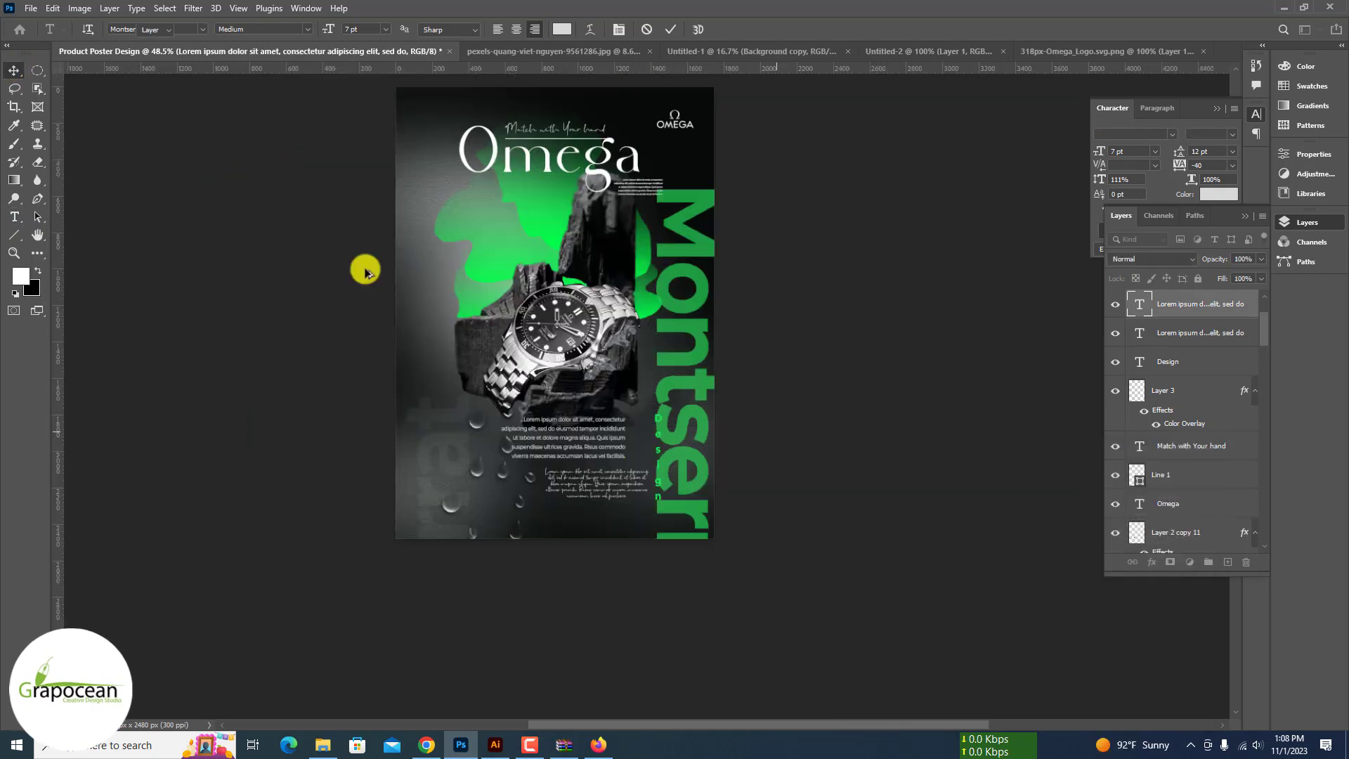
pyautogui.click(14, 71)
pyautogui.scroll(-2, 661, 414)
pyautogui.click(840, 545)
# Step: Reposition the dark "Montserrat" copy vertically along the poster's left edge, keeping it running off the bottom
pyautogui.scroll(1, 598, 345)
pyautogui.moveTo(520, 433); pyautogui.dragTo(482, 311)
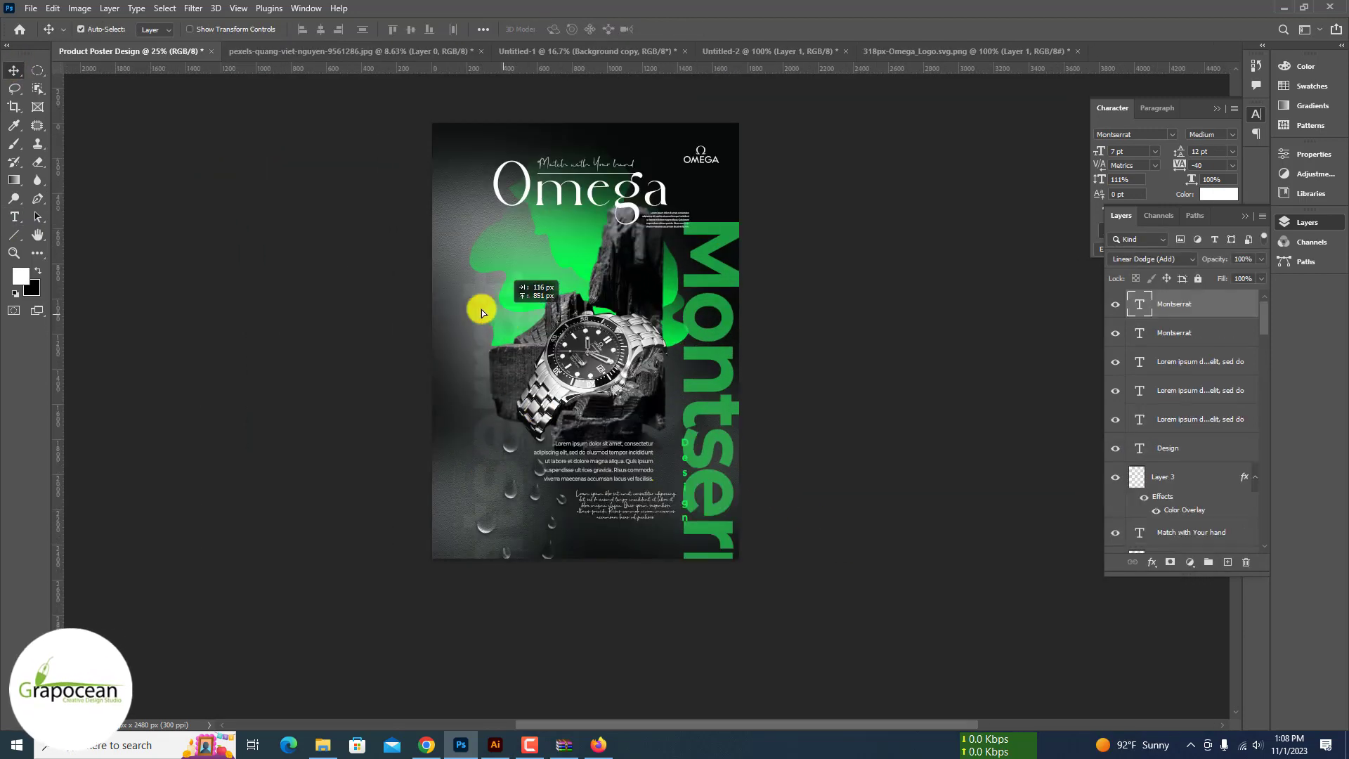
pyautogui.moveTo(486, 466); pyautogui.dragTo(486, 467)
pyautogui.click(793, 513)
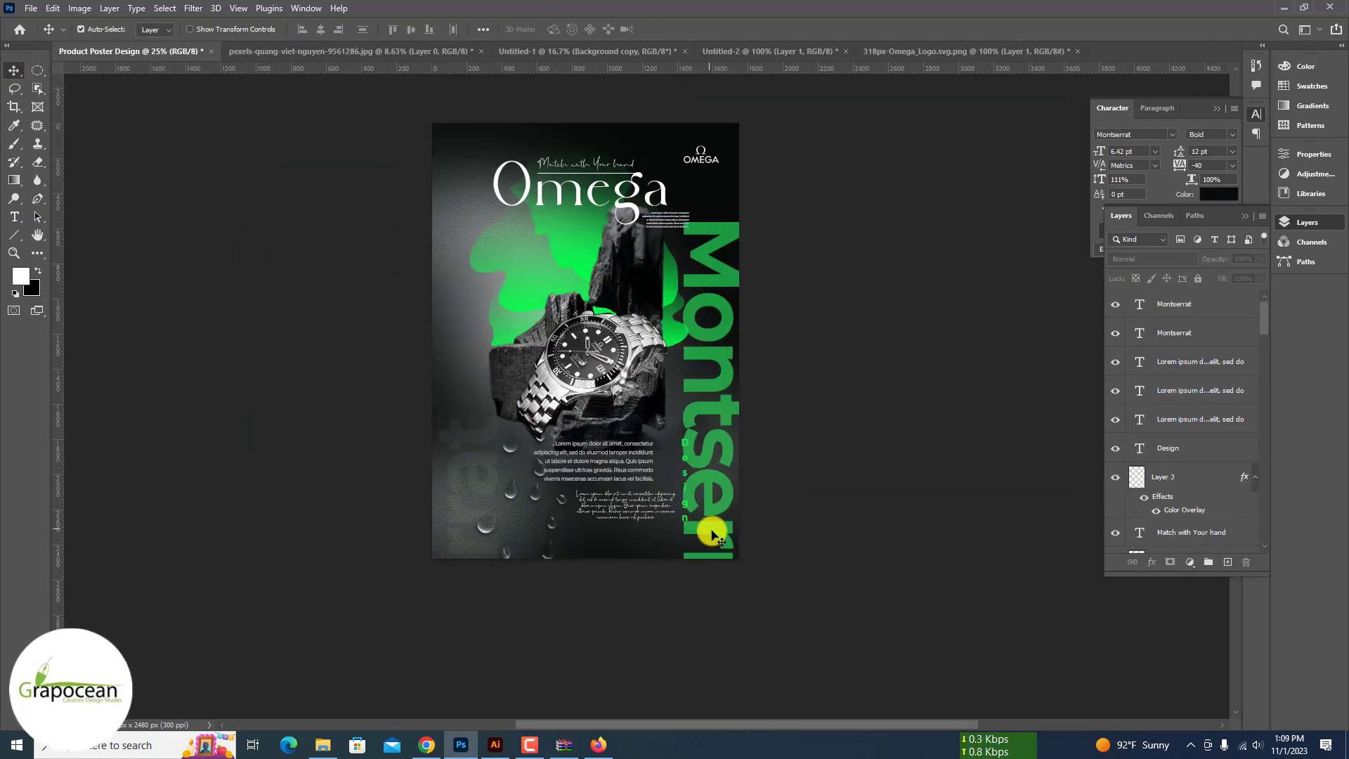
# Step: Try shifting the green "Montserrat" text and the script paragraph to the left
pyautogui.moveTo(711, 533); pyautogui.dragTo(626, 537)
pyautogui.click(815, 532)
pyautogui.scroll(2, 613, 462)
pyautogui.click(836, 485)
pyautogui.moveTo(730, 437)
pyautogui.mouseDown()
pyautogui.moveTo(719, 457)
pyautogui.moveTo(728, 407)
pyautogui.moveTo(718, 421)
pyautogui.mouseUp()
pyautogui.scroll(-3, 715, 422)
pyautogui.moveTo(726, 259)
pyautogui.mouseDown()
pyautogui.moveTo(723, 216)
pyautogui.moveTo(726, 262)
pyautogui.mouseUp()
pyautogui.scroll(5, 836, 429)
pyautogui.scroll(-8, 852, 424)
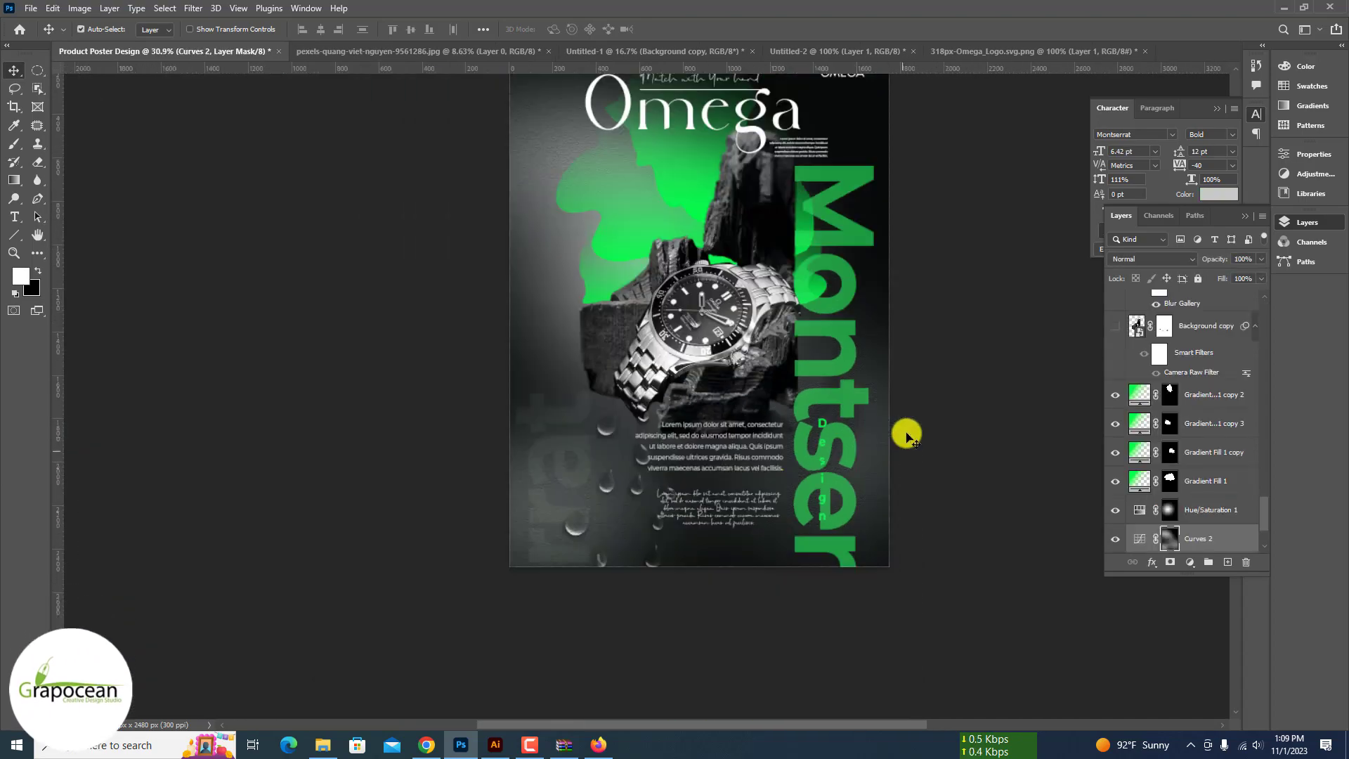
pyautogui.scroll(4, 724, 429)
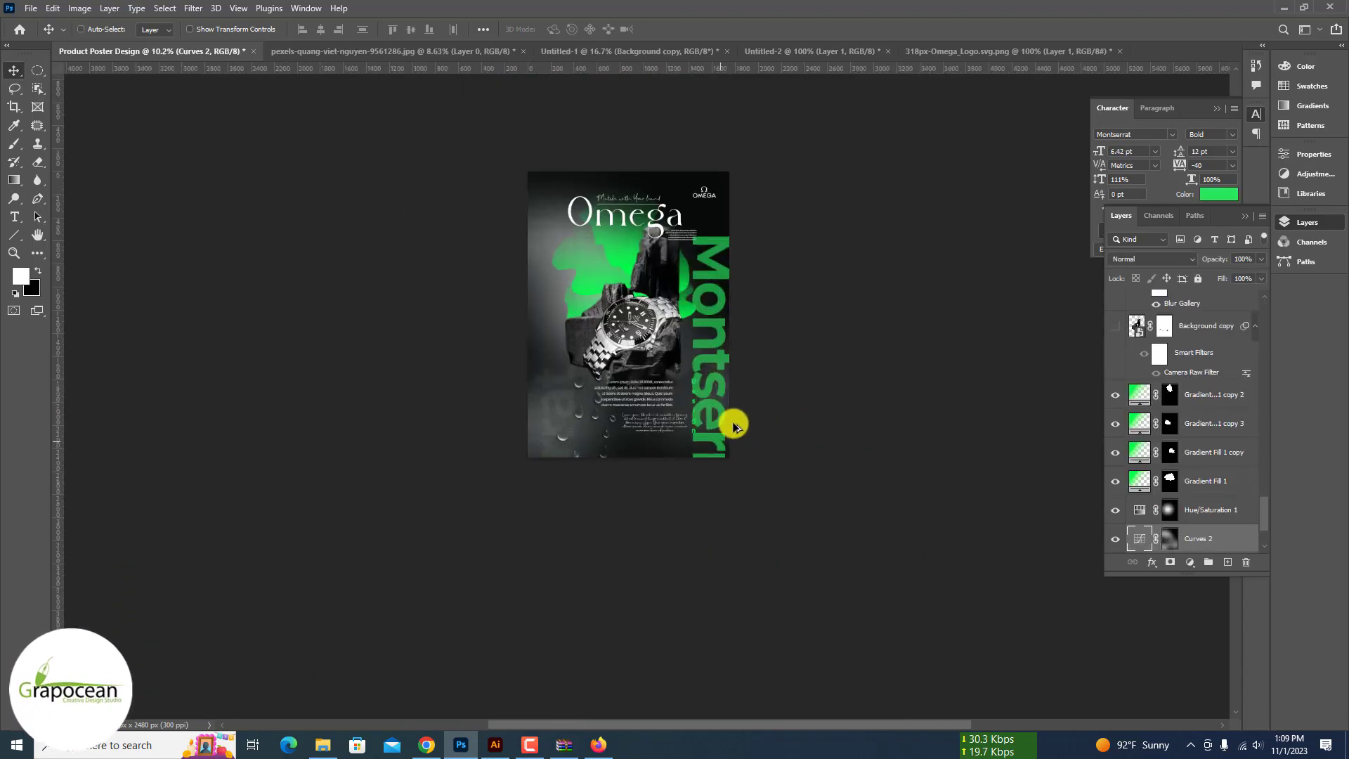
# Step: Move the white body paragraph and the script paragraph slightly left and down beneath the watch
pyautogui.moveTo(655, 425)
pyautogui.mouseDown()
pyautogui.moveTo(622, 432)
pyautogui.moveTo(652, 426)
pyautogui.mouseUp()
pyautogui.keyDown('ctrl'); pyautogui.click(899, 381); pyautogui.keyUp('ctrl')
pyautogui.scroll(-3, 896, 380)
pyautogui.scroll(2, 719, 396)
pyautogui.scroll(3, 674, 413)
pyautogui.moveTo(651, 302); pyautogui.dragTo(631, 333)
pyautogui.scroll(-4, 635, 331)
pyautogui.scroll(2, 634, 329)
pyautogui.scroll(1, 634, 331)
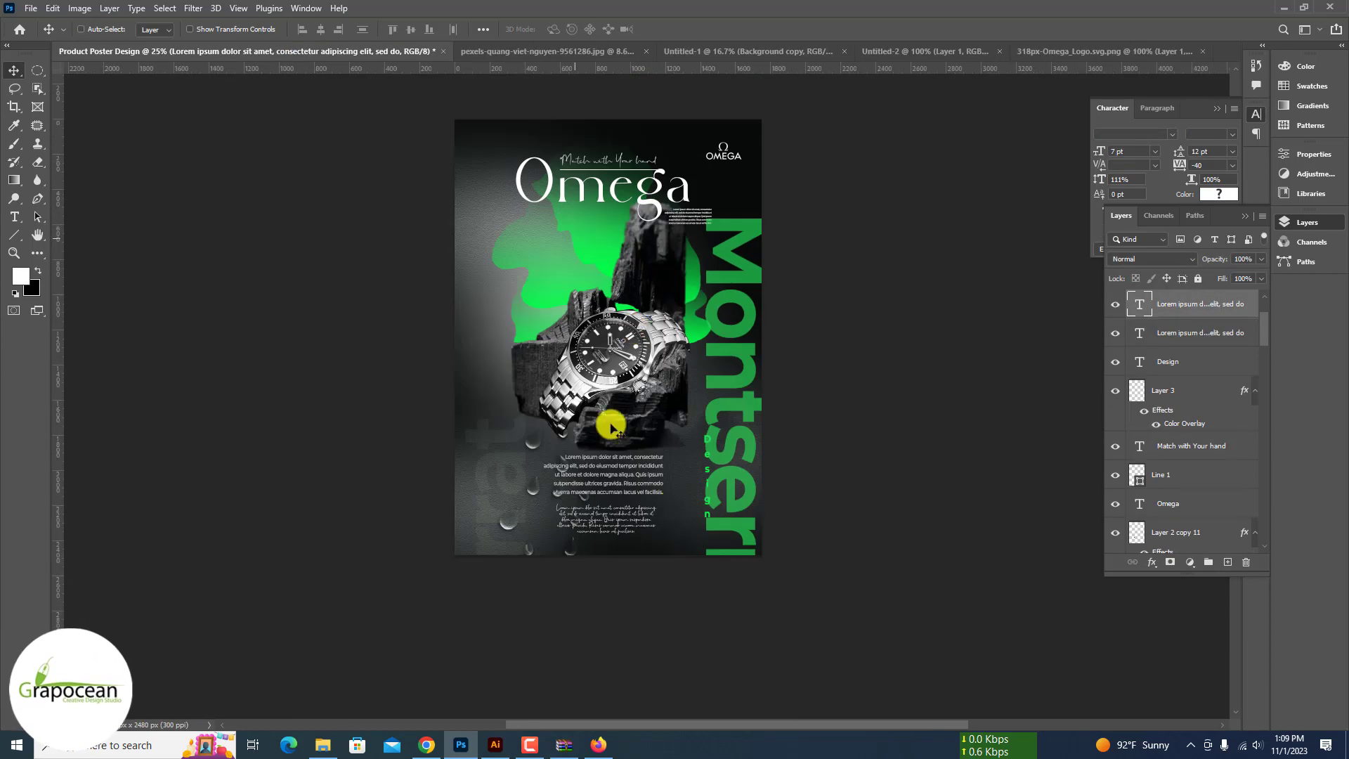